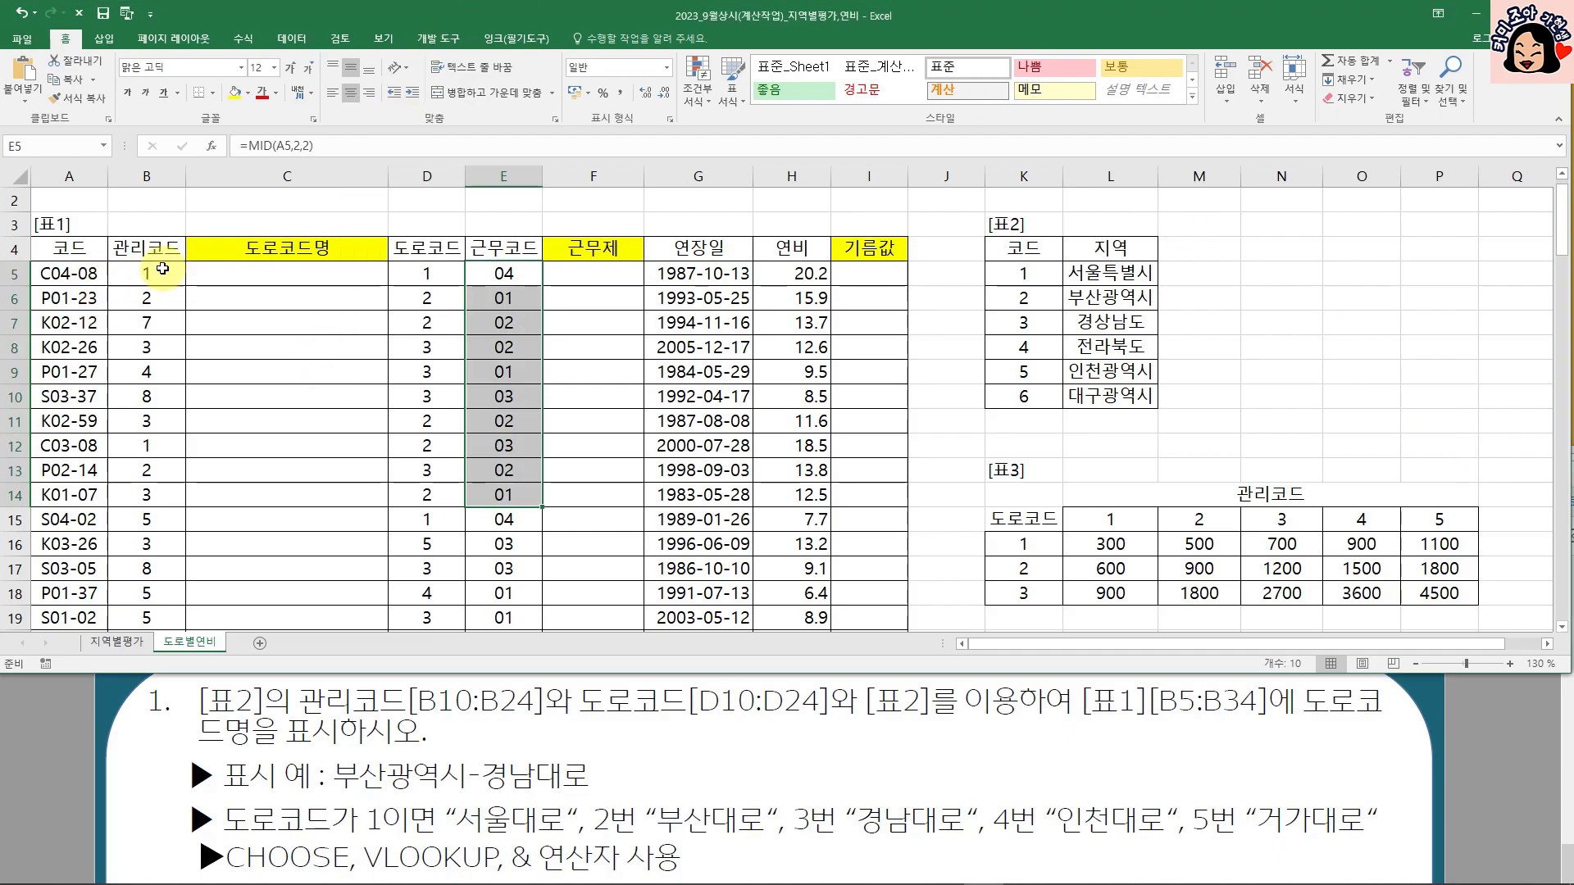
# - Examine the 관리코드 and 도로코드 columns of [표1] and match management codes 1 and 2 to their regions in [표2]
pyautogui.moveTo(146, 273); pyautogui.dragTo(146, 446)
pyautogui.moveTo(426, 273); pyautogui.dragTo(423, 446)
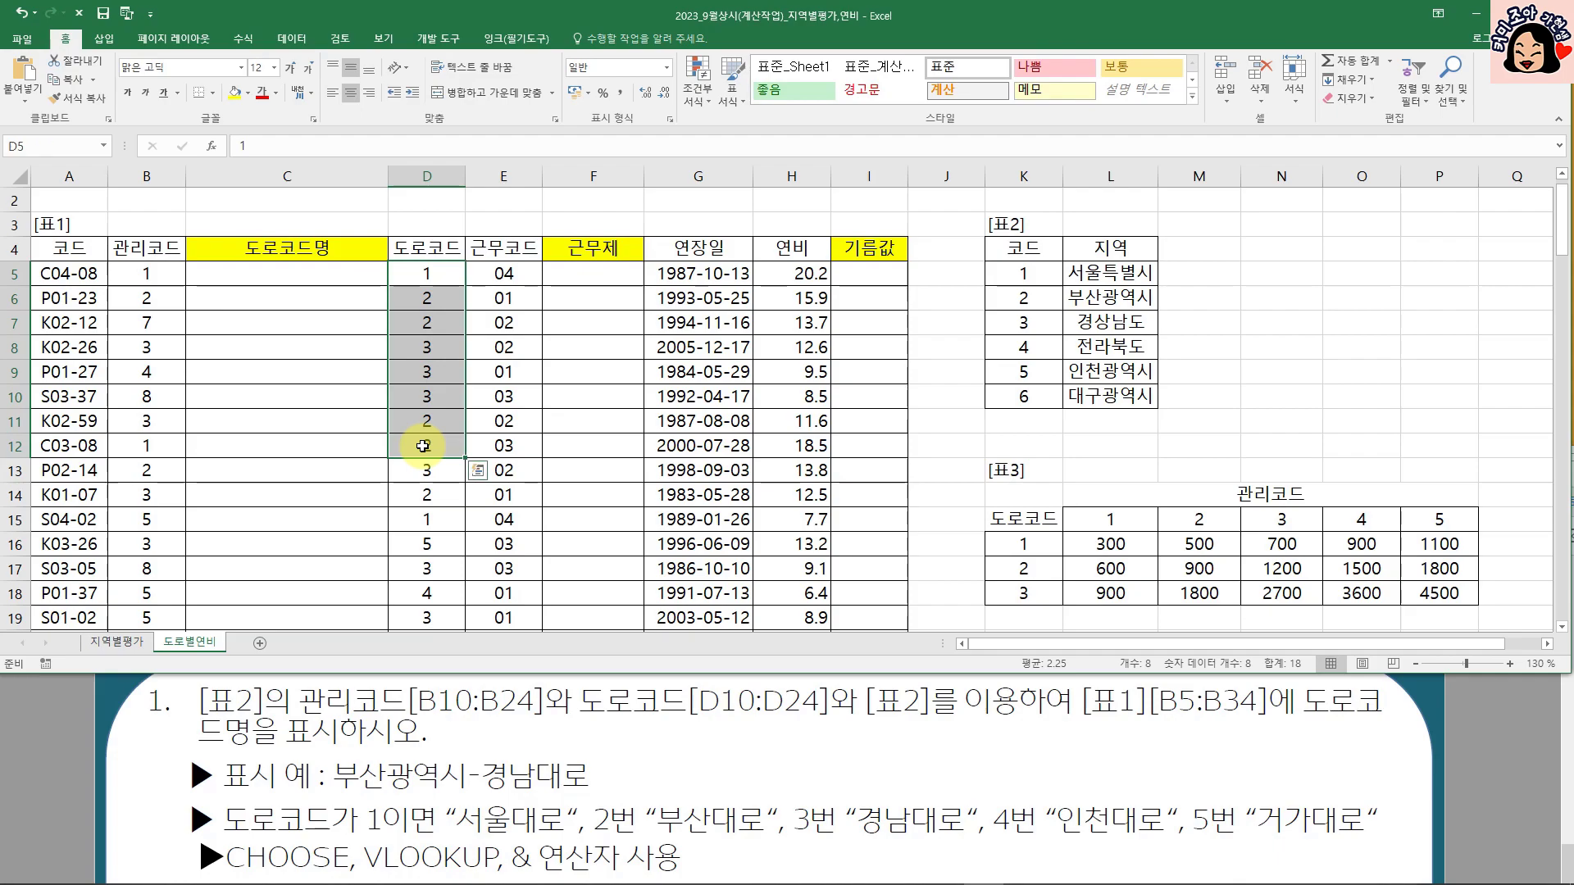
pyautogui.moveTo(1024, 273); pyautogui.dragTo(1097, 411)
pyautogui.click(285, 277)
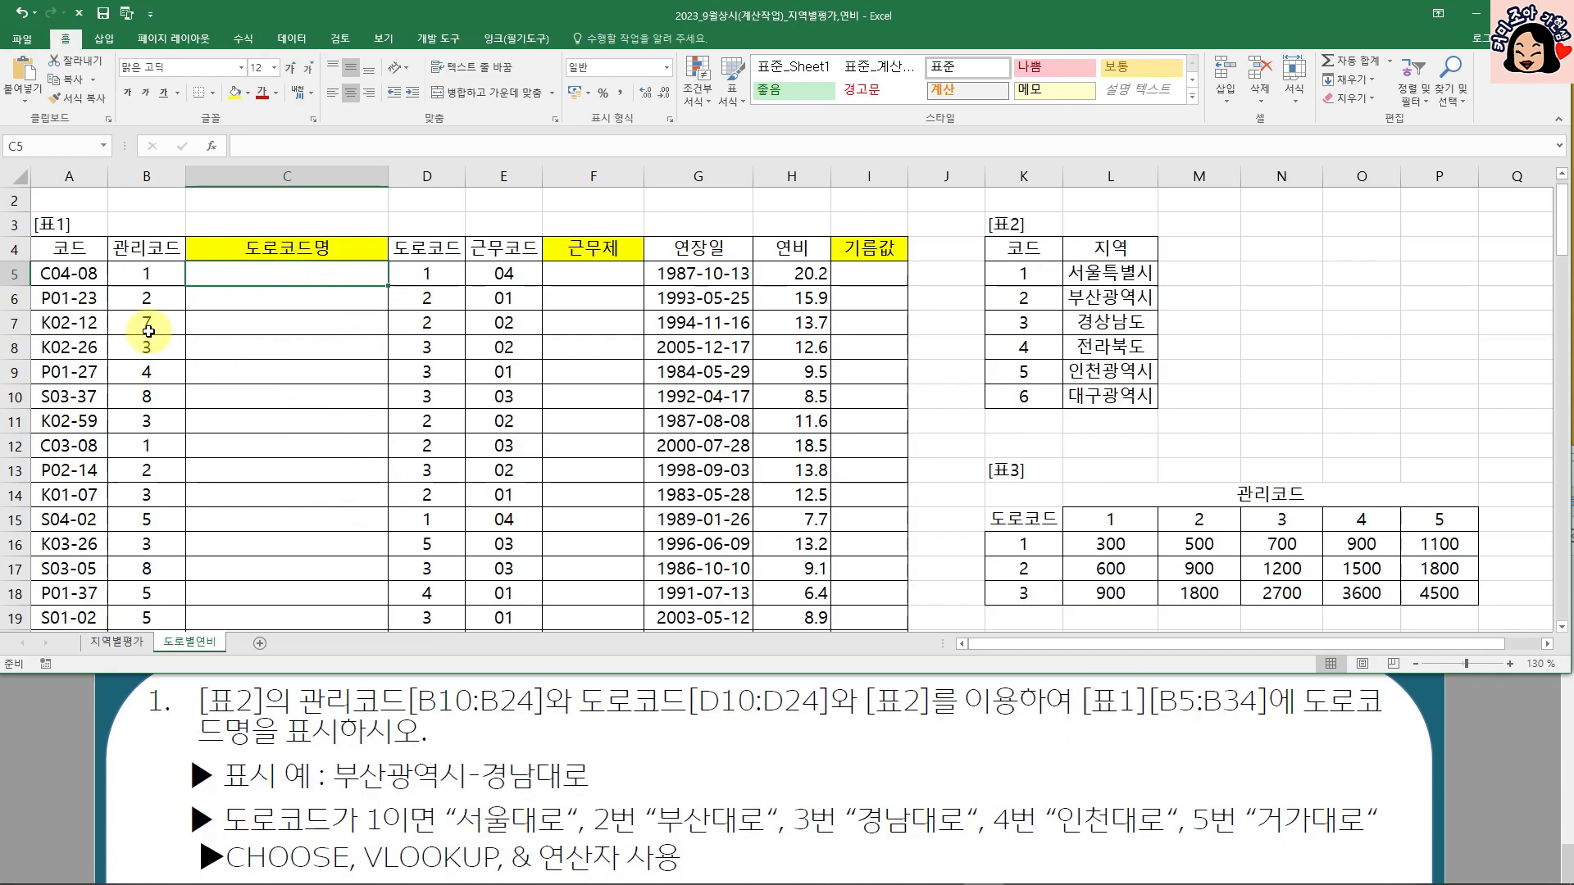
pyautogui.click(144, 273)
pyautogui.click(1108, 272)
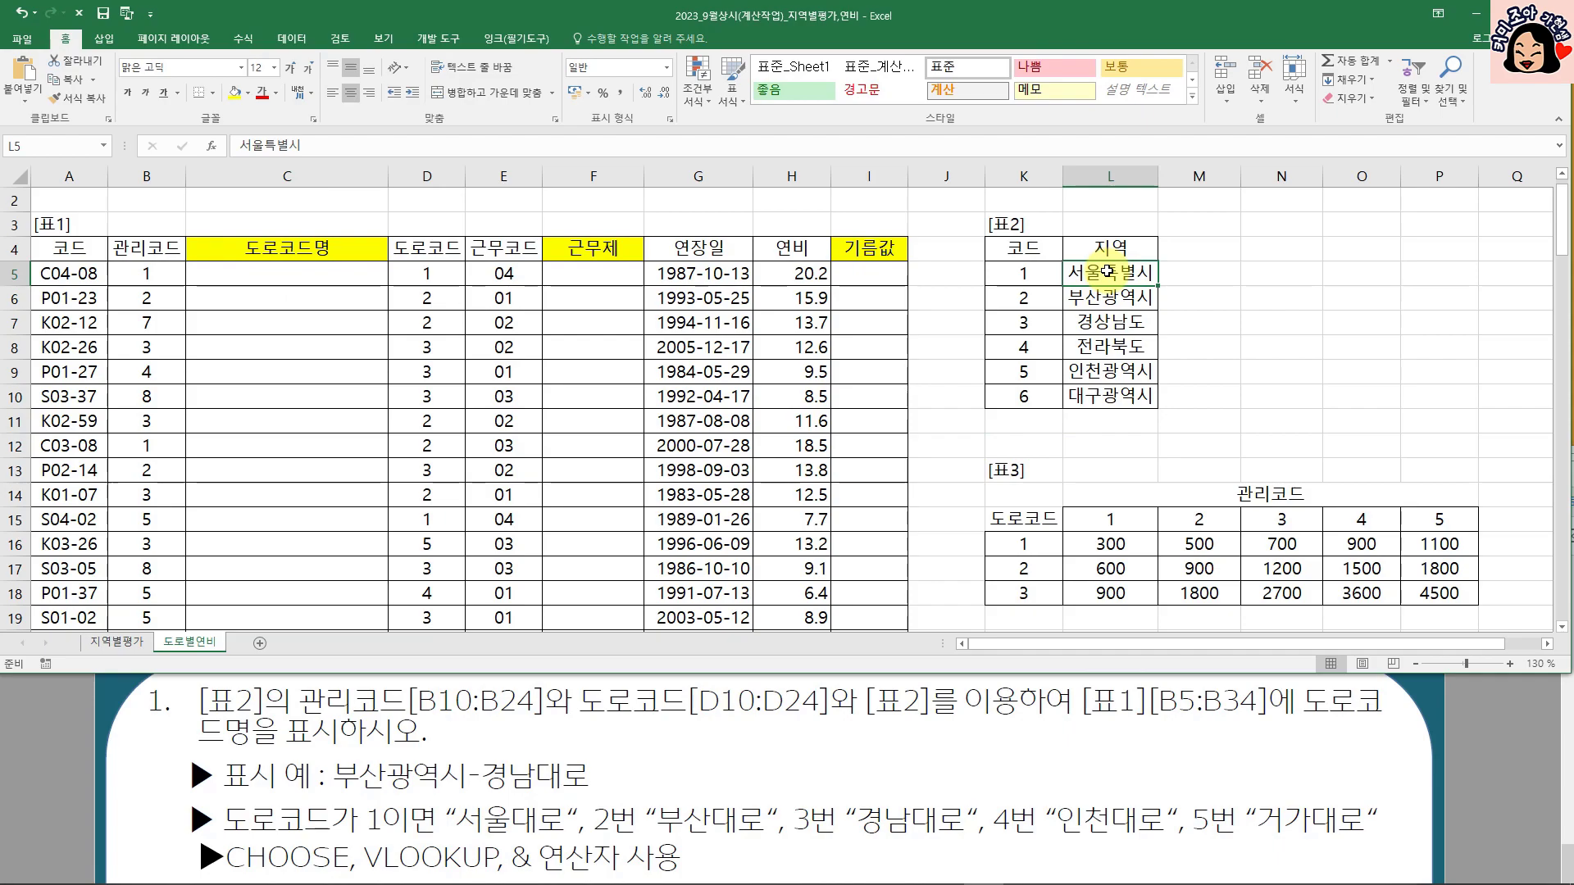
pyautogui.click(145, 297)
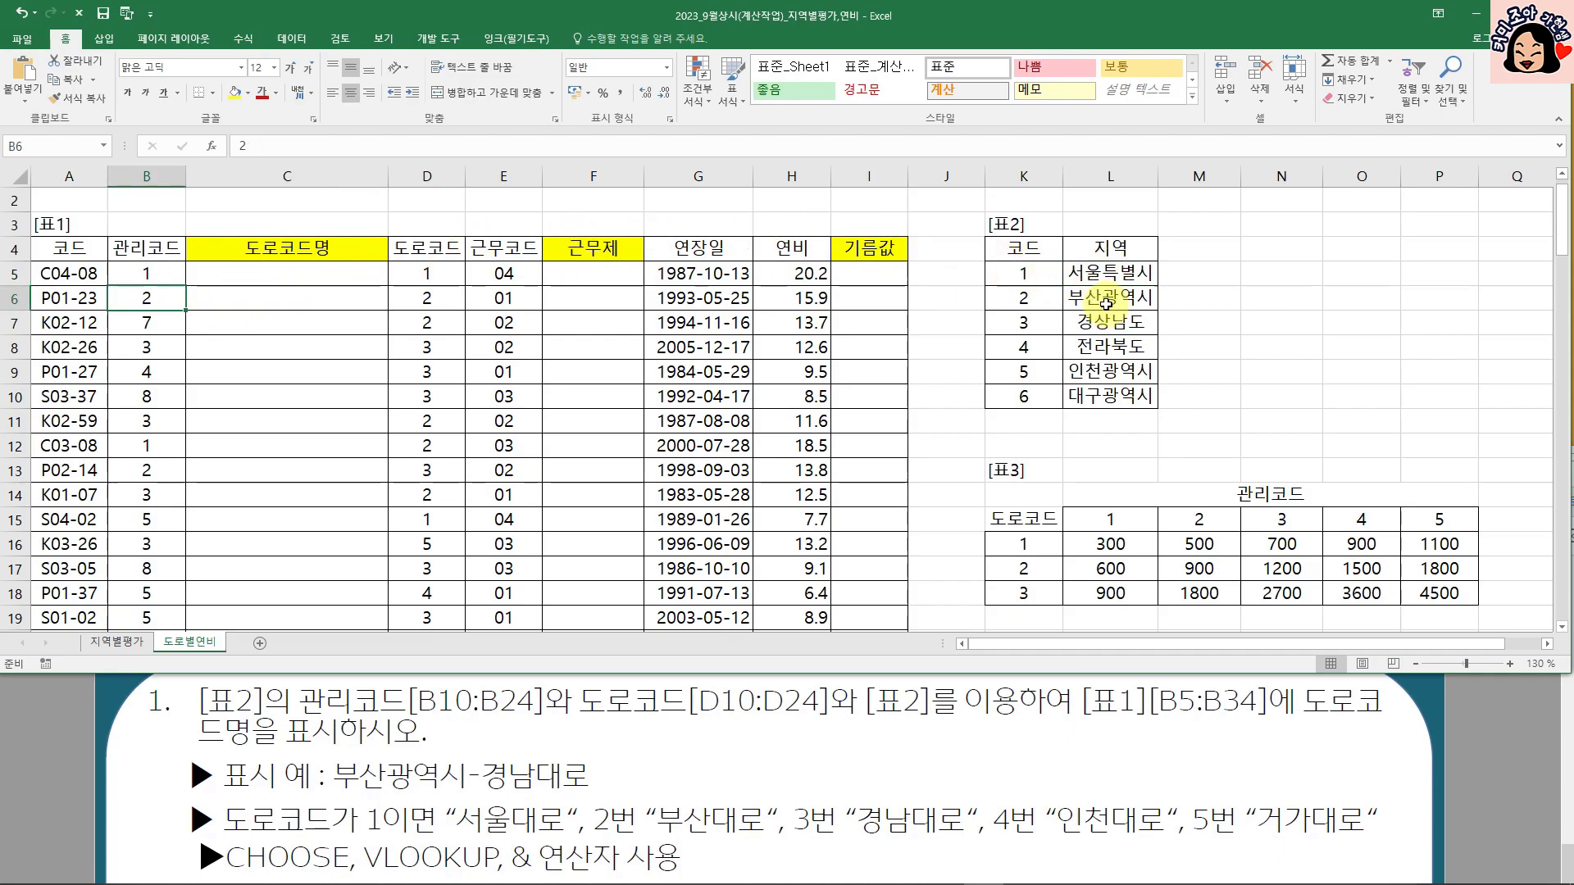
pyautogui.click(1106, 302)
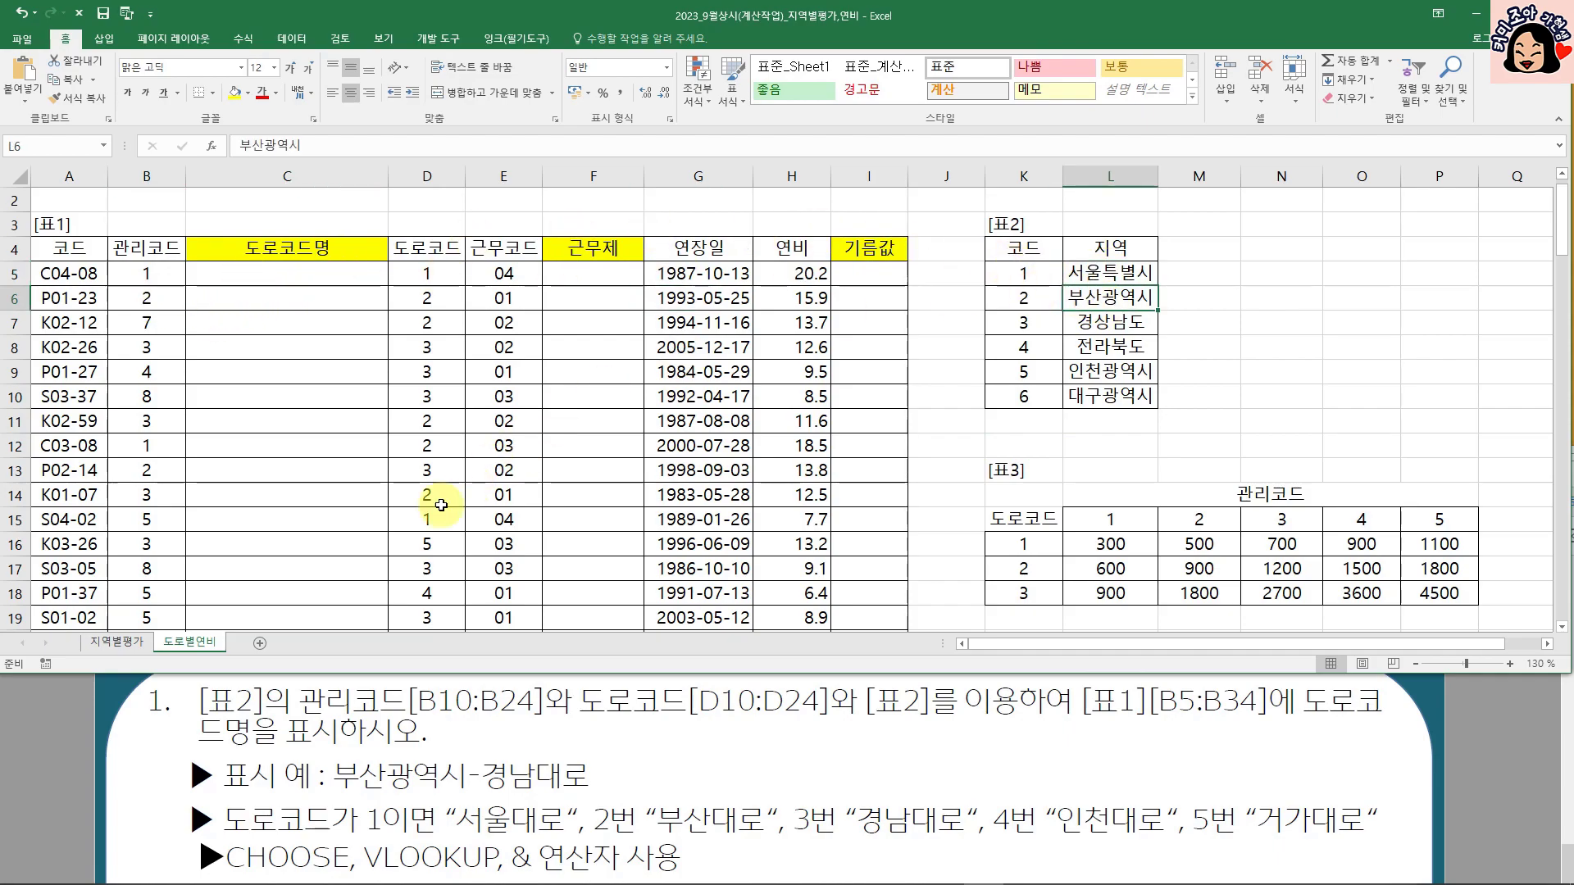
# - Compare the 관리코드 values in [표1] with the code and region range K5:L10 of [표2], and review the 도로코드 column
pyautogui.moveTo(152, 271); pyautogui.dragTo(146, 519)
pyautogui.moveTo(1023, 273); pyautogui.dragTo(1092, 395)
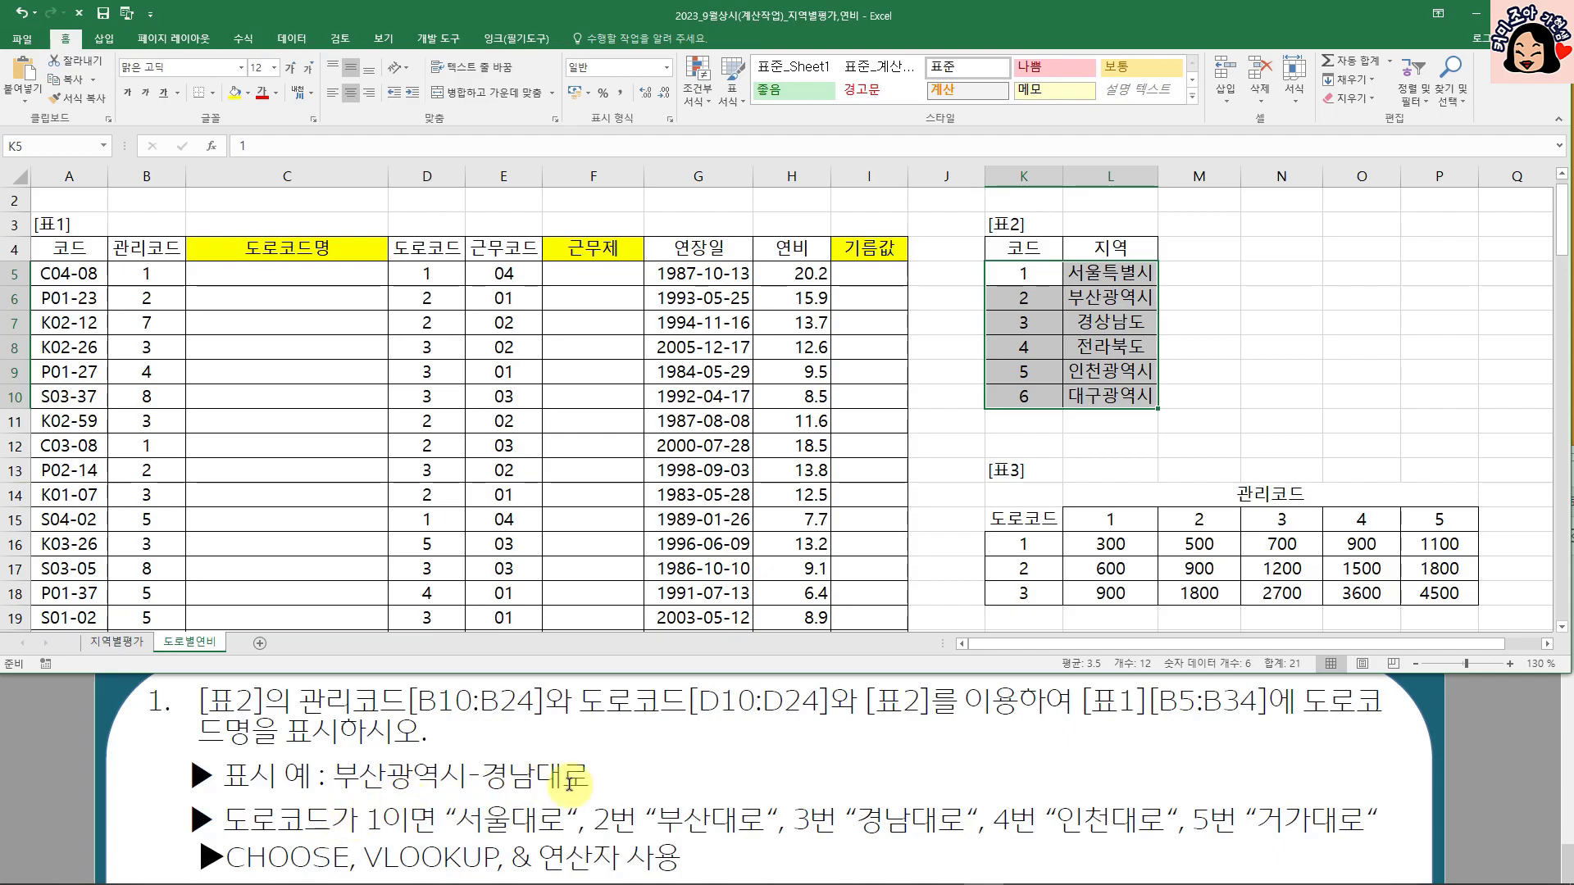
pyautogui.click(1033, 271)
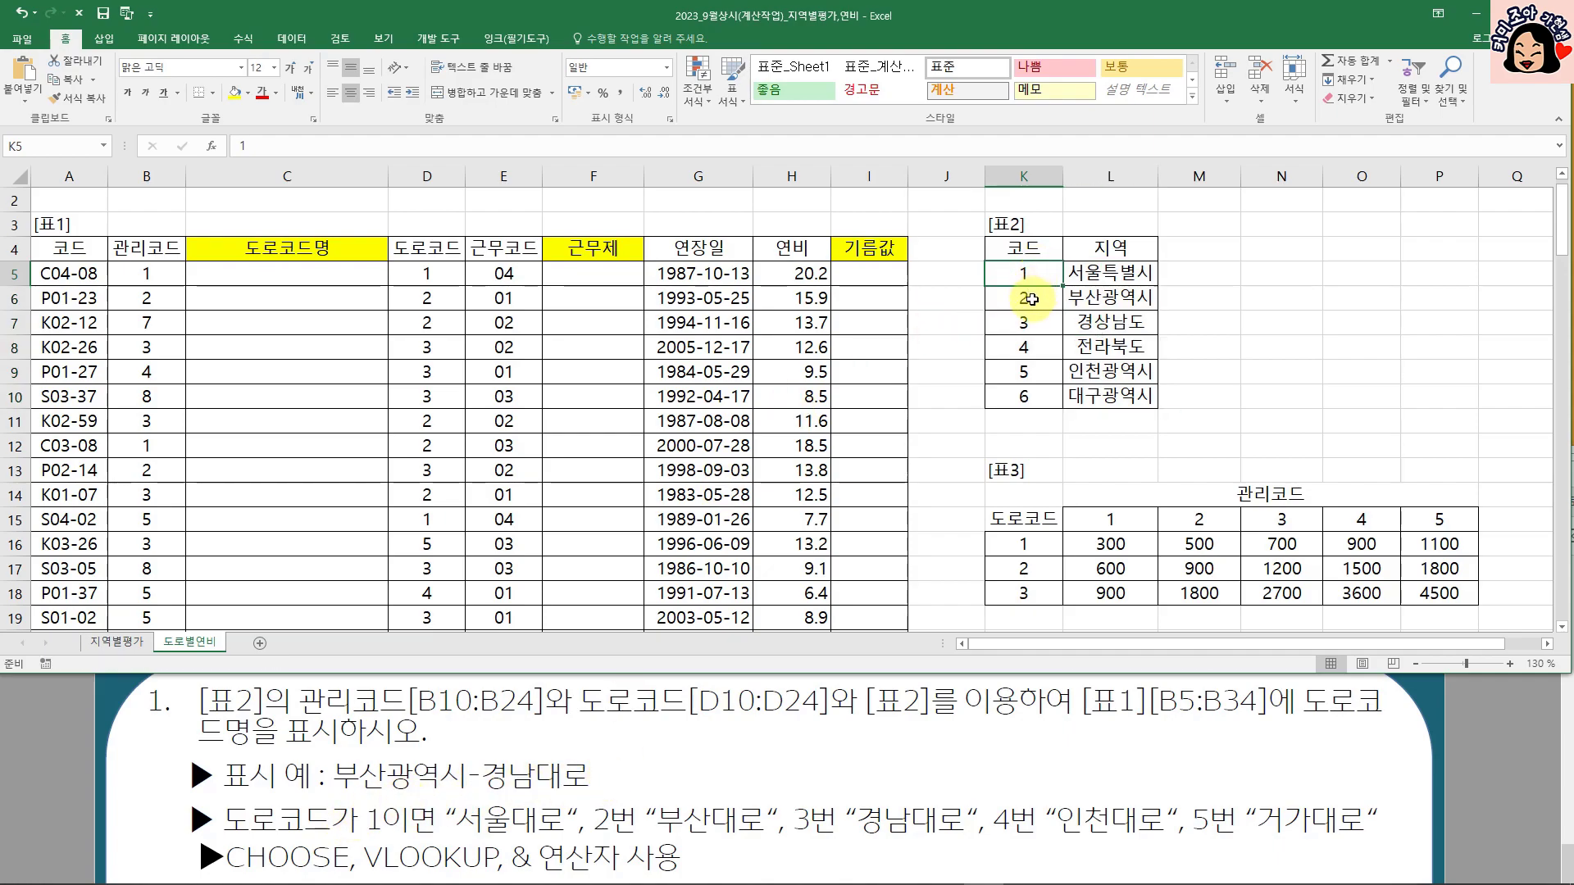
pyautogui.click(1032, 299)
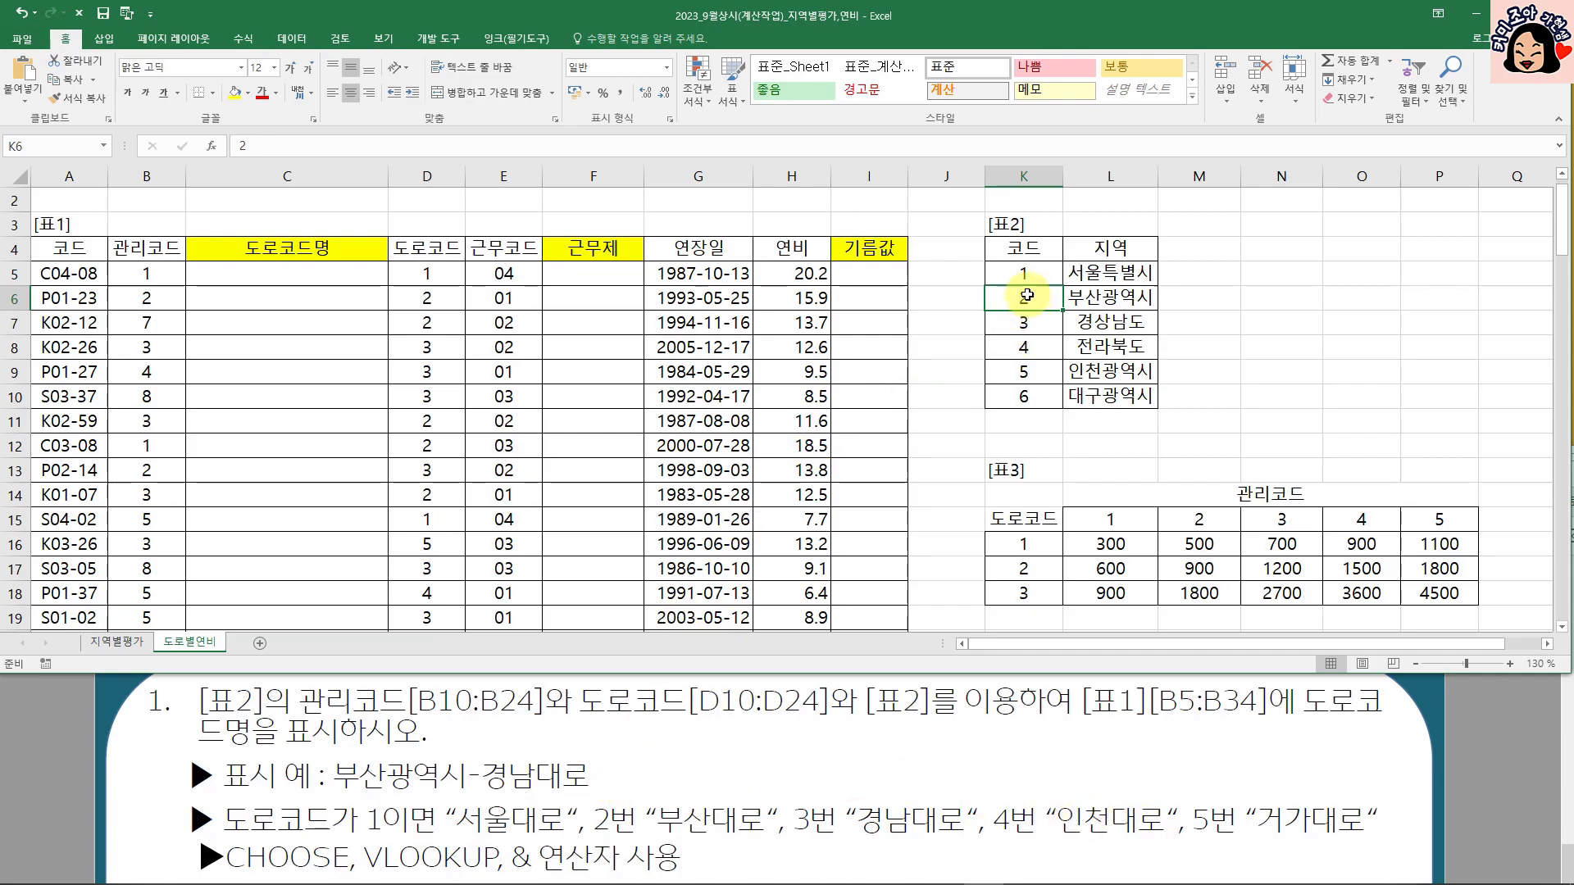
pyautogui.moveTo(1025, 273); pyautogui.dragTo(1114, 393)
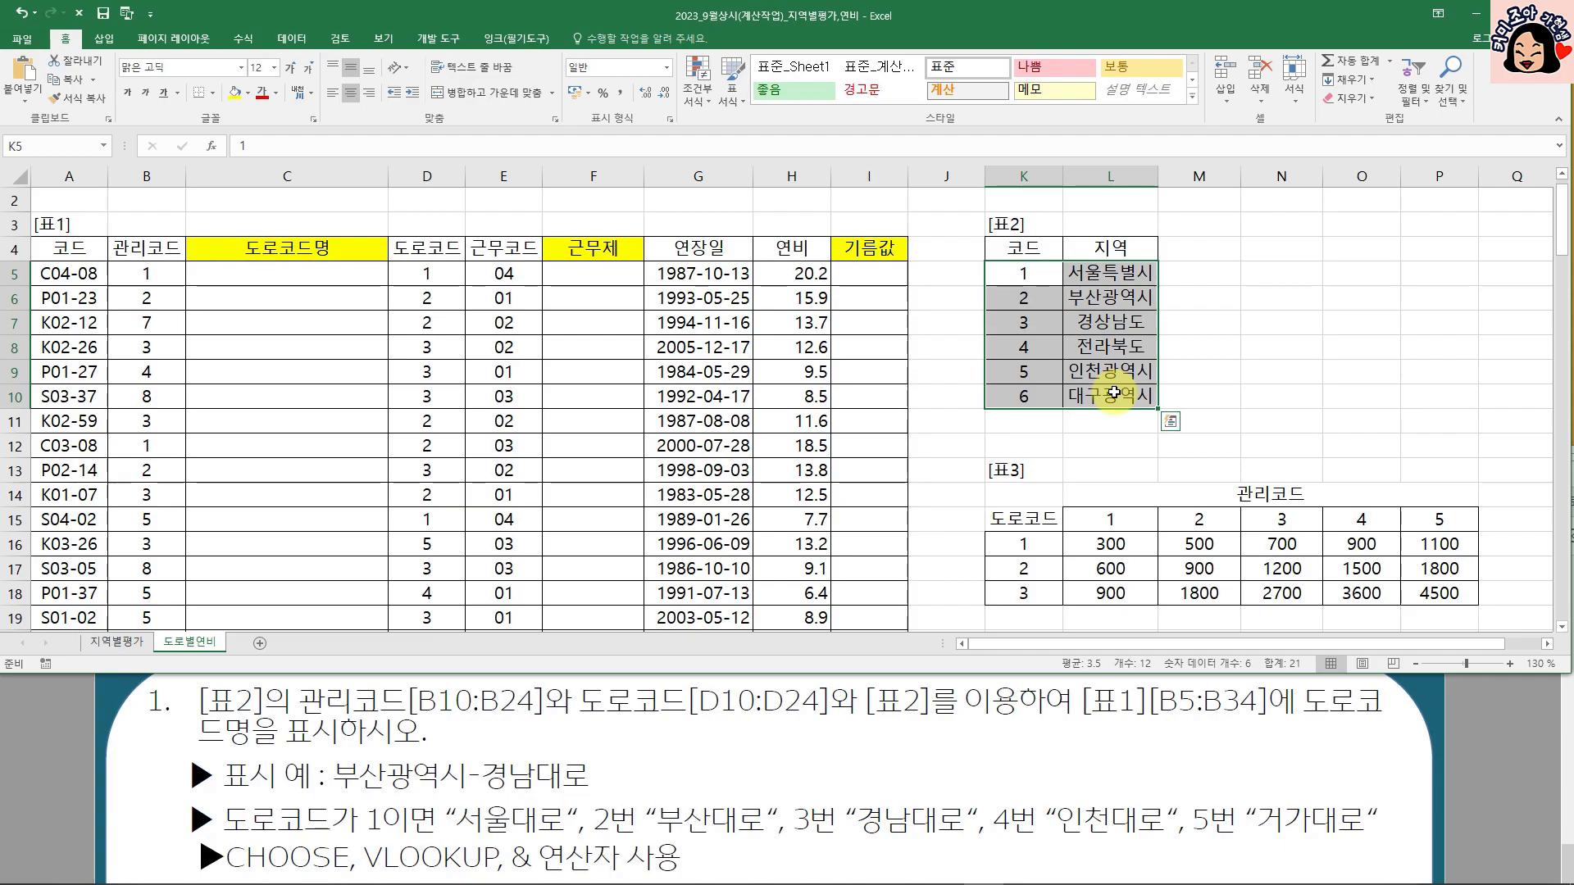
pyautogui.moveTo(141, 273); pyautogui.dragTo(145, 471)
pyautogui.moveTo(1037, 273); pyautogui.dragTo(1097, 395)
pyautogui.click(248, 268)
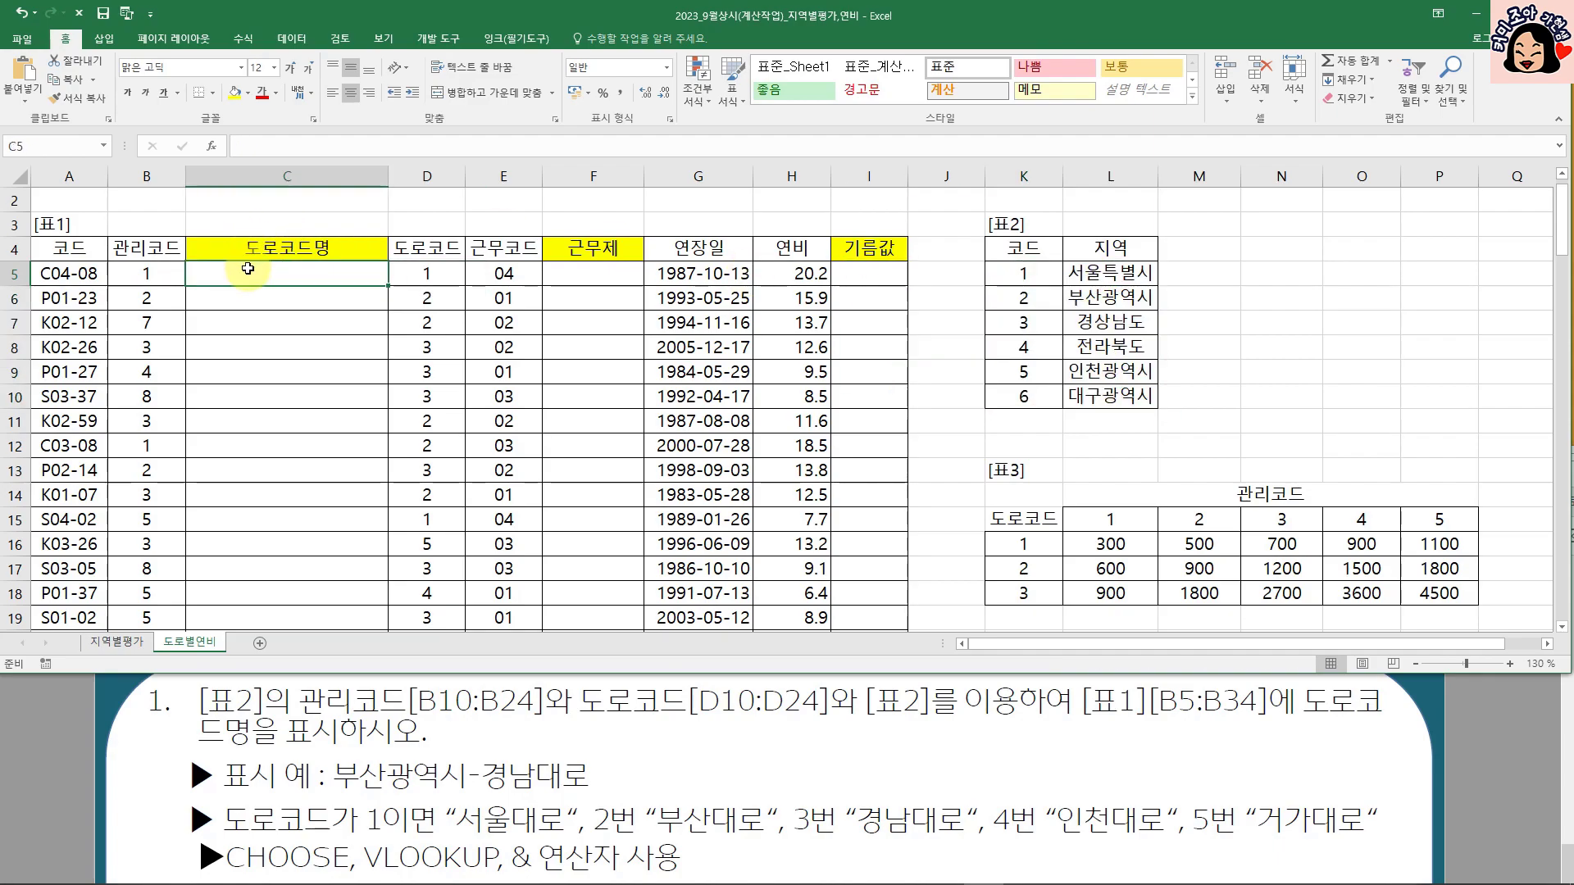
pyautogui.moveTo(426, 273); pyautogui.dragTo(436, 398)
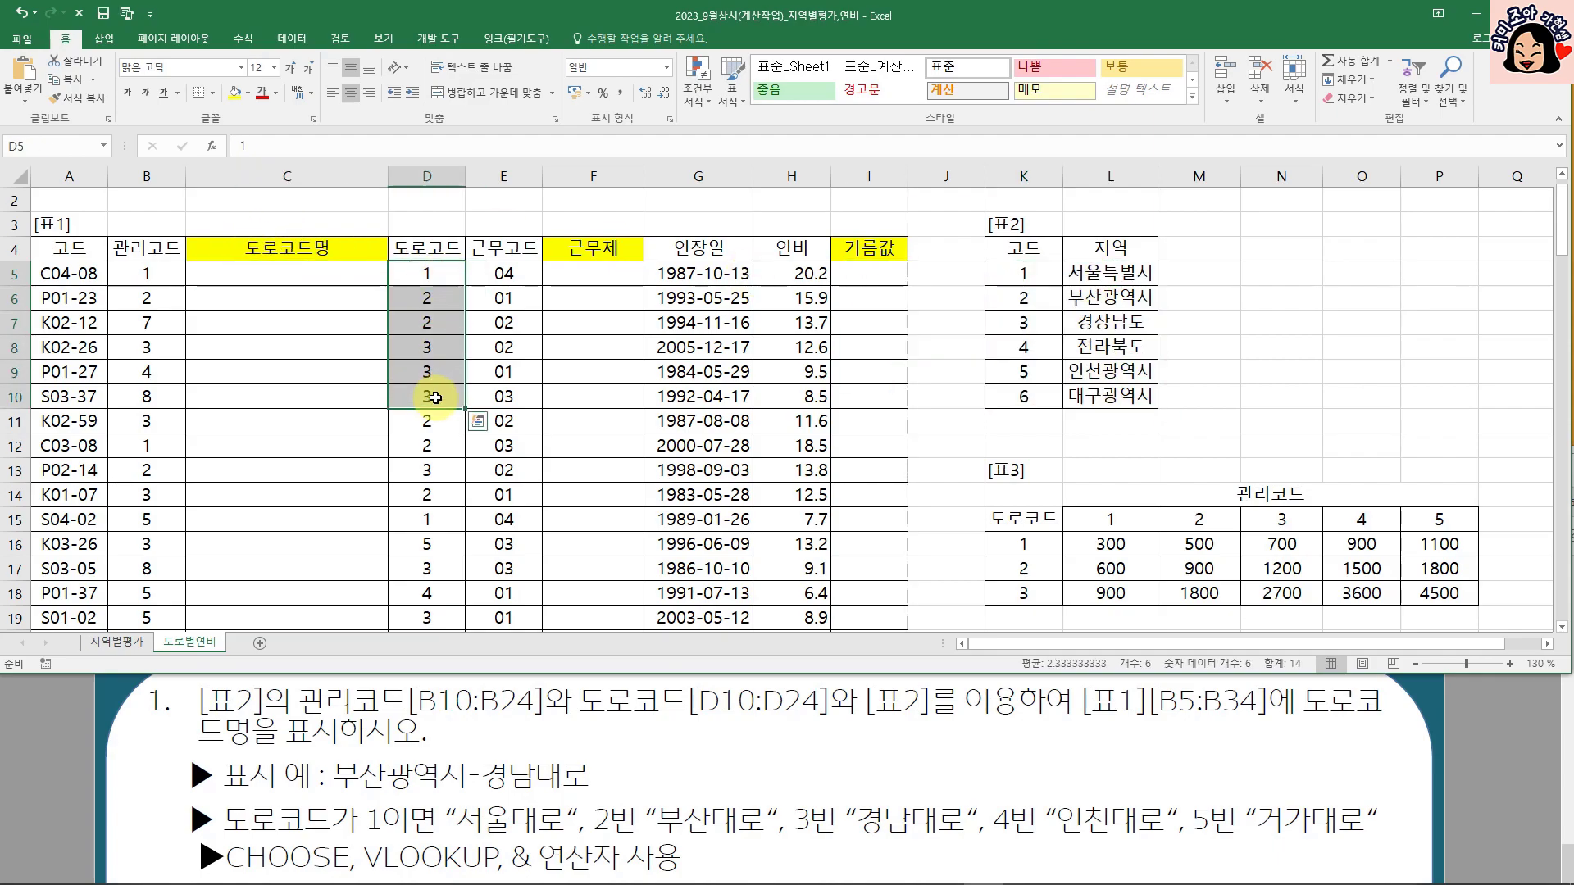
# - Begin a VLOOKUP formula in C5 that looks up B5 in the absolute range $K$5:$L$10
pyautogui.click(325, 277)
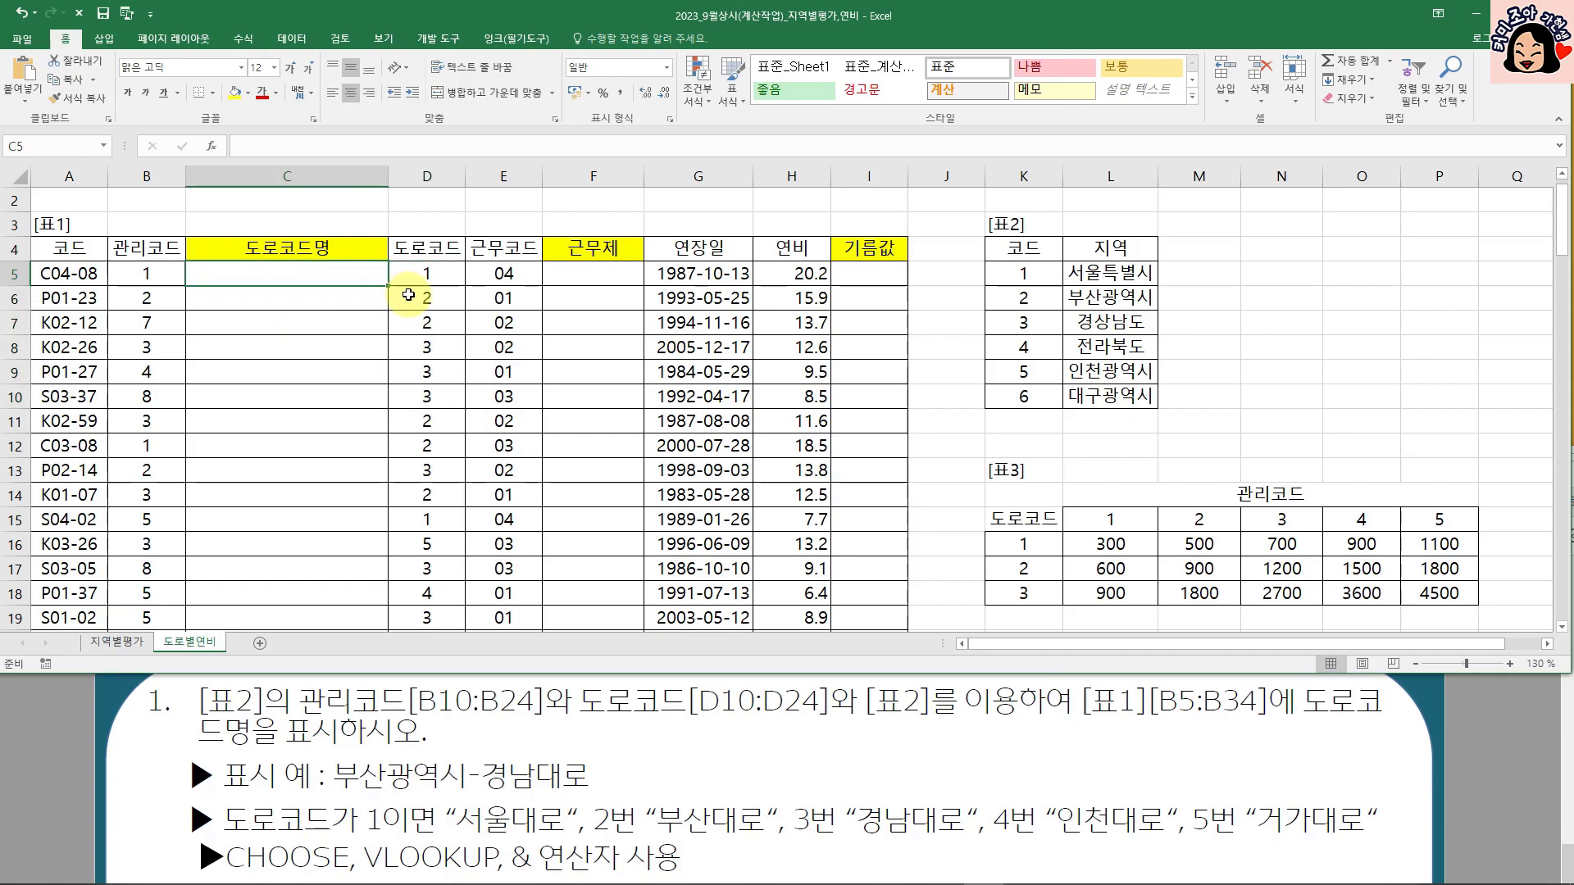
pyautogui.write('=ㅍv')
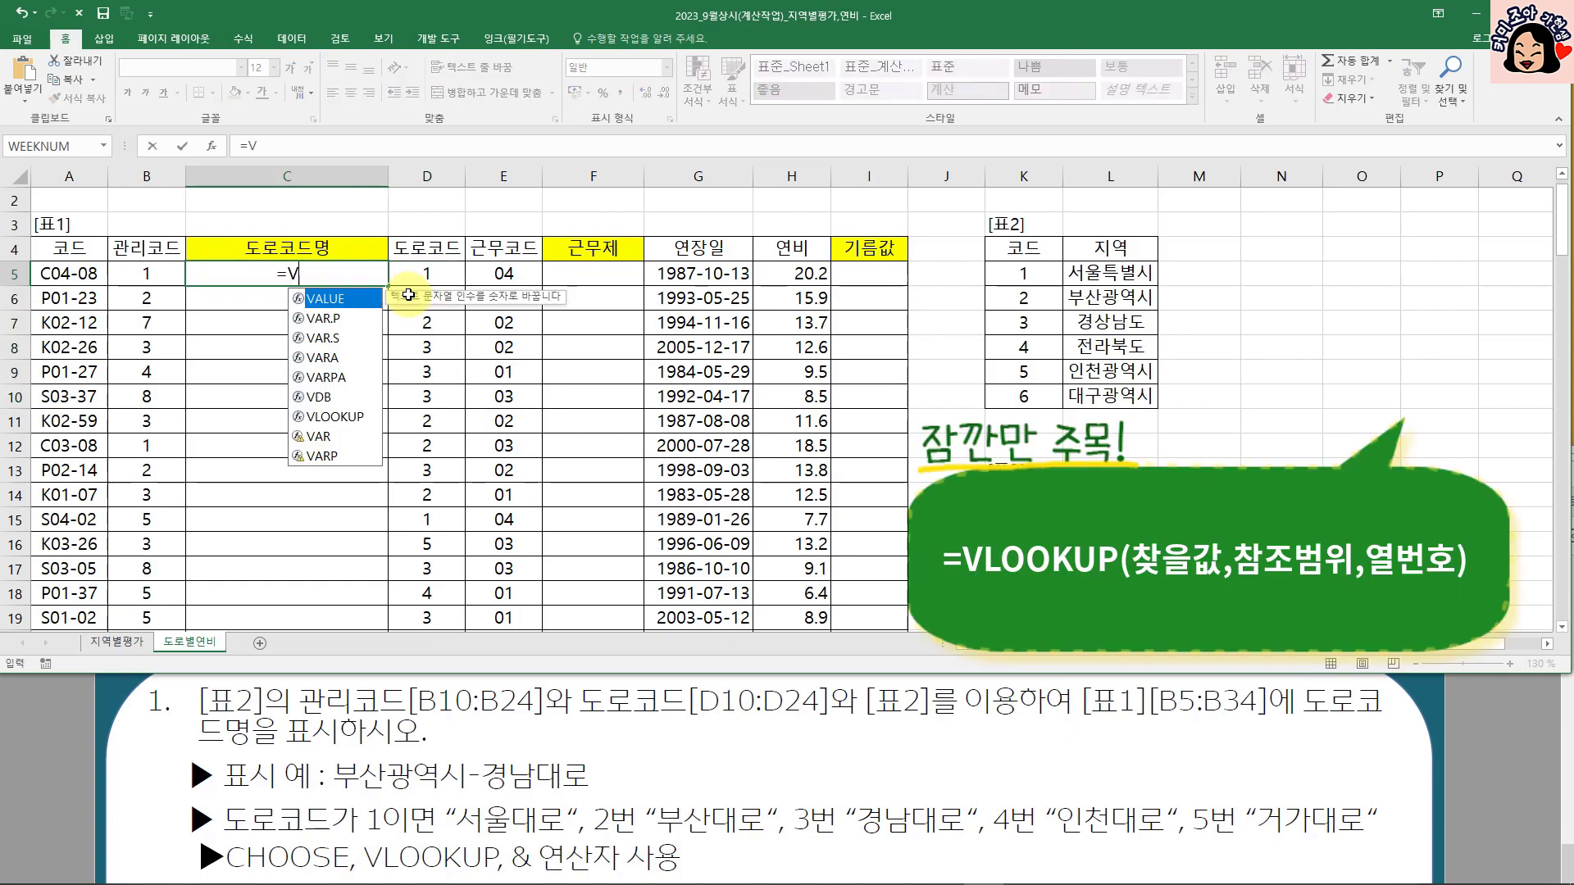
pyautogui.press('Tab')
pyautogui.click(145, 274)
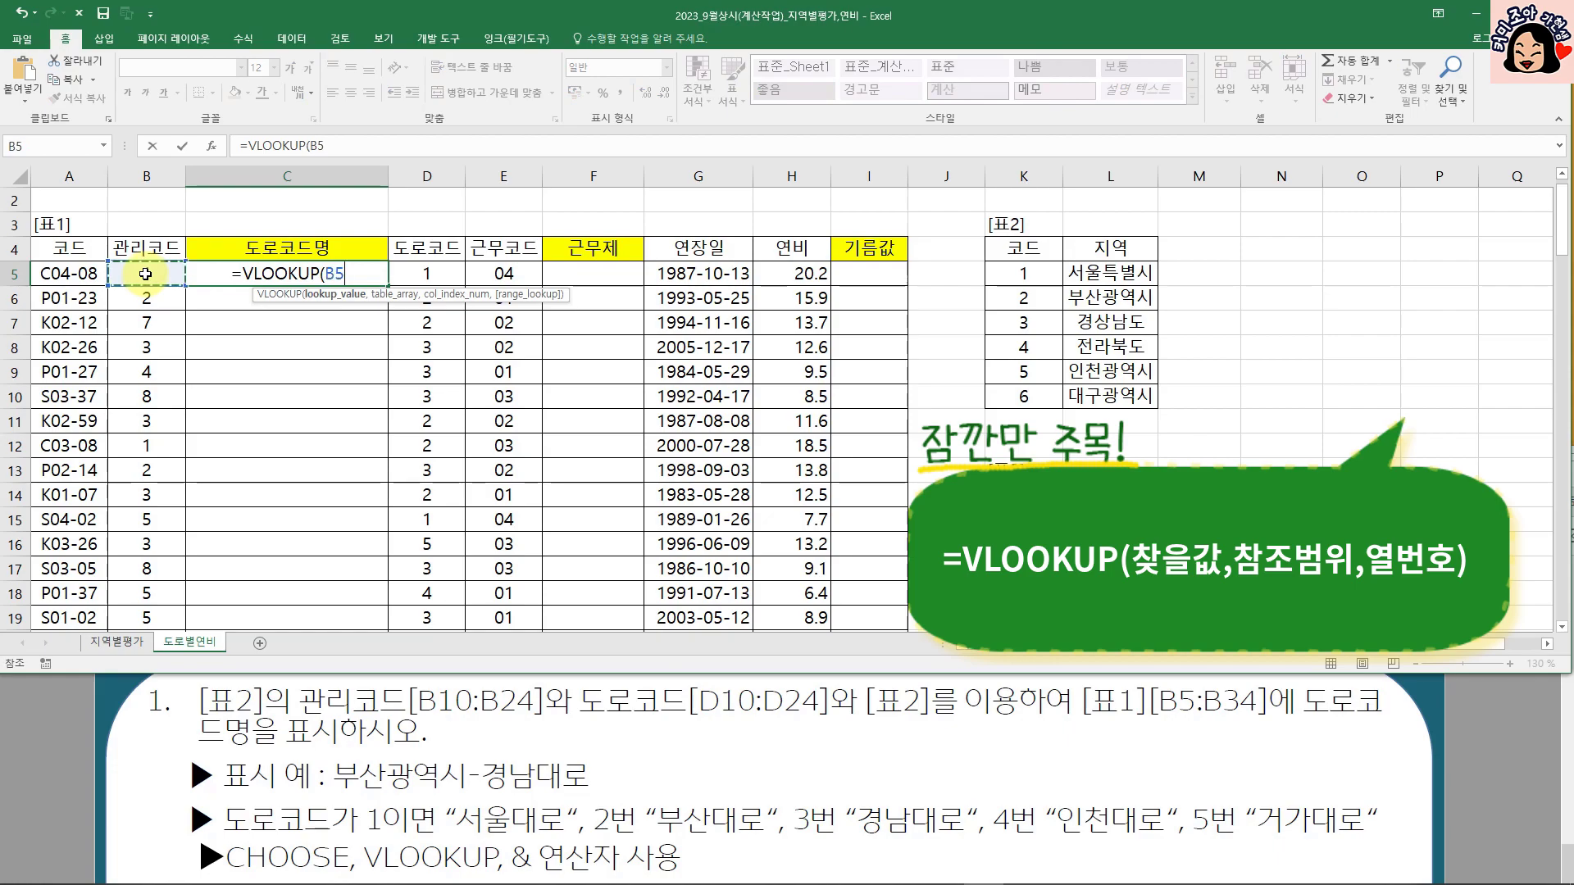
pyautogui.write(',')
pyautogui.click(1042, 285)
pyautogui.moveTo(1042, 285); pyautogui.dragTo(1096, 394)
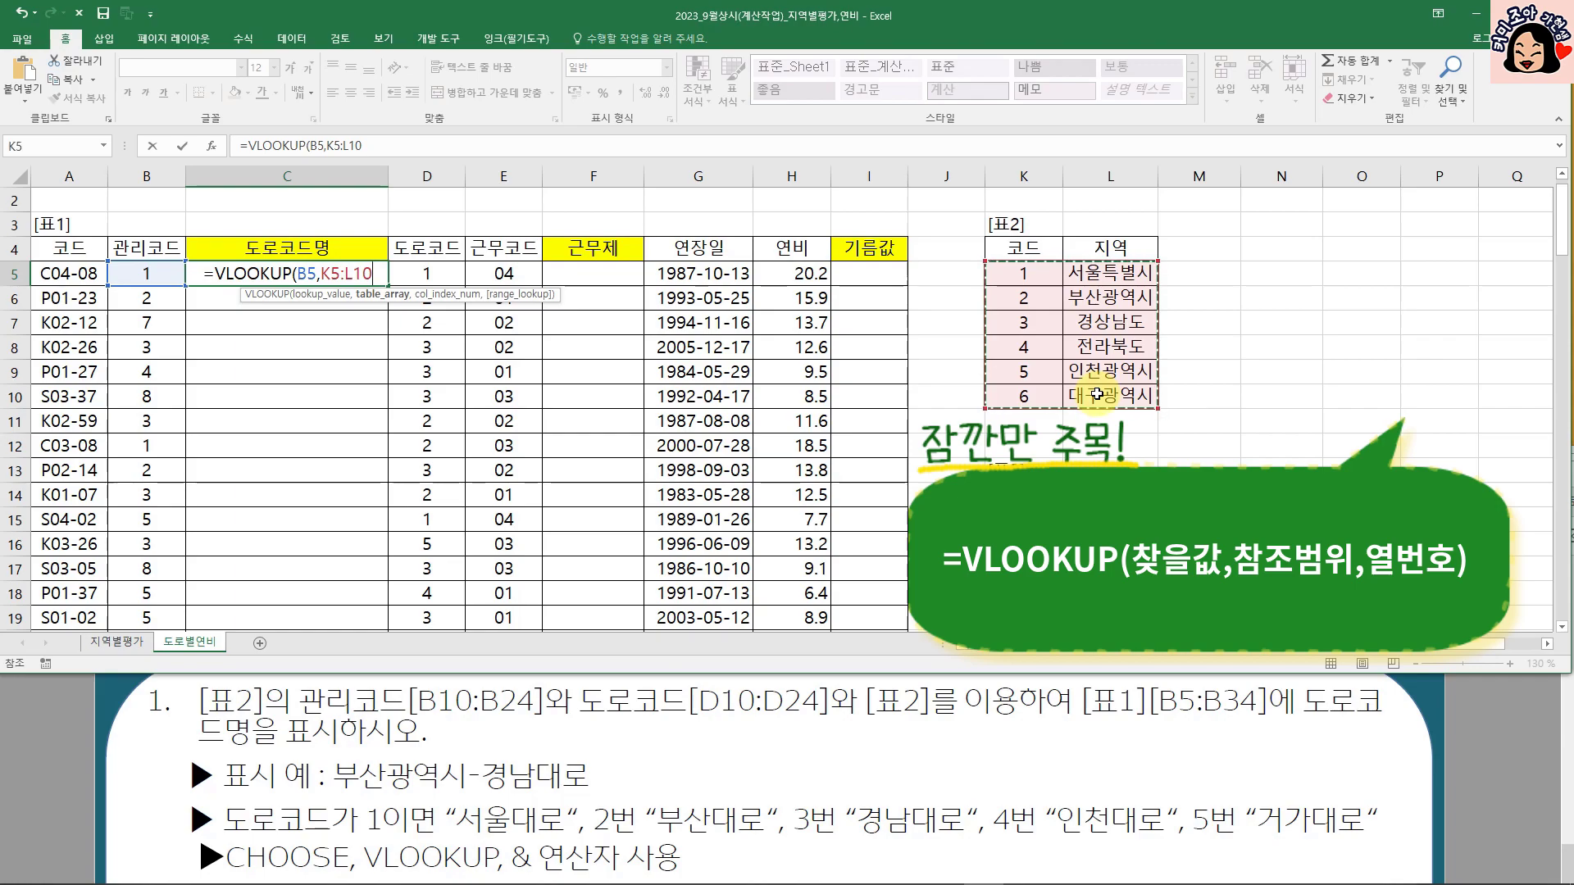
pyautogui.press('F4')
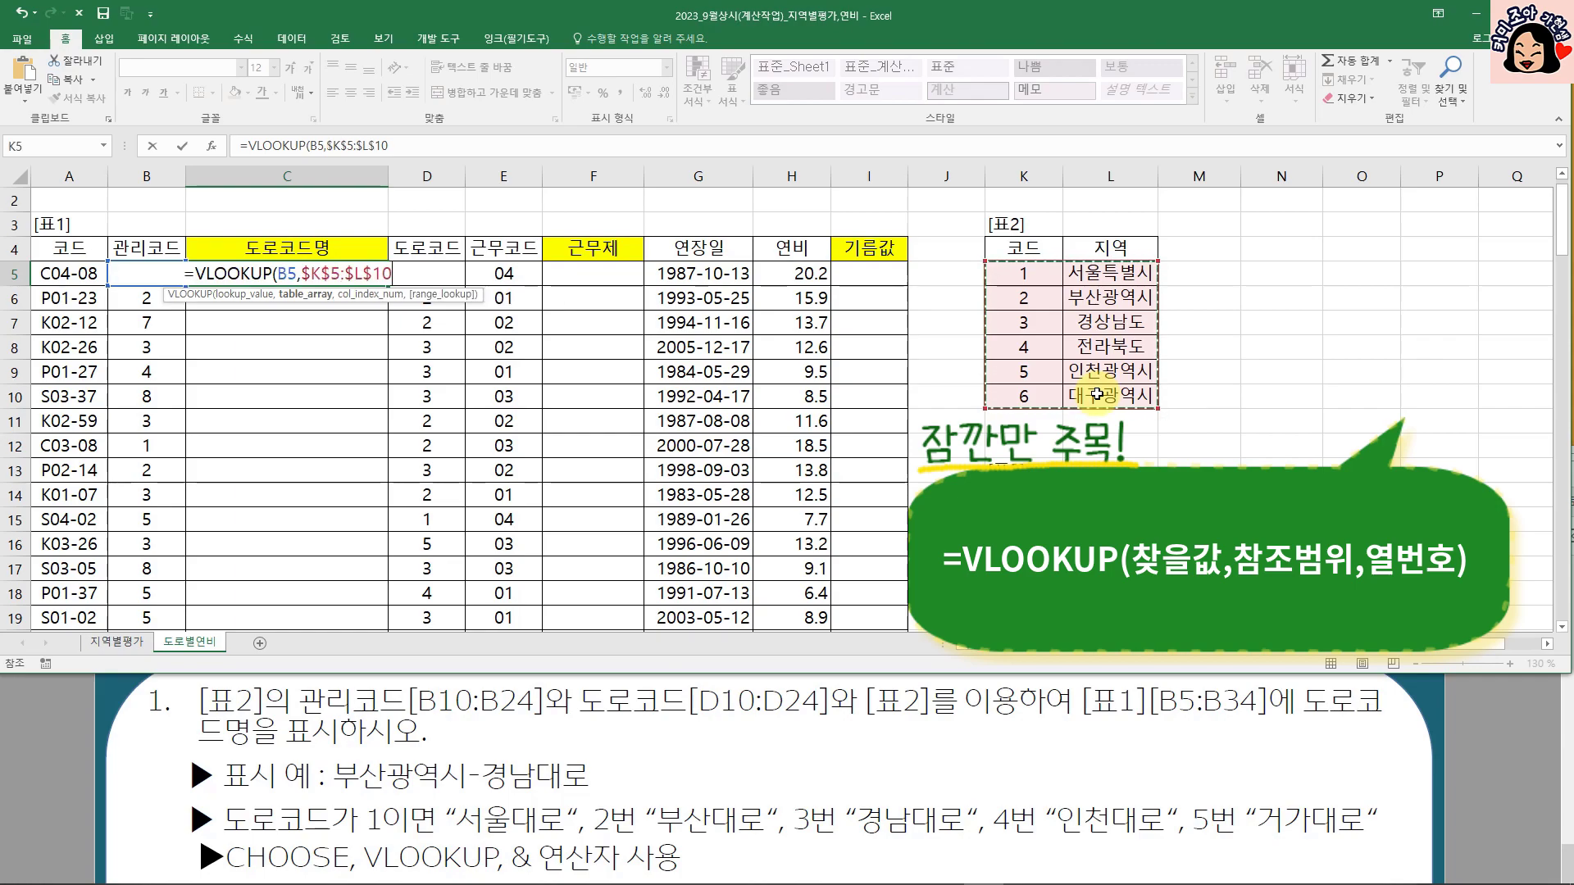
# - Complete the C5 VLOOKUP with column number 2, omitting the match-type option, and enter the formula
pyautogui.write(',2')
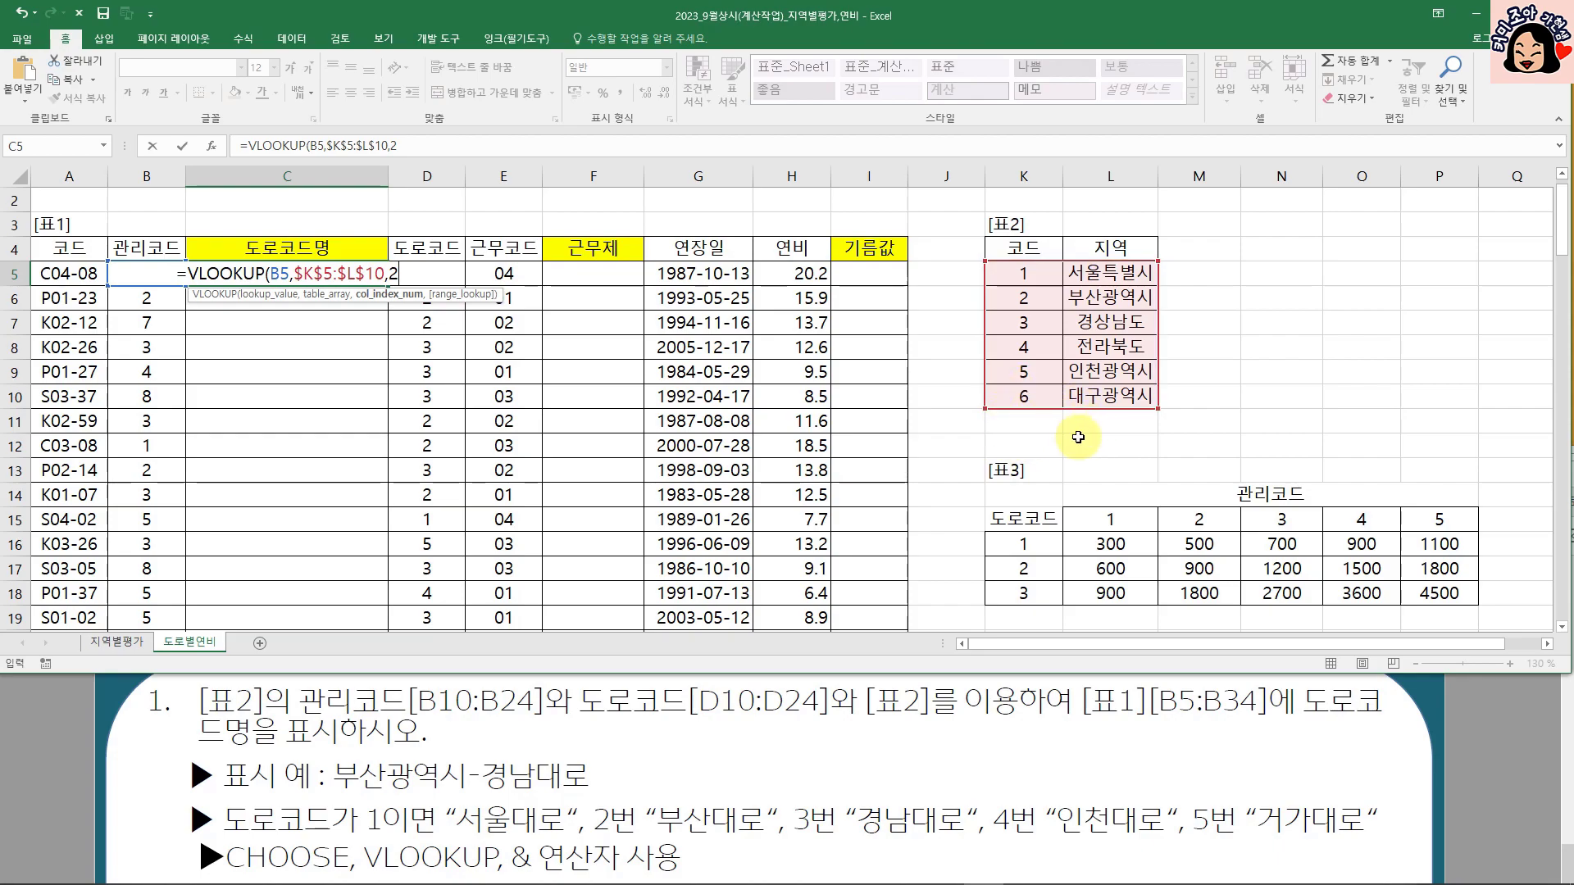
pyautogui.write(',0')
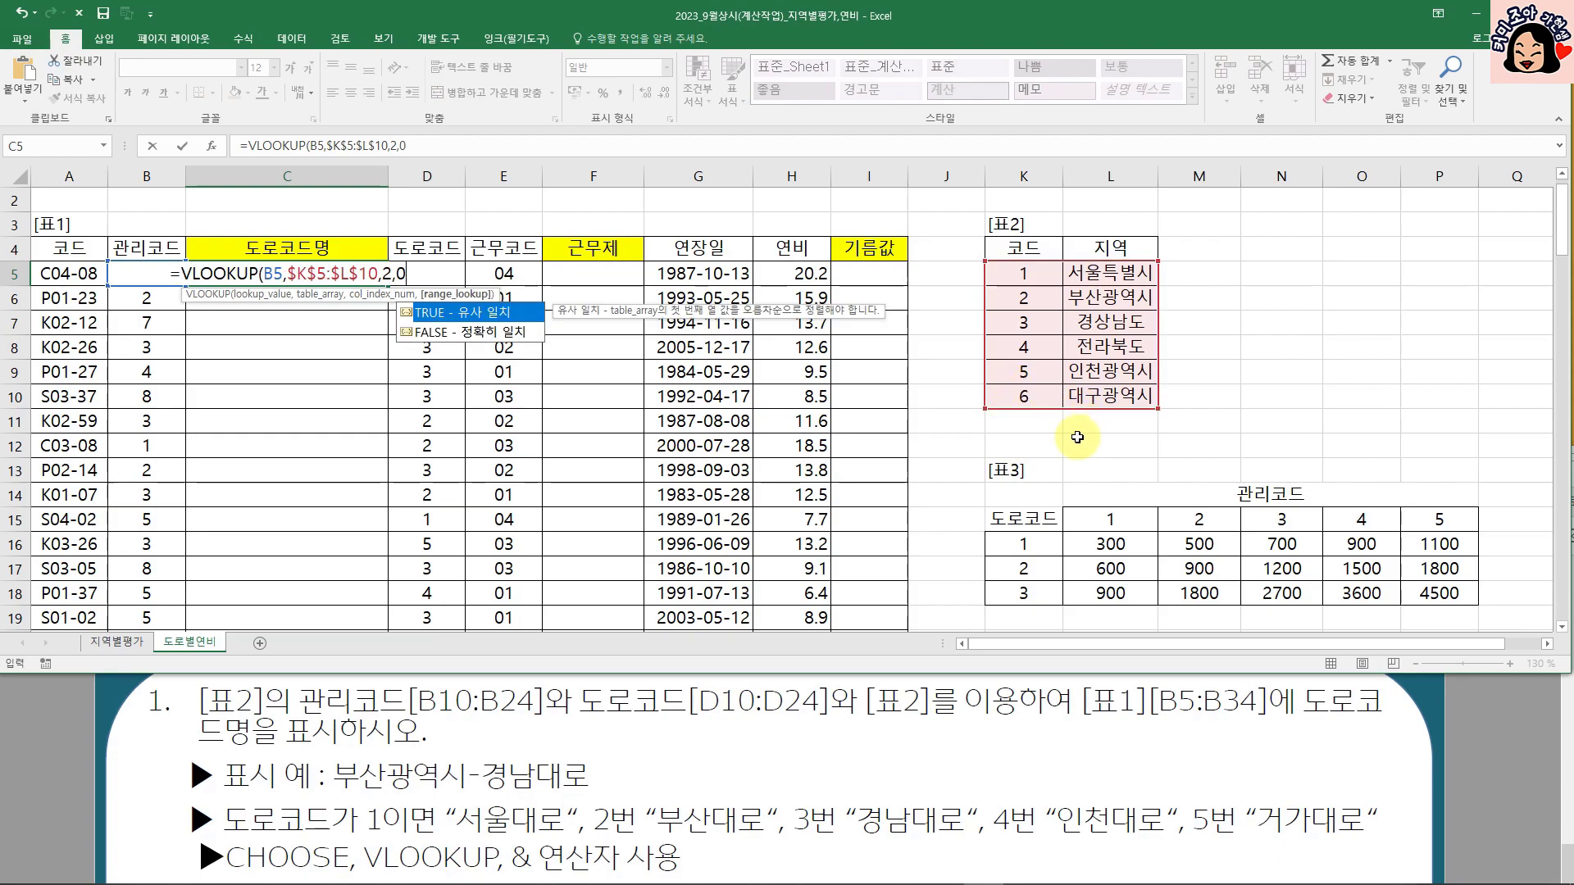
pyautogui.press('BackSpace')
pyautogui.press('BackSpace')
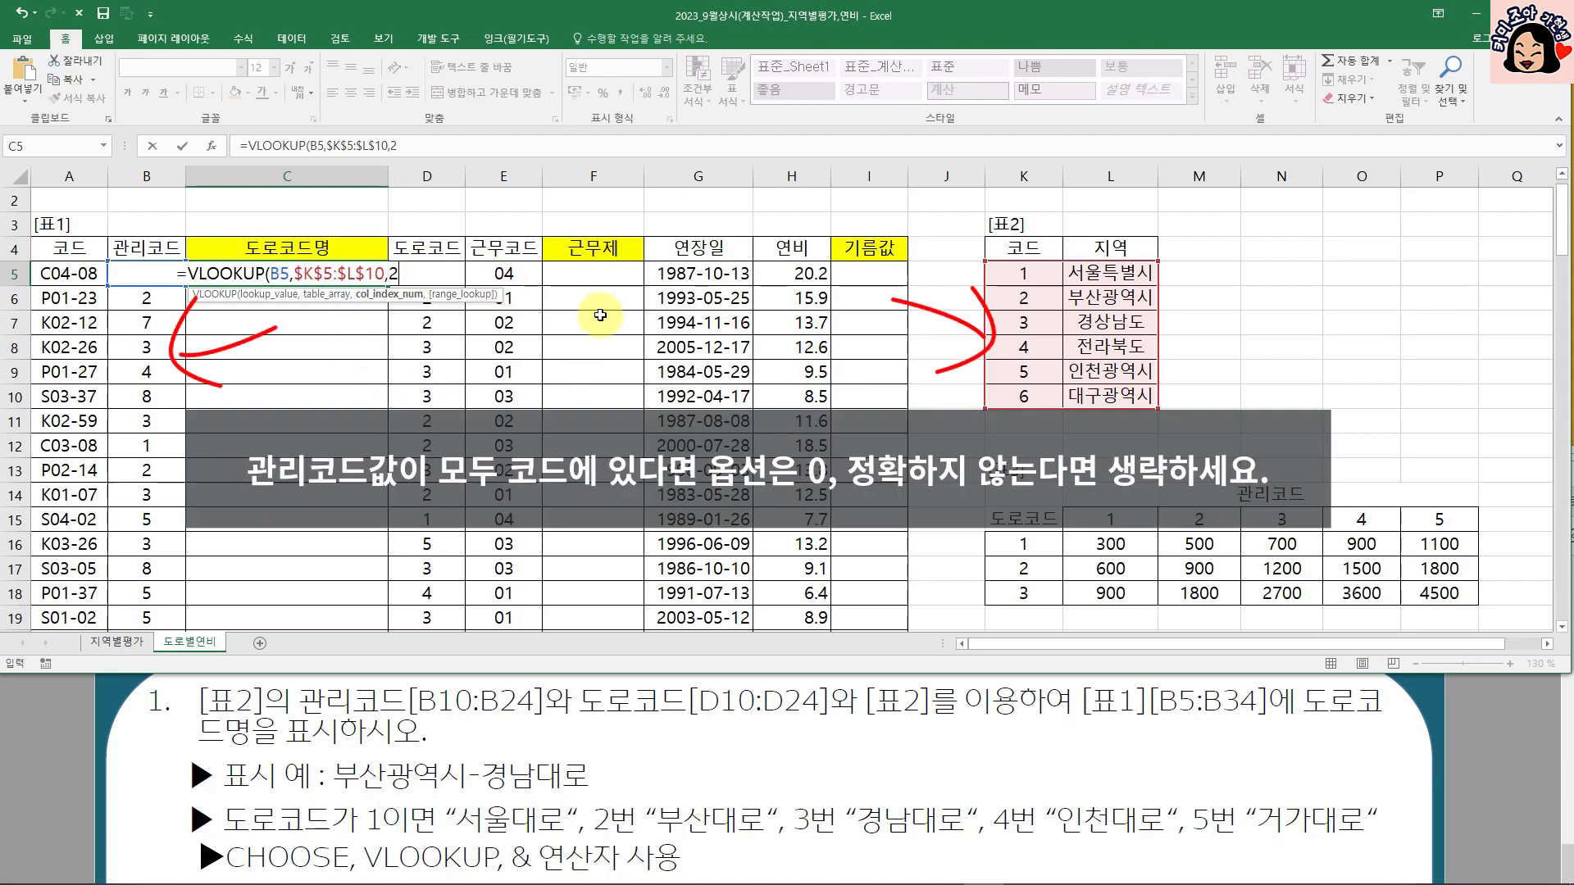
pyautogui.write(')')
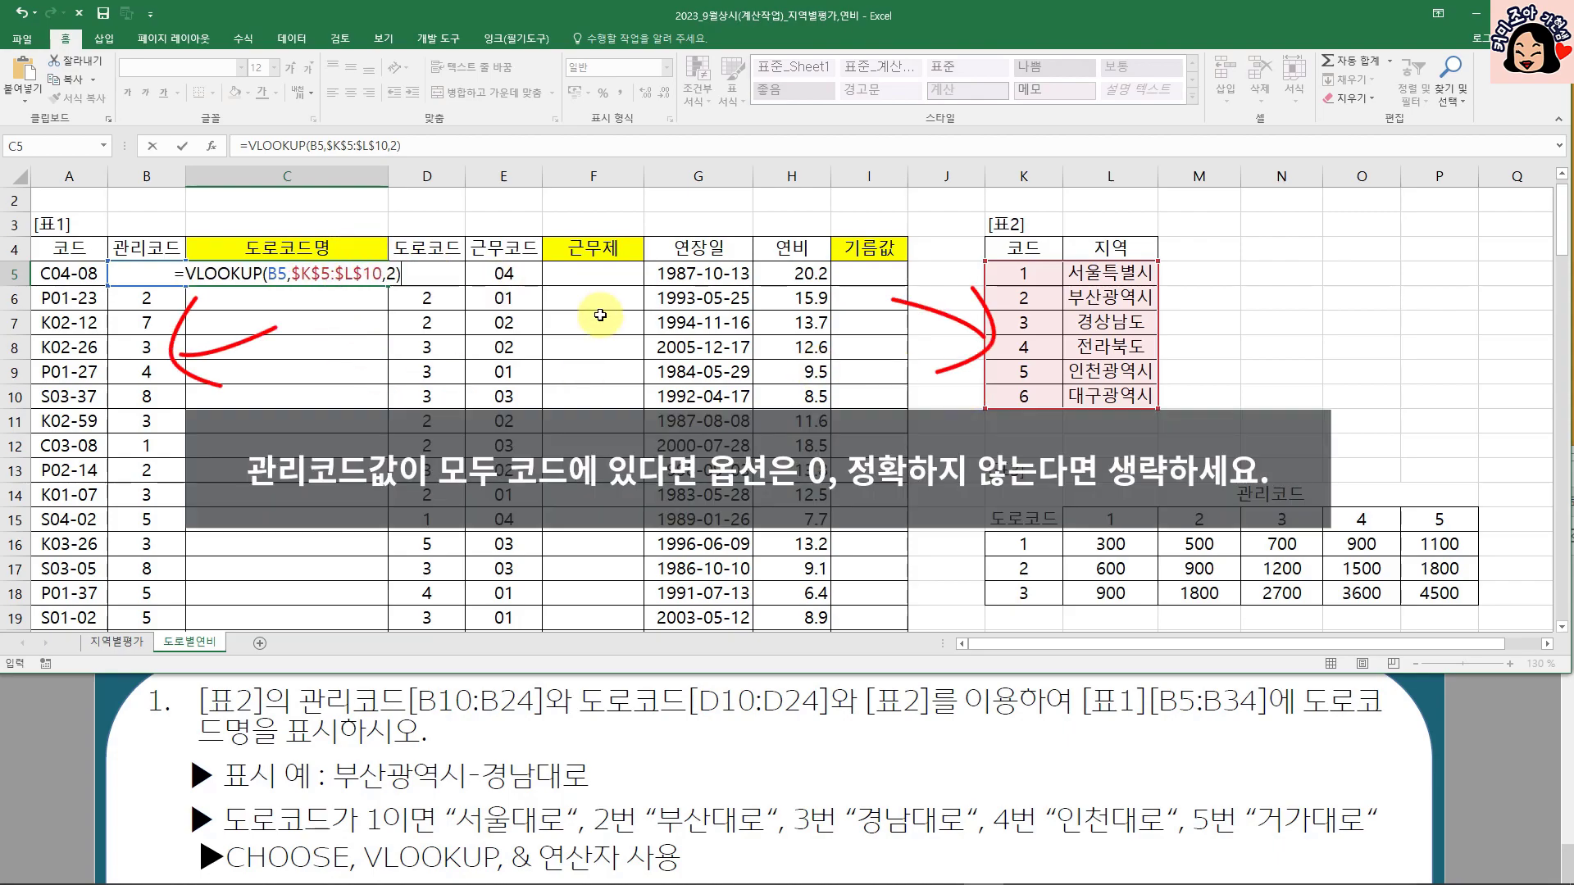
pyautogui.hotkey('ctrl', 'Return')
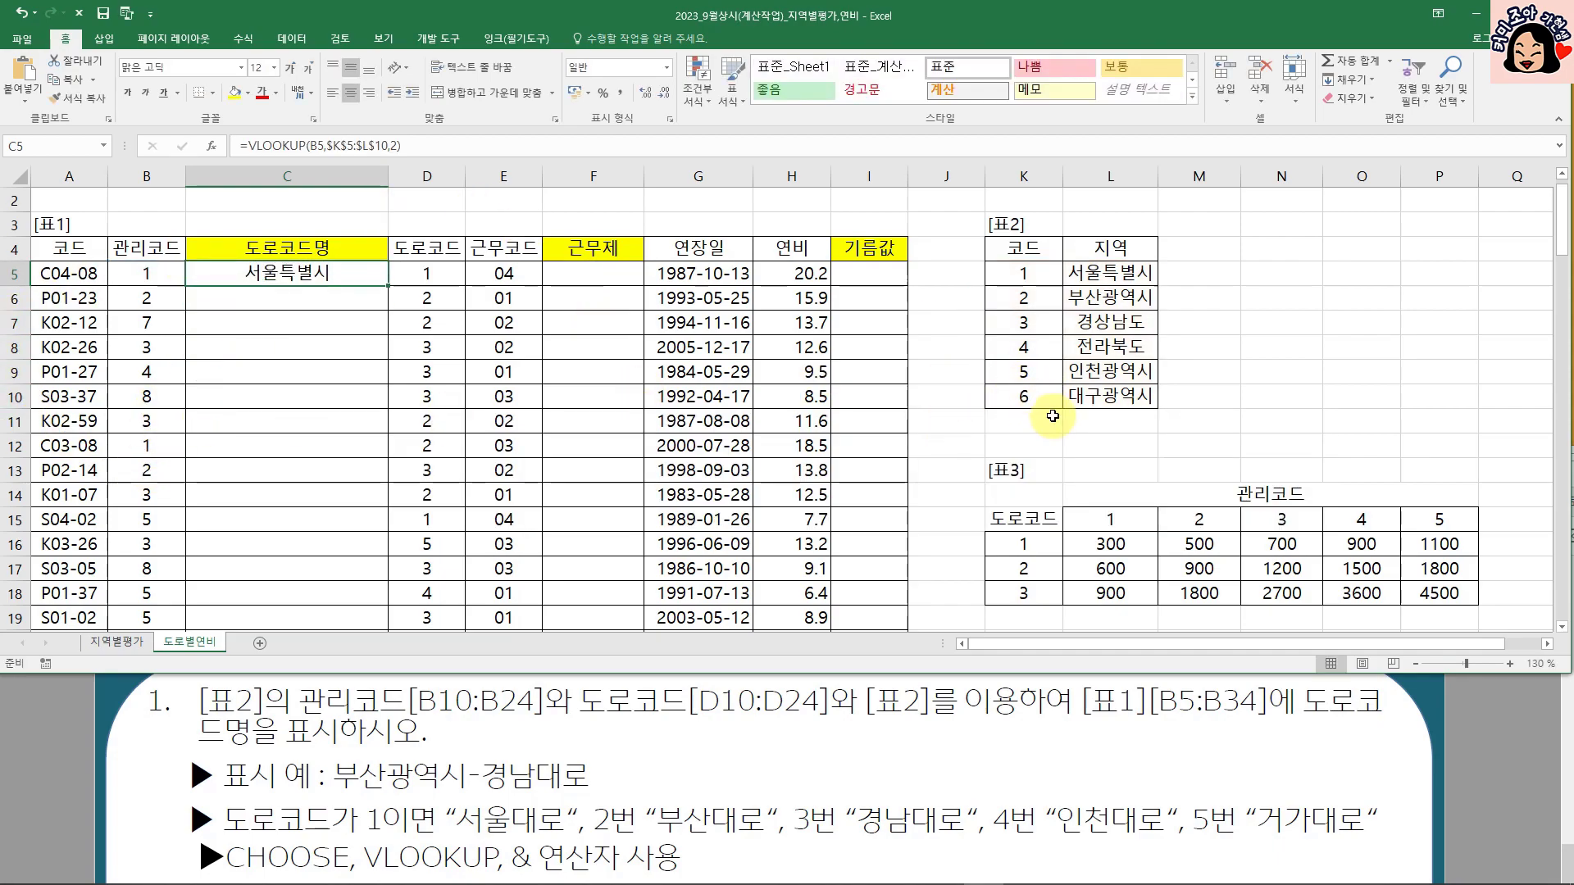
# - Fill the C5 formula down the 도로코드명 column to C34 and check the filled rows
pyautogui.doubleClick(387, 285)
pyautogui.scroll(-8, 418, 432)
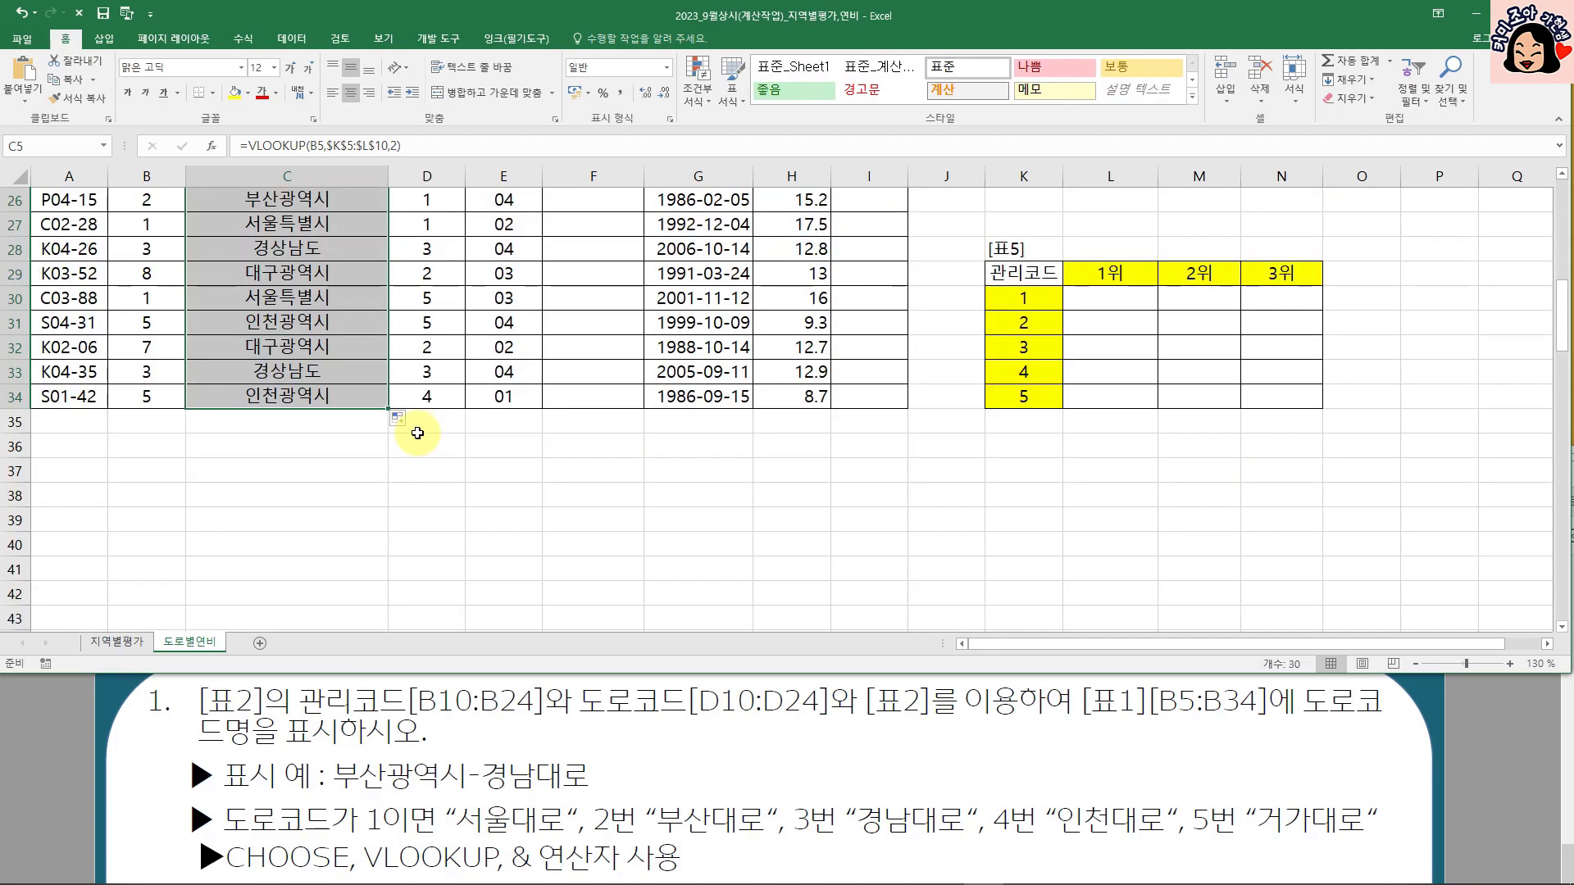
pyautogui.scroll(9, 422, 422)
# - Append &"-" to the VLOOKUP formula in C5 and enter it
pyautogui.click(328, 297)
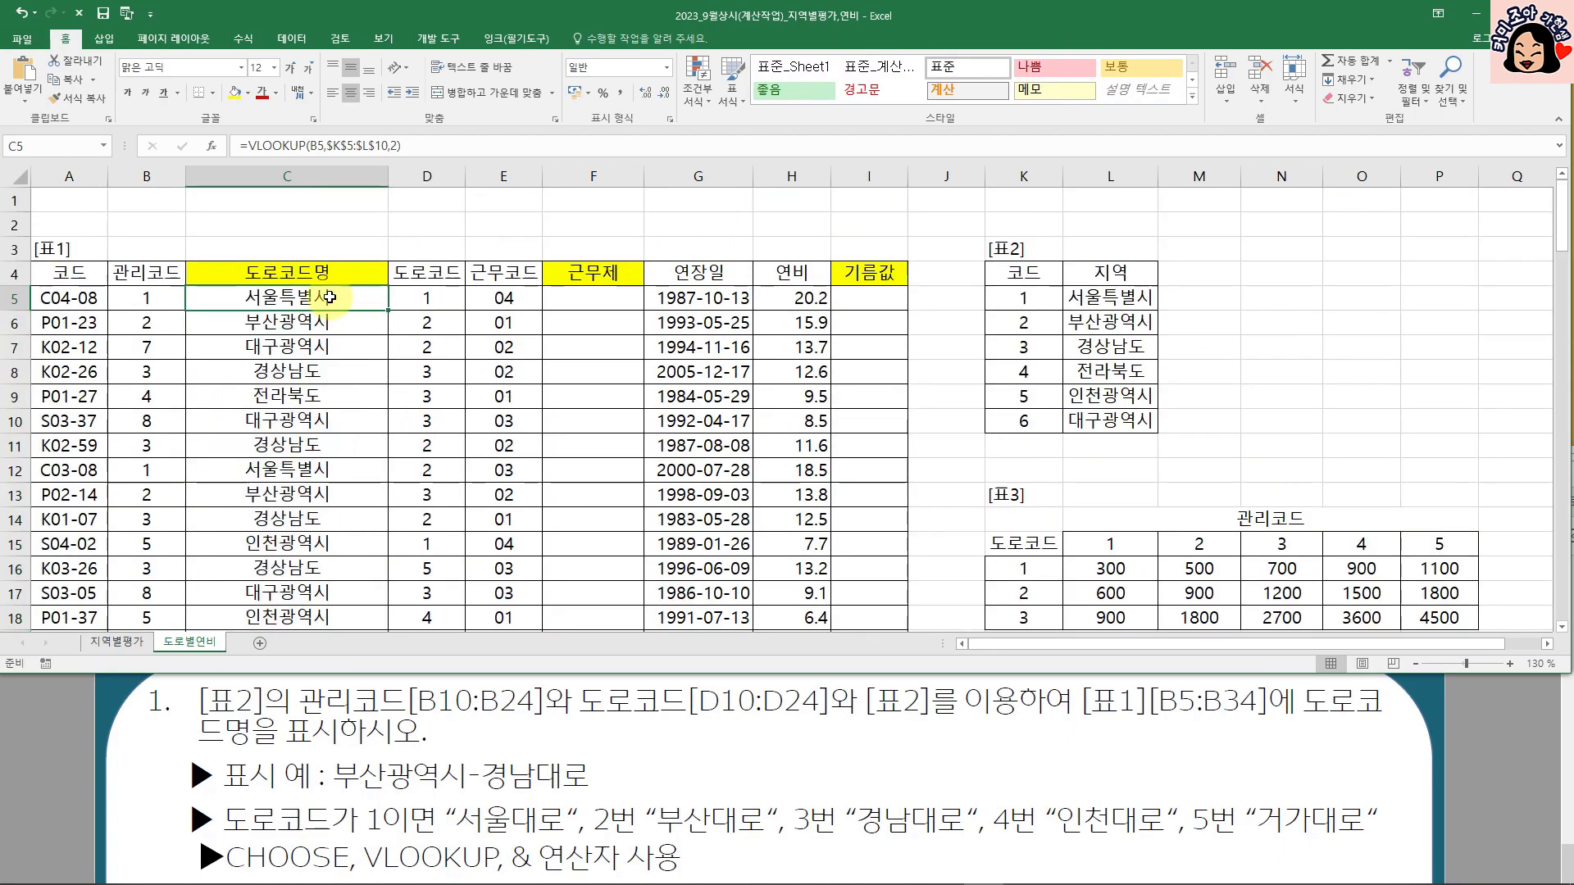
pyautogui.doubleClick(329, 298)
pyautogui.click(392, 296)
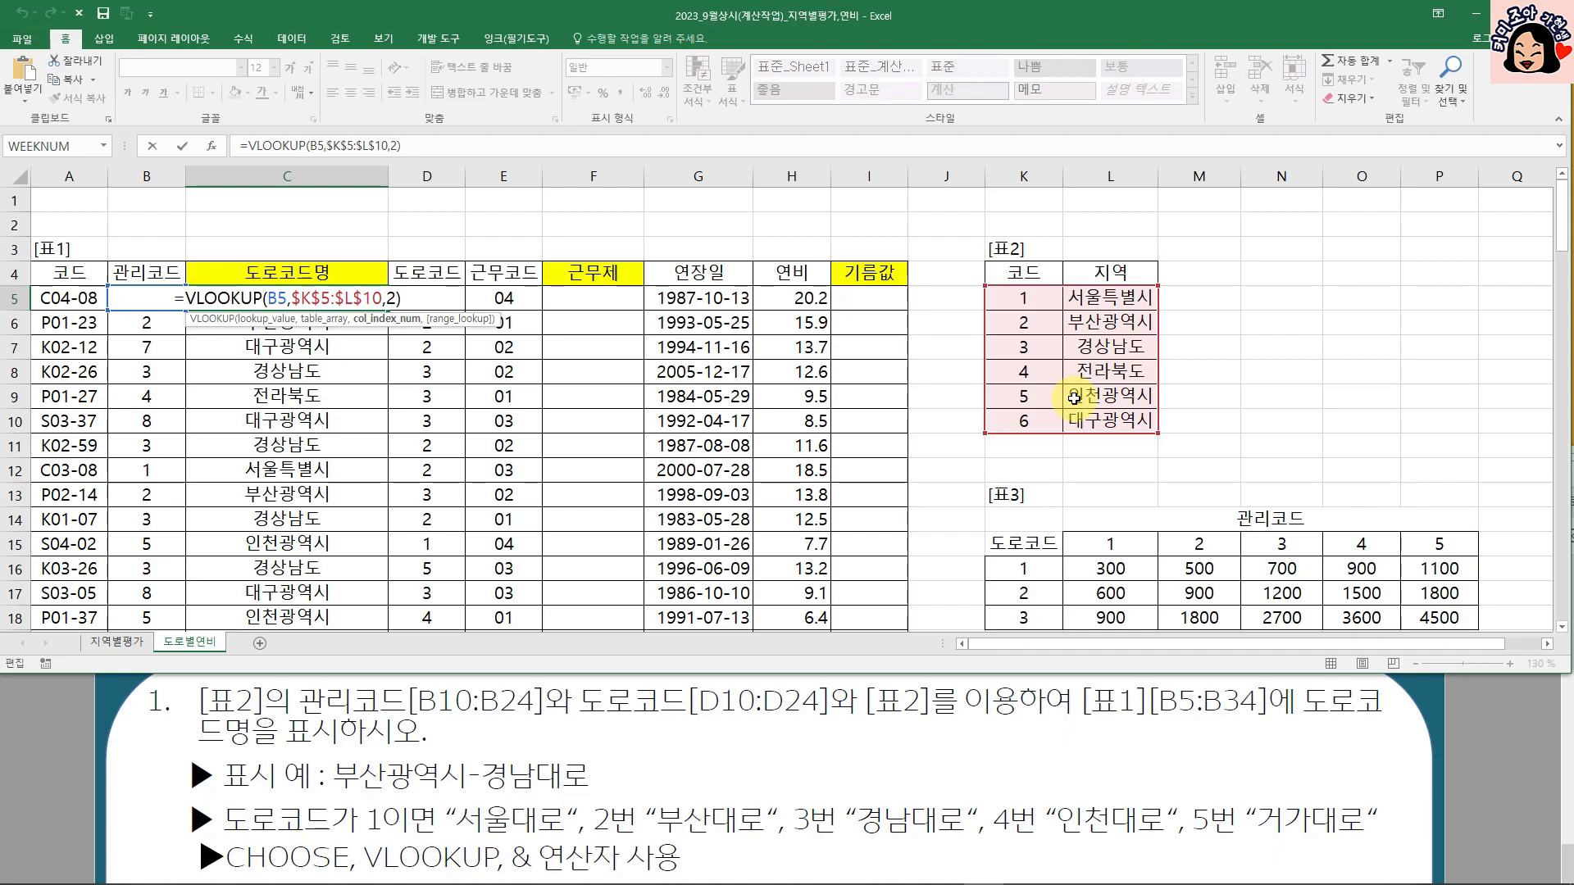
pyautogui.click(416, 298)
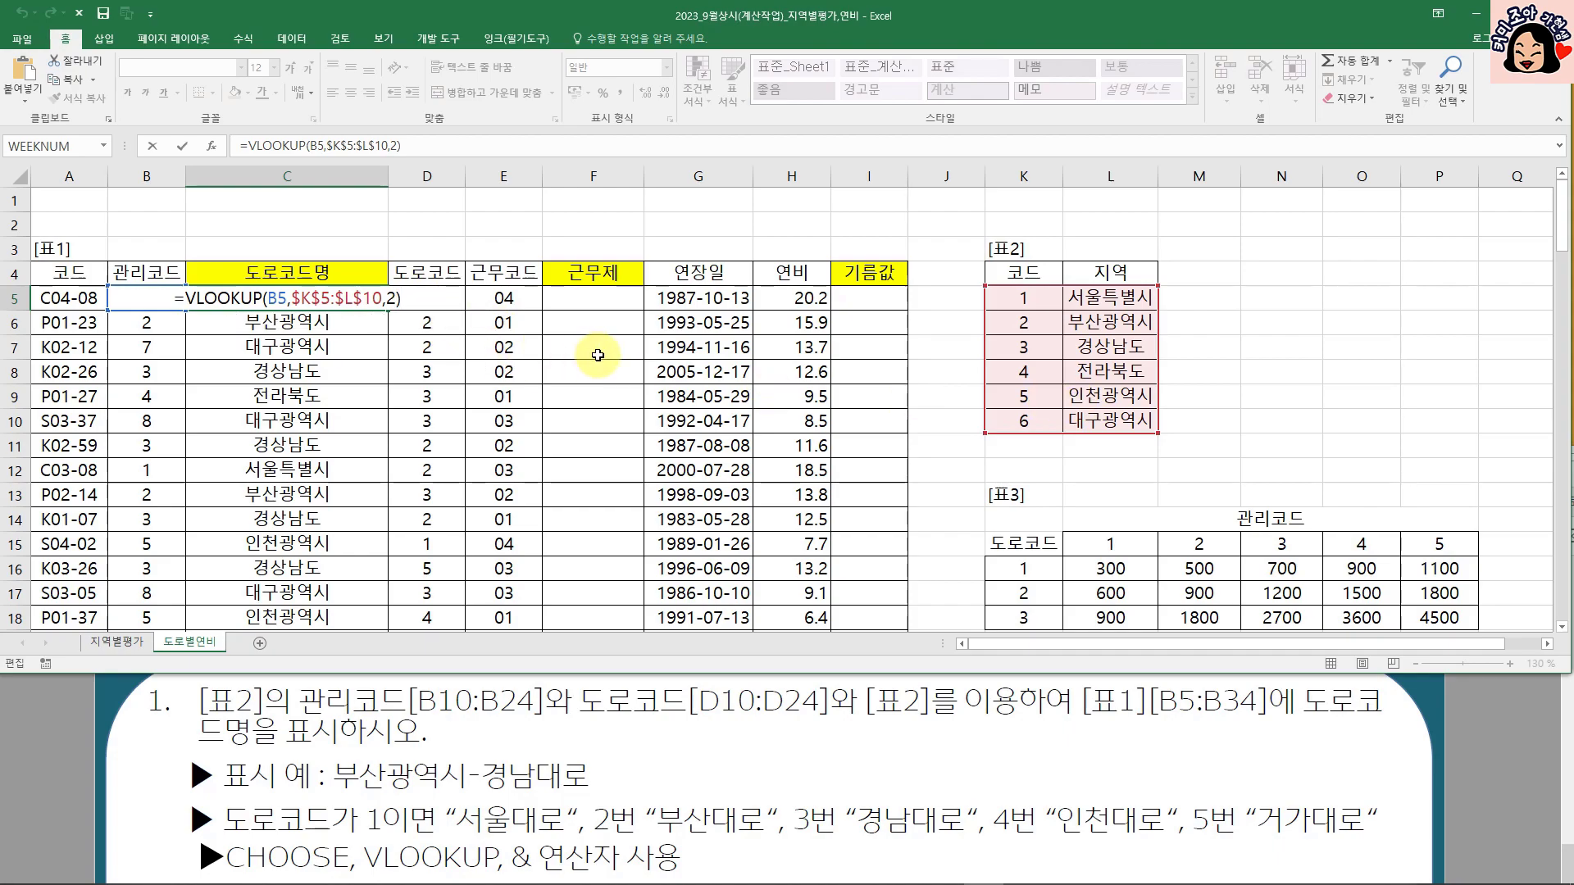
pyautogui.write('&"-')
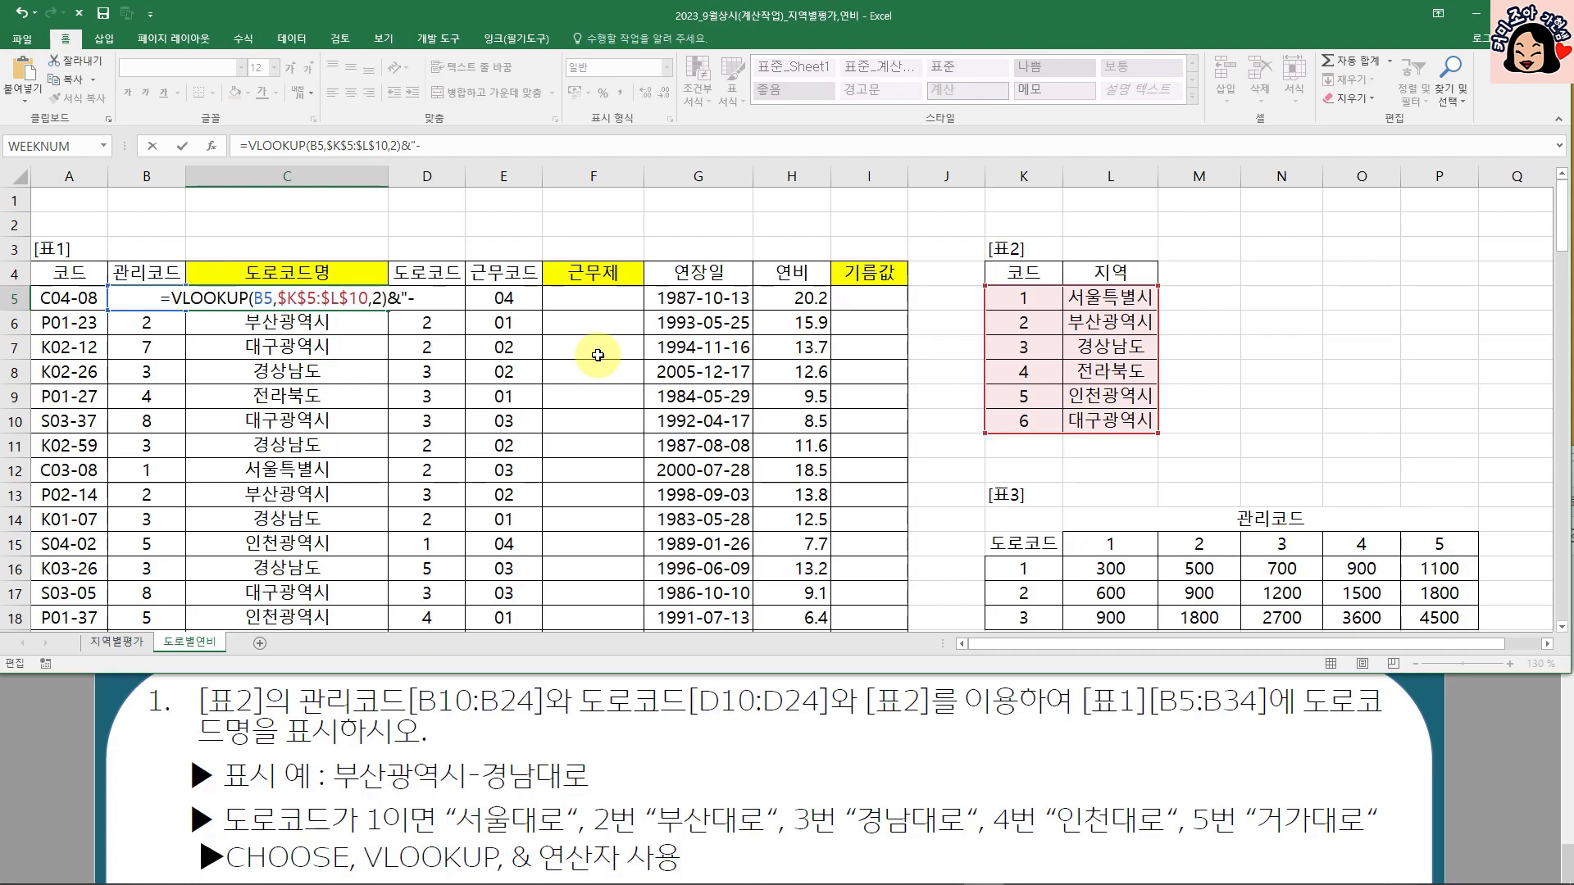
pyautogui.write('"')
pyautogui.hotkey('ctrl', 'Return')
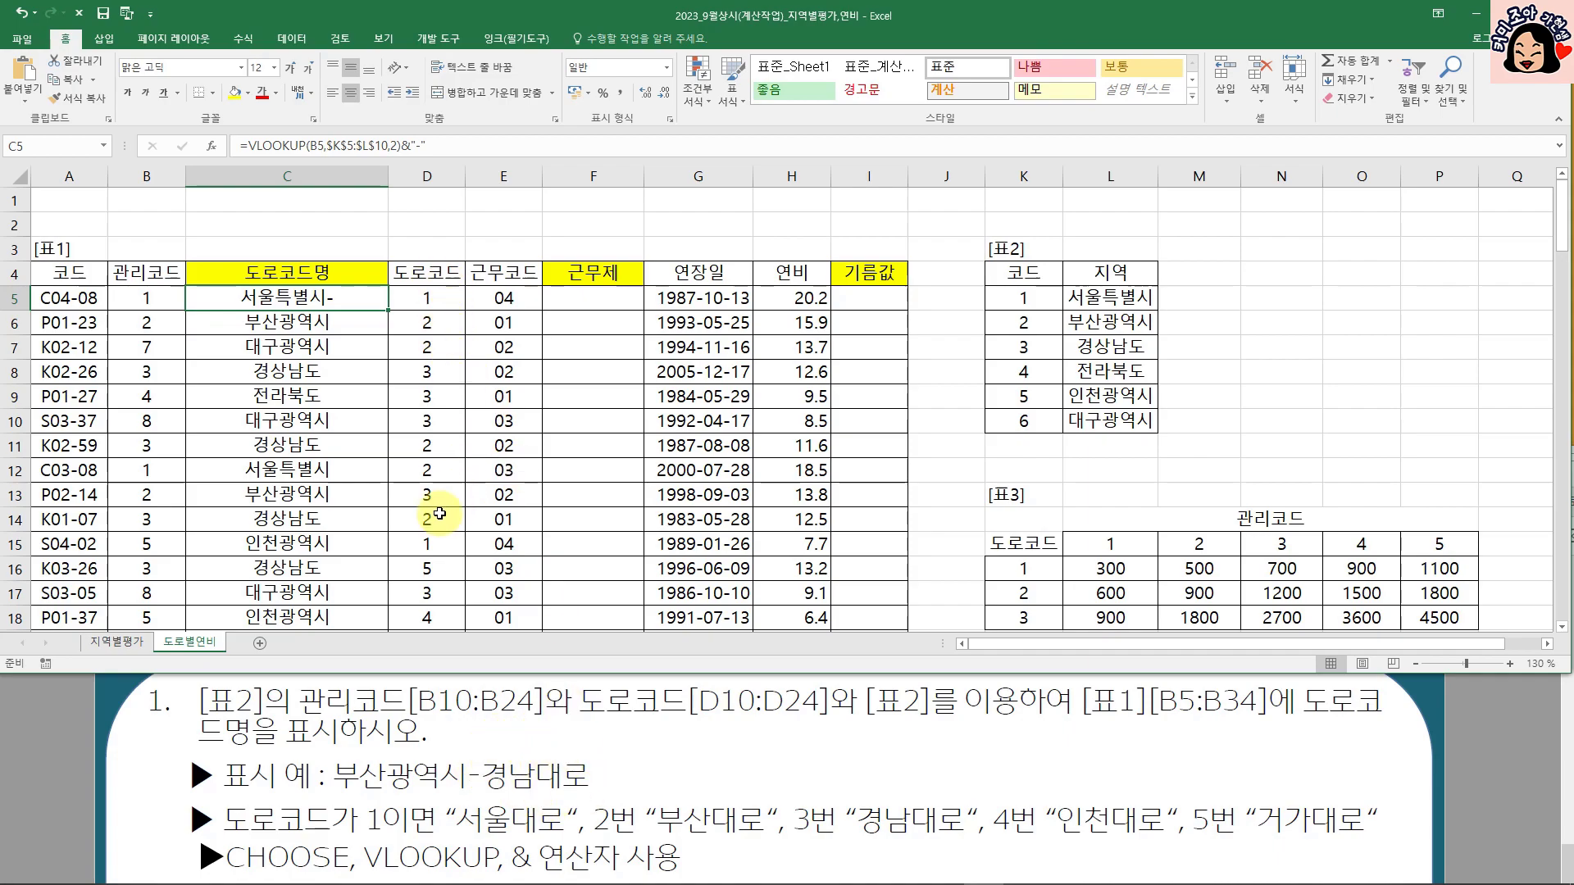
# - Extend the C5 formula with &CHOOSE( using D5 as the index number, ready for the first value
pyautogui.doubleClick(340, 299)
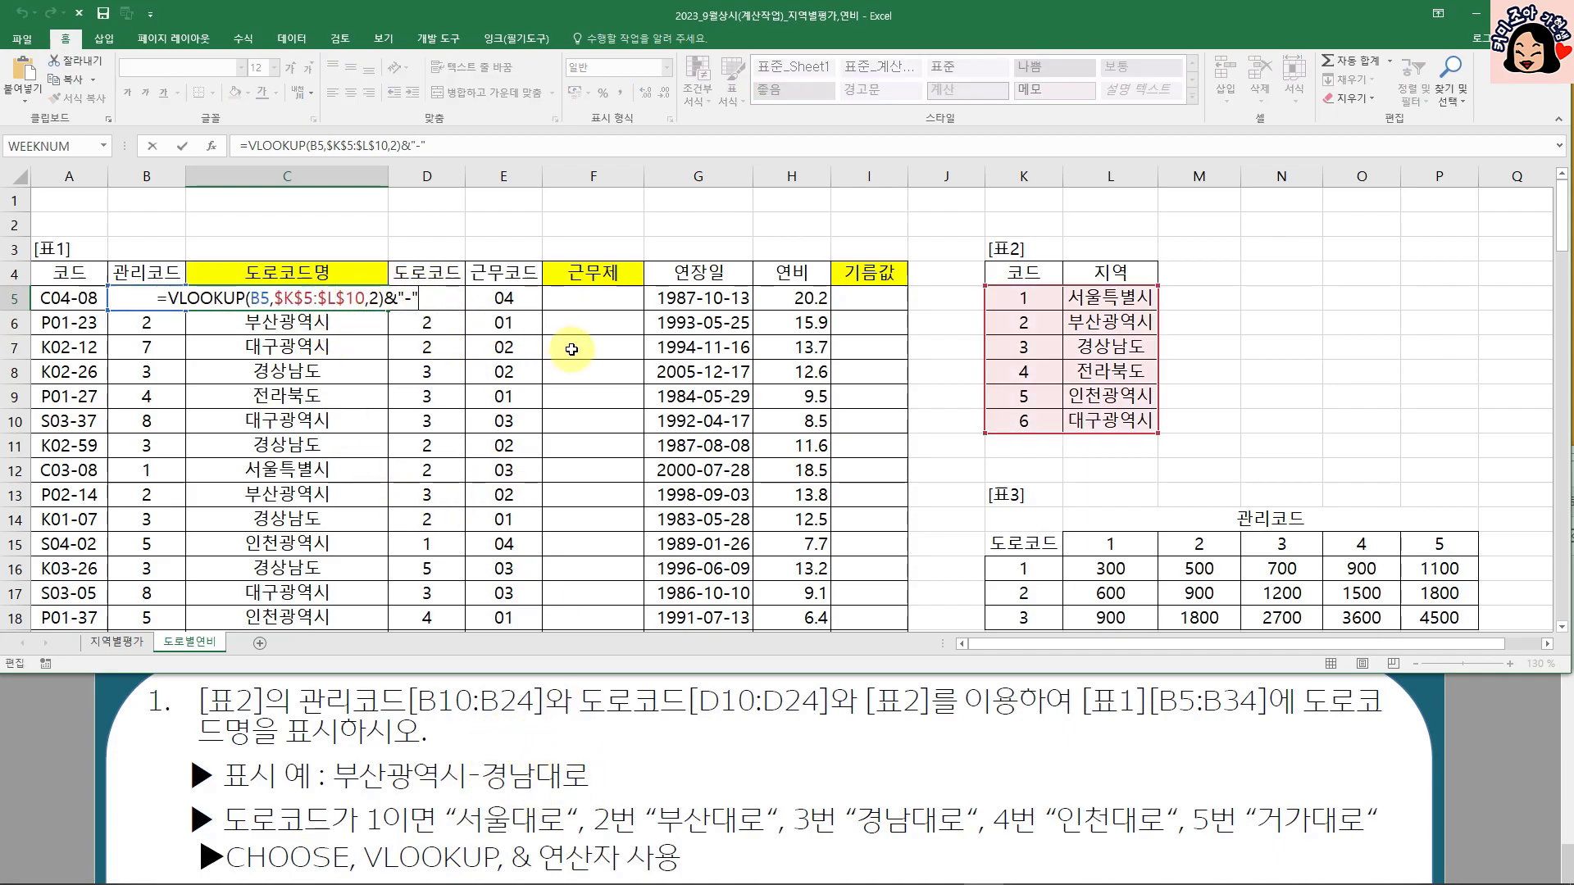
pyautogui.write('&')
pyautogui.write('CHO')
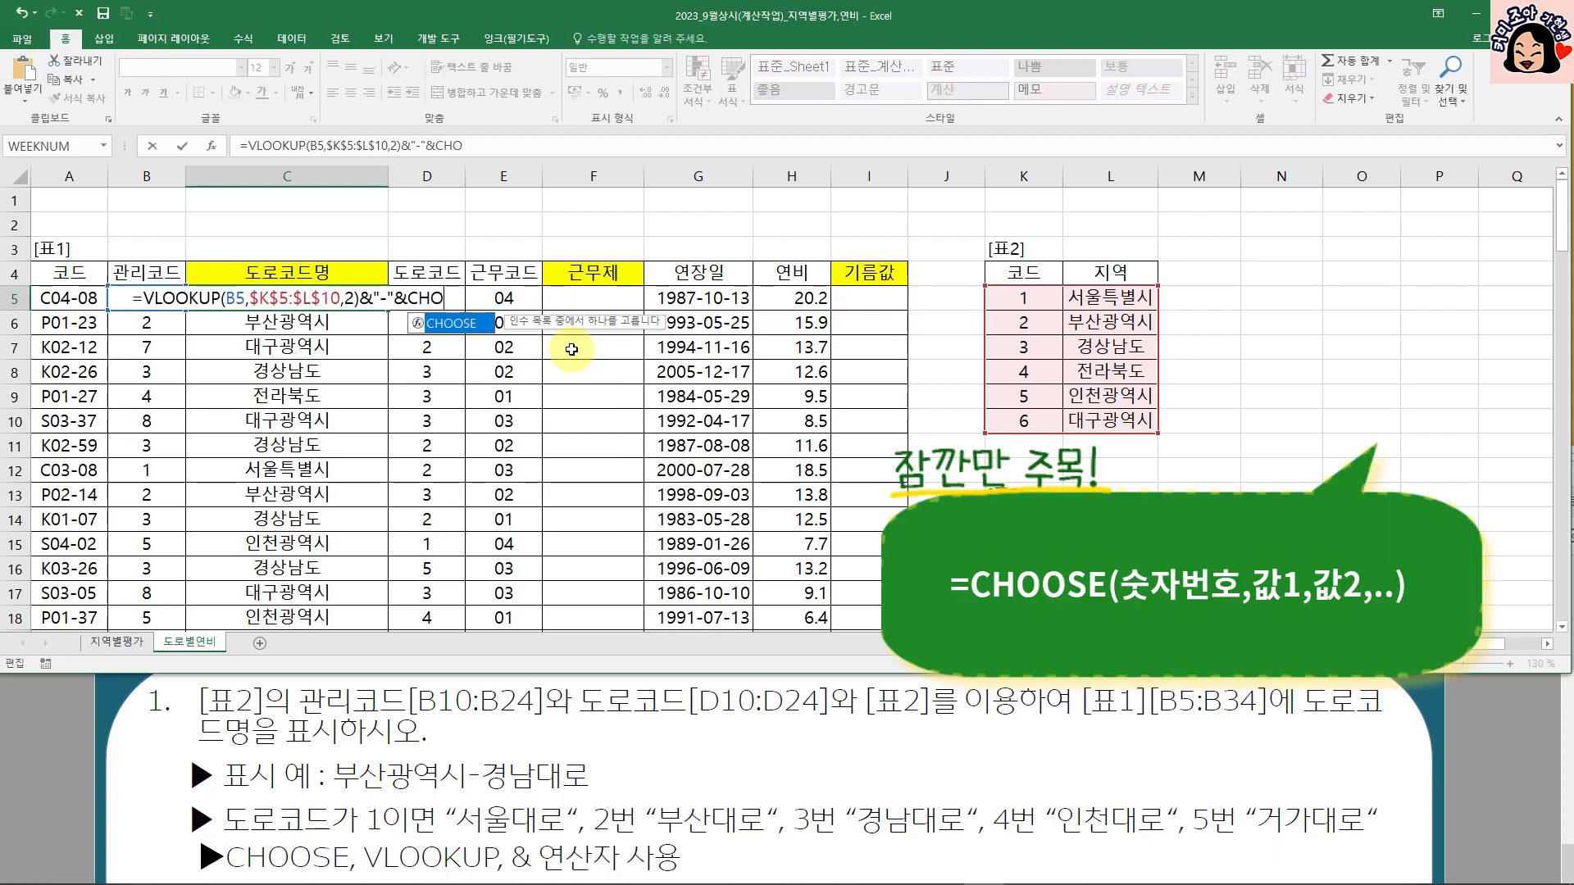
pyautogui.press('Tab')
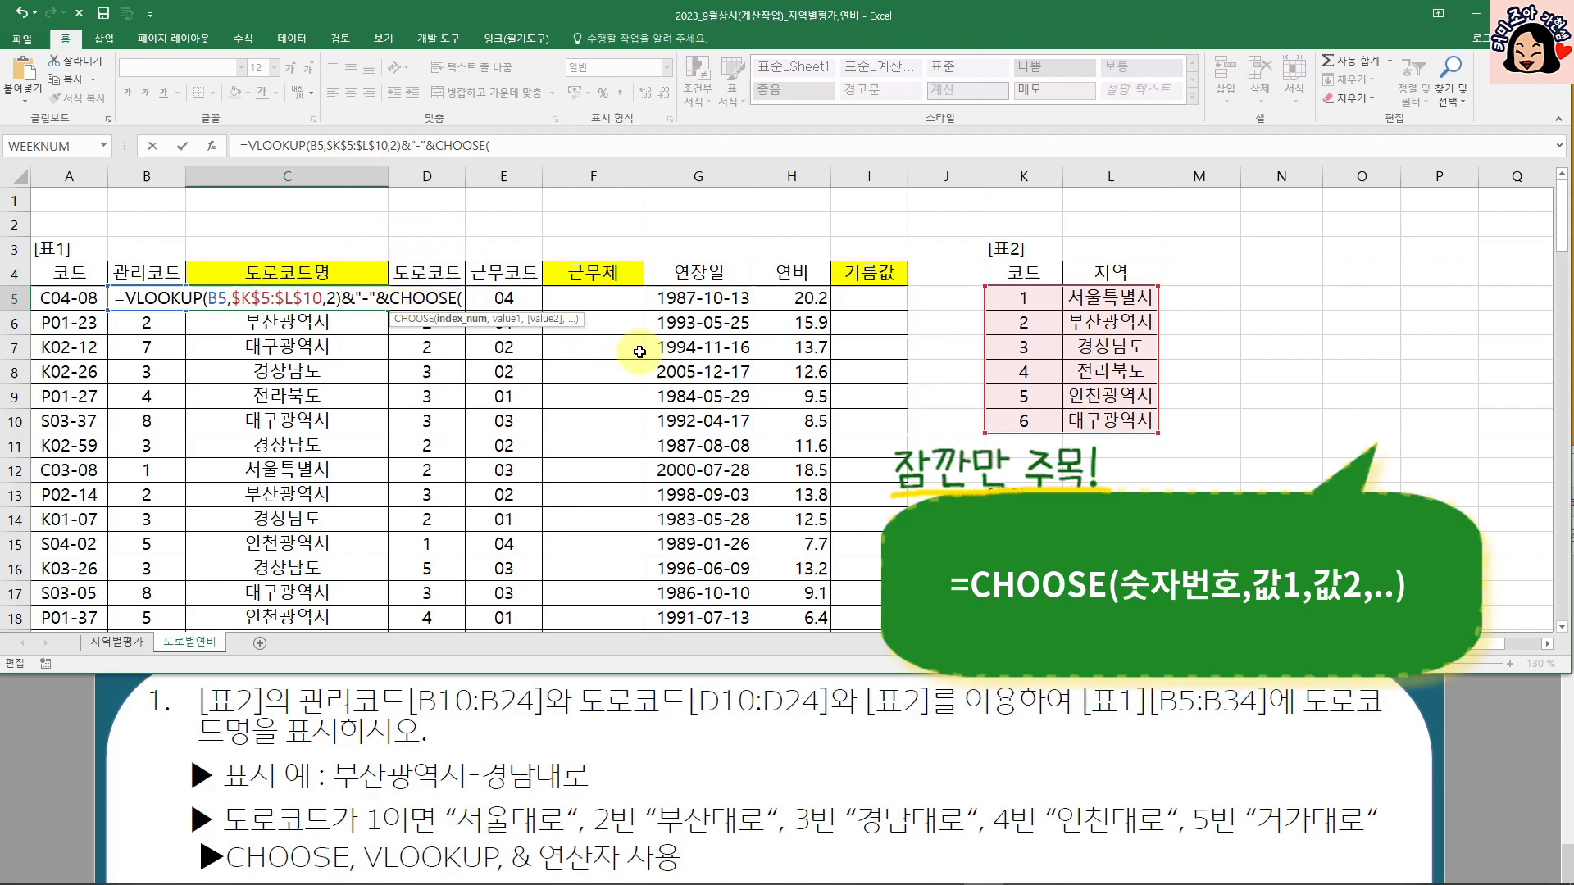
pyautogui.click(423, 344)
pyautogui.press('Up')
pyautogui.press('Up')
pyautogui.write(',')
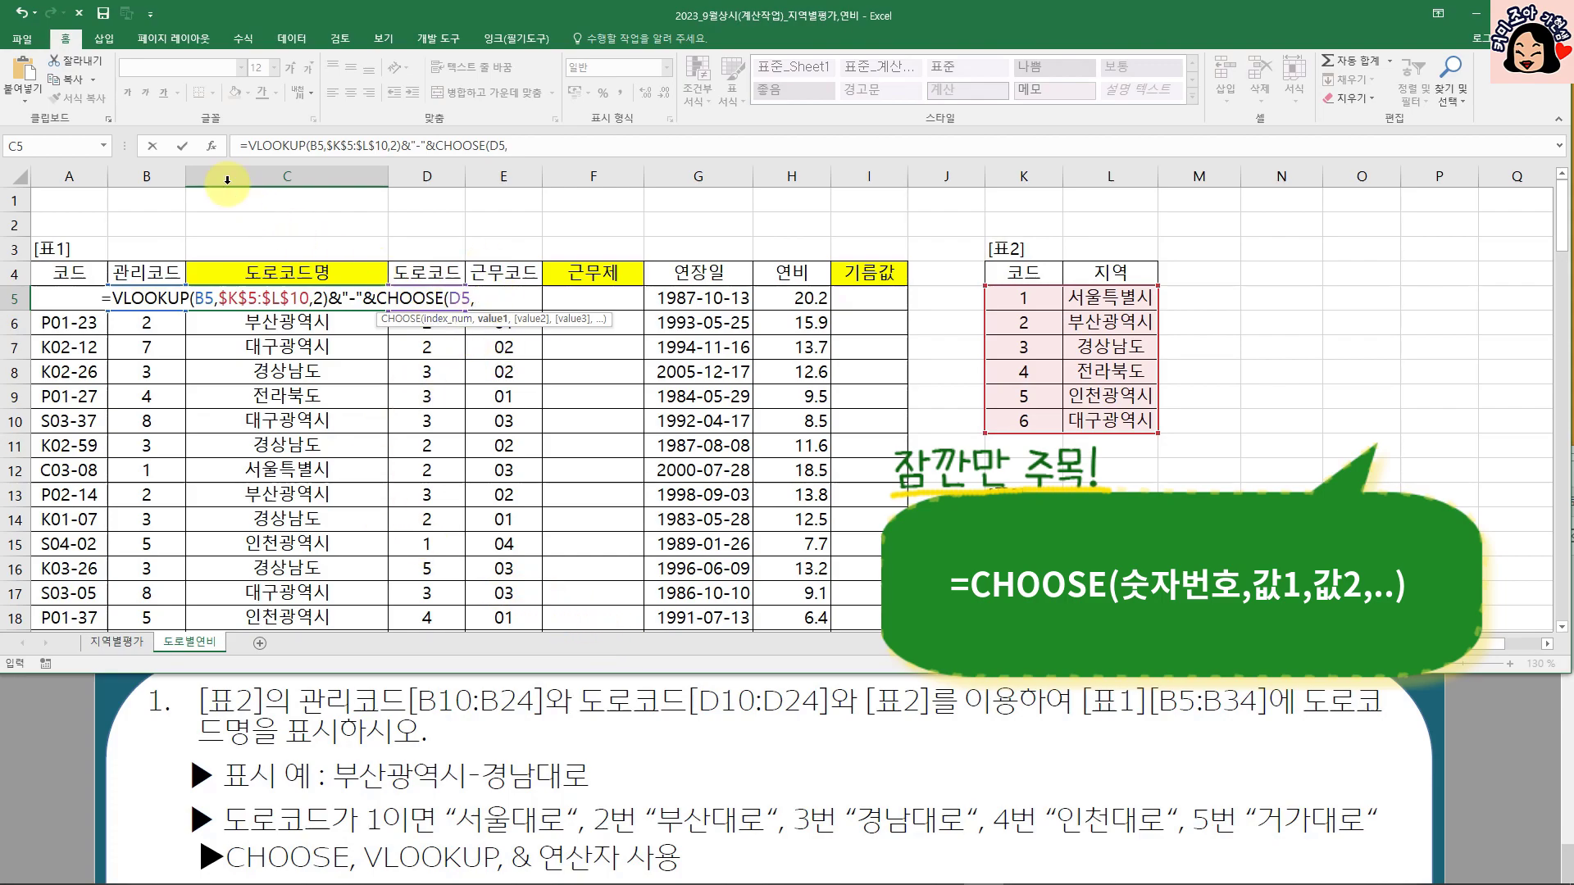
# - Edit the CHOOSE arguments in C5, setting Value1 to 서울대로 and Value2 to 부산대로
pyautogui.click(212, 148)
pyautogui.moveTo(754, 332); pyautogui.dragTo(455, 339)
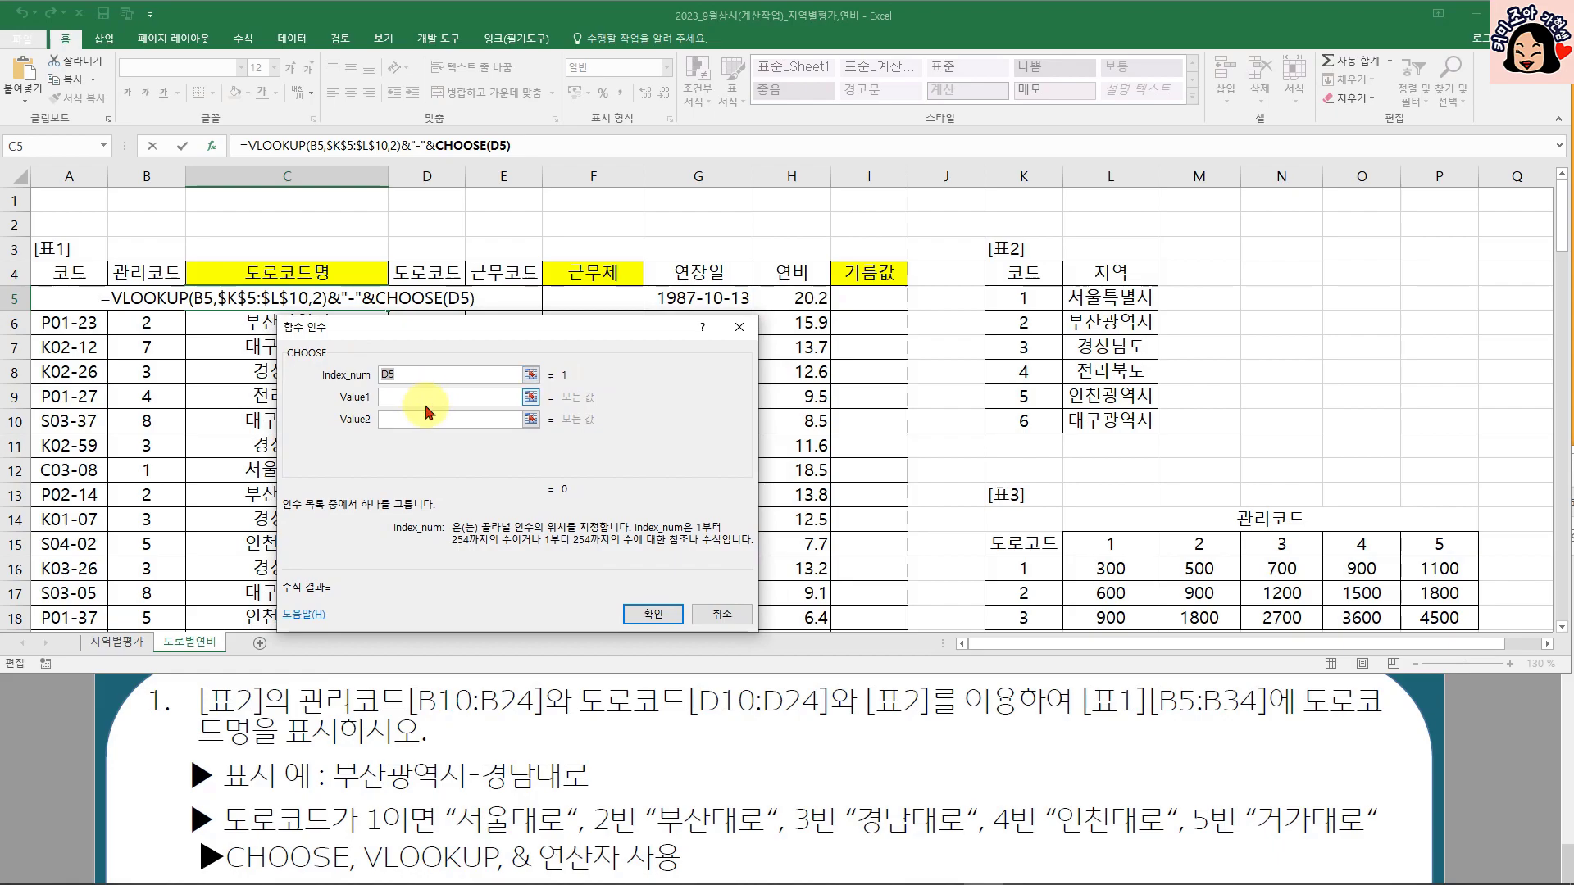
pyautogui.click(412, 398)
pyautogui.click(414, 420)
pyautogui.click(398, 441)
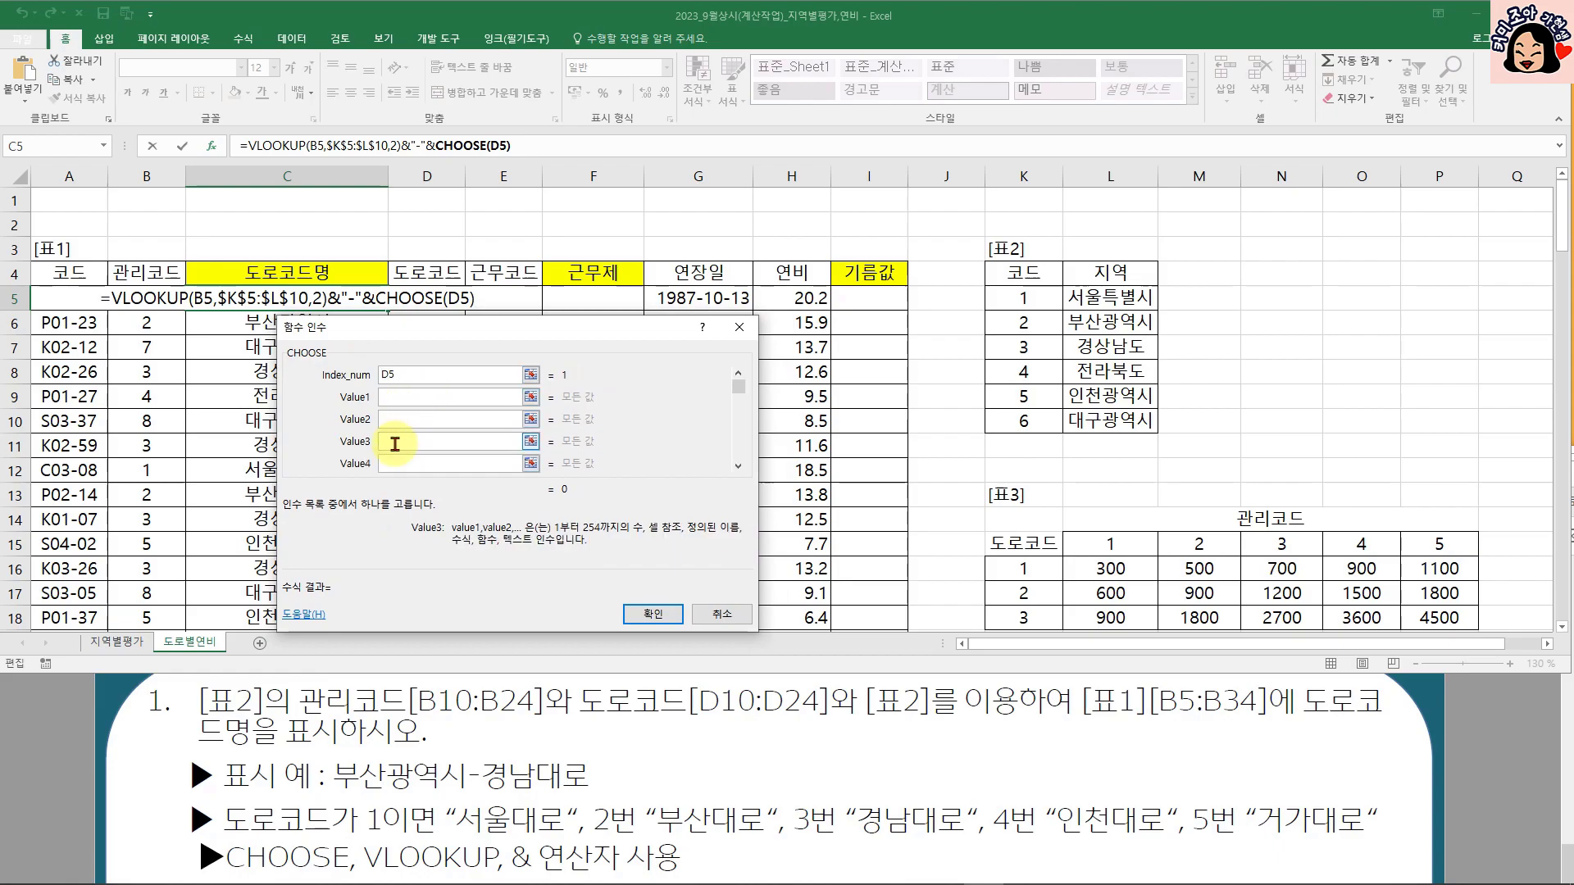
pyautogui.click(398, 395)
pyautogui.write('ㅅ')
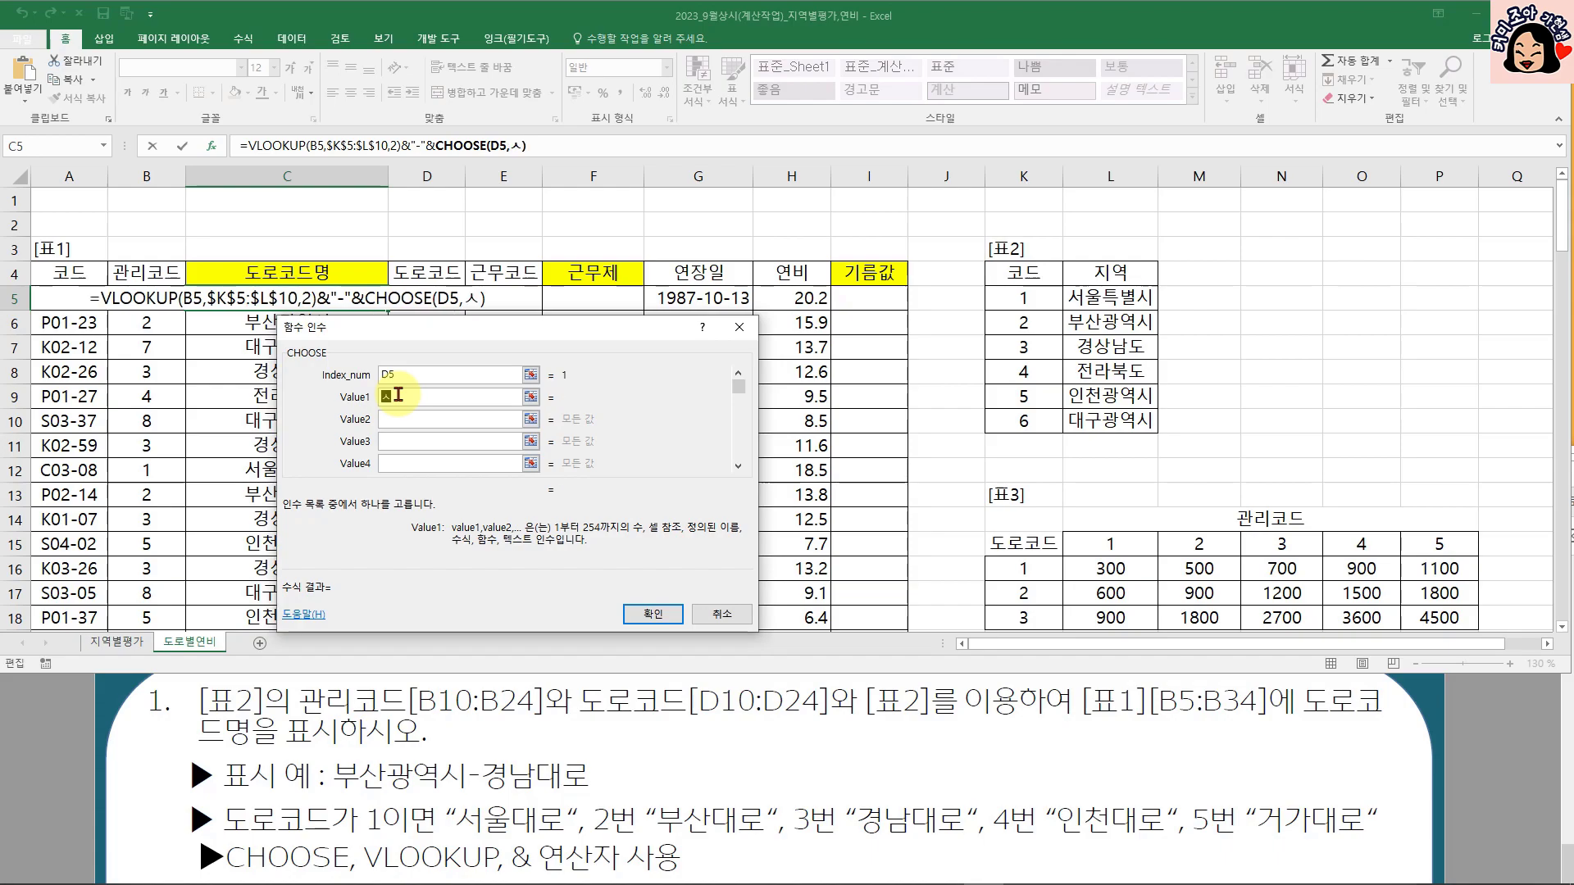
pyautogui.write('울ㄷㅐㄹㅗ')
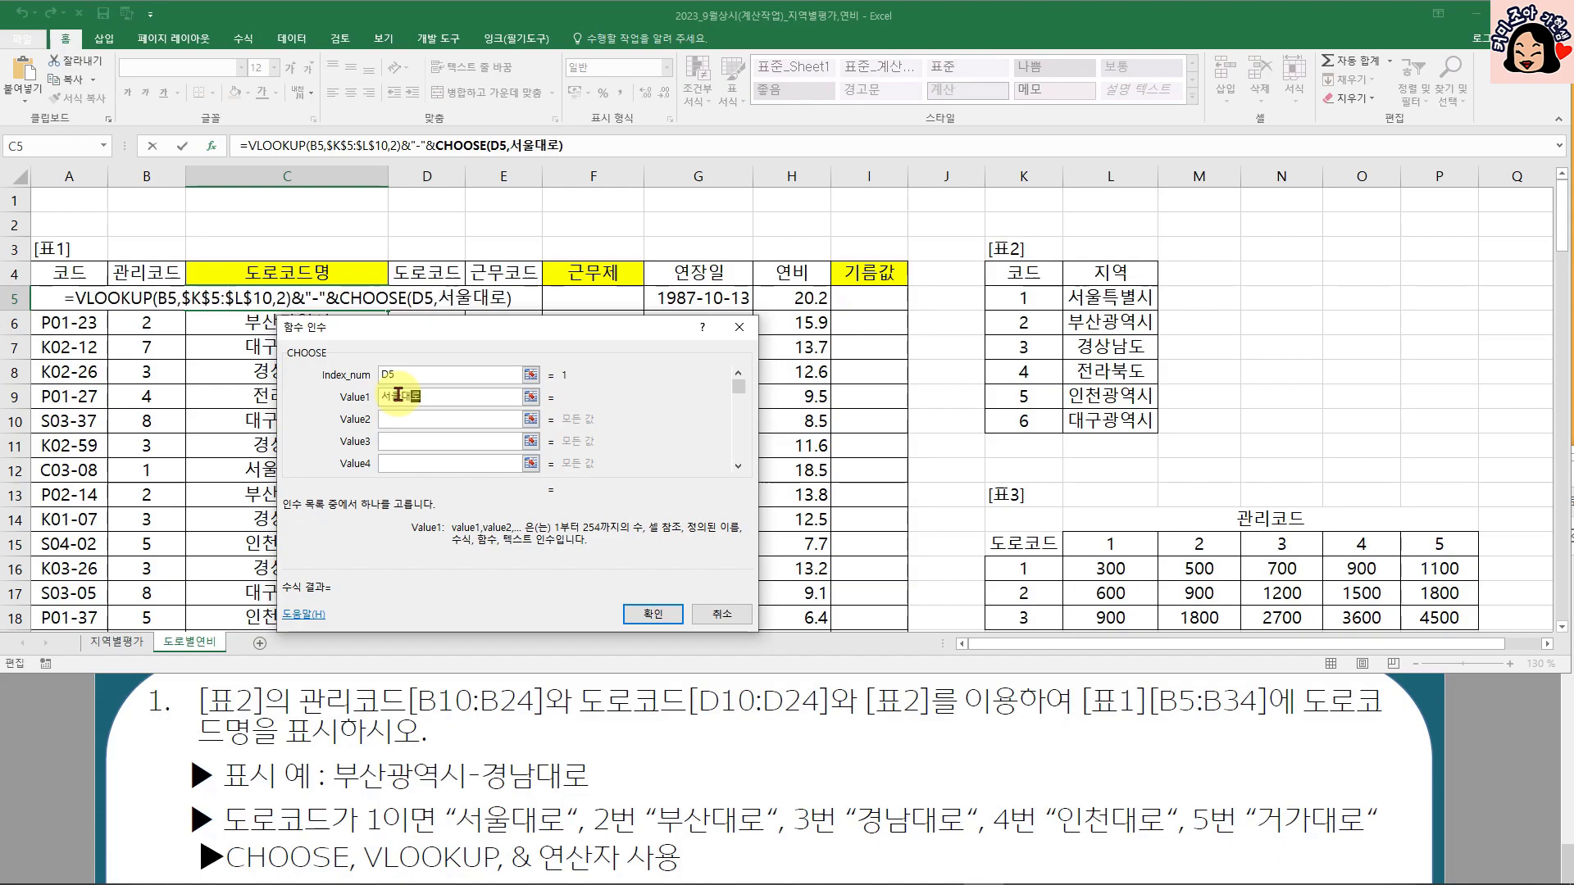
pyautogui.press('Tab')
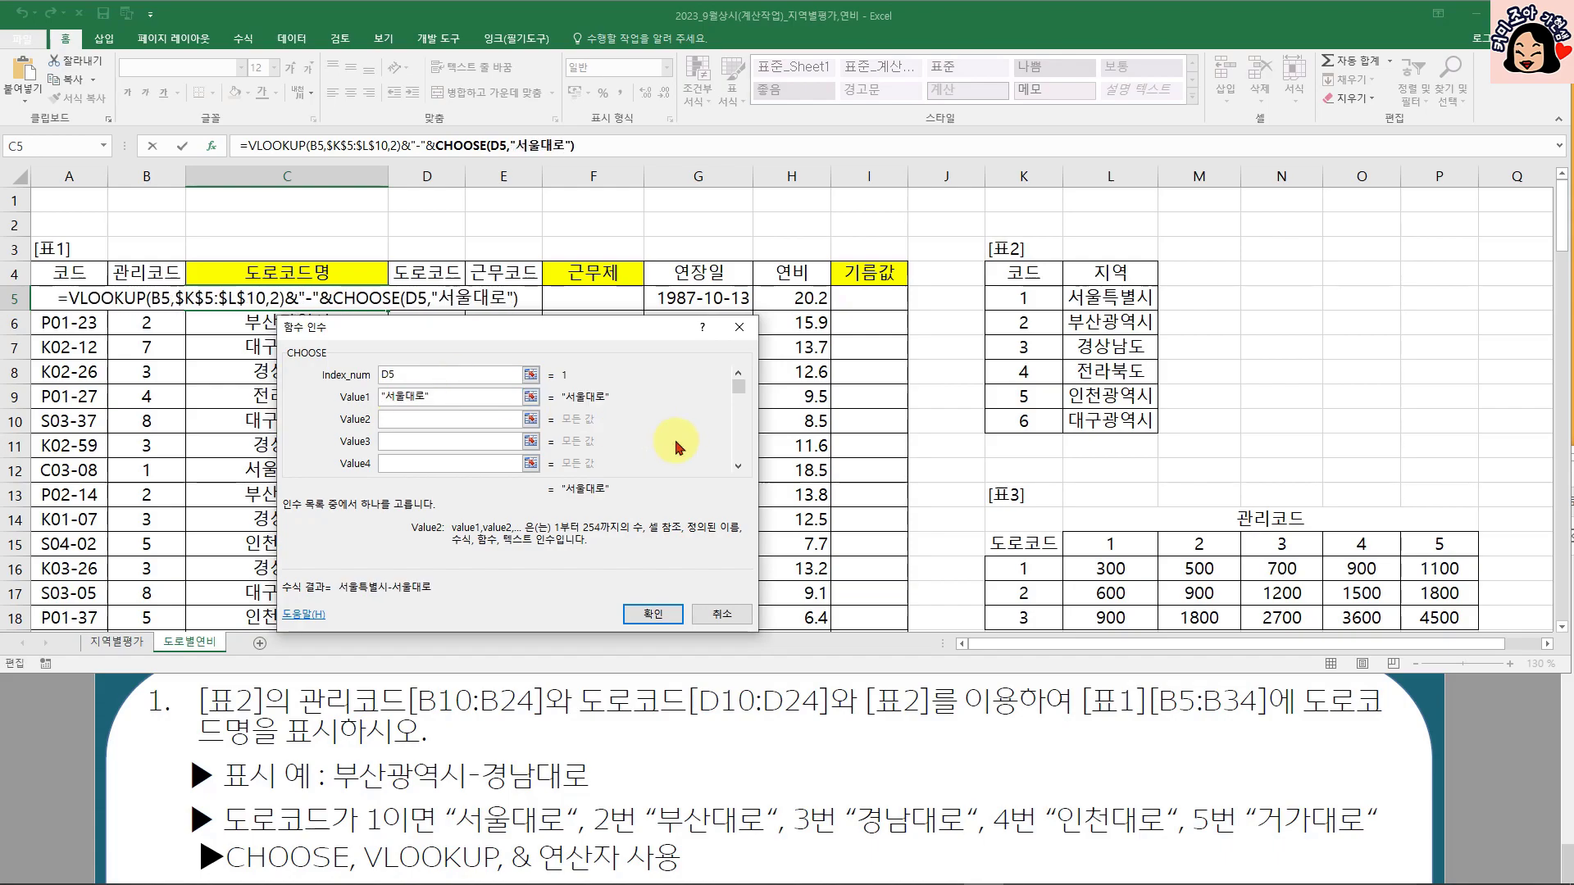
pyautogui.write('ㅂㅜ산대로')
pyautogui.press('Tab')
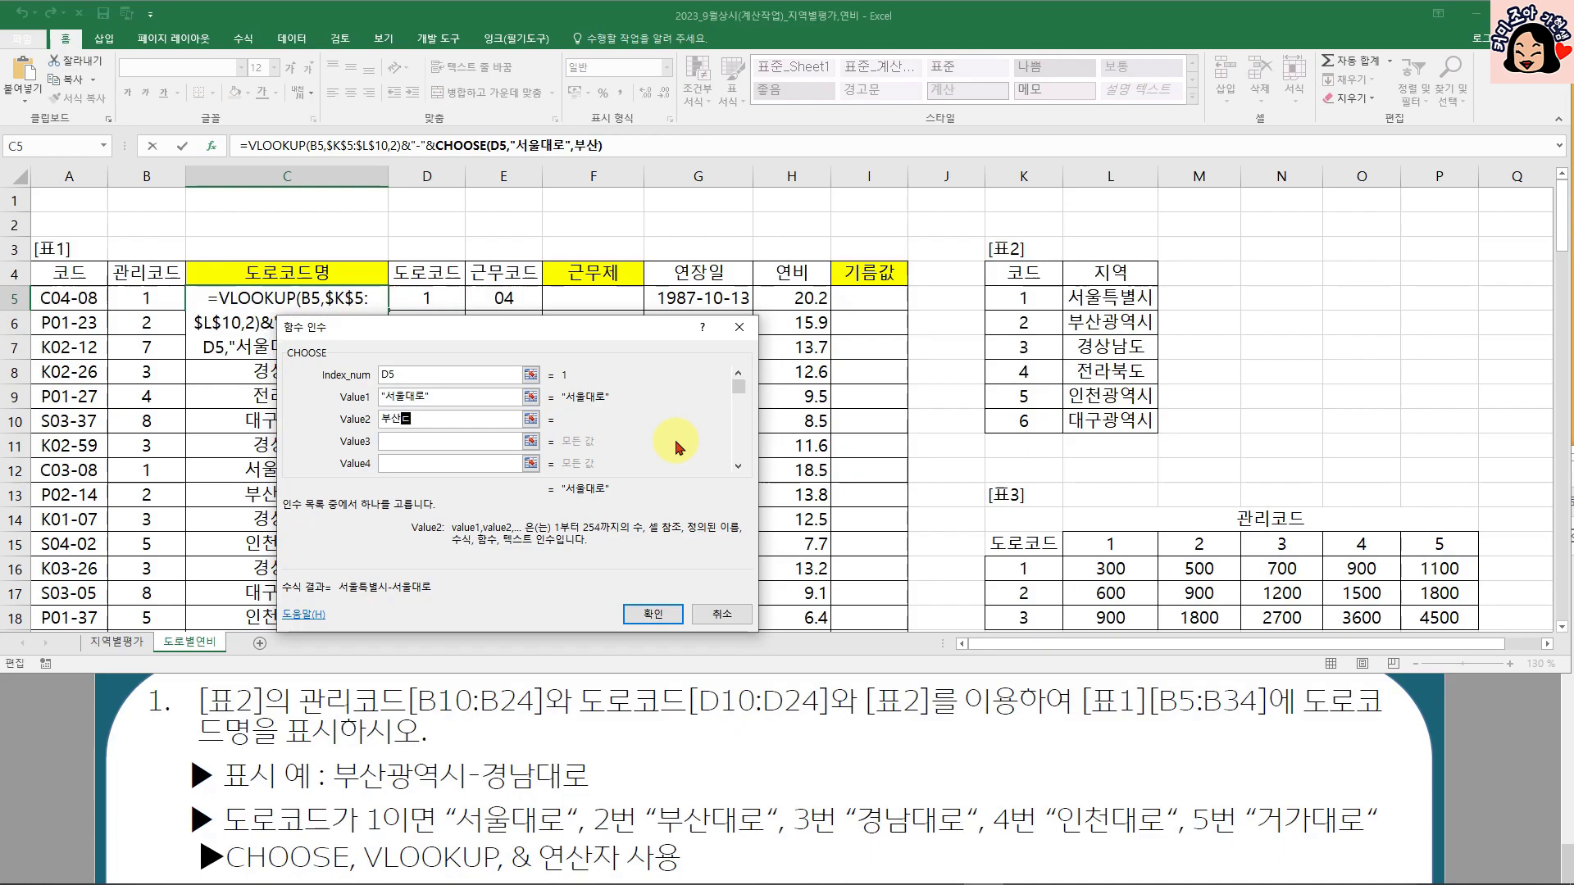
# - Set CHOOSE Value3 to 경남대로, Value4 to 인천대로 and Value5 to 거가대로, and enter the C5 formula
pyautogui.write('ㄱㅕㅇ남댈ㅗ')
pyautogui.press('Tab')
pyautogui.write('인천대로')
pyautogui.press('Tab')
pyautogui.write('ㄱ')
pyautogui.write('대로')
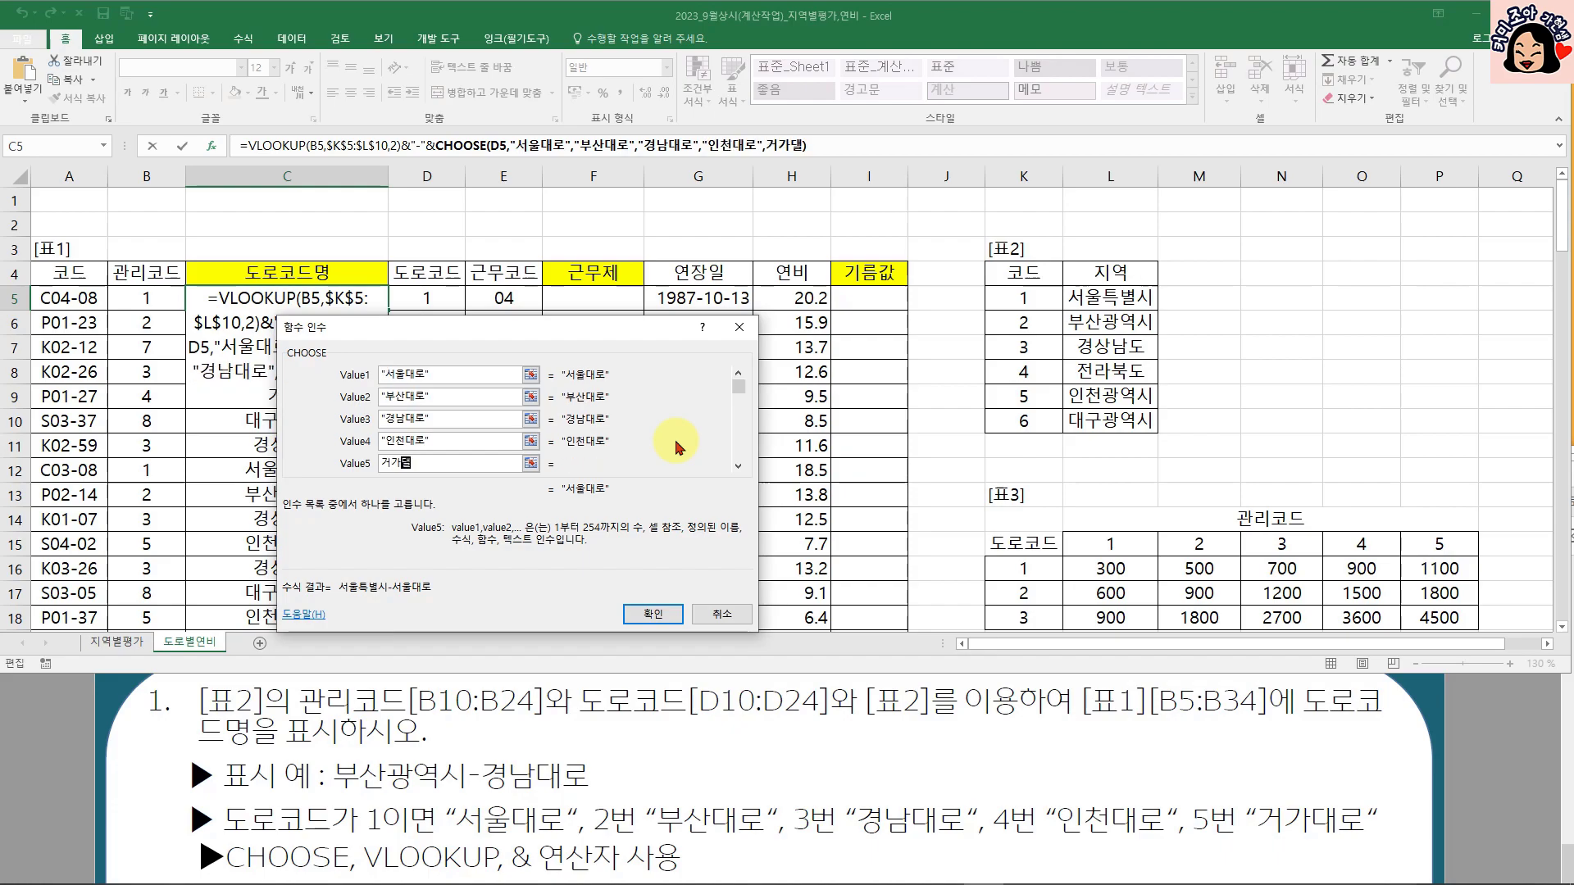
pyautogui.click(453, 441)
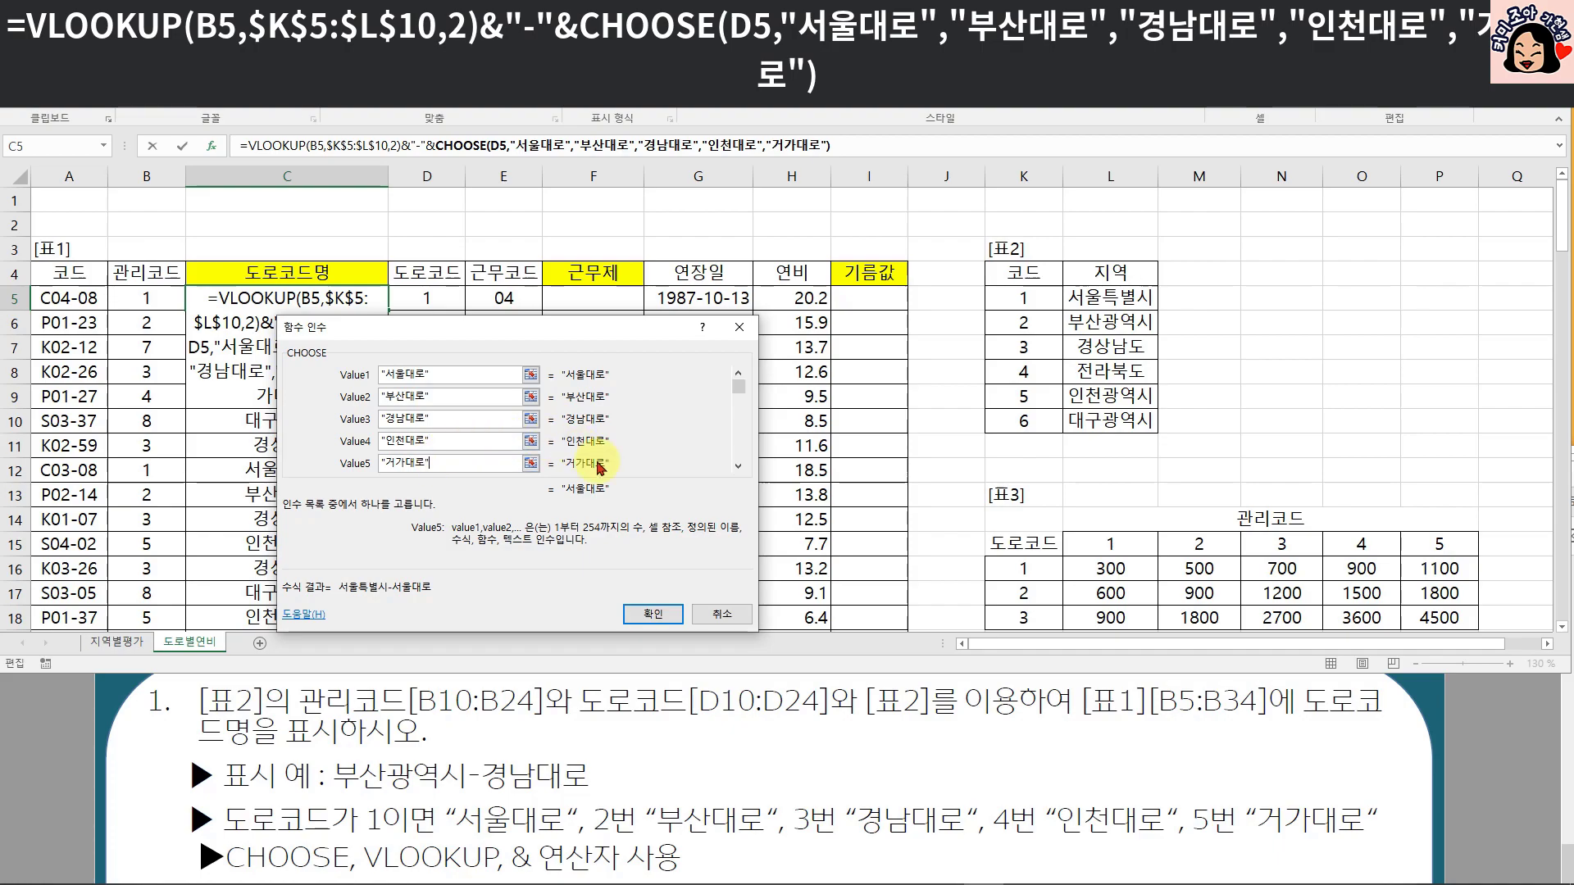
pyautogui.click(662, 606)
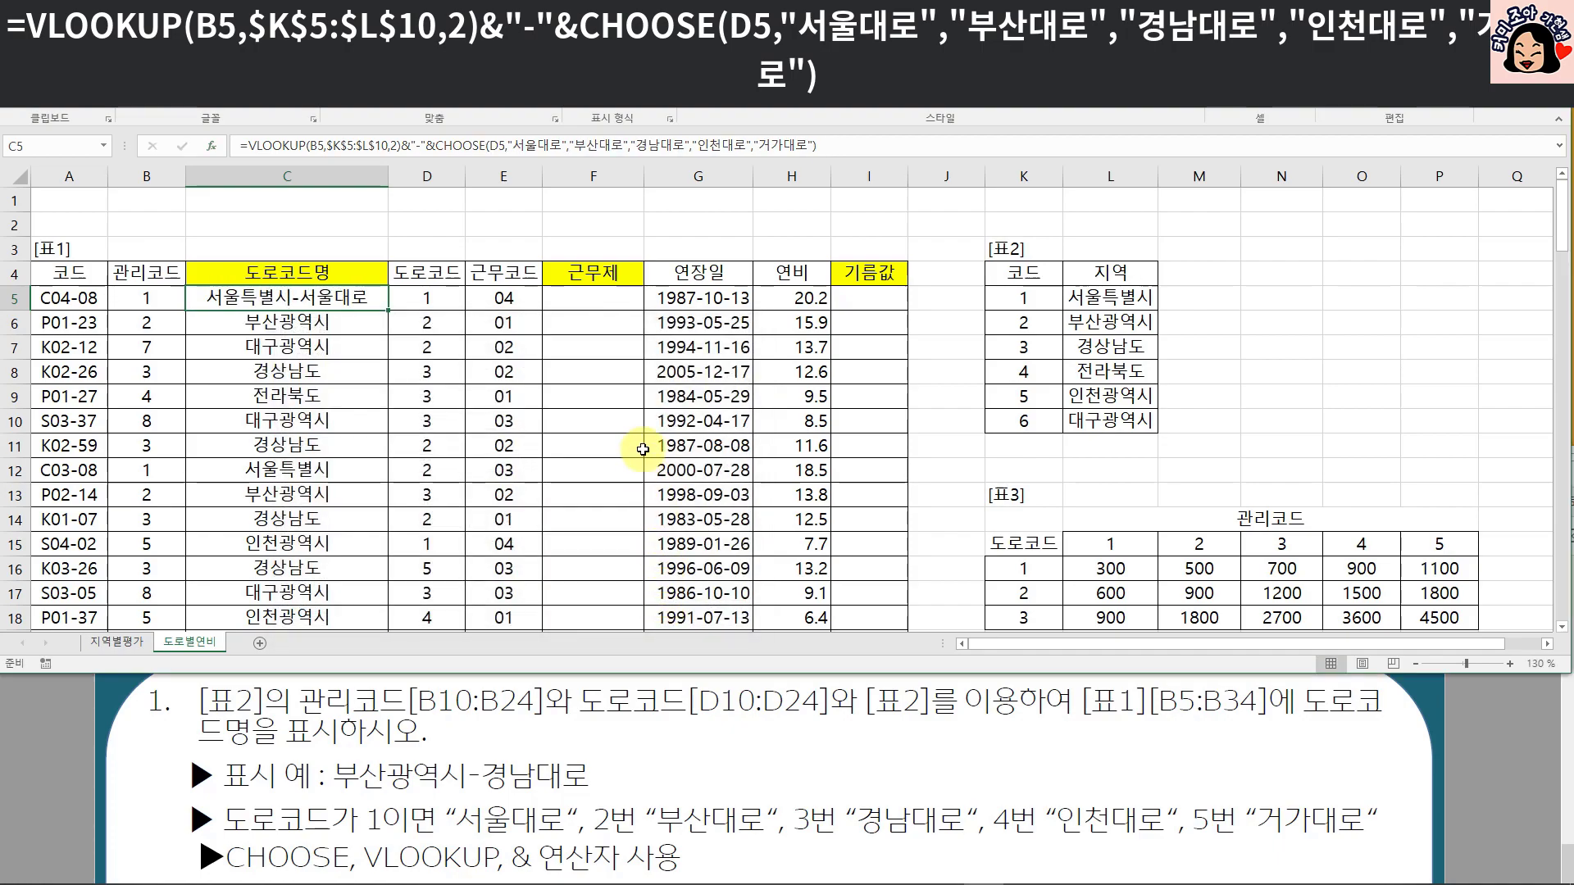
# - Fill the completed C5 formula down the 도로코드명 column and check it against the [표2] code range K5:L10
pyautogui.doubleClick(387, 309)
pyautogui.click(352, 297)
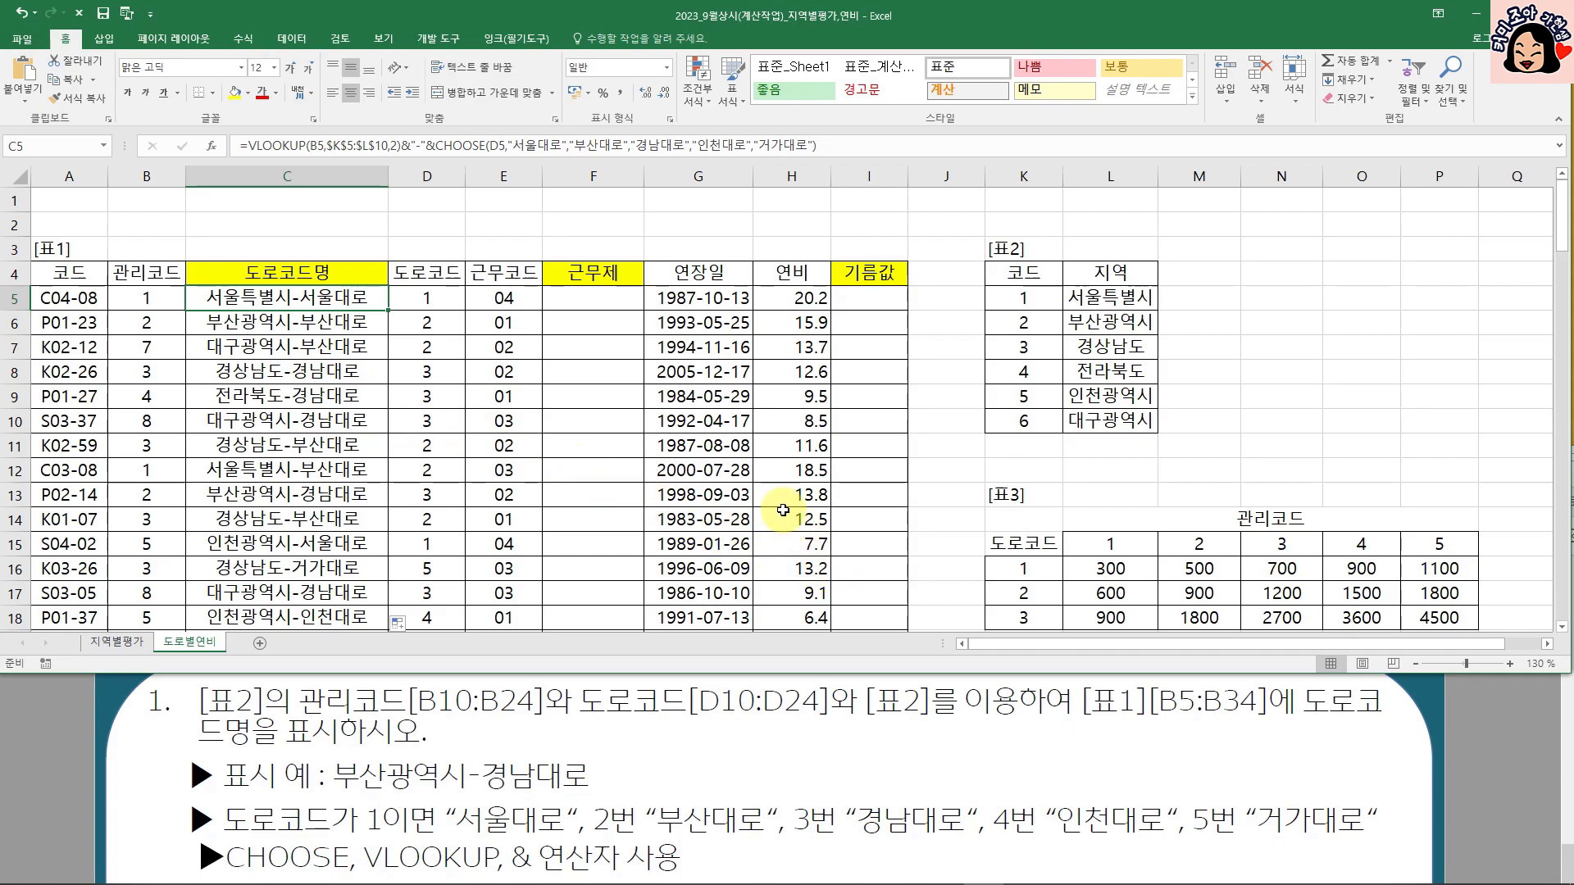
pyautogui.moveTo(1026, 299); pyautogui.dragTo(1108, 423)
pyautogui.click(1109, 423)
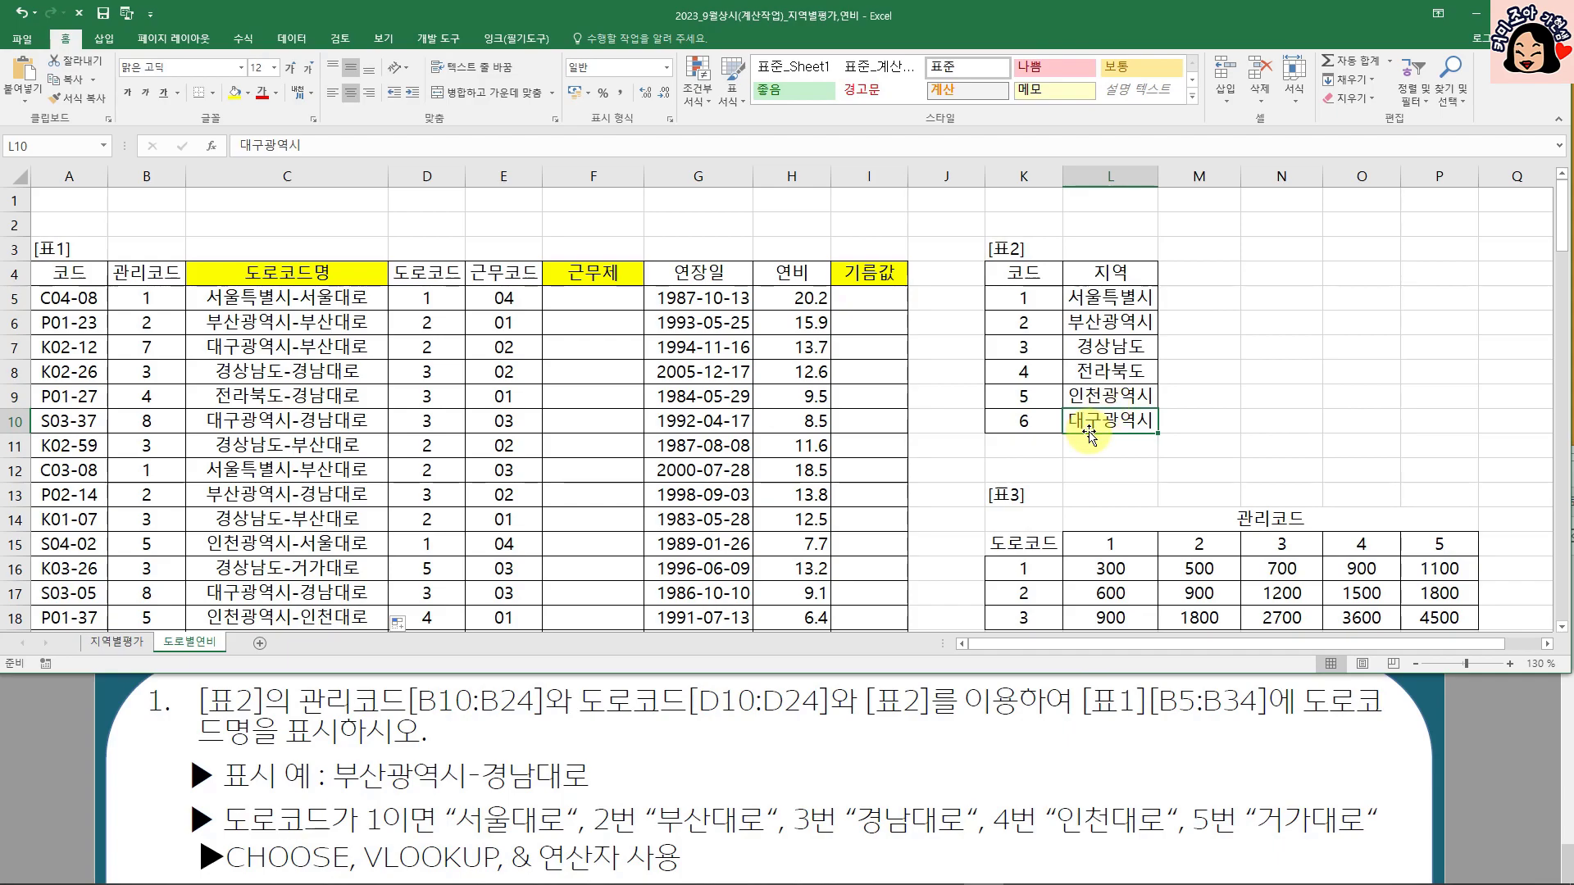
# - Select F5 in the 근무제 column and insert a new module in the Visual Basic editor
pyautogui.moveTo(572, 674); pyautogui.dragTo(574, 695)
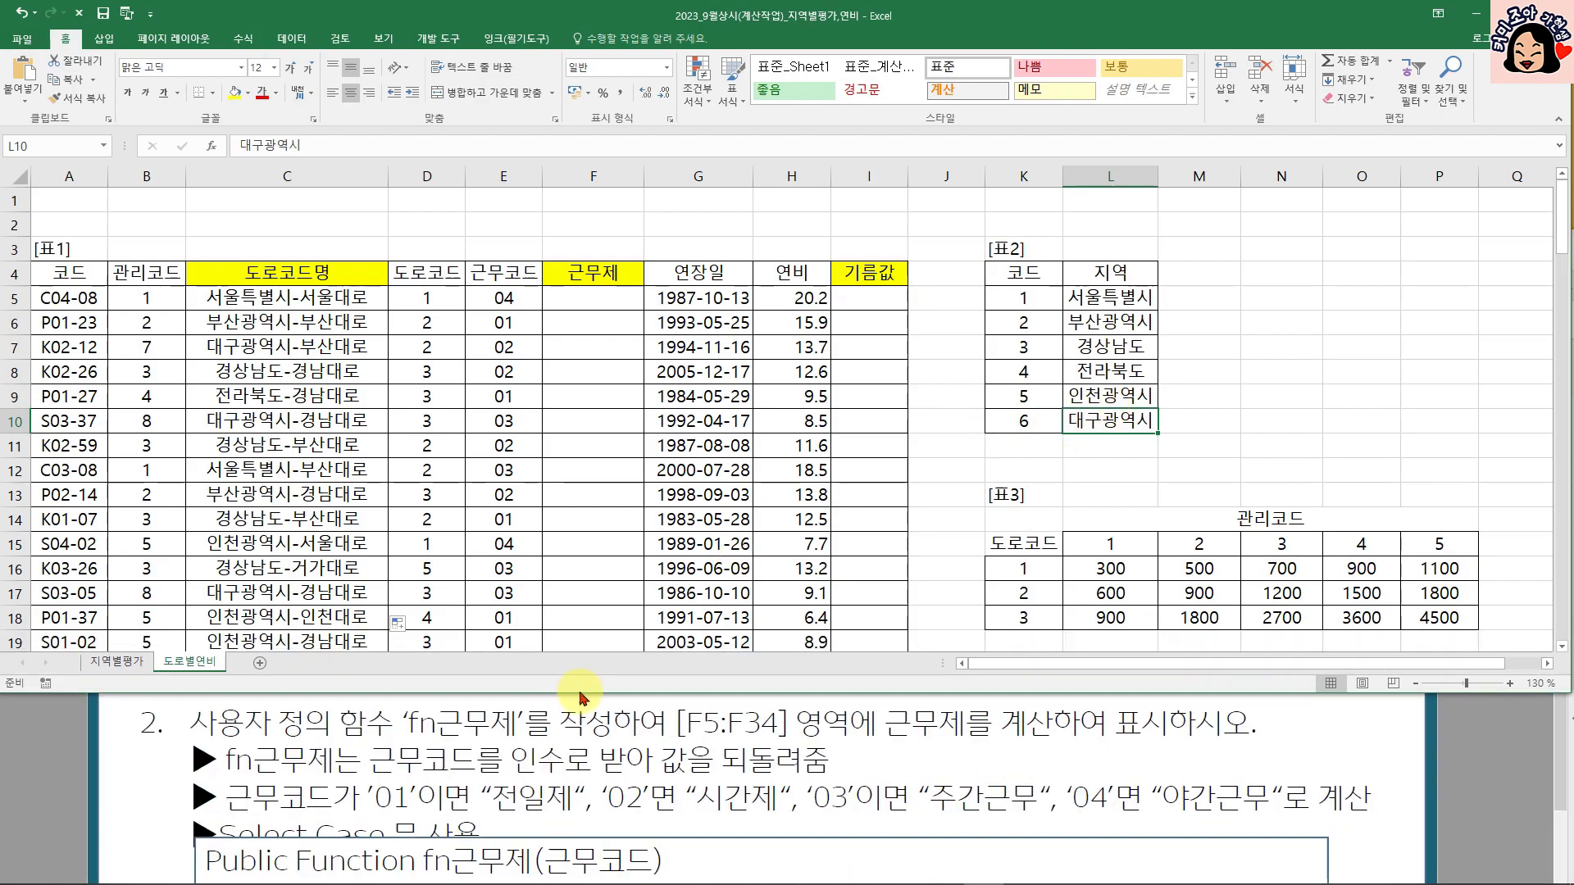
pyautogui.click(596, 297)
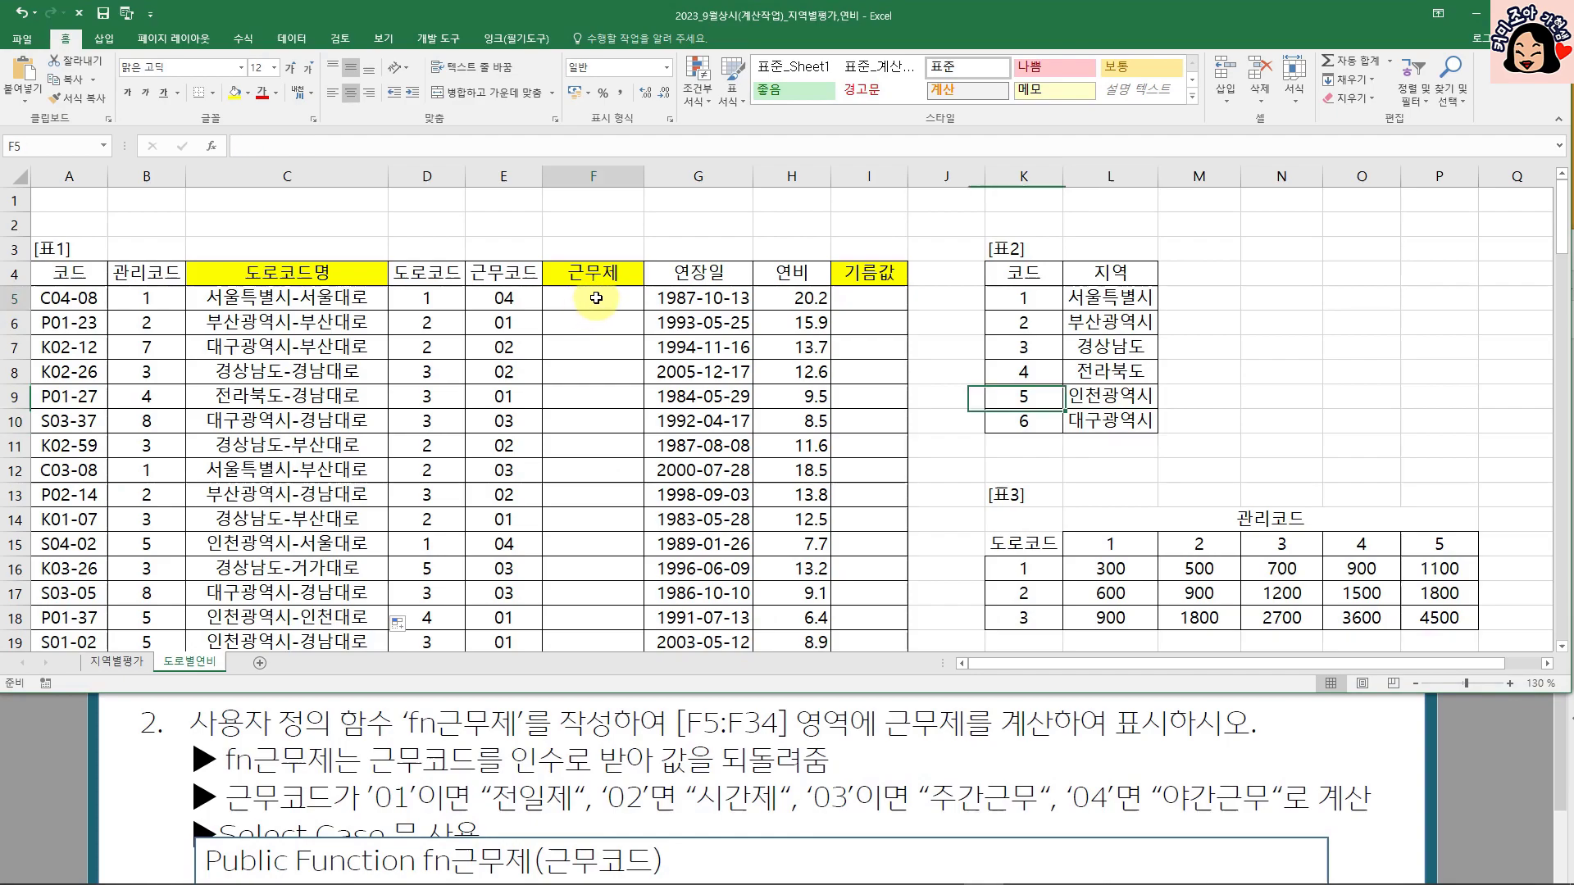
pyautogui.click(439, 39)
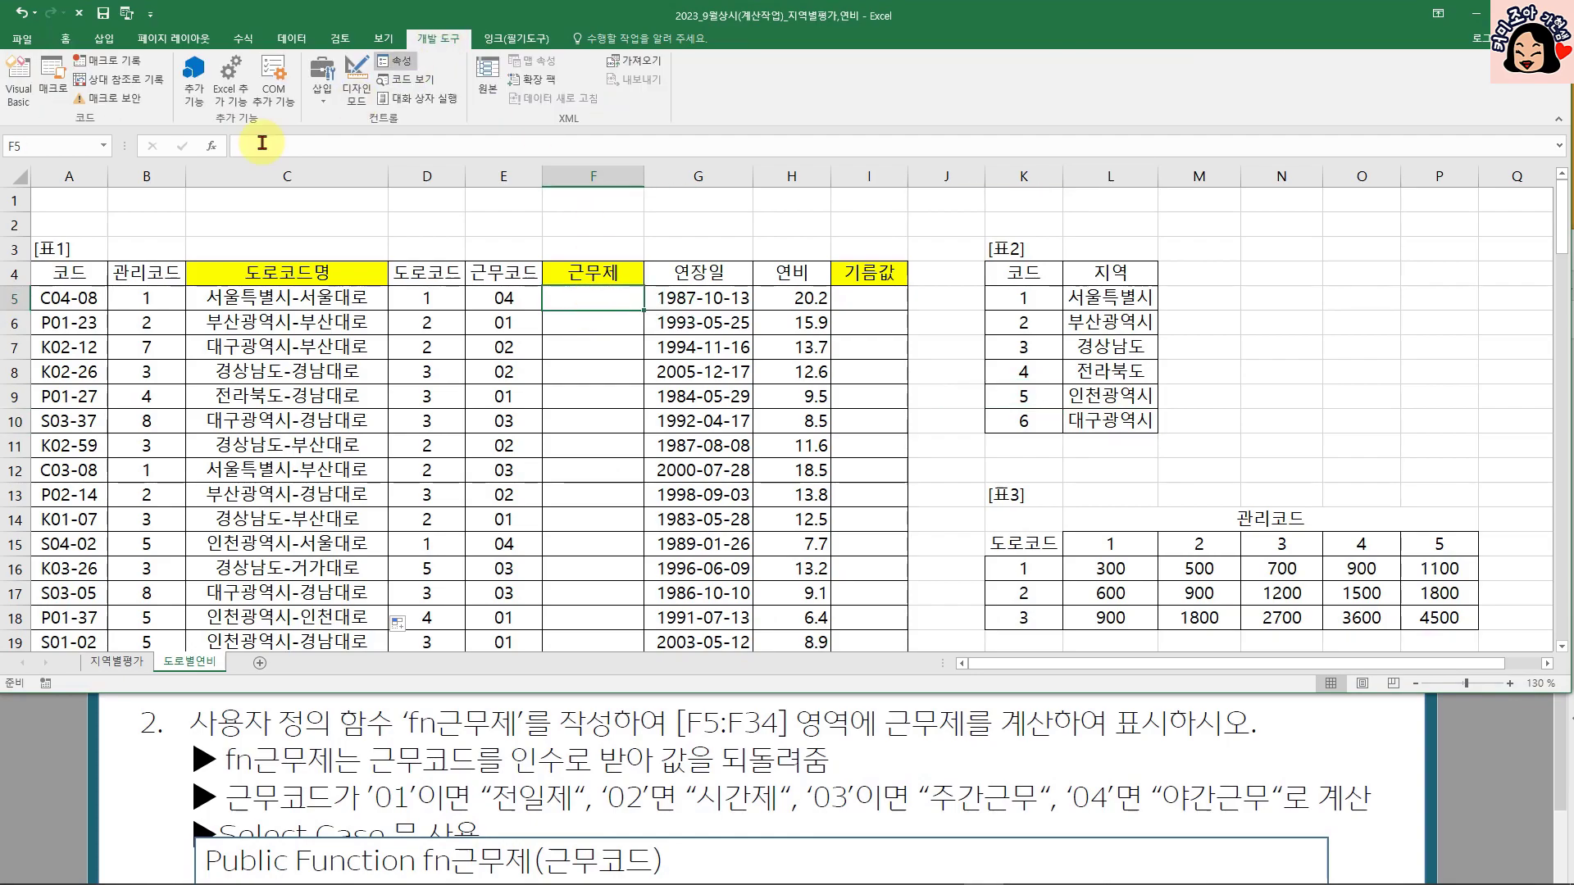
pyautogui.click(20, 82)
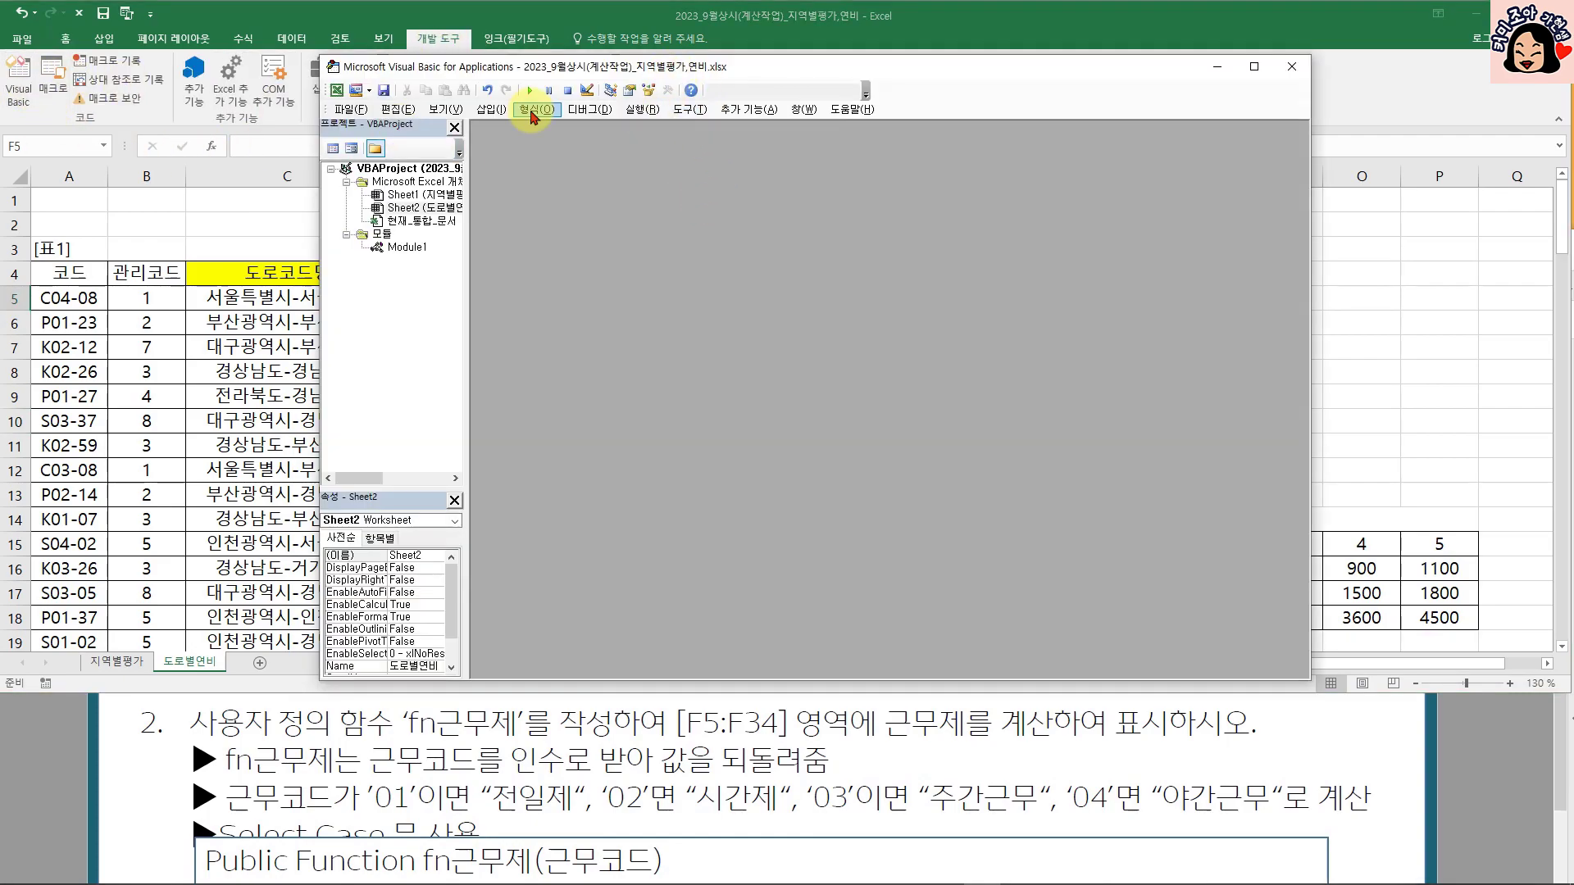
pyautogui.click(534, 113)
pyautogui.click(489, 115)
pyautogui.click(489, 113)
pyautogui.click(426, 164)
# - Add a public Function procedure named fn근무제 to the new module
pyautogui.click(489, 110)
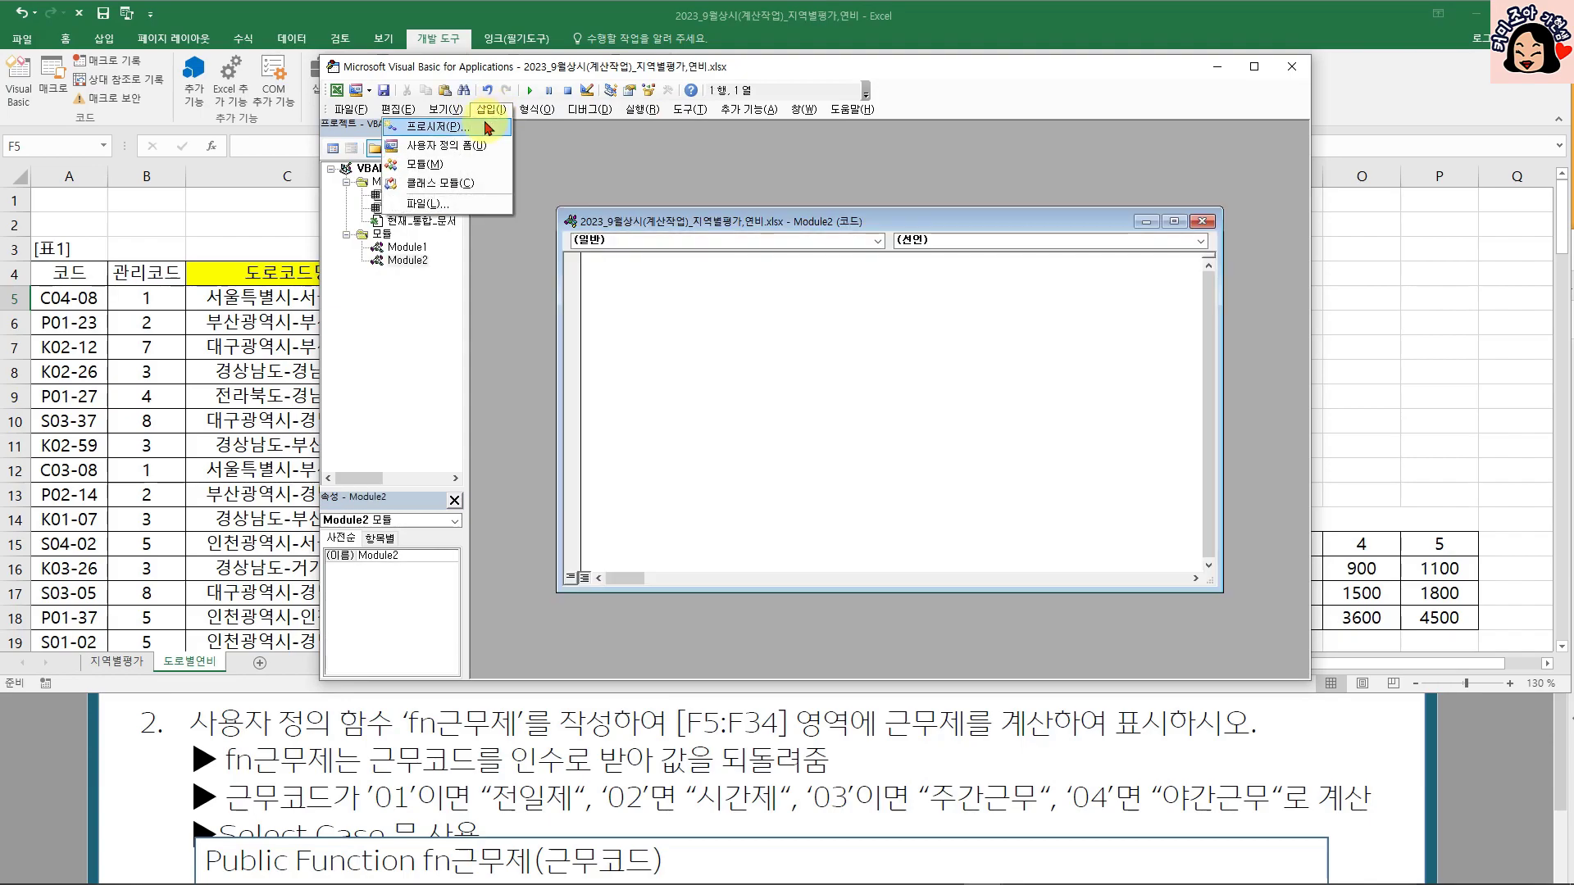
pyautogui.click(488, 128)
pyautogui.click(681, 311)
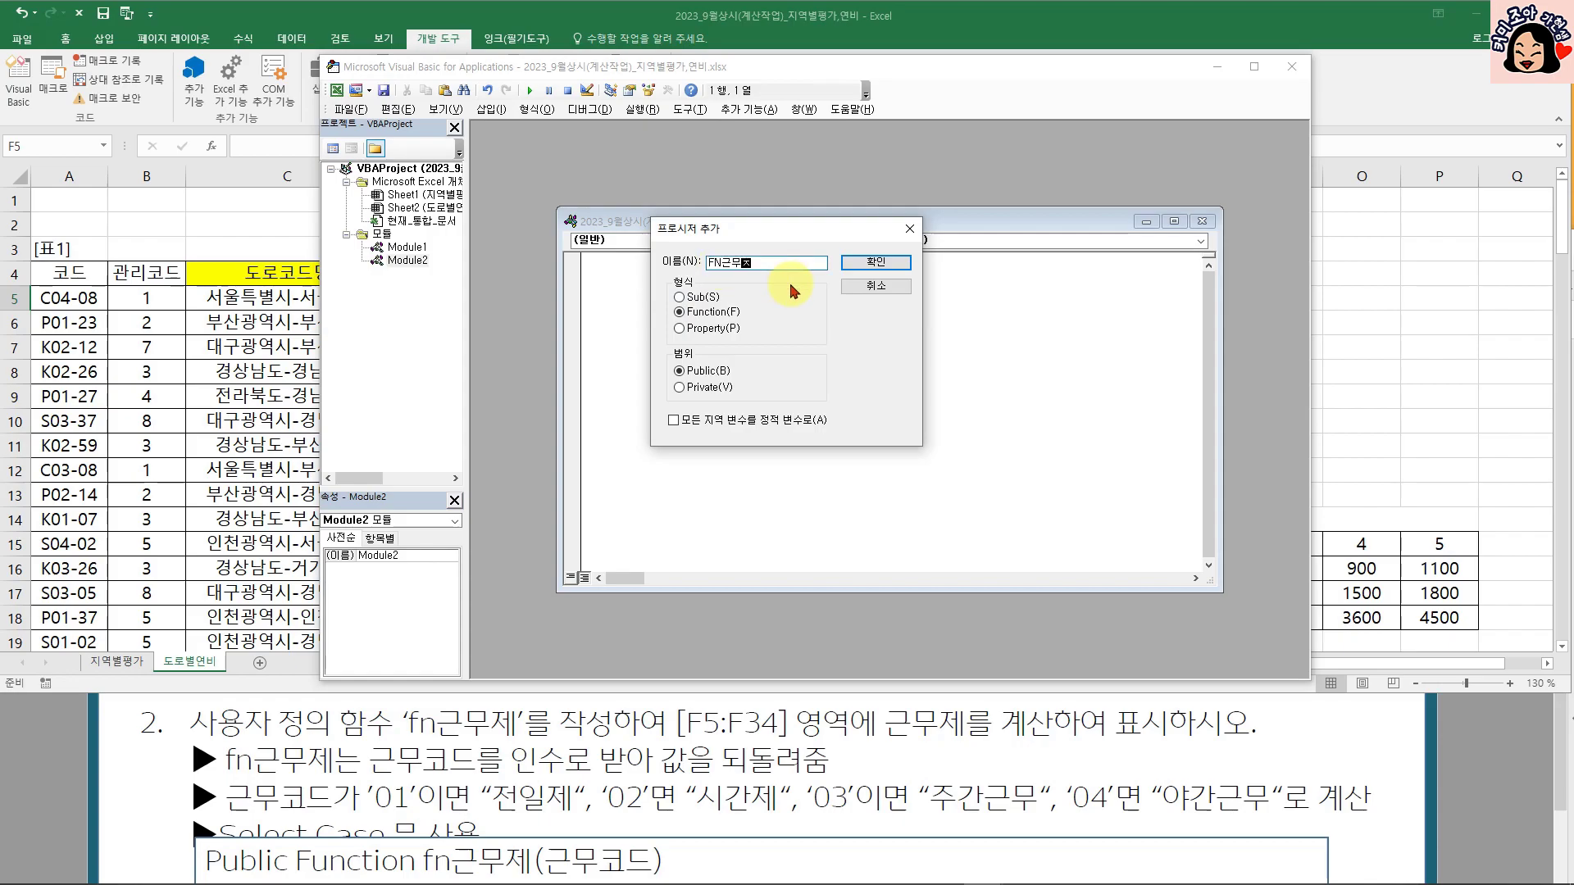
pyautogui.press('Hangul')
pyautogui.click(878, 261)
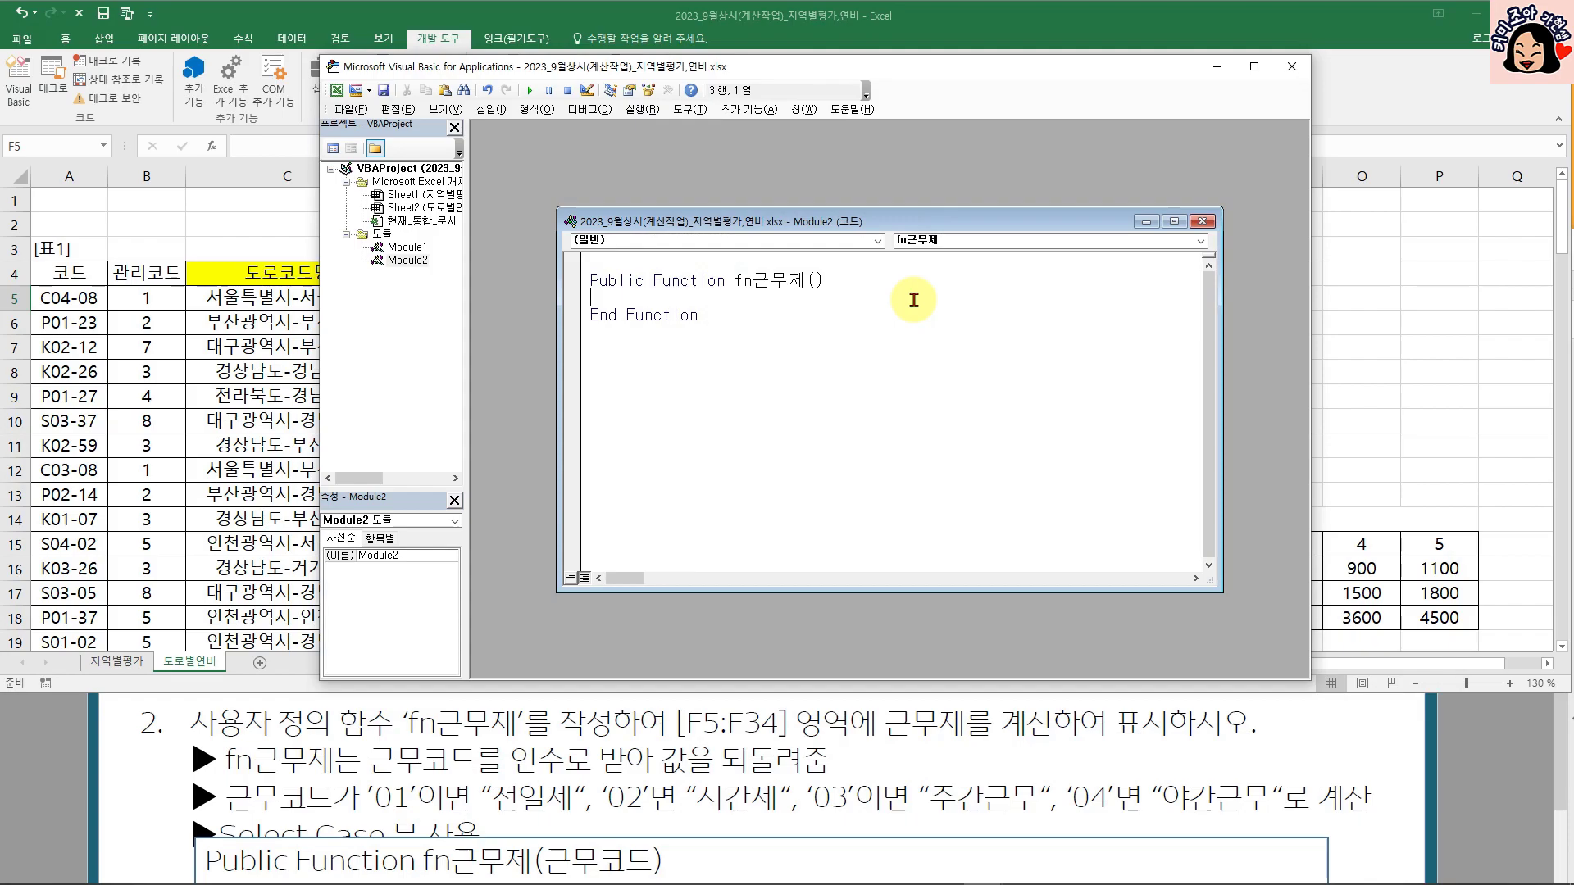
# - Give fn근무제 the argument 근무코드 and start its body with the line Select Case 근무코드
pyautogui.click(815, 281)
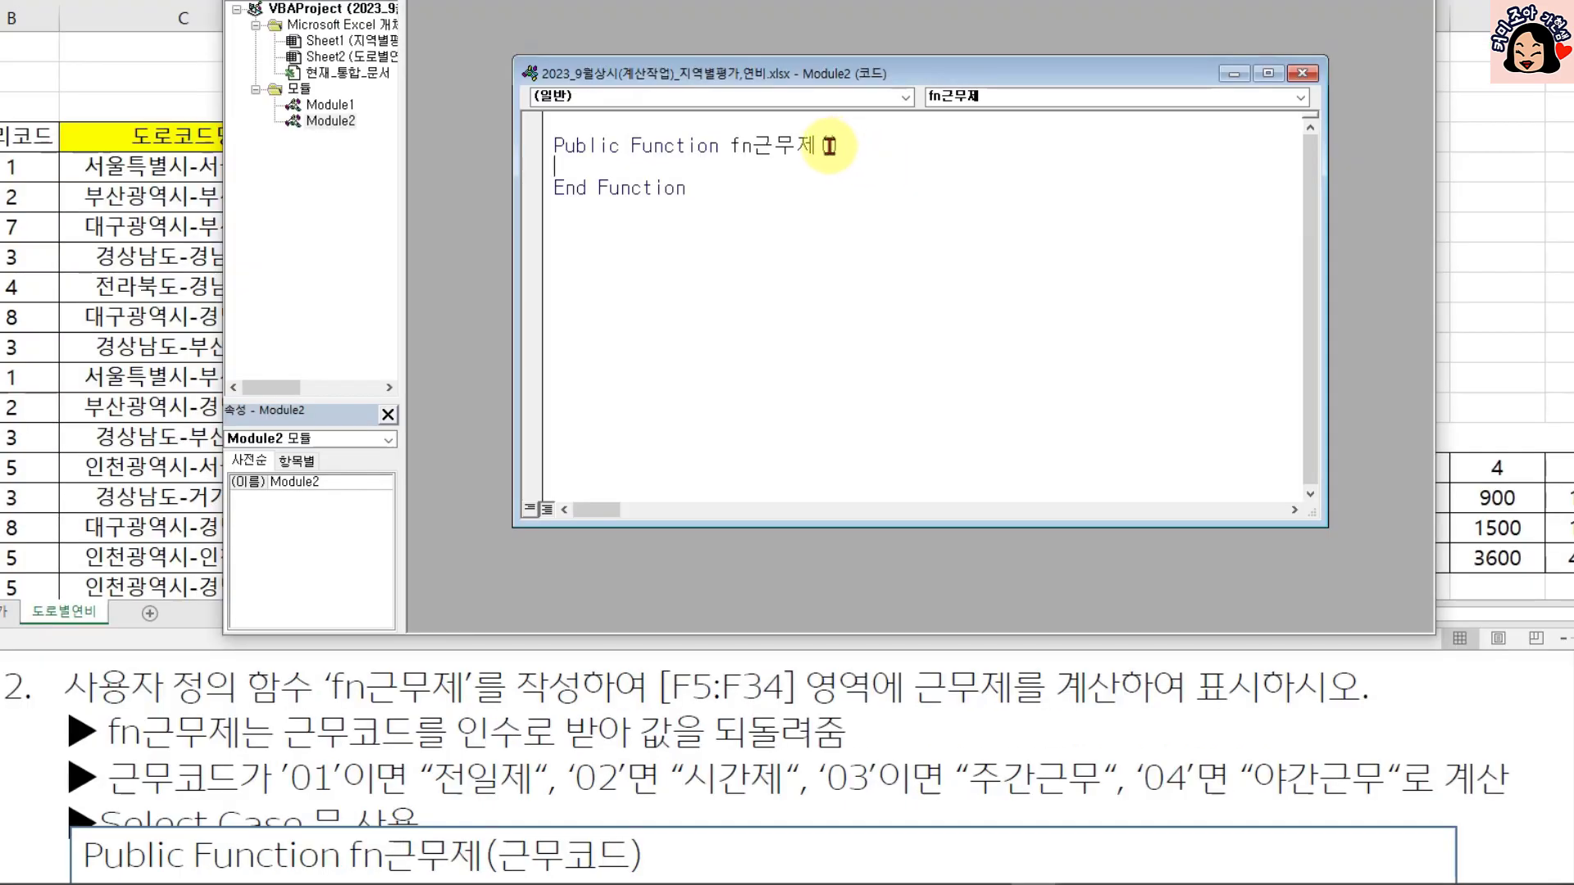
pyautogui.write('근무코드')
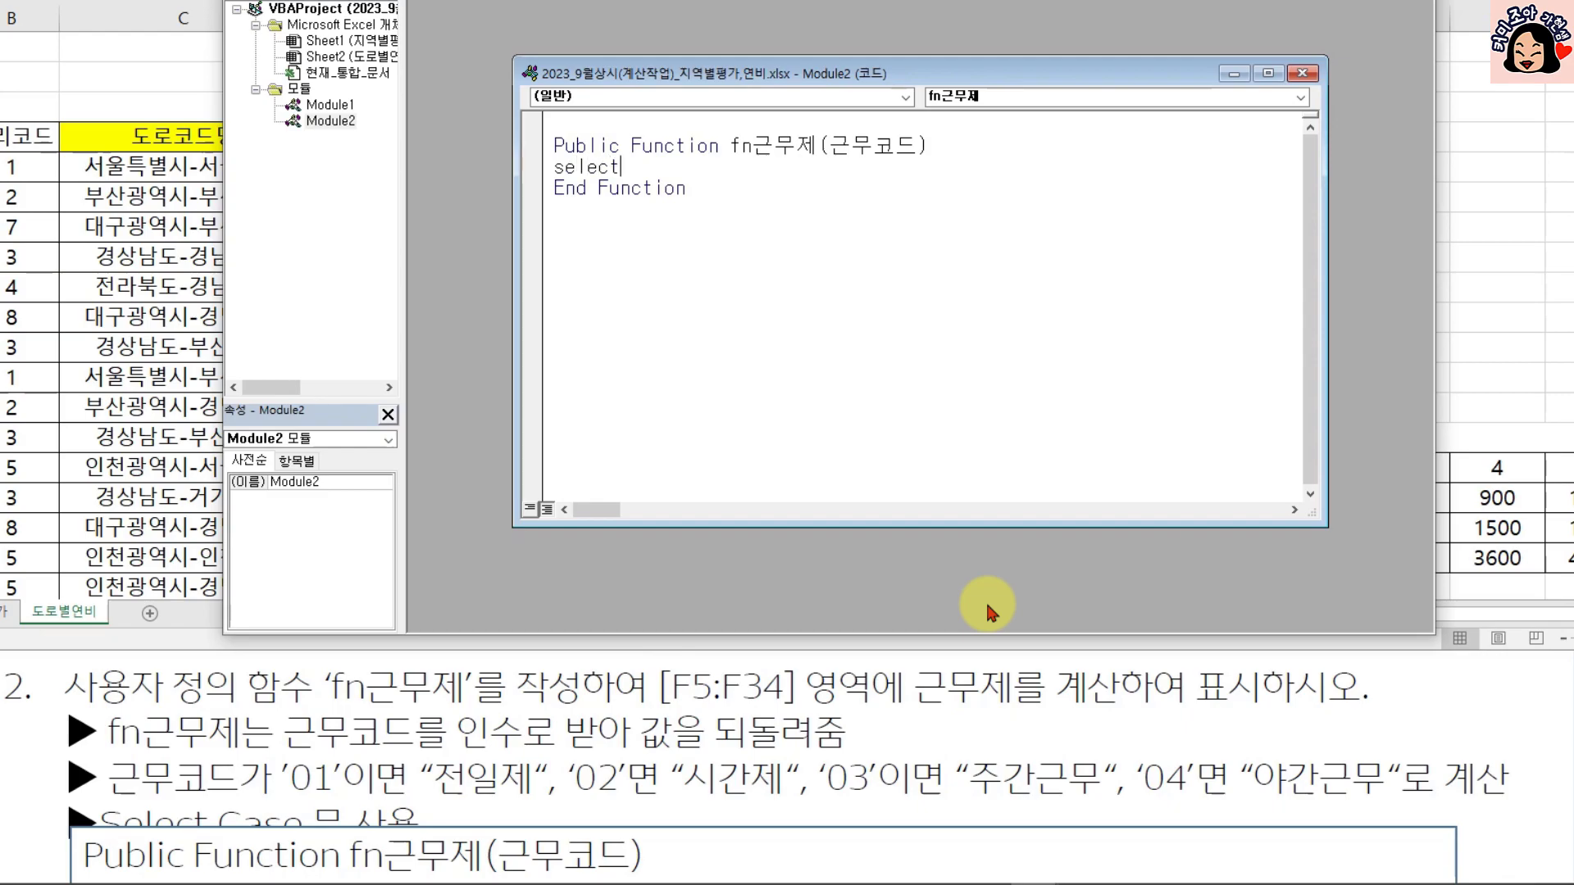
pyautogui.write('근무코드')
pyautogui.press('Return')
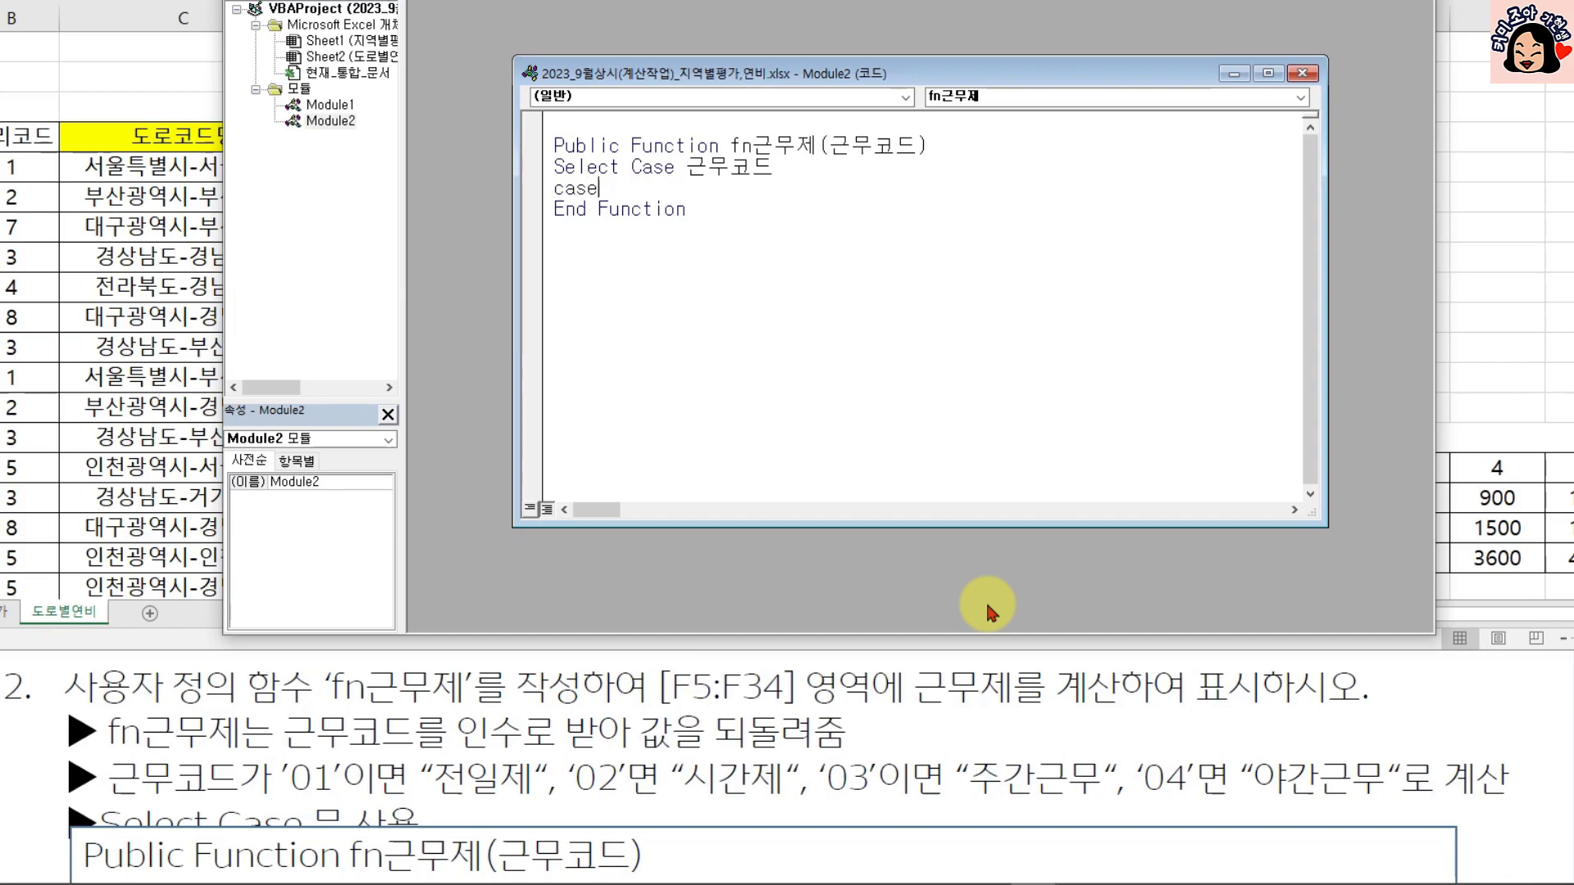
# - Add the branch Case "01" with the line fn근무제 = "전일제" below Select Case
pyautogui.write('case "01"')
pyautogui.press('Return')
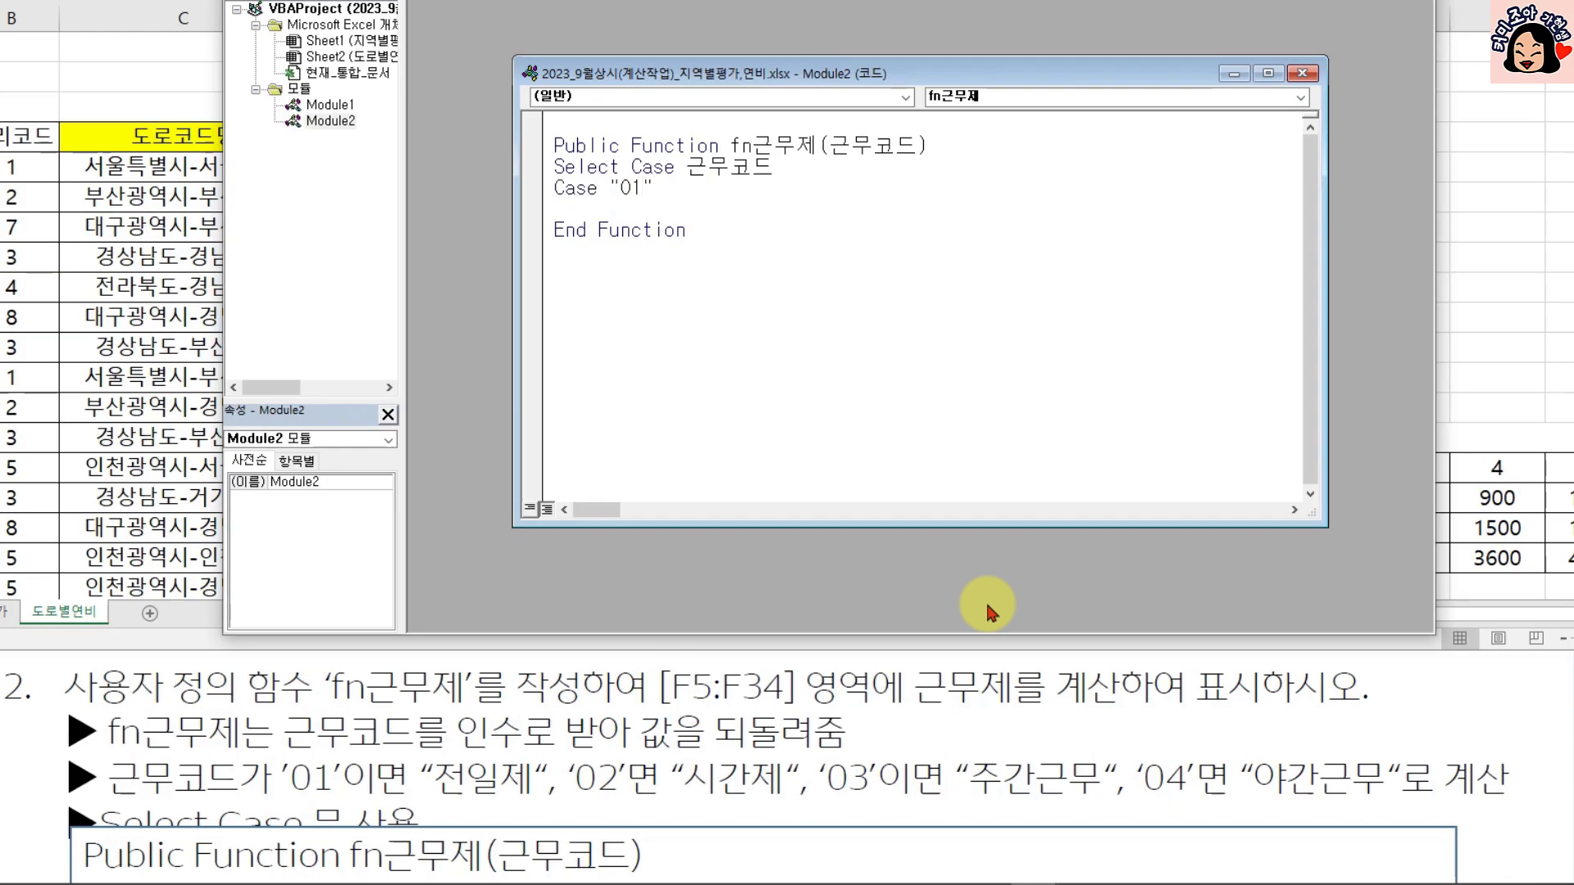
pyautogui.write('fn')
pyautogui.write('근무제ㅋ')
pyautogui.write('="전일제"')
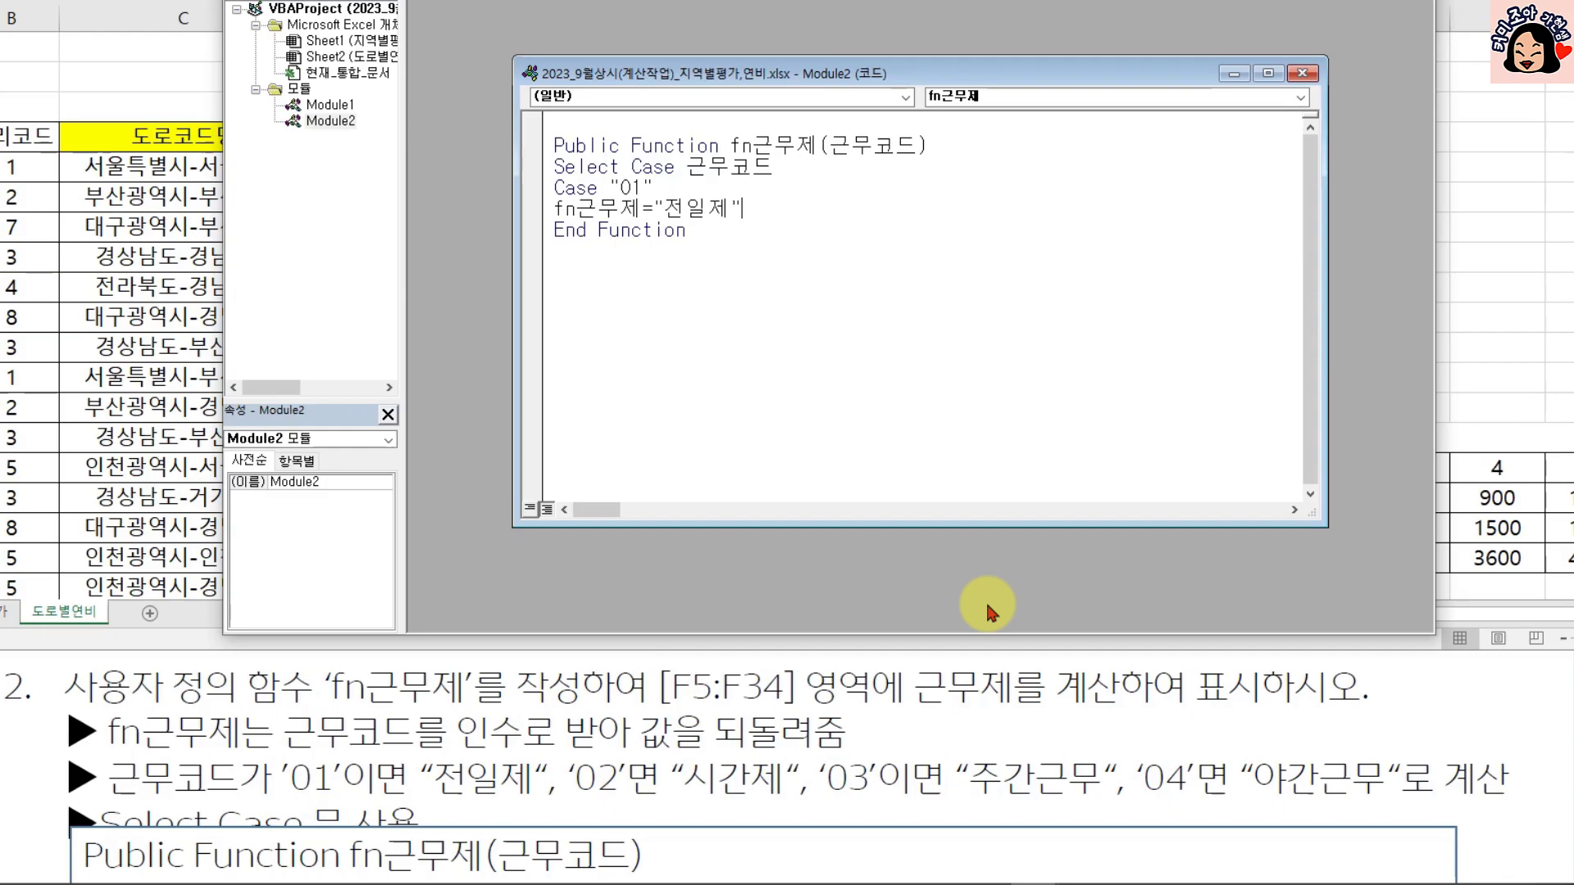
pyautogui.press('Return')
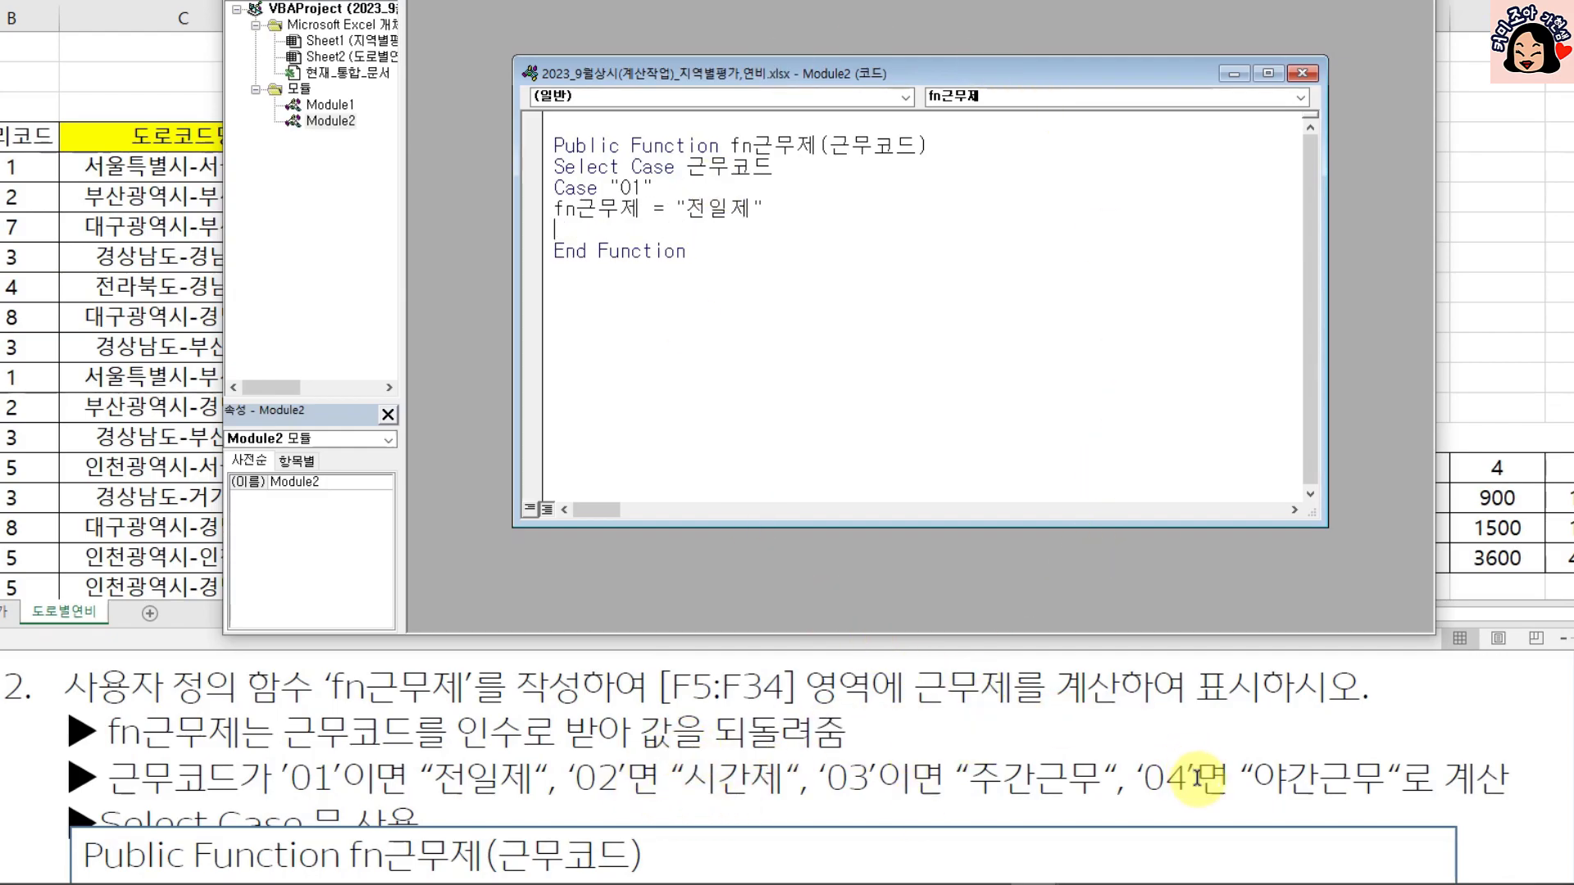
# - Duplicate the two-line Case "01" branch until the Select Case block holds four copies
pyautogui.moveTo(555, 188); pyautogui.dragTo(542, 215)
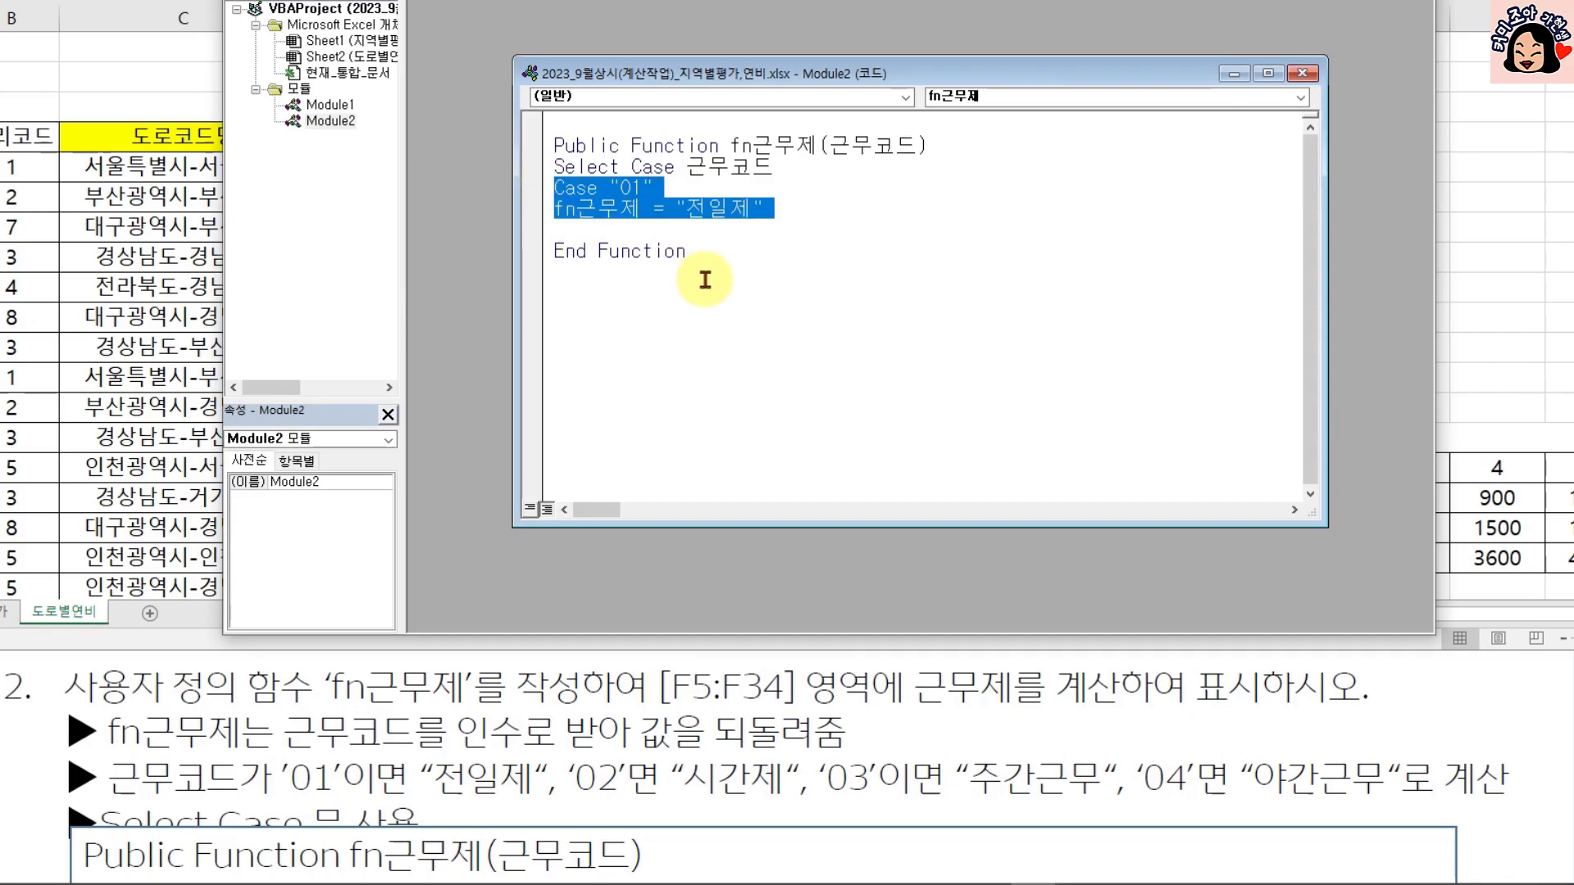
pyautogui.hotkey('ctrl', 'c')
pyautogui.hotkey('ctrl', 'v')
pyautogui.hotkey('ctrl', 'v')
pyautogui.hotkey('ctrl', 'v')
pyautogui.hotkey('ctrl', 'v')
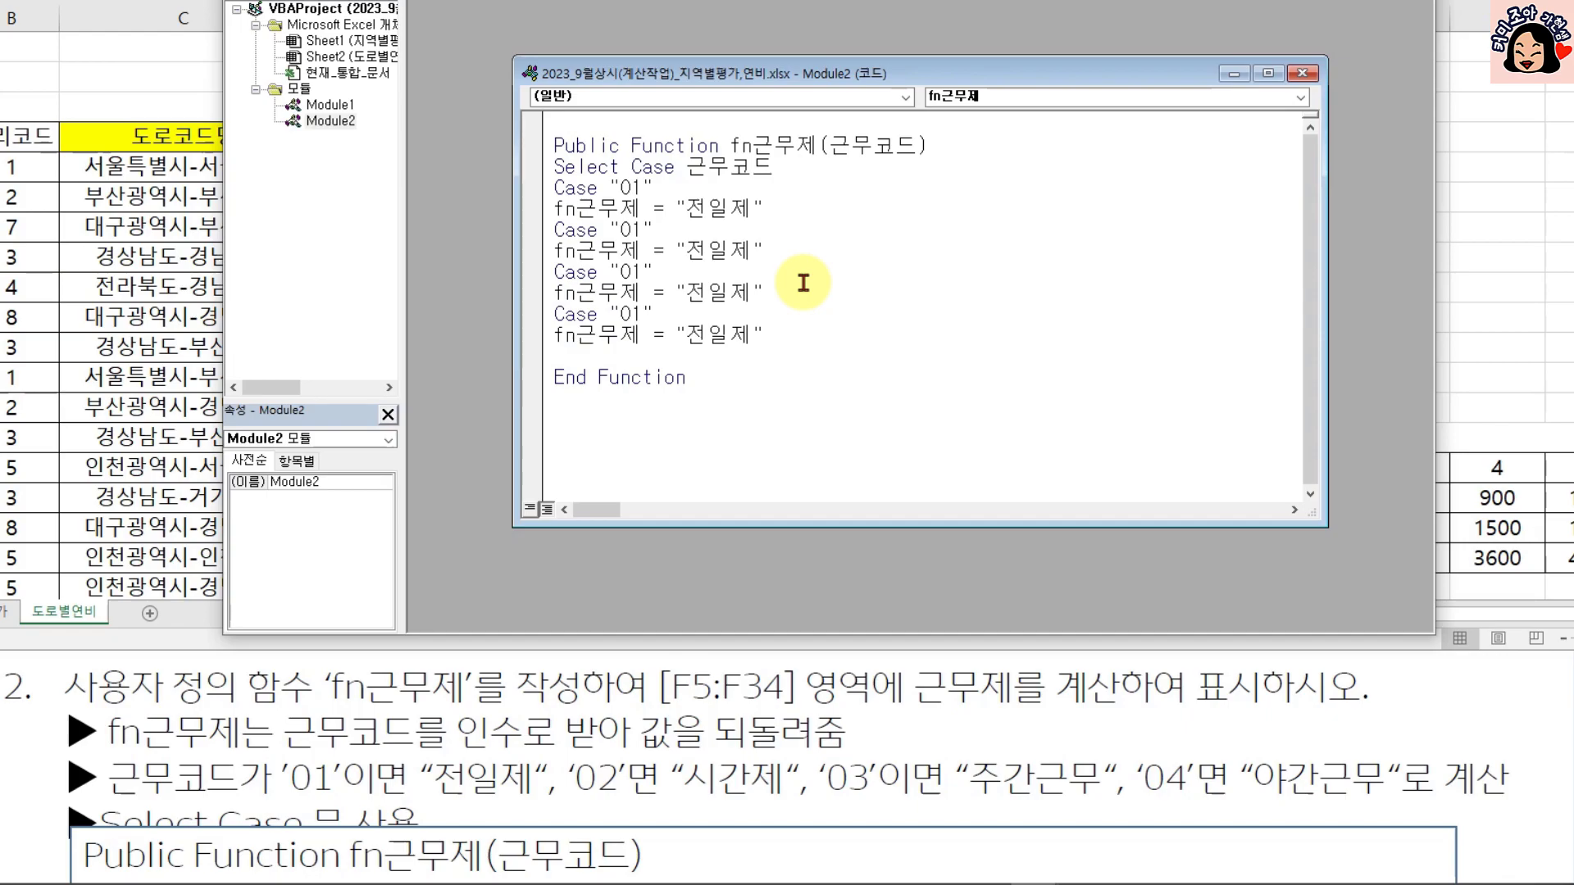
# - Change the codes of the three duplicated Case lines to "02", "03" and "04"
pyautogui.click(628, 230)
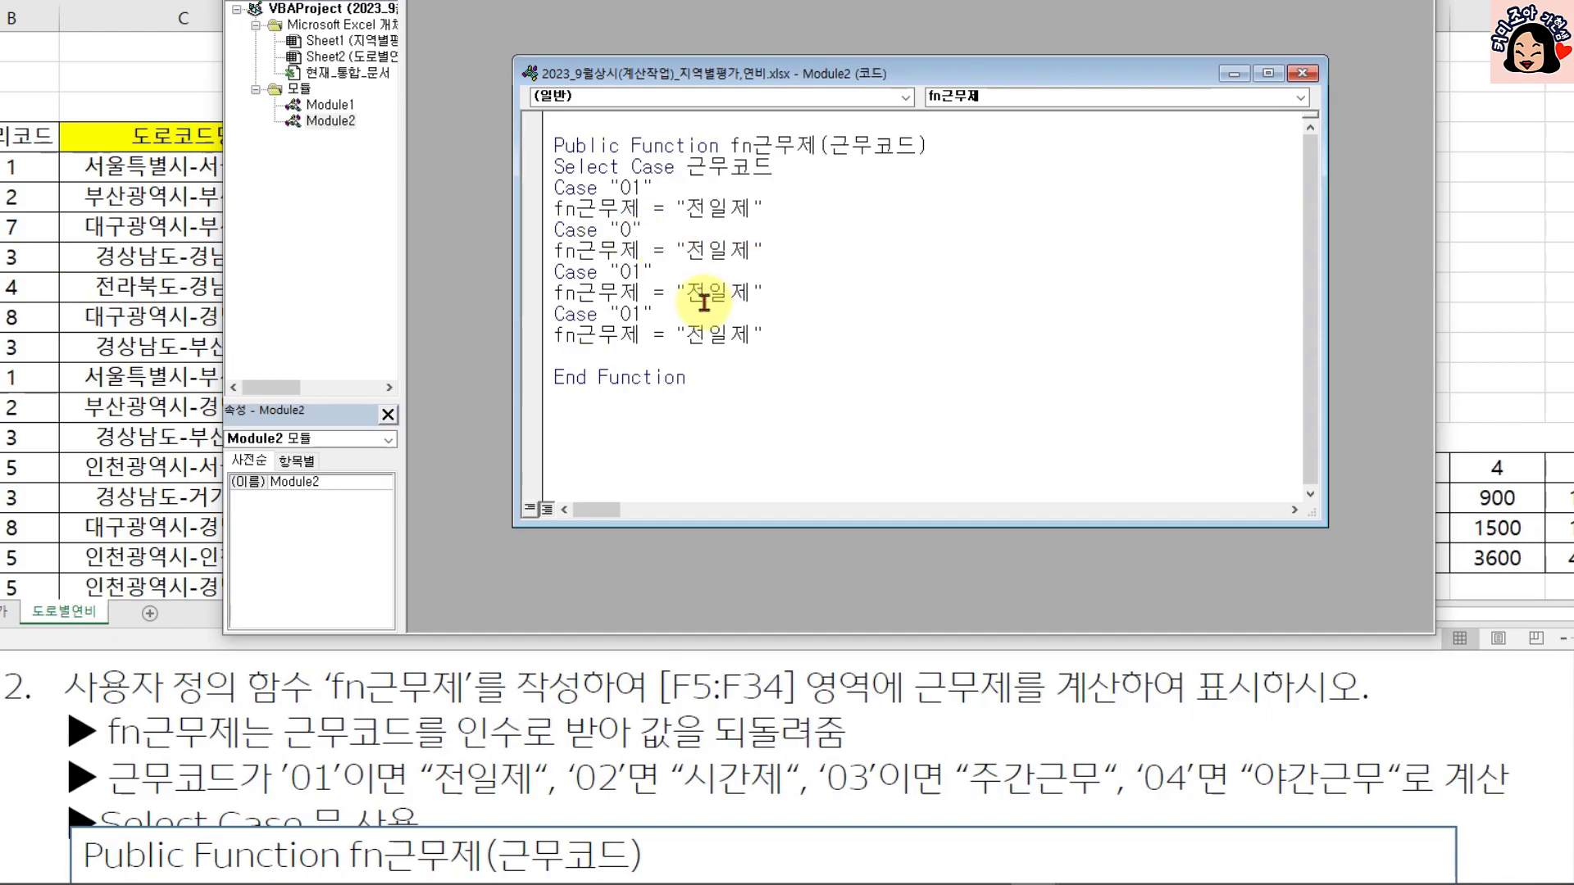
pyautogui.press('Down')
pyautogui.press('Down')
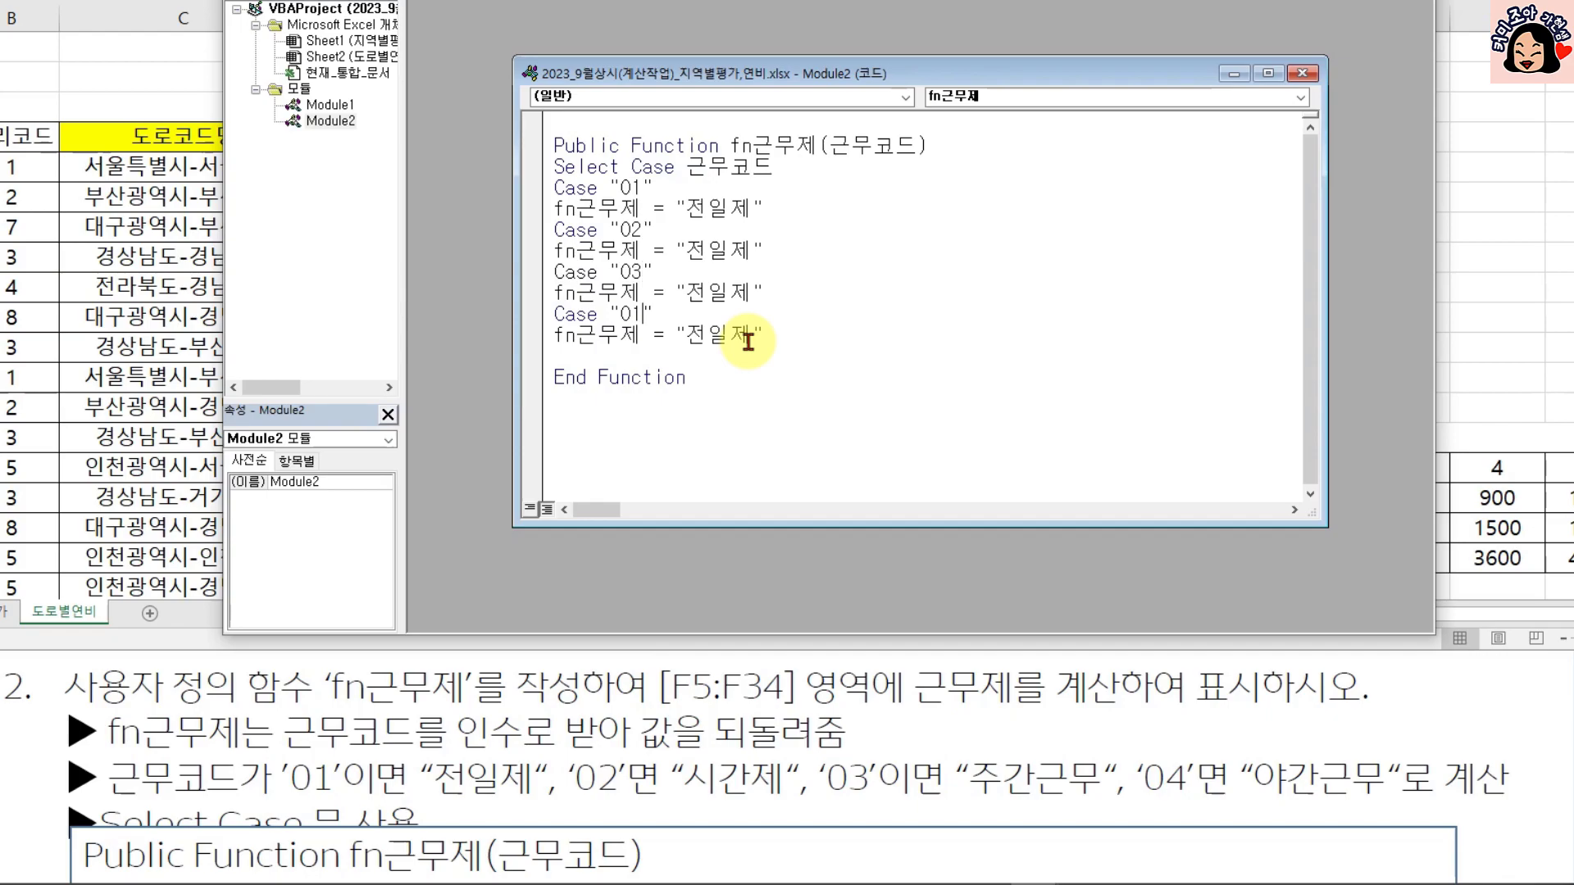
# - Set the fn근무제 values to "시간제" for case 02, "주간근무" for case 03 and "야간근무" for case 04
pyautogui.click(688, 250)
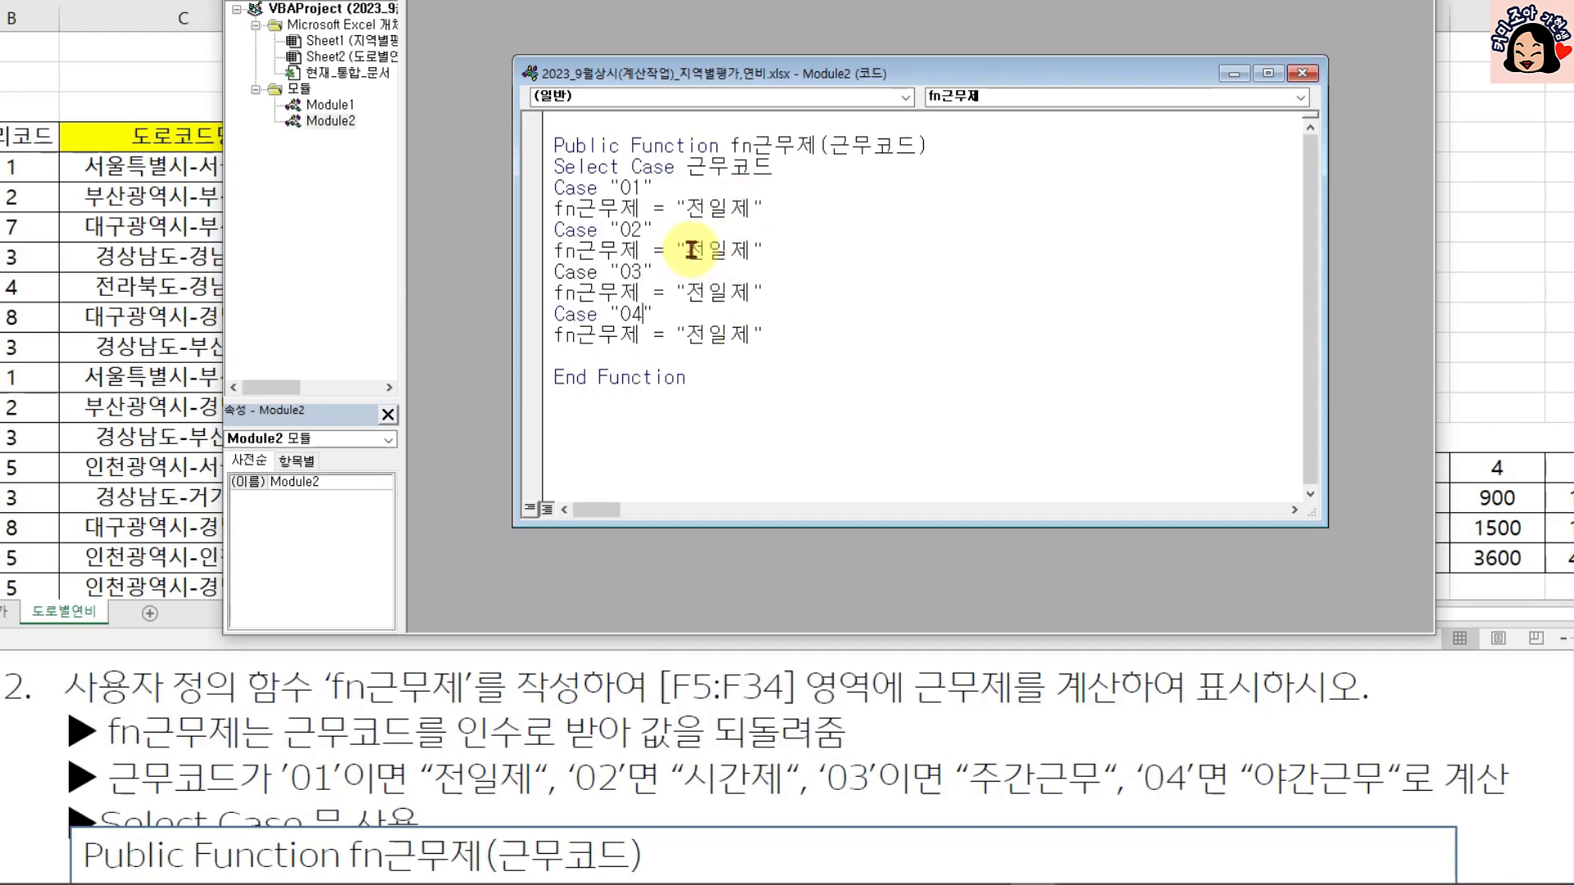
pyautogui.moveTo(695, 250); pyautogui.dragTo(736, 252)
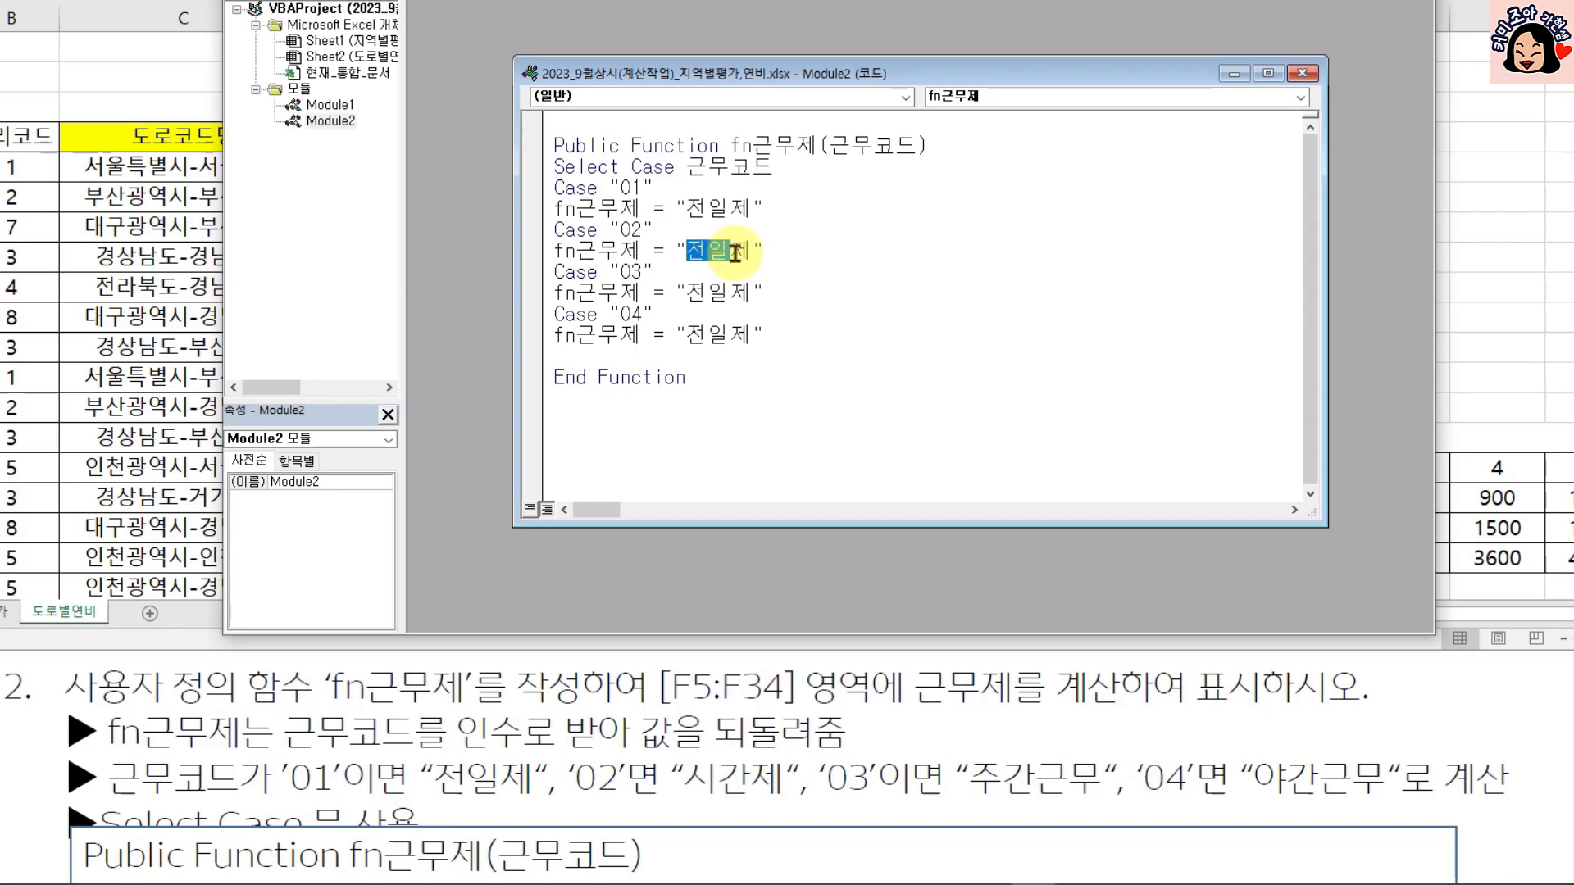
pyautogui.write('tlrk')
pyautogui.press('BackSpace')
pyautogui.press('BackSpace')
pyautogui.press('BackSpace')
pyautogui.press('BackSpace')
pyautogui.write('시가')
pyautogui.press('Down')
pyautogui.press('BackSpace')
pyautogui.press('BackSpace')
pyautogui.write('주간근ㅁ')
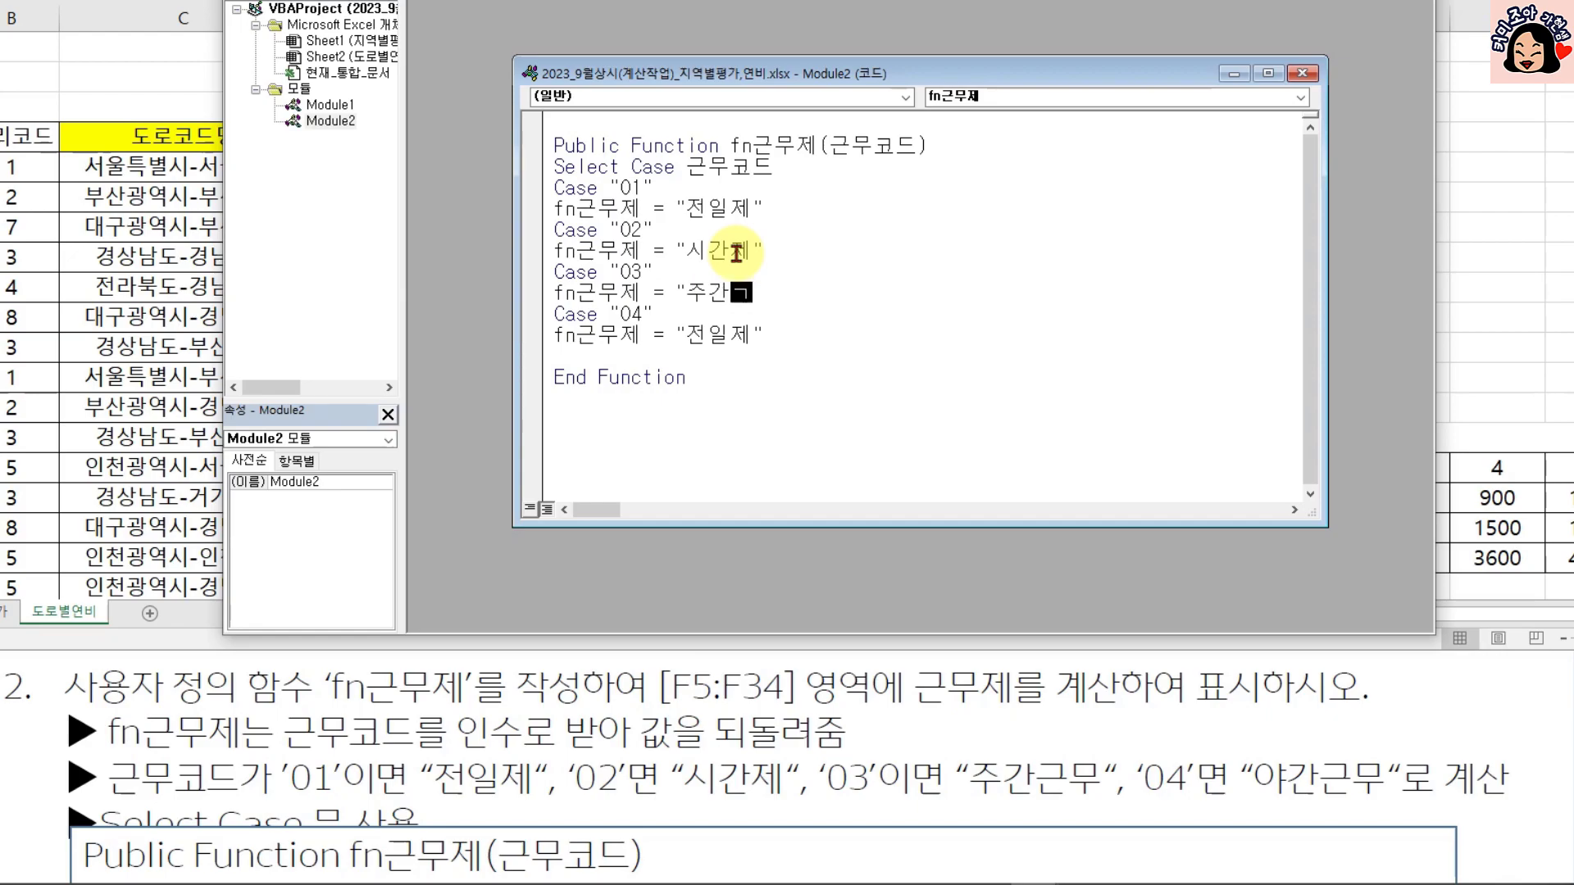
pyautogui.moveTo(687, 334); pyautogui.dragTo(747, 335)
pyautogui.write('야간근무')
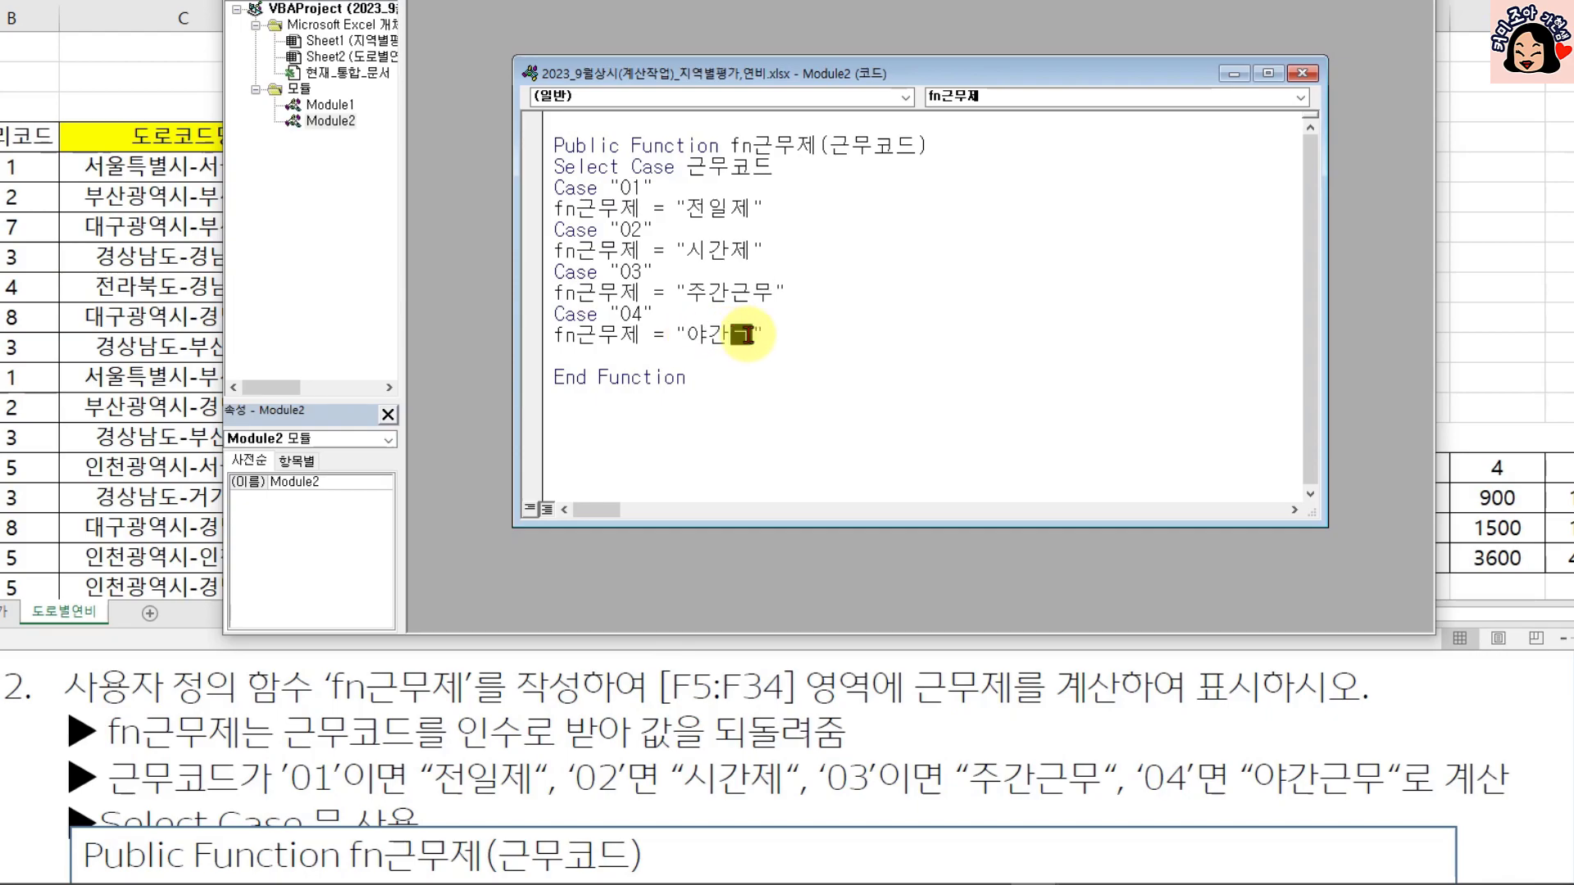
# - Close the block with End Select before End Function and review the Select Case 근무코드 and Case lines
pyautogui.click(747, 395)
pyautogui.moveTo(554, 167); pyautogui.dragTo(675, 167)
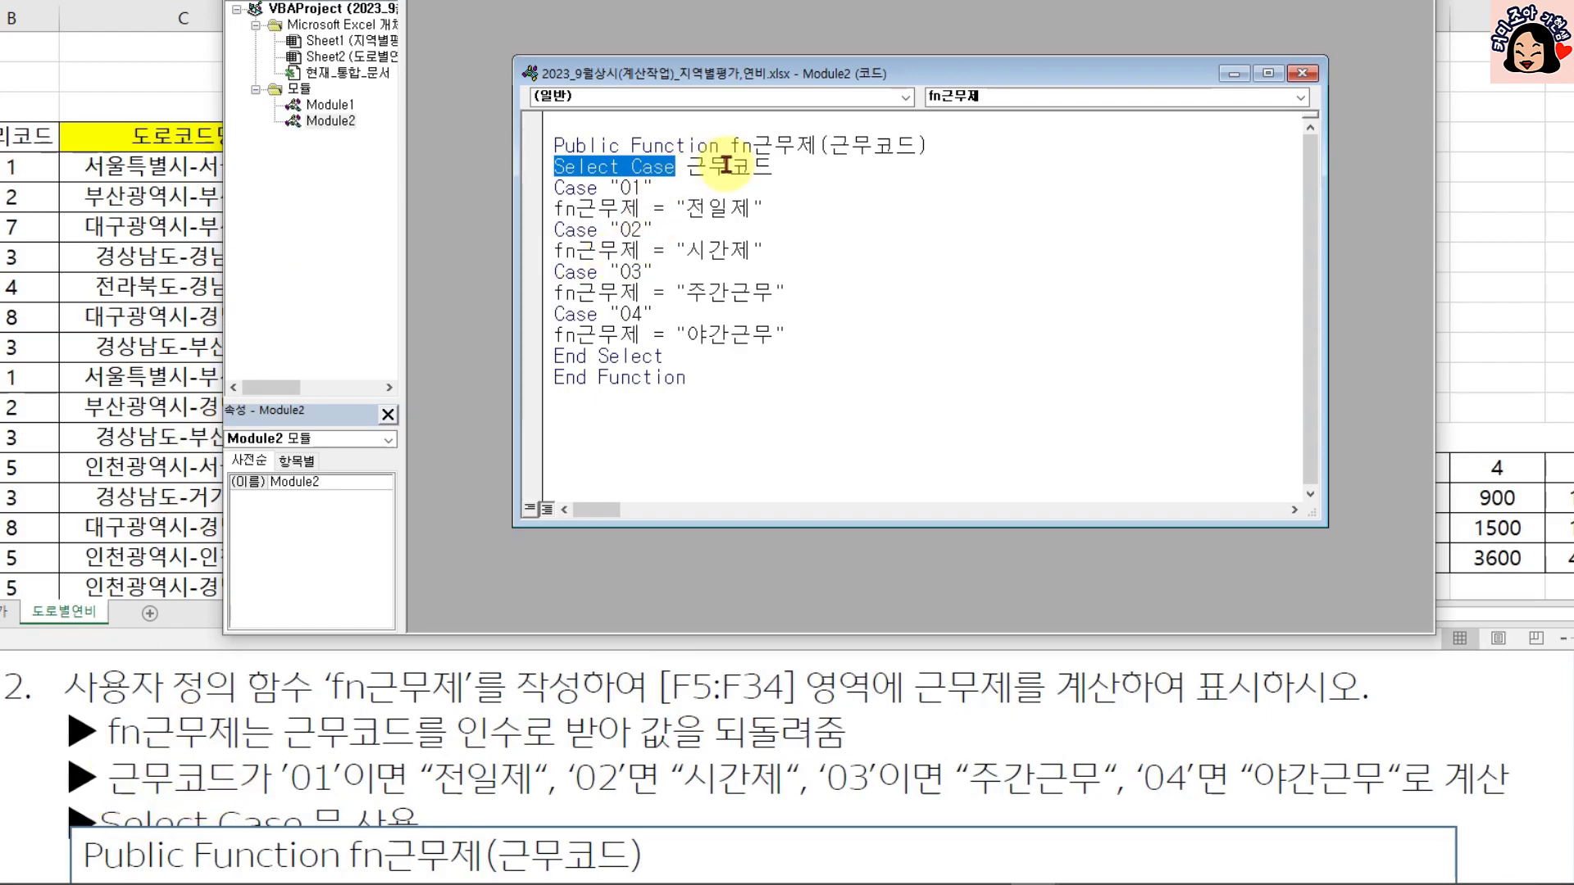
pyautogui.moveTo(728, 166); pyautogui.dragTo(759, 166)
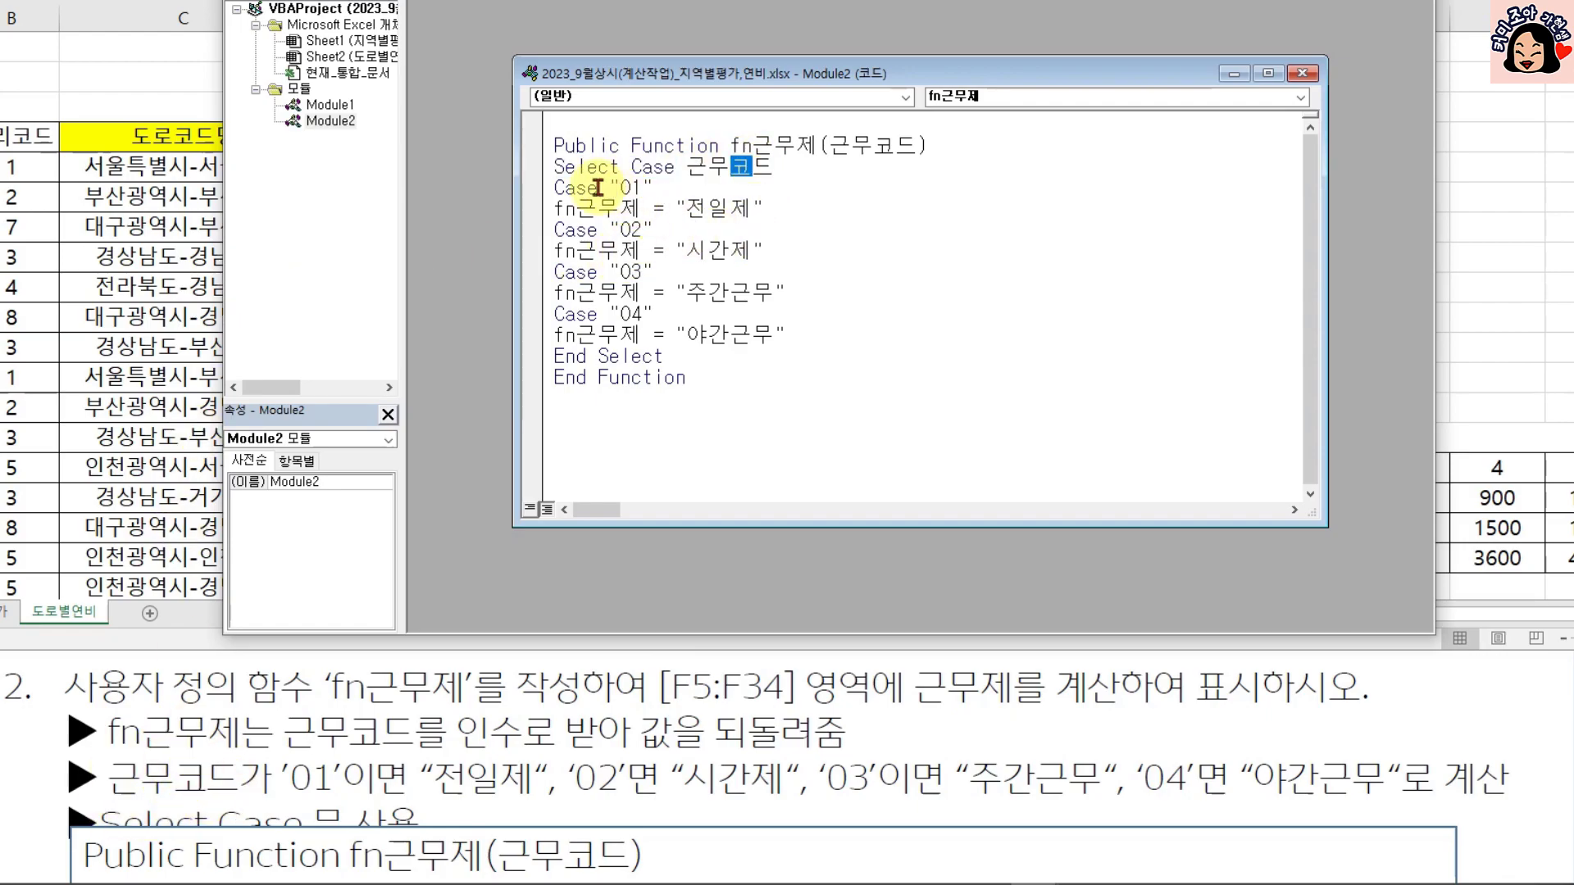
pyautogui.click(640, 190)
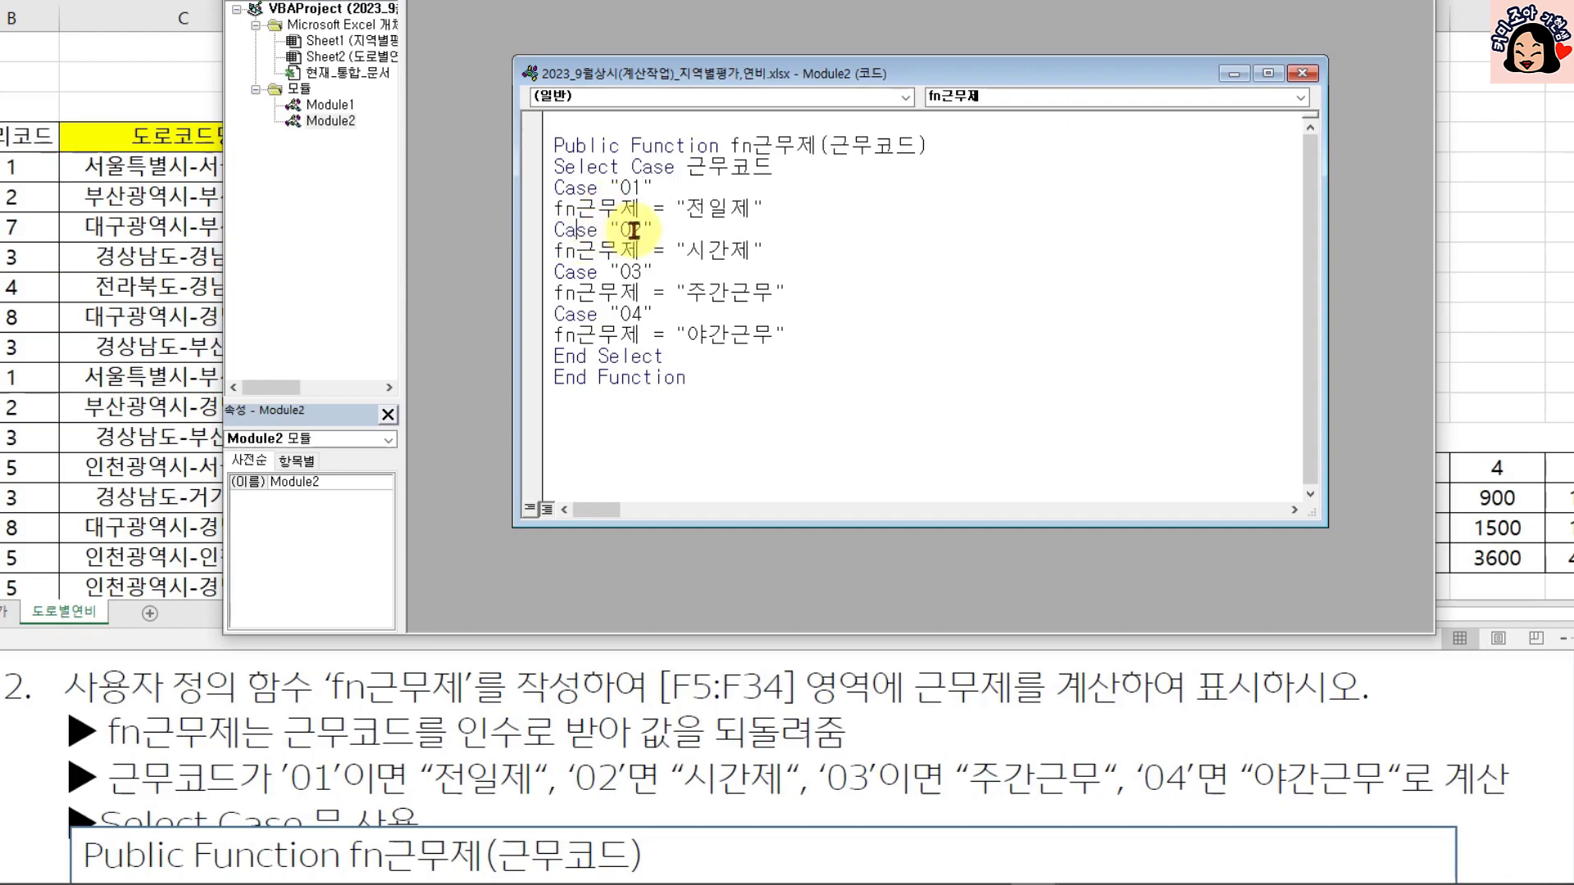
# - Review the Case "04" branch of fn근무제 and close the code editor to return to the worksheet
pyautogui.click(784, 405)
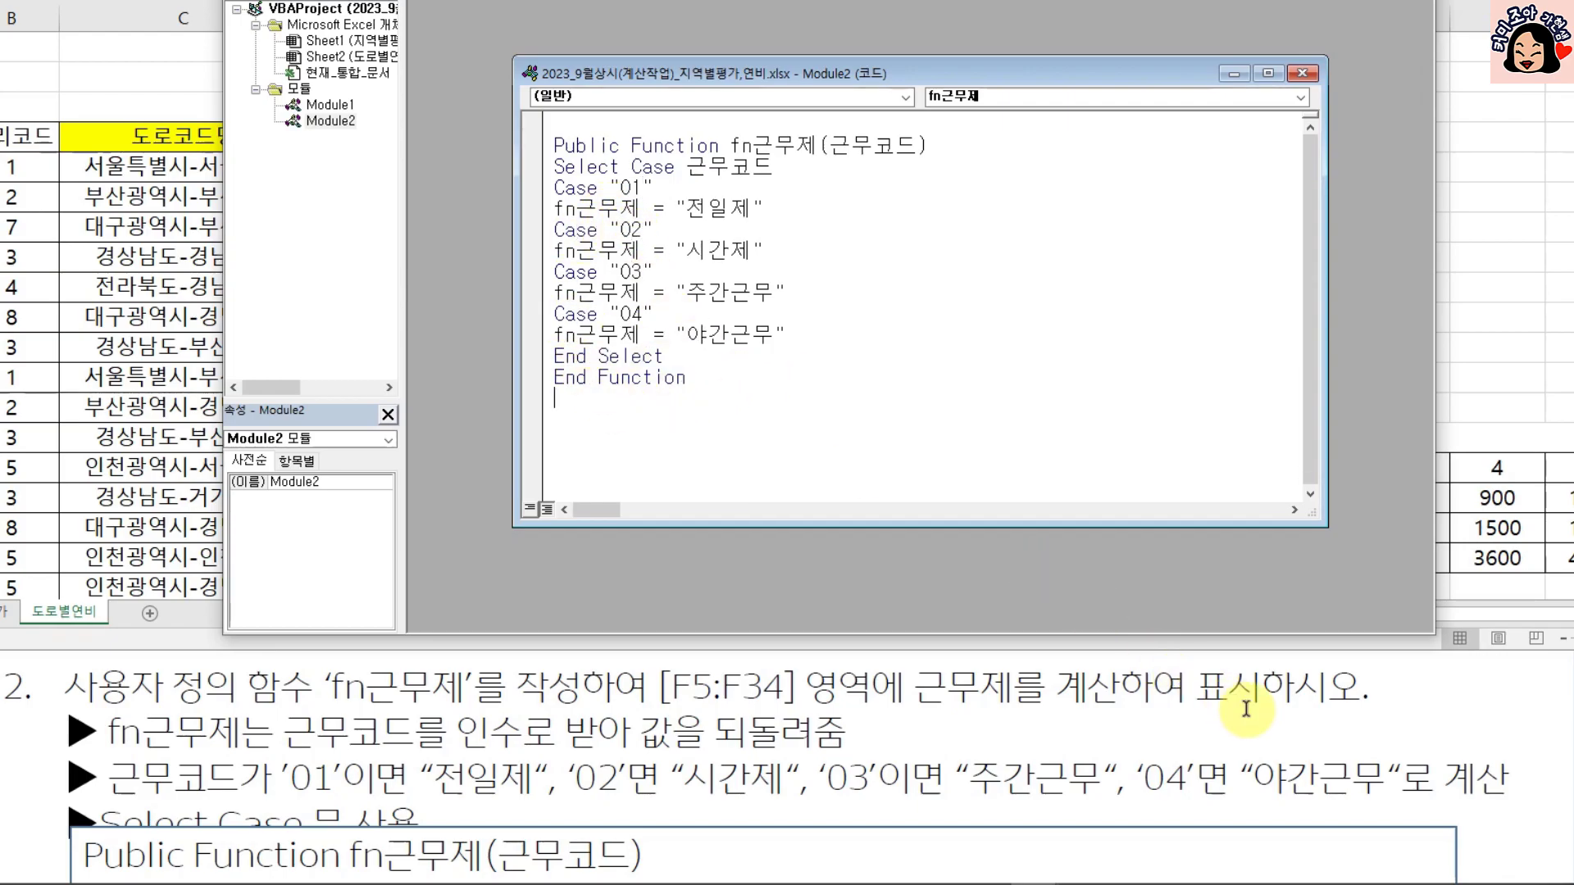
pyautogui.moveTo(607, 314); pyautogui.dragTo(653, 315)
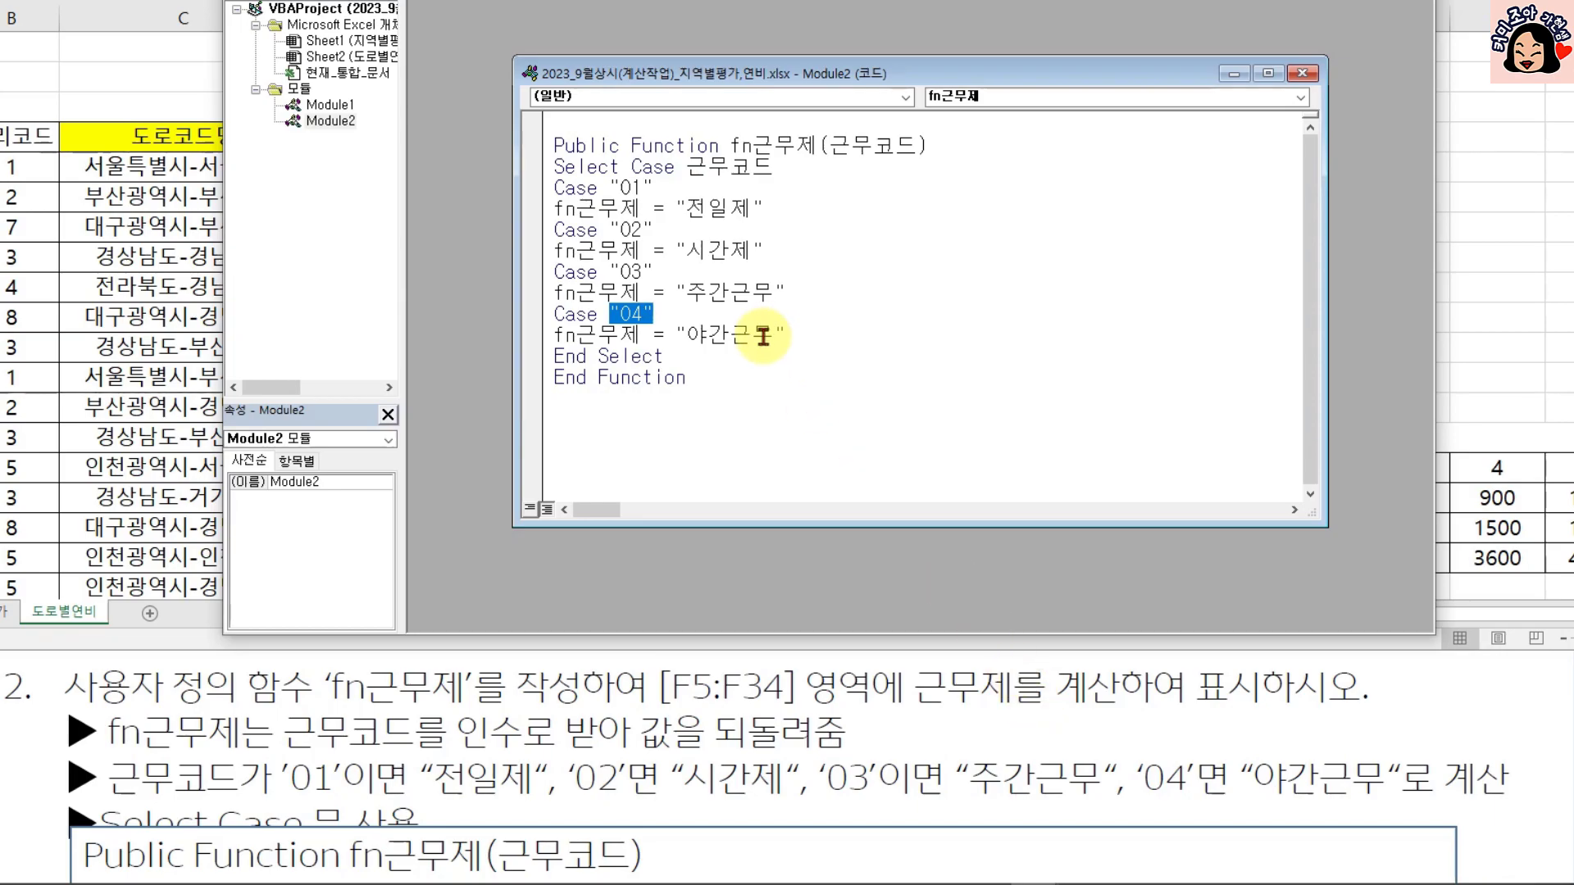
pyautogui.click(1416, 1)
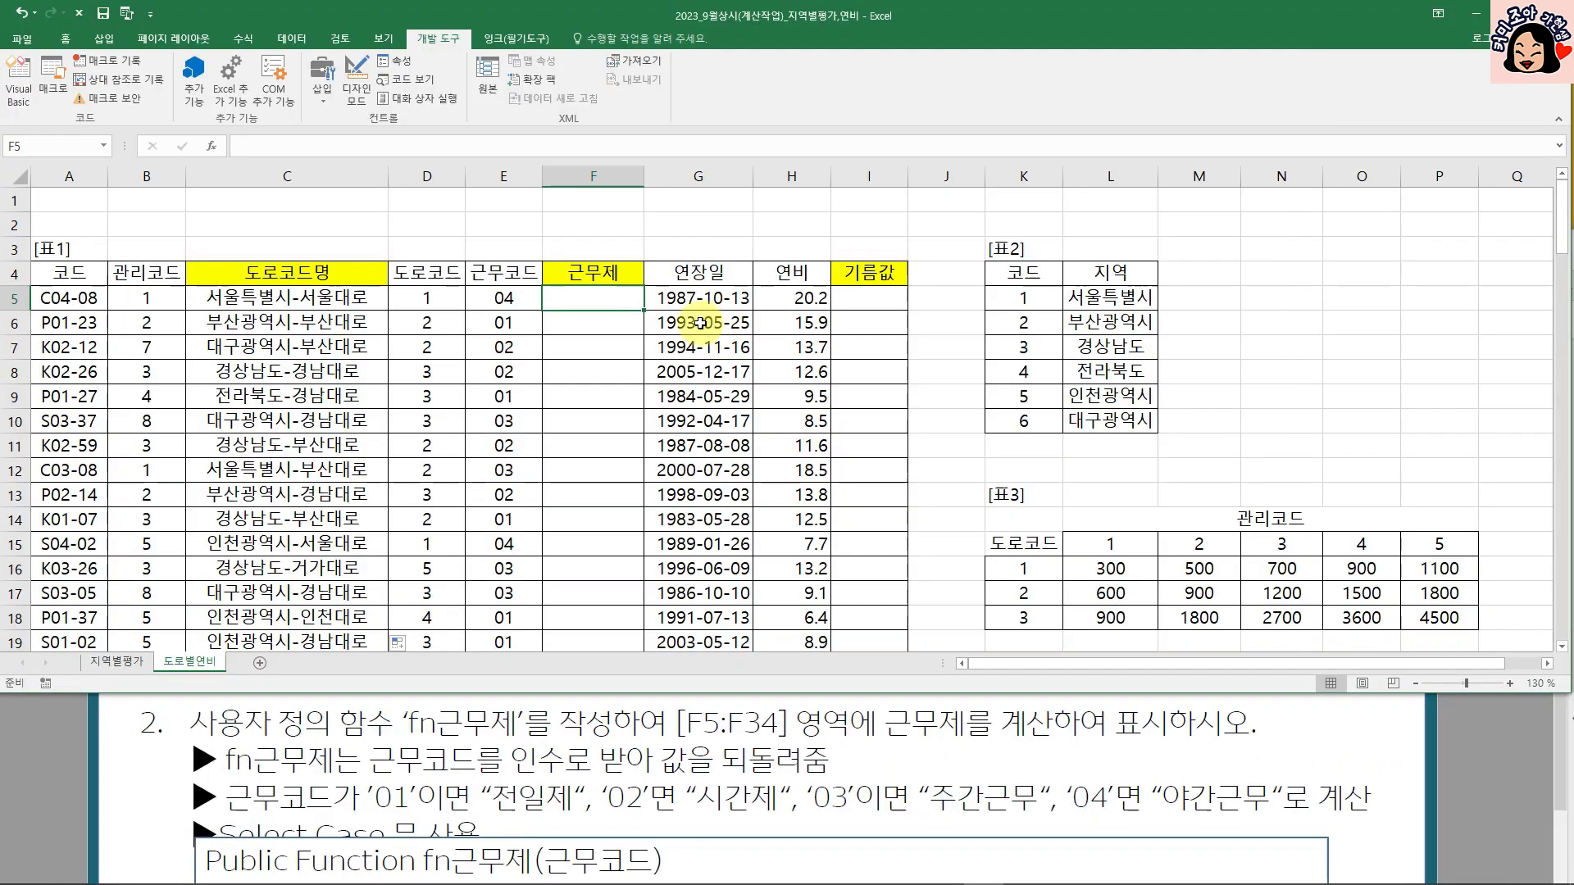
# - Enter =fn근무제(E5) in F5 and fill the formula down the 근무제 column
pyautogui.write('=fn')
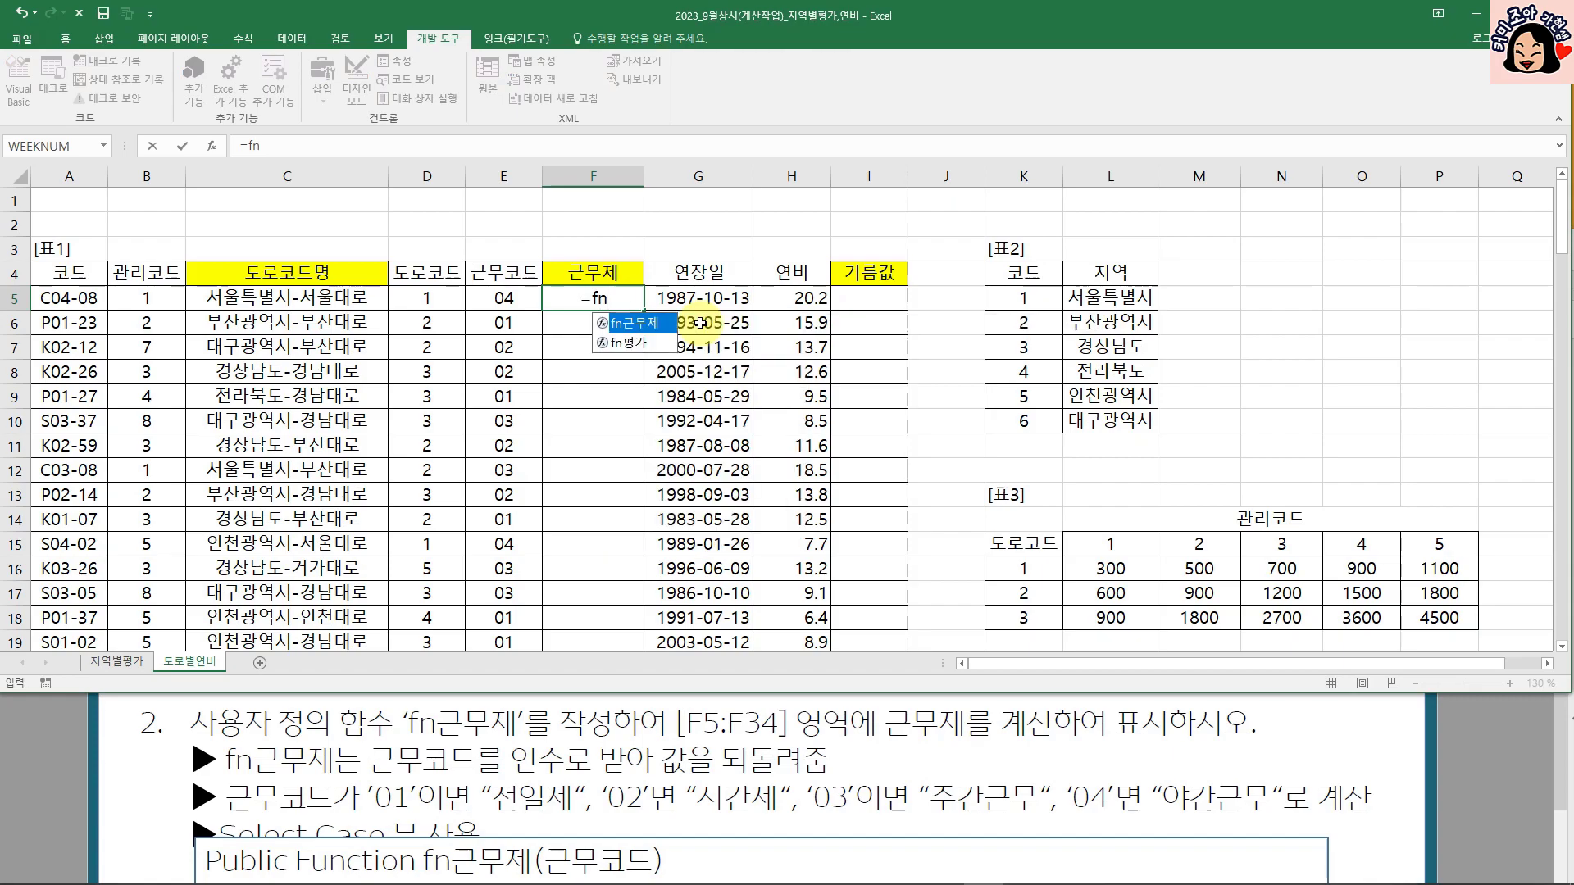
pyautogui.press('Tab')
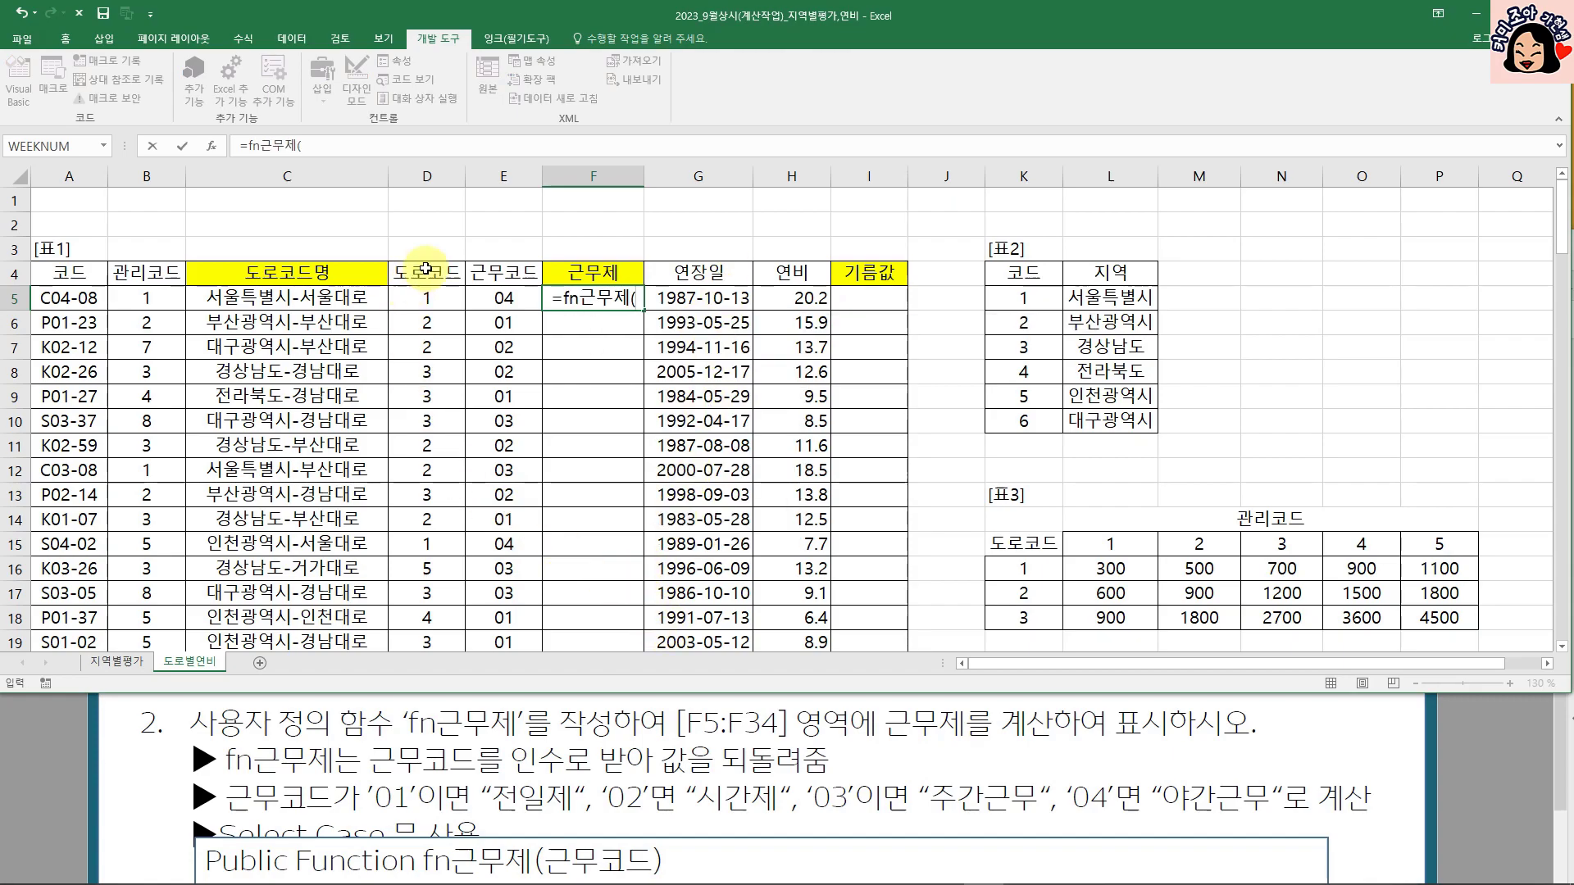
pyautogui.click(495, 298)
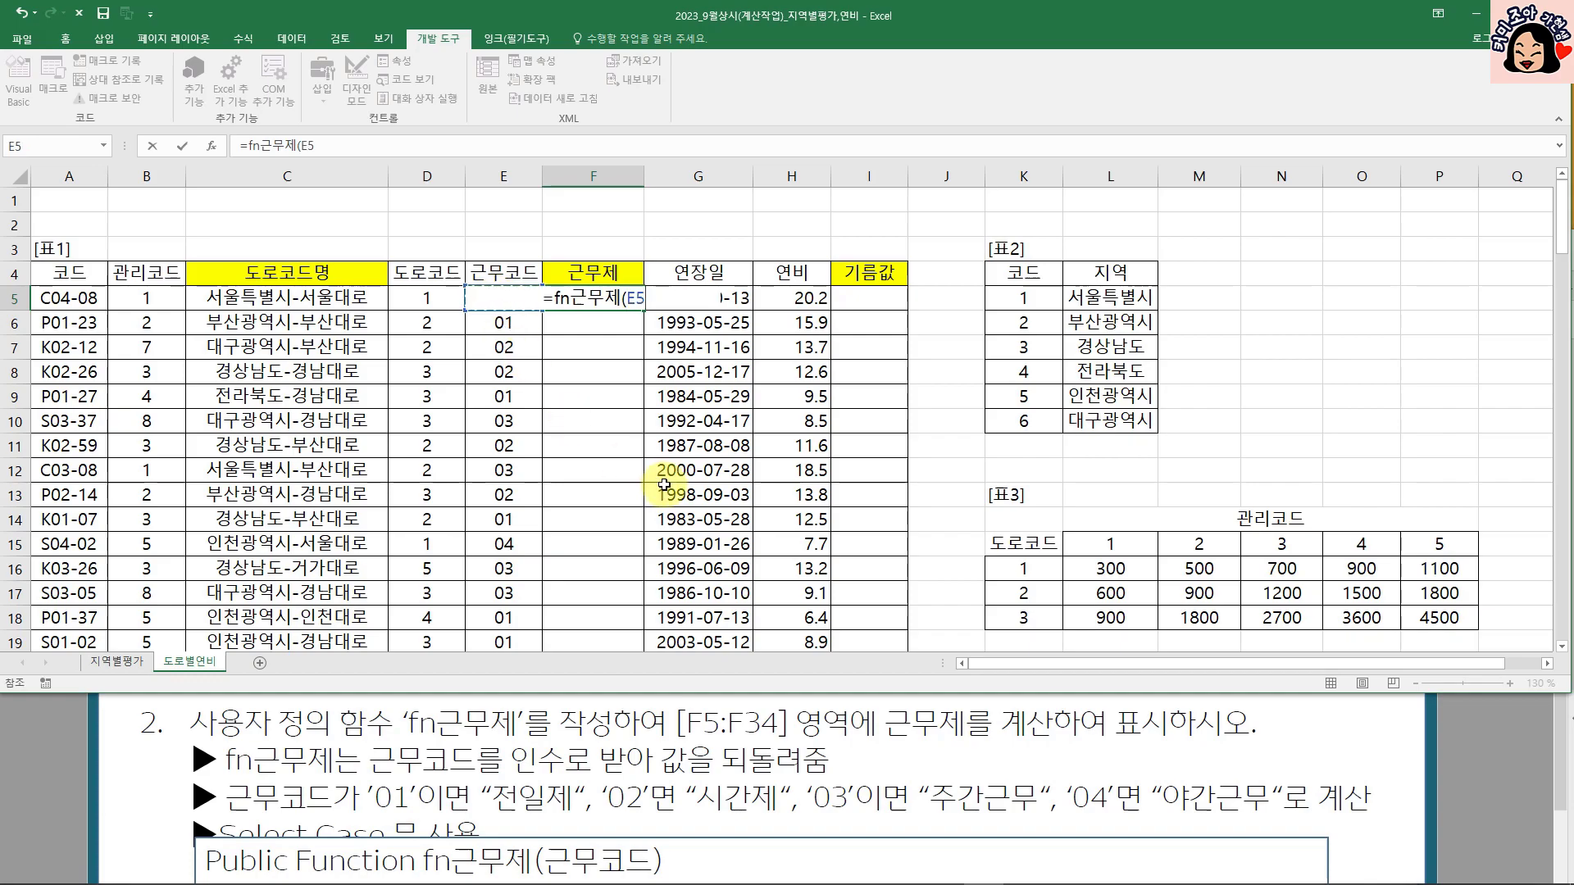
pyautogui.press('Return')
pyautogui.press('Up')
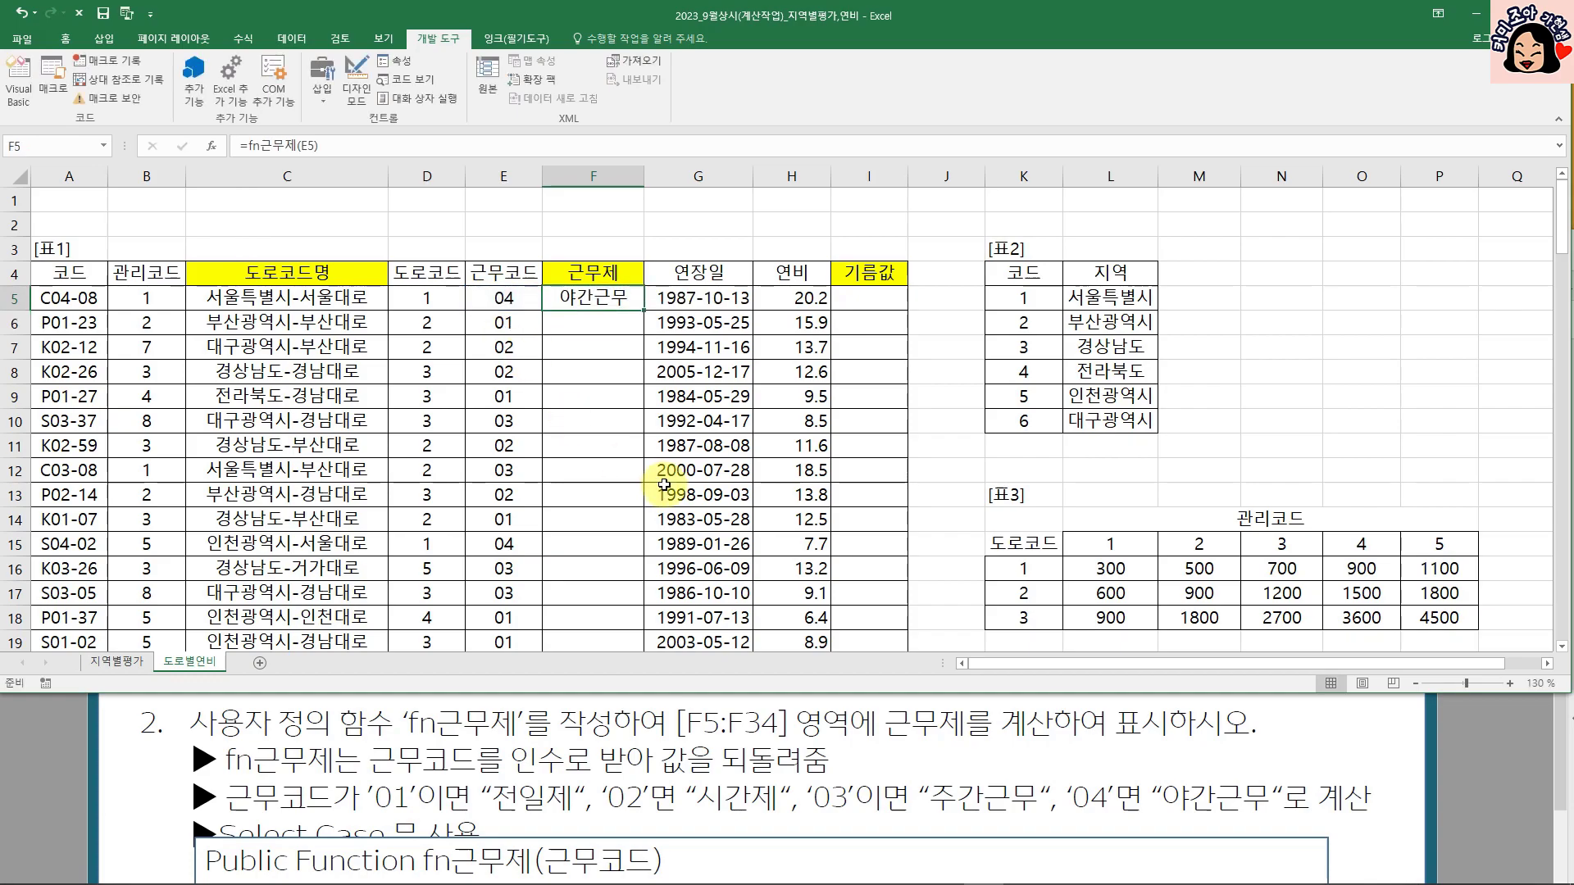
pyautogui.doubleClick(645, 310)
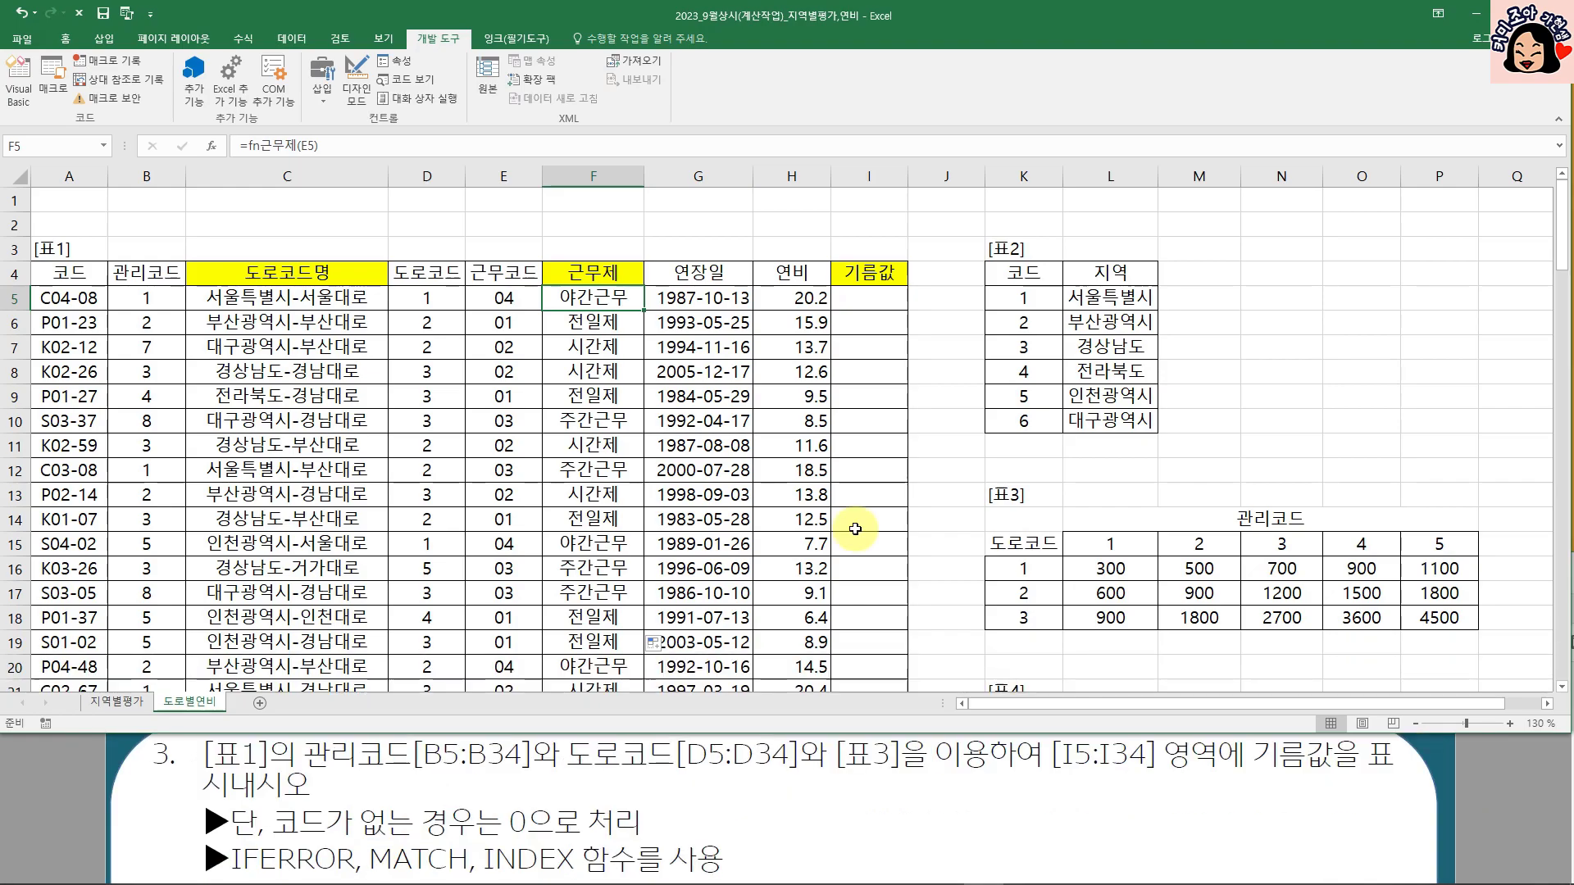
# - Examine how 관리코드 and 도로코드 in [표1] correspond to the column headers, row headers and L16:P18 values of [표3]
pyautogui.click(883, 299)
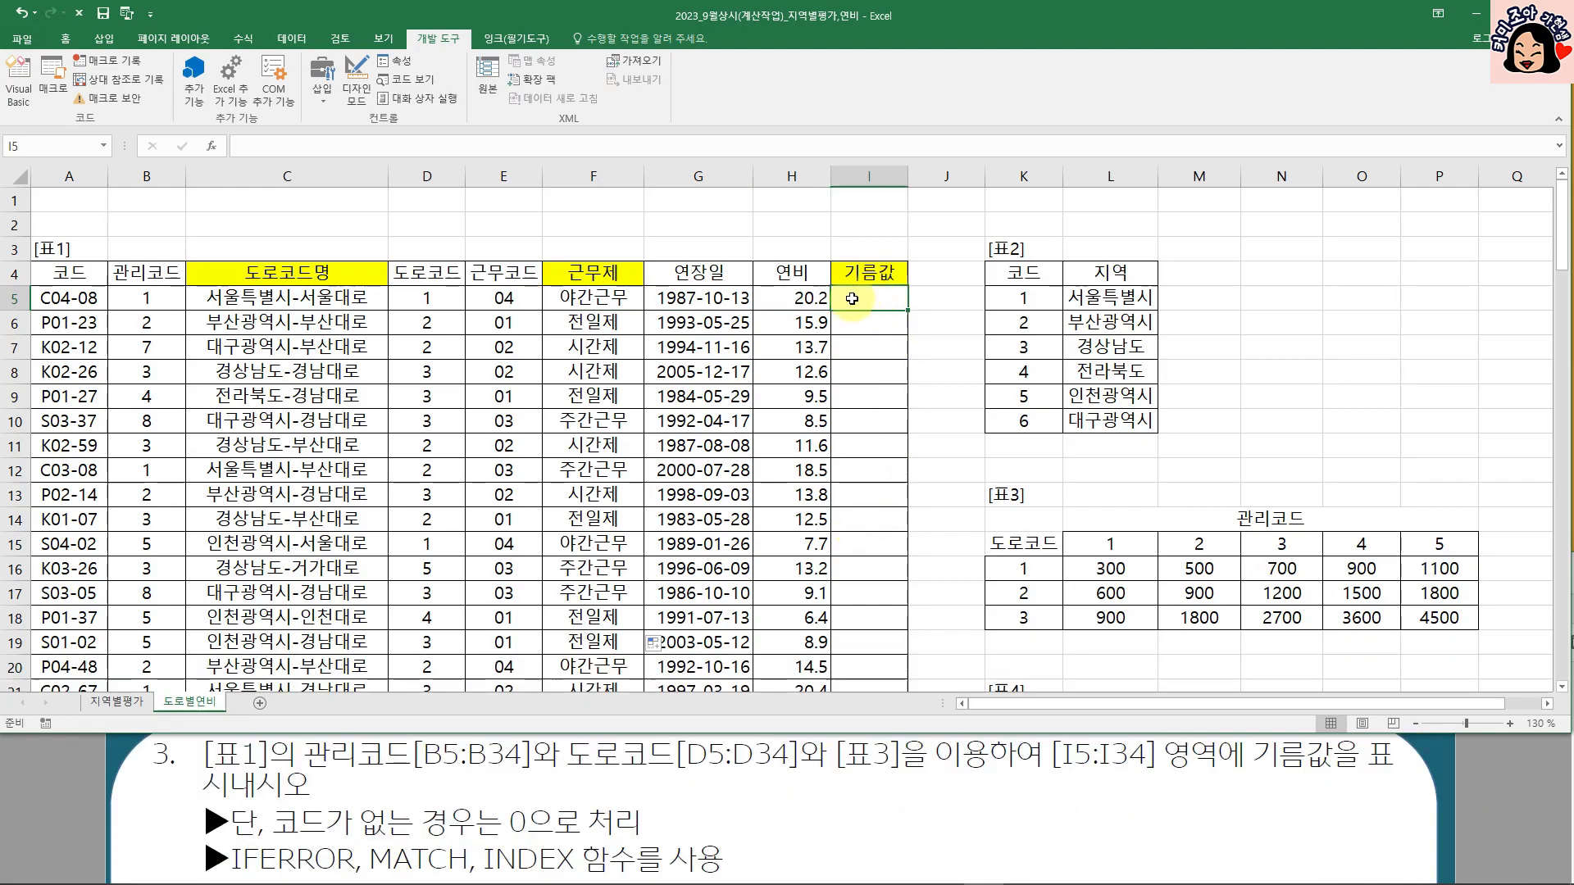
pyautogui.click(143, 298)
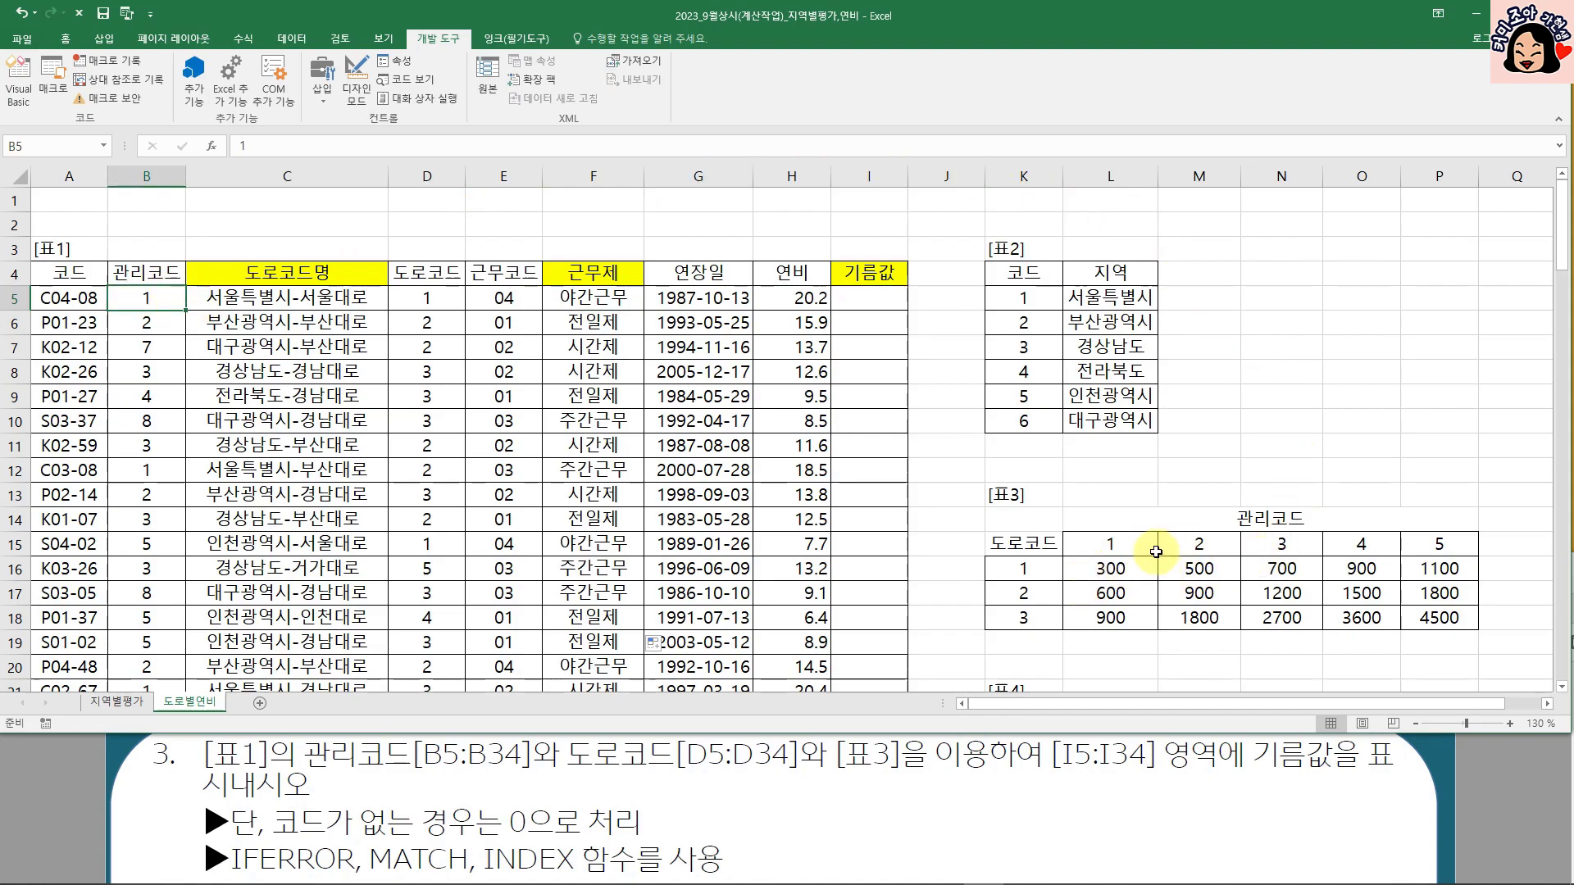
pyautogui.moveTo(1109, 569); pyautogui.dragTo(1452, 617)
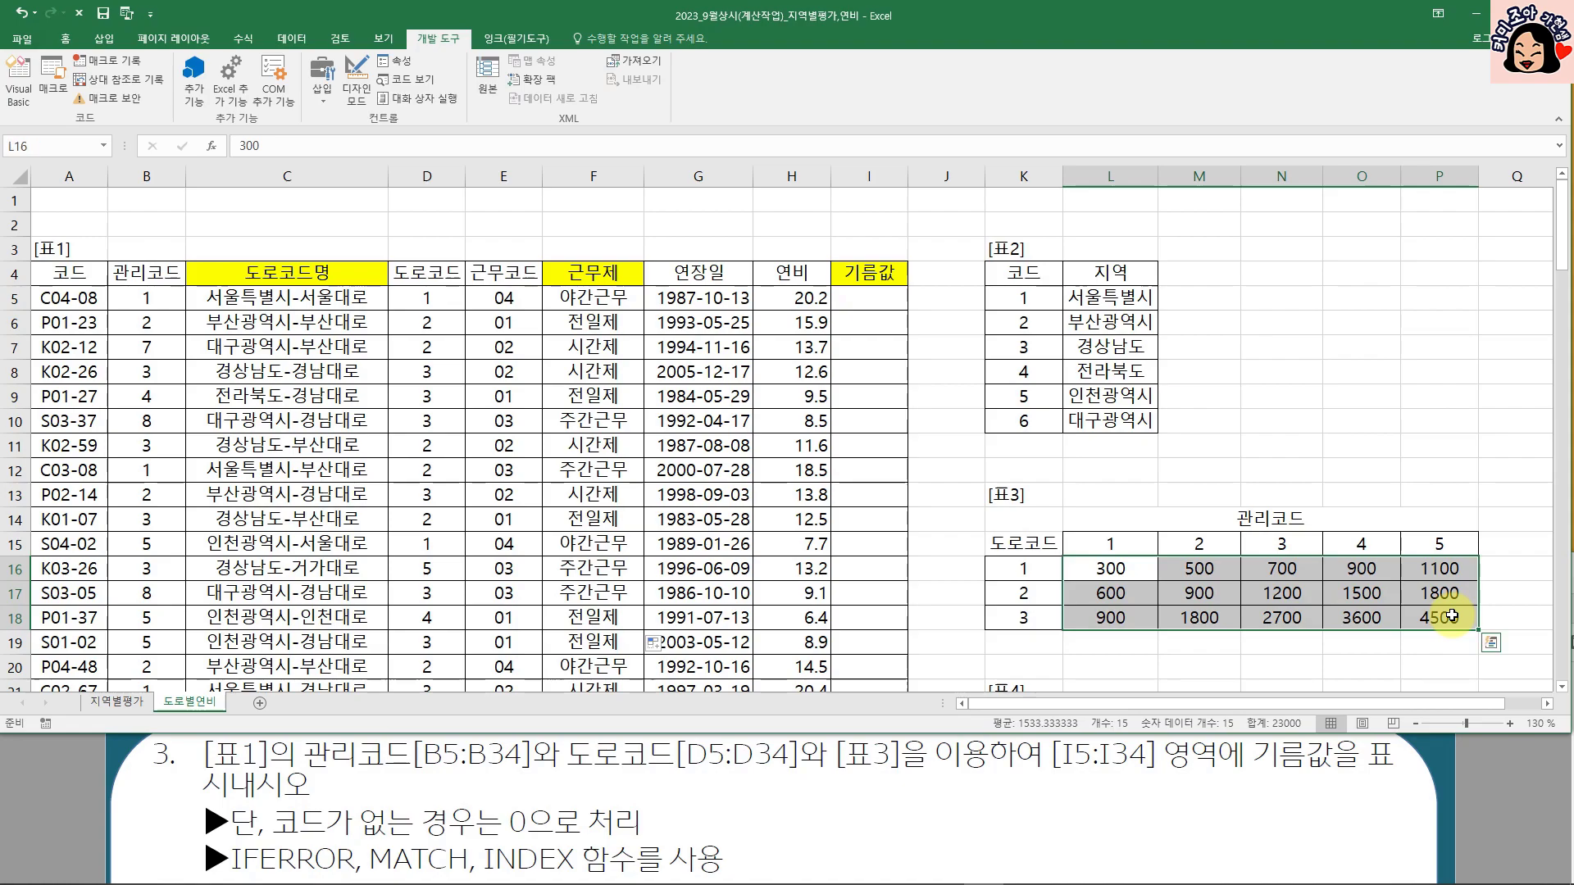
pyautogui.moveTo(1115, 545); pyautogui.dragTo(1431, 546)
pyautogui.moveTo(1019, 569); pyautogui.dragTo(1019, 614)
pyautogui.moveTo(426, 297); pyautogui.dragTo(439, 605)
pyautogui.click(1024, 574)
pyautogui.click(1025, 590)
pyautogui.click(1025, 614)
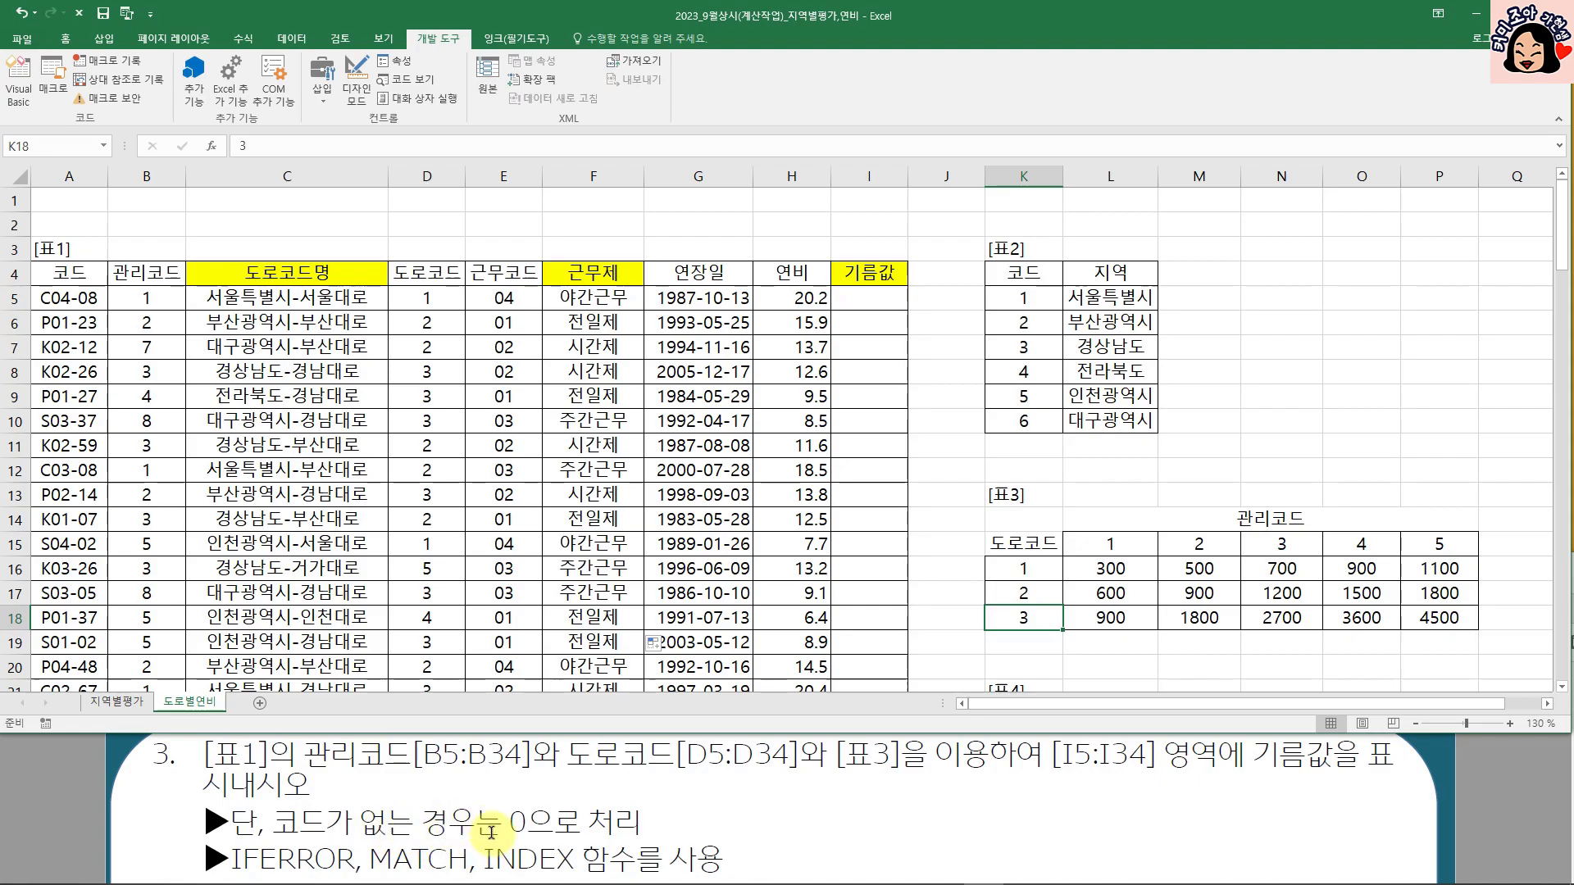
pyautogui.click(422, 521)
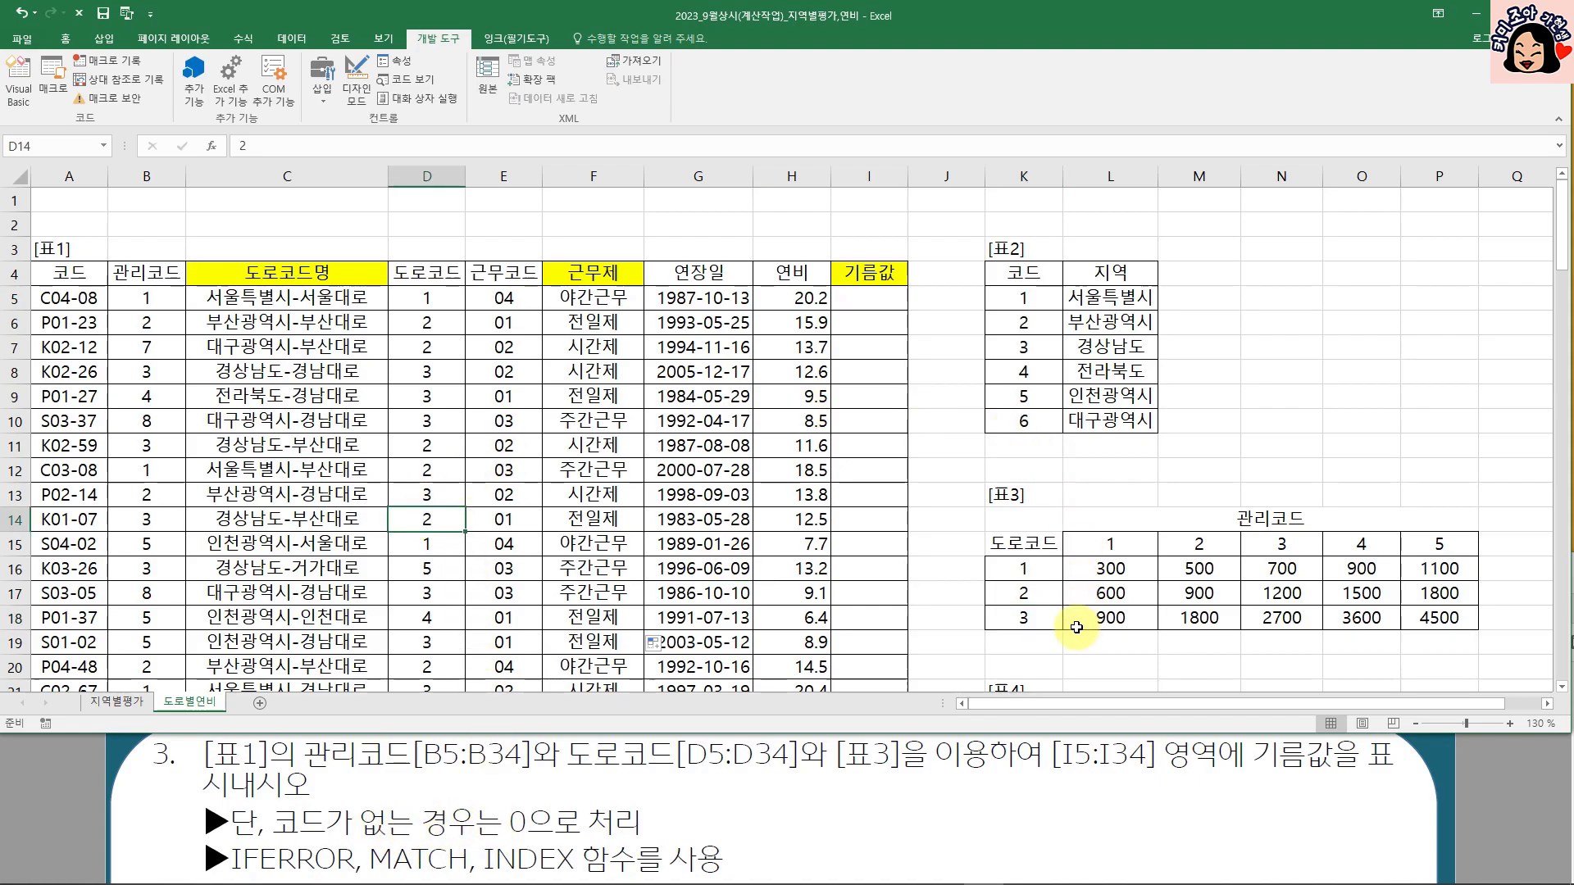
# - Start an INDEX formula in I5 with the [표3] values $L$16:$P$18 as its absolute array
pyautogui.click(859, 295)
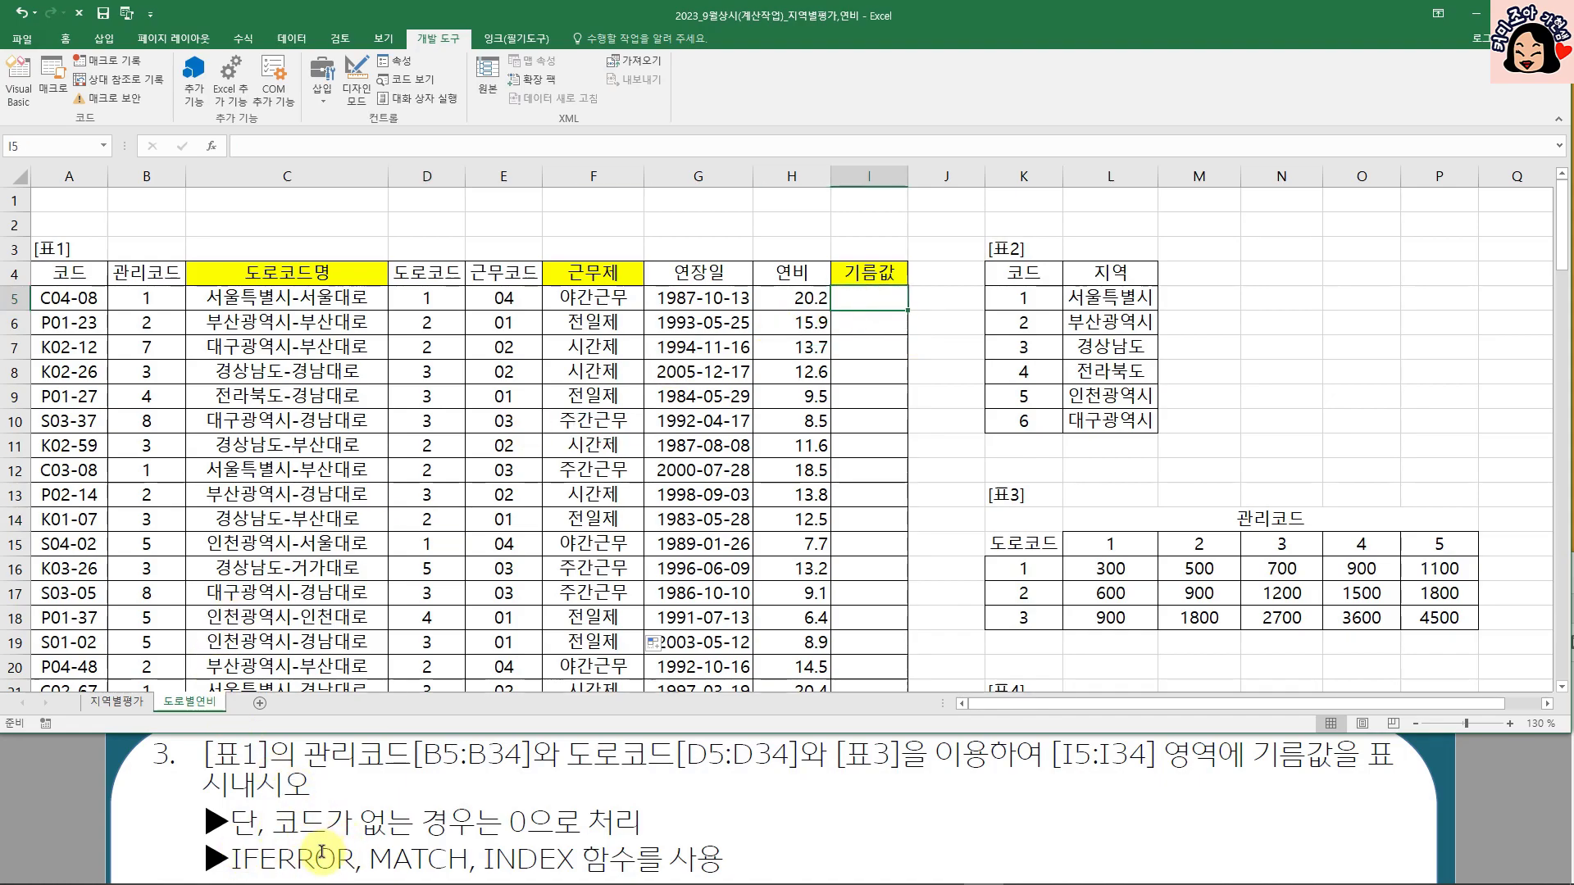
pyautogui.write('=INDEX(')
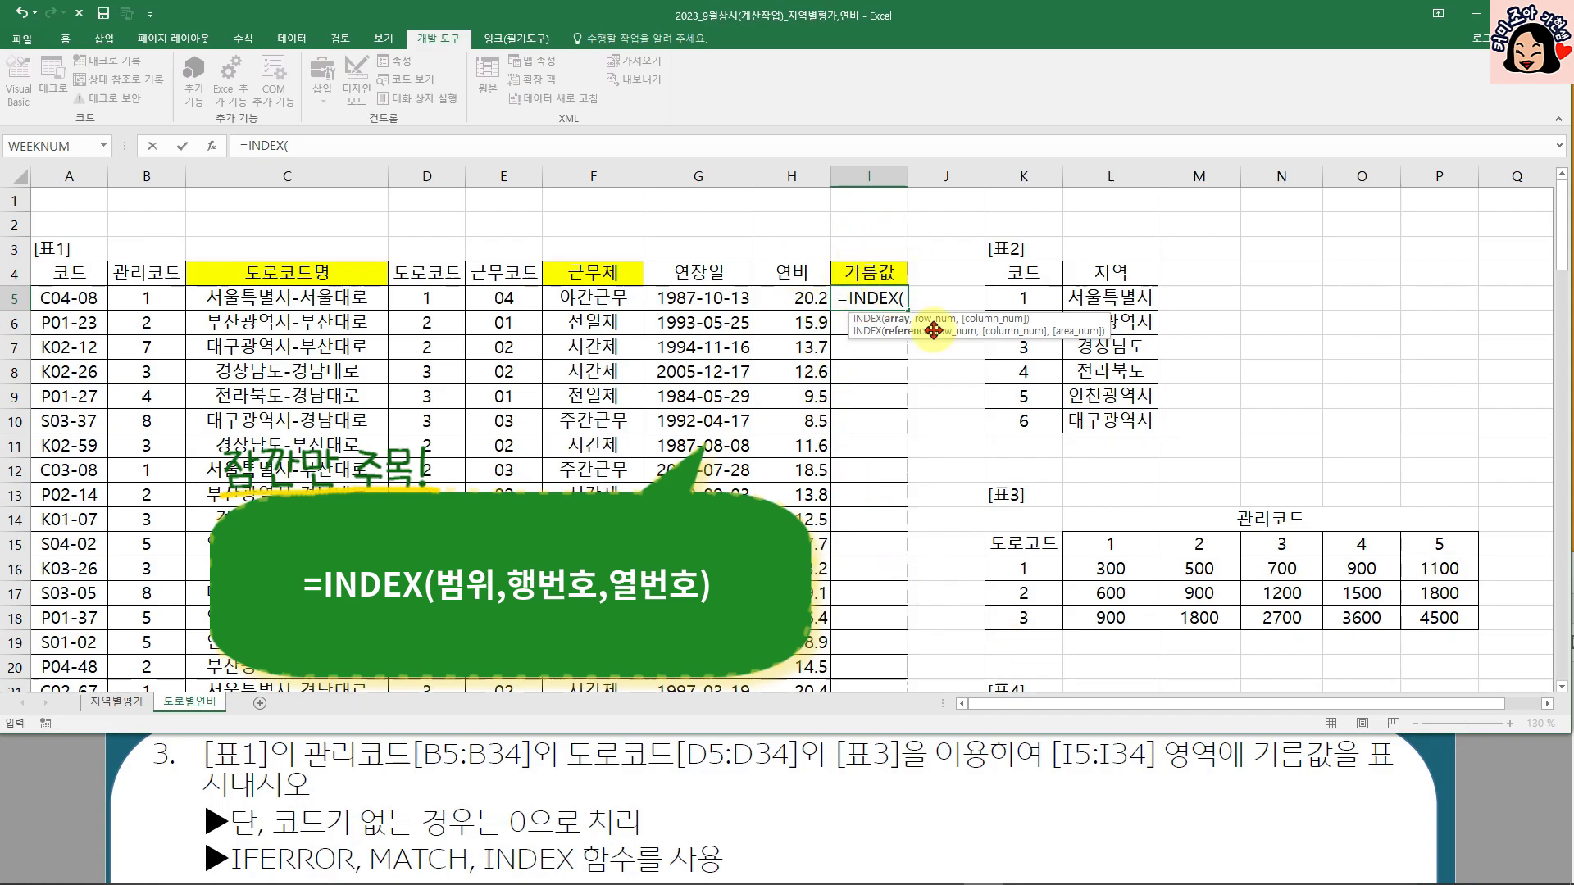
pyautogui.moveTo(1111, 568); pyautogui.dragTo(1449, 613)
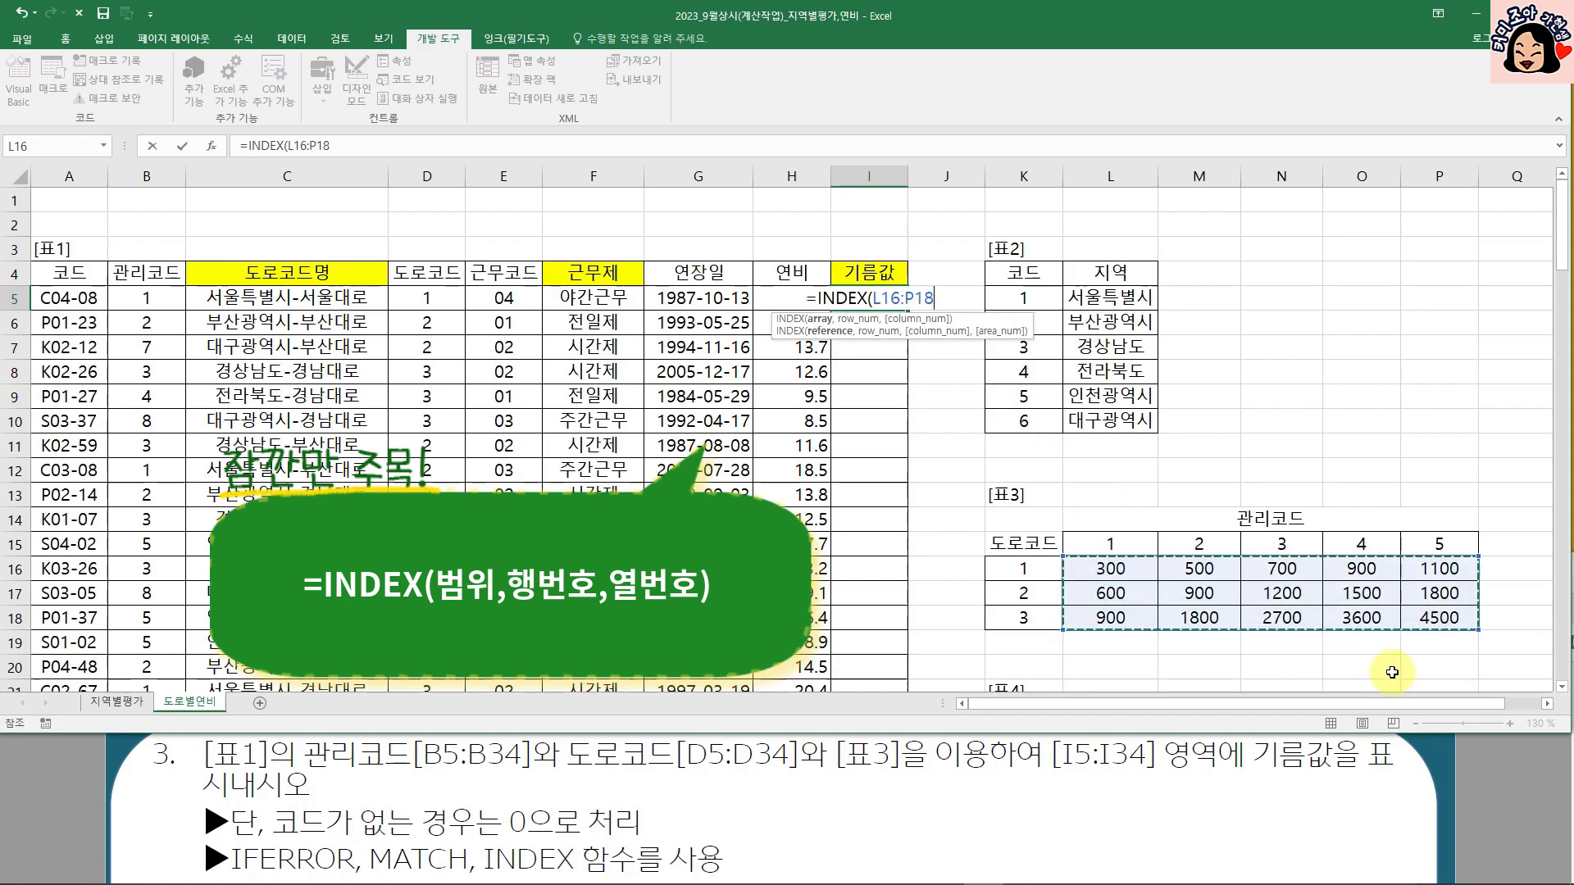
pyautogui.press('F4')
pyautogui.write(',')
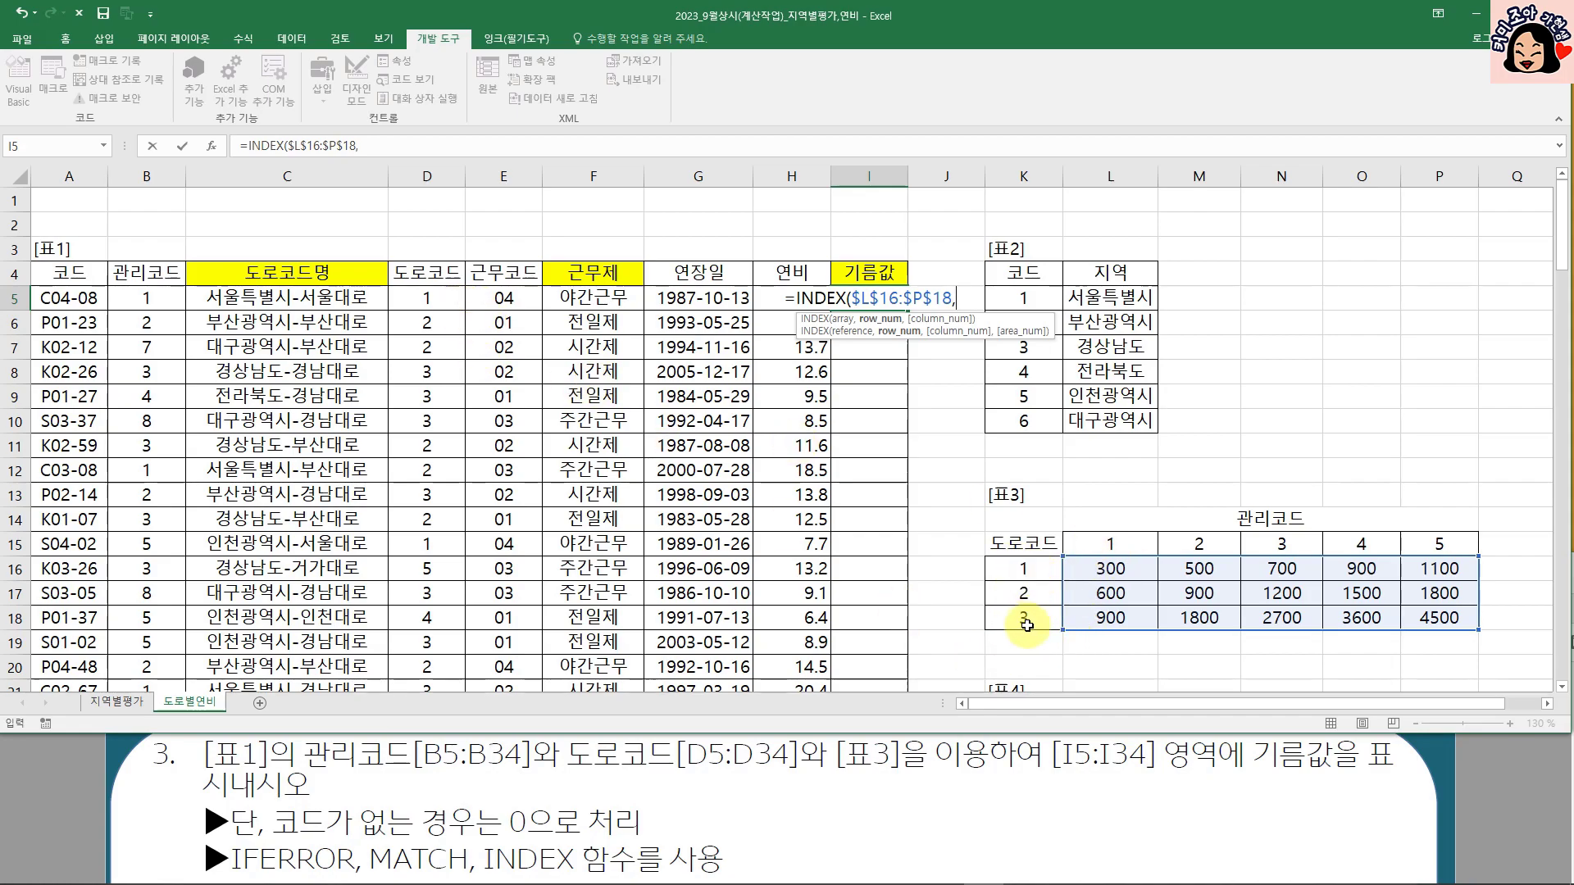
# - Add MATCH(D5,$K$16:$K$18,0) as the row number of the INDEX formula
pyautogui.write('MATCH(')
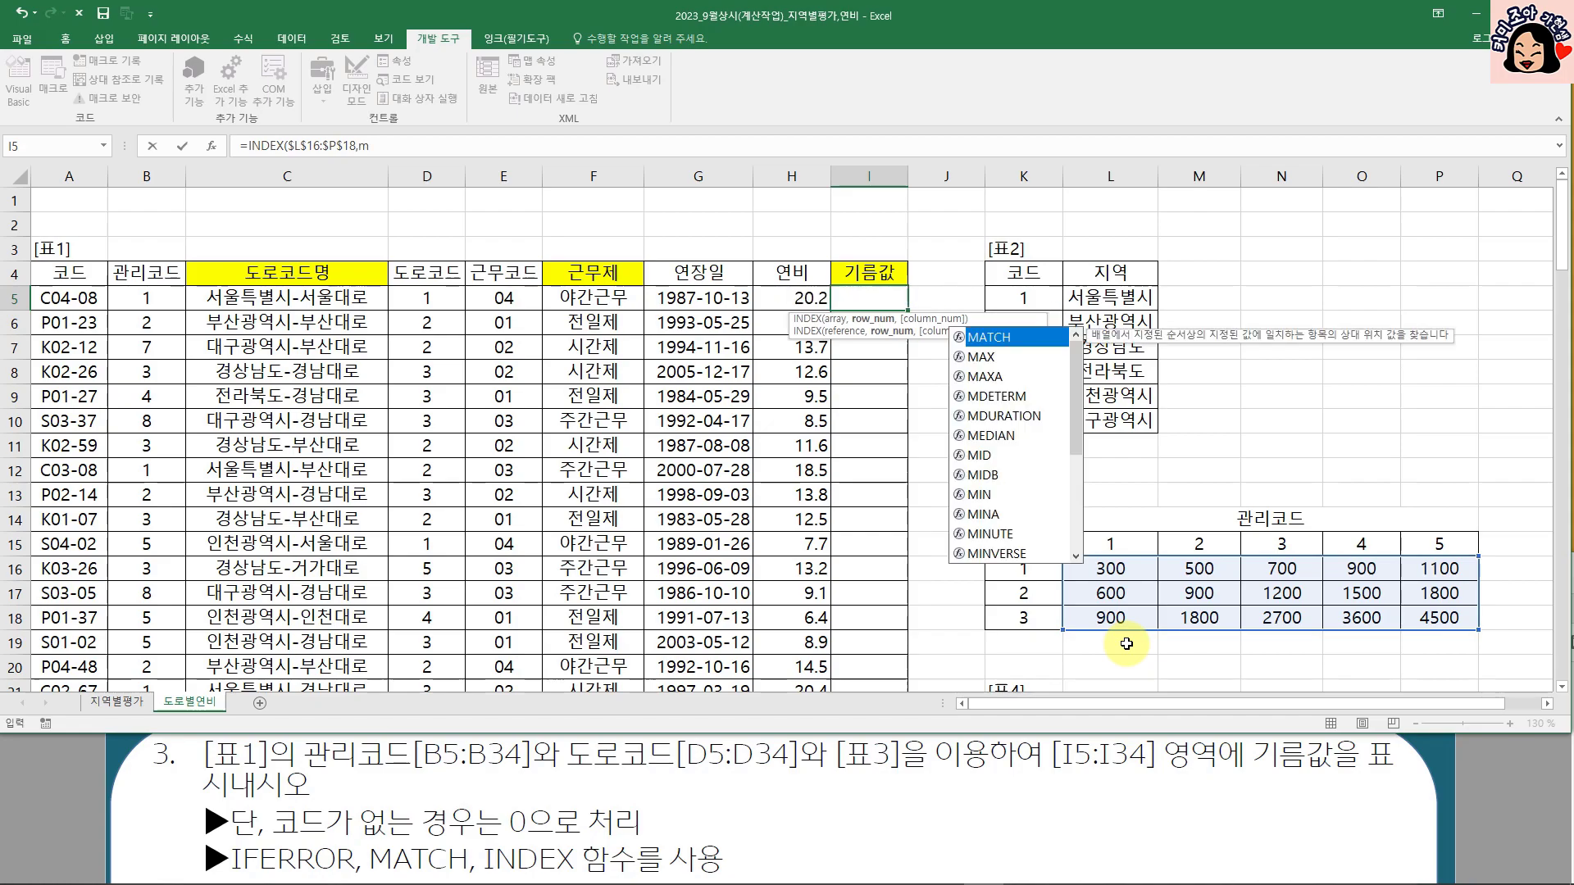
pyautogui.click(424, 295)
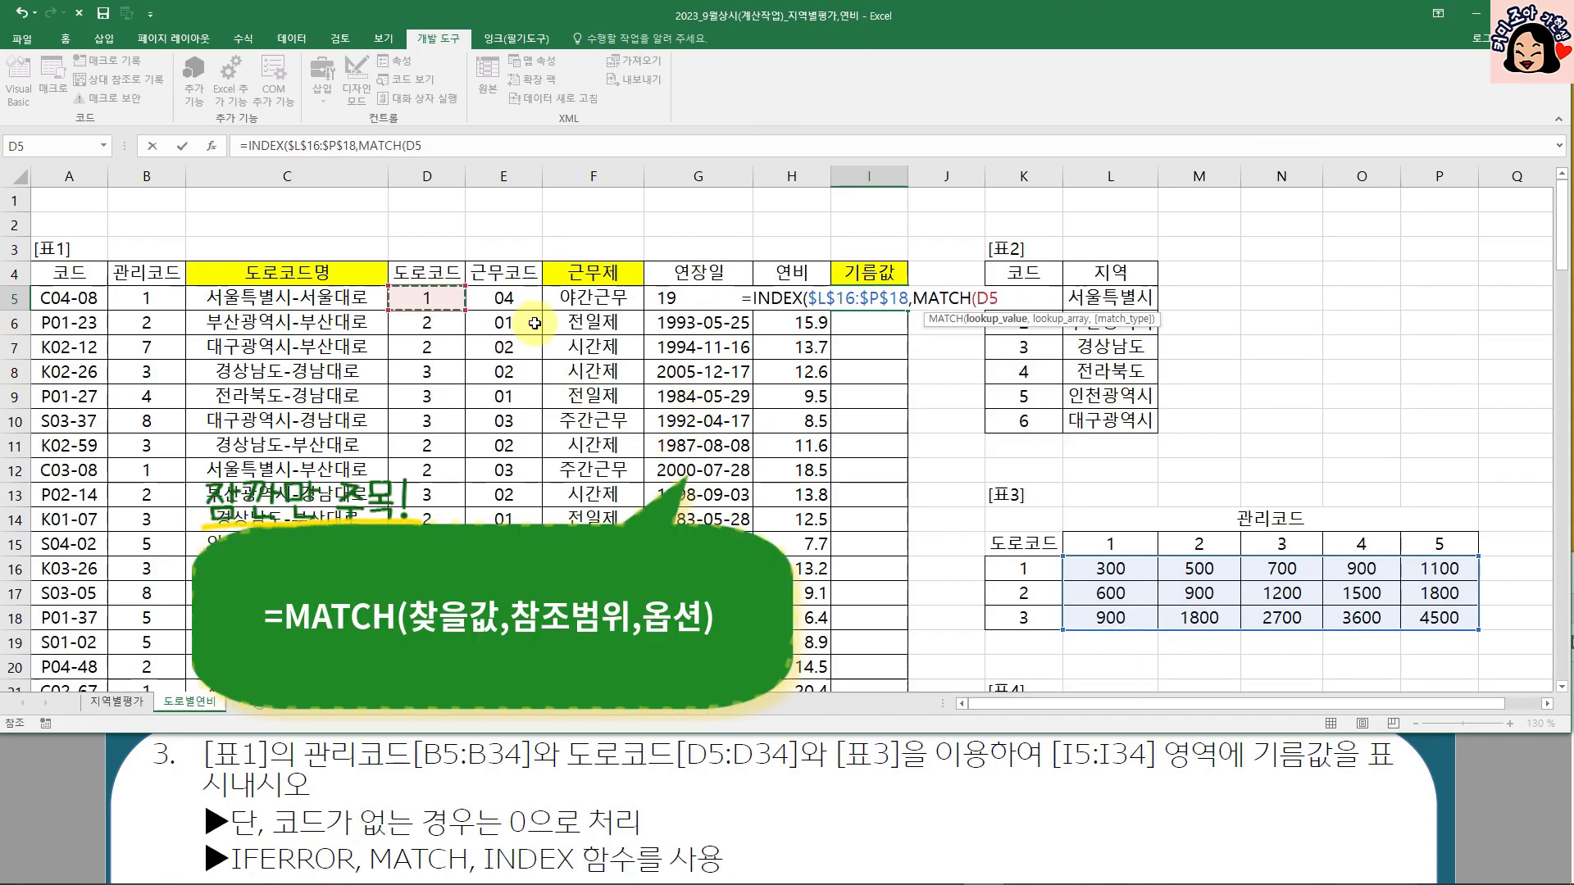
pyautogui.write(',')
pyautogui.moveTo(1025, 566); pyautogui.dragTo(1035, 615)
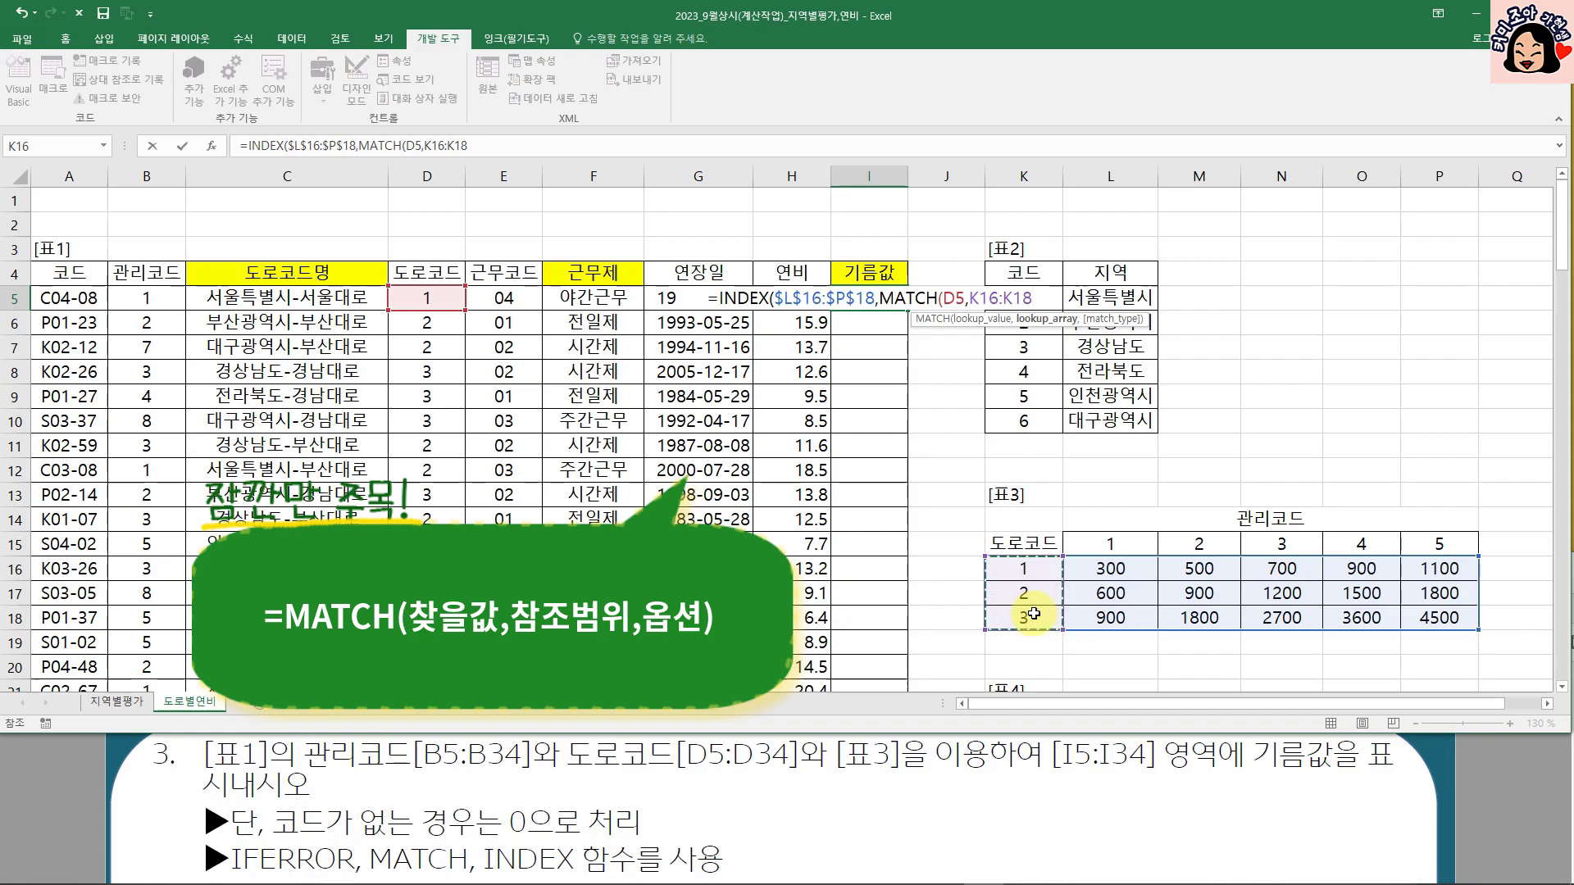
pyautogui.press('F4')
pyautogui.write(',')
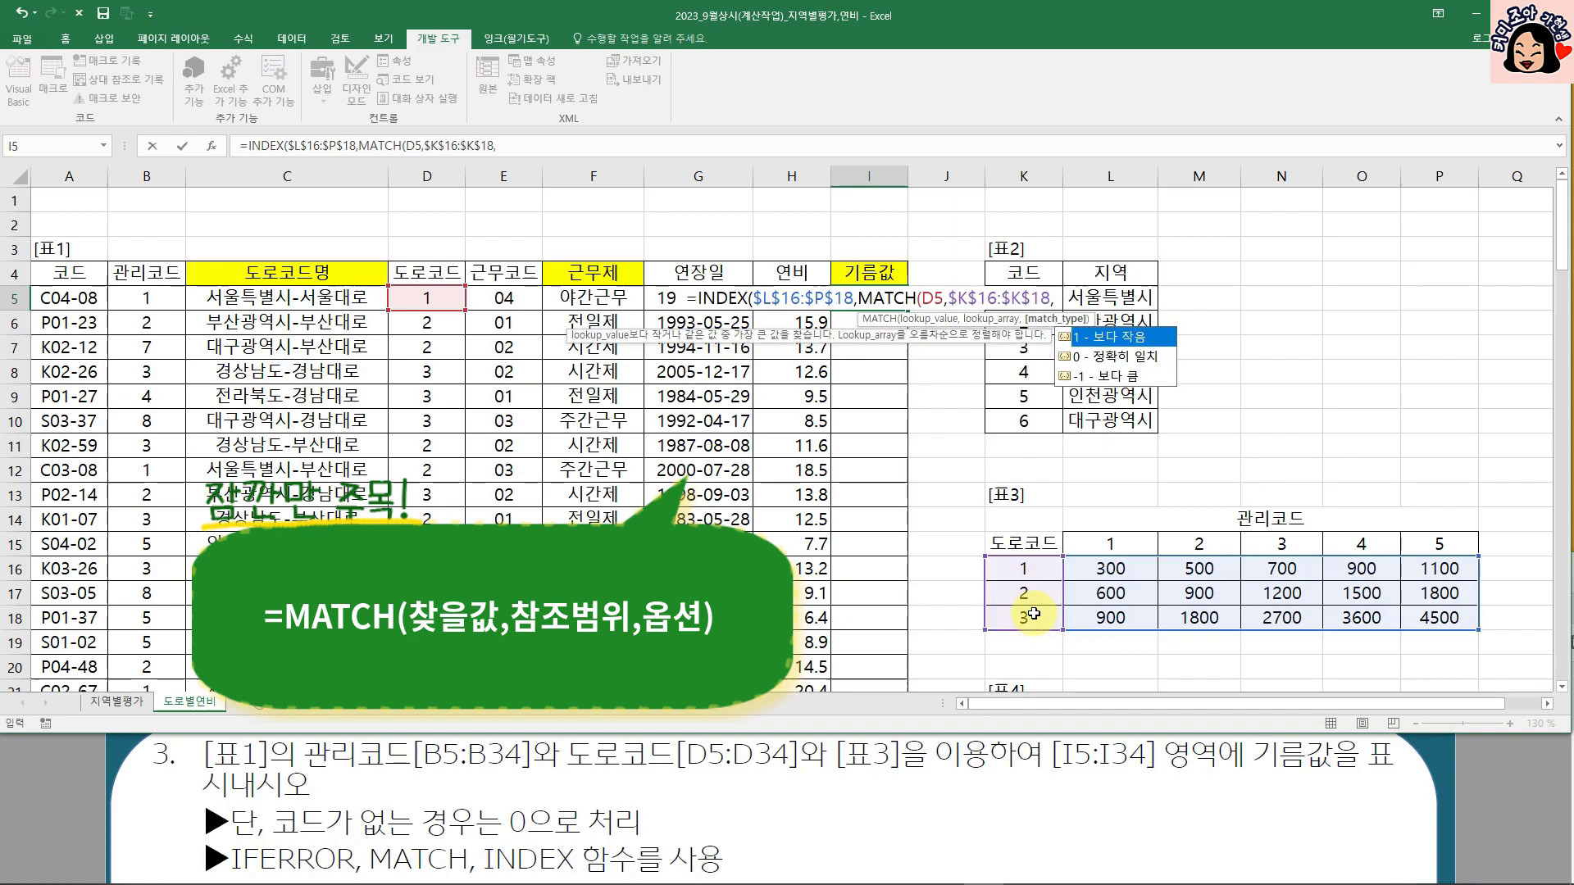
pyautogui.write('0')
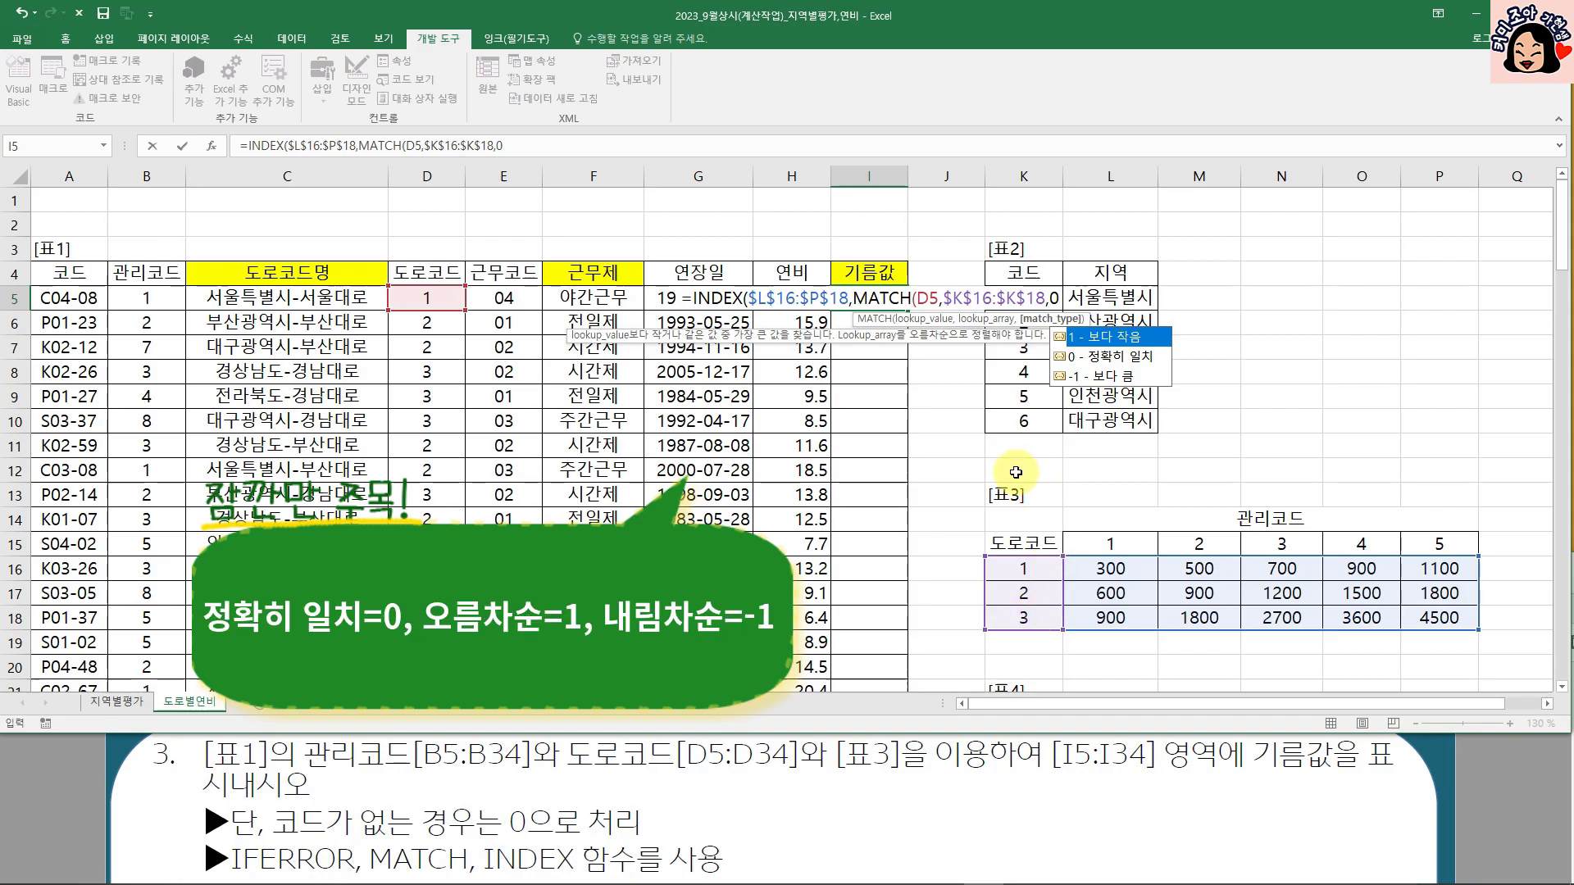
pyautogui.write(')')
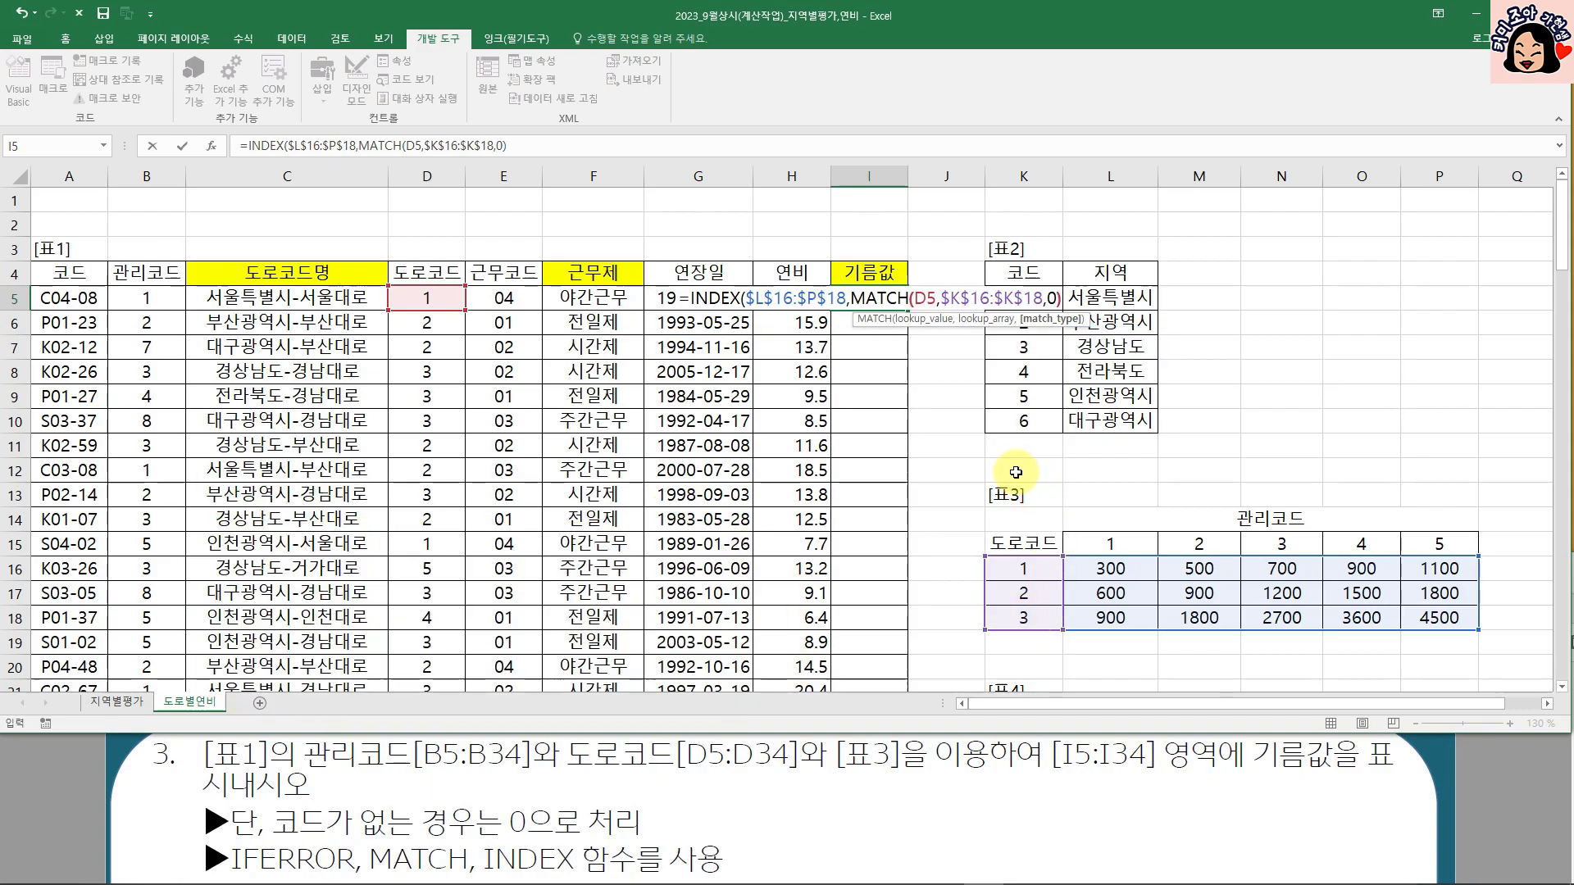
# - Add MATCH(B5,$L$15:$P$15,0) as the column number of the INDEX formula
pyautogui.write(',')
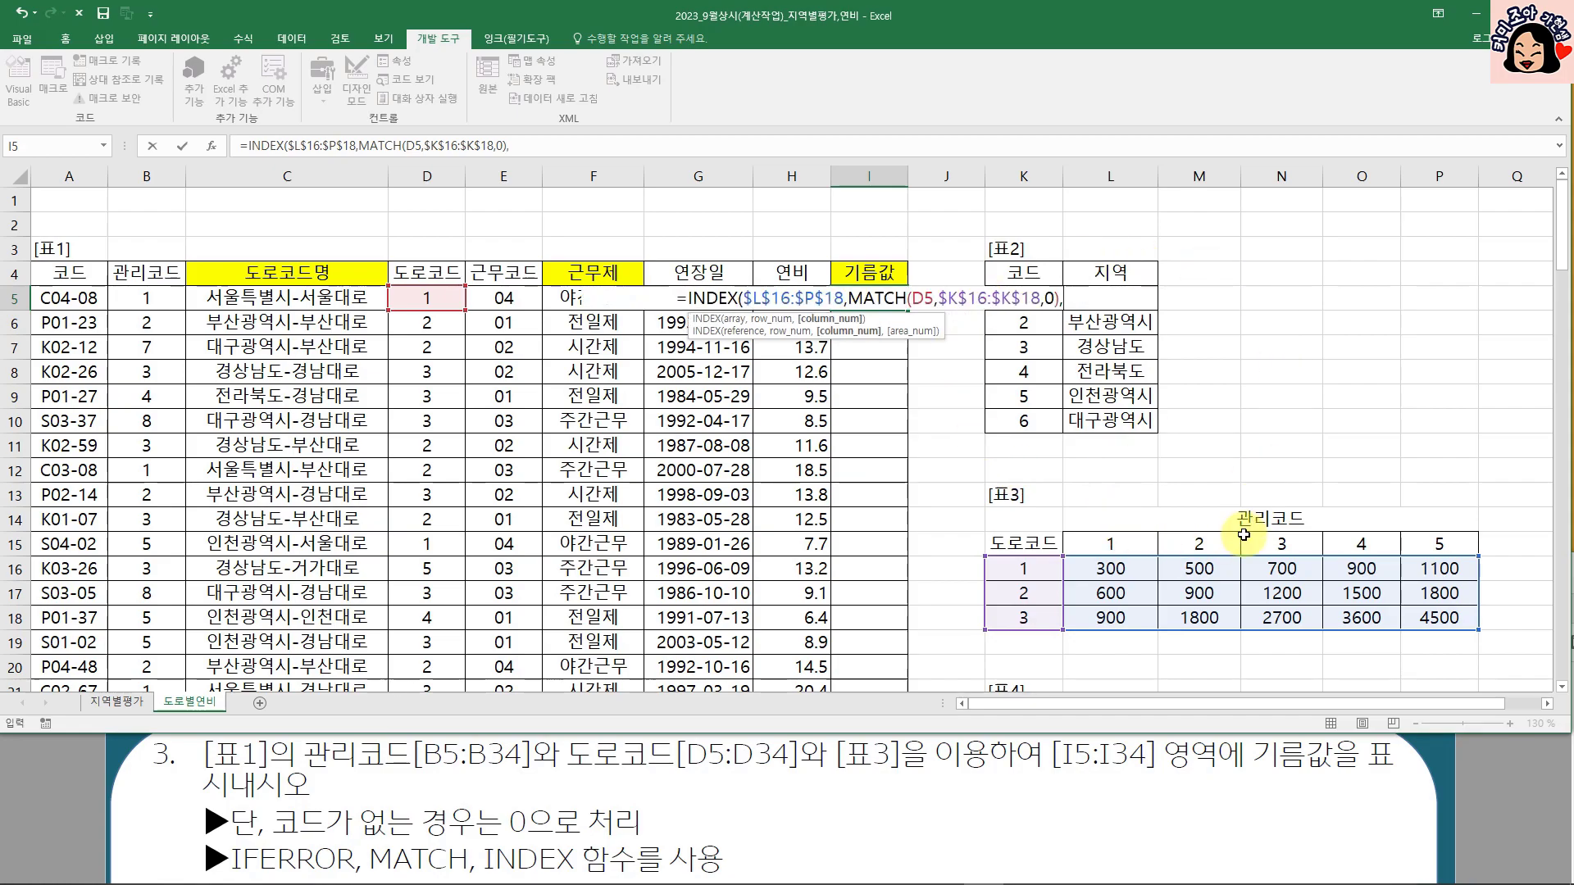
pyautogui.write('m')
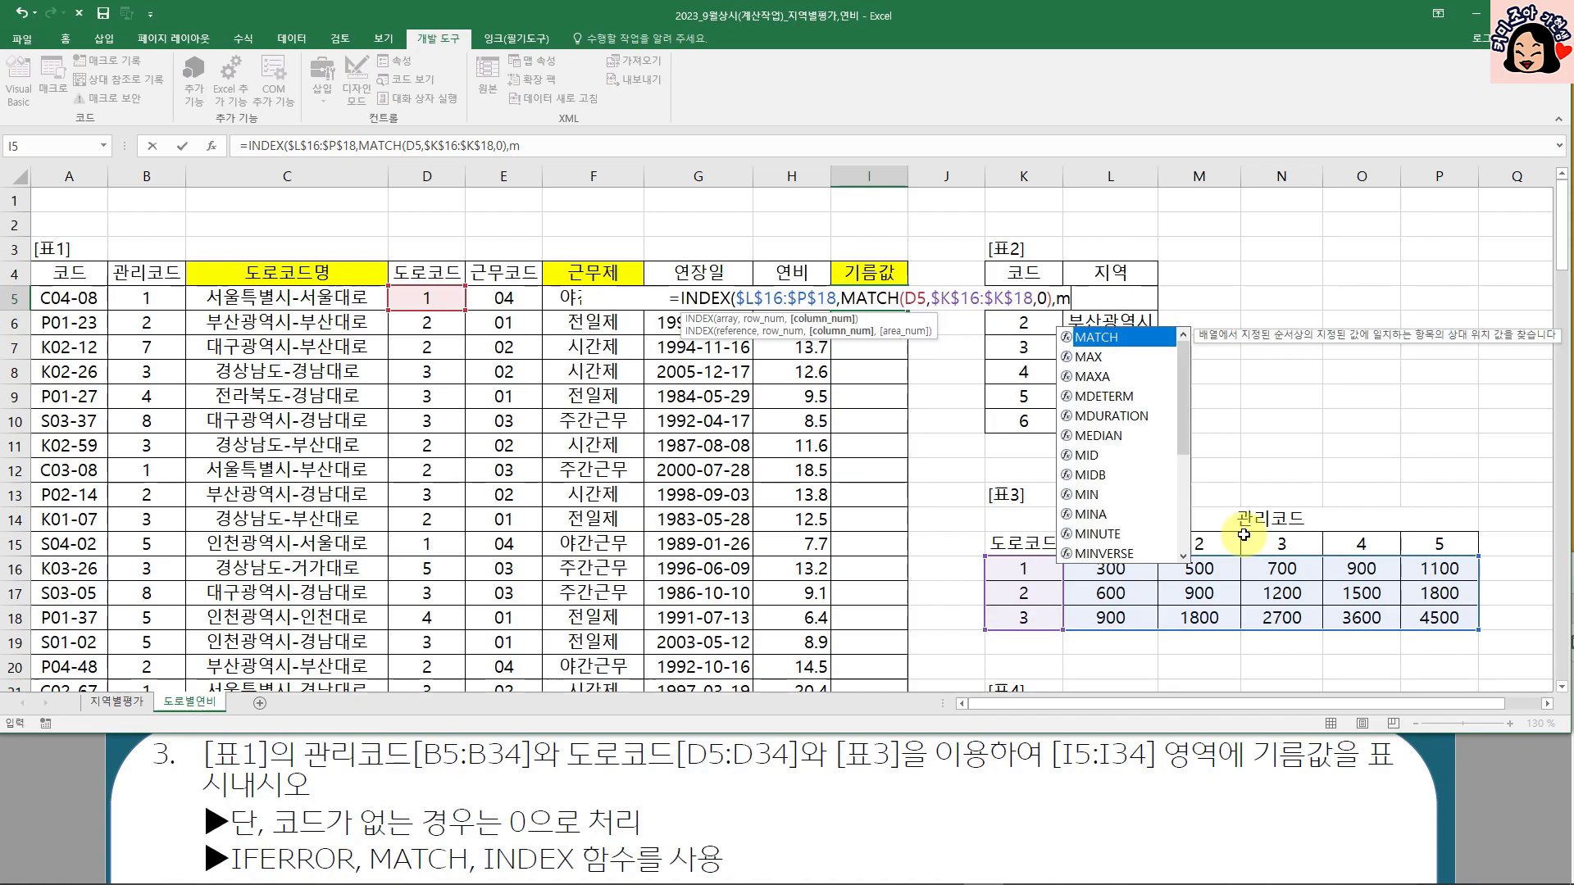
pyautogui.press('Tab')
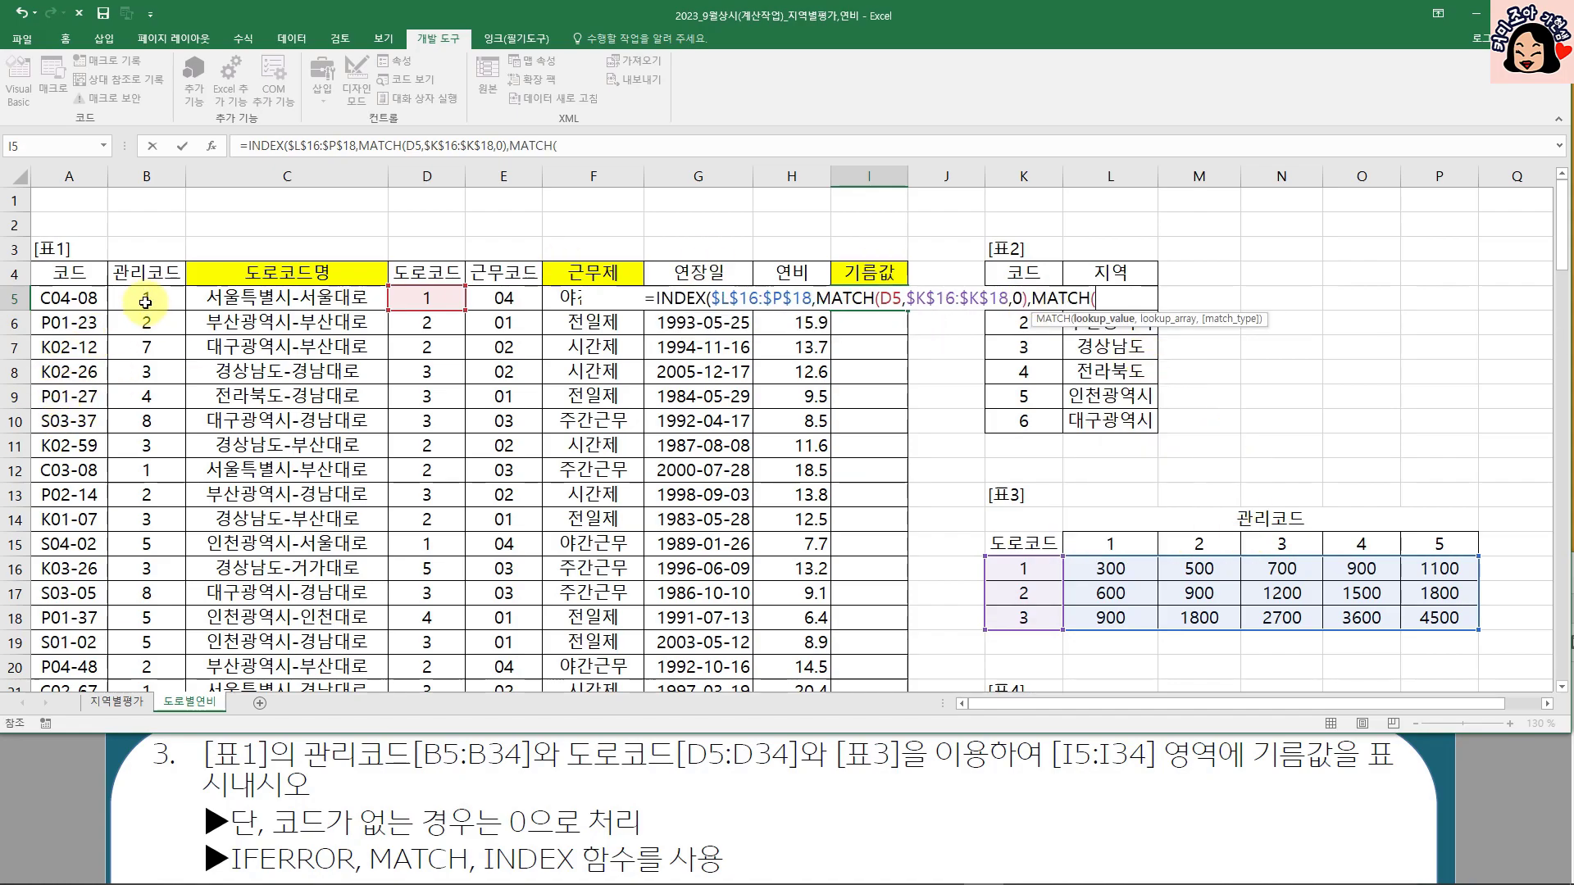
pyautogui.click(145, 303)
pyautogui.write(',')
pyautogui.moveTo(1102, 544); pyautogui.dragTo(1407, 544)
pyautogui.press('F4')
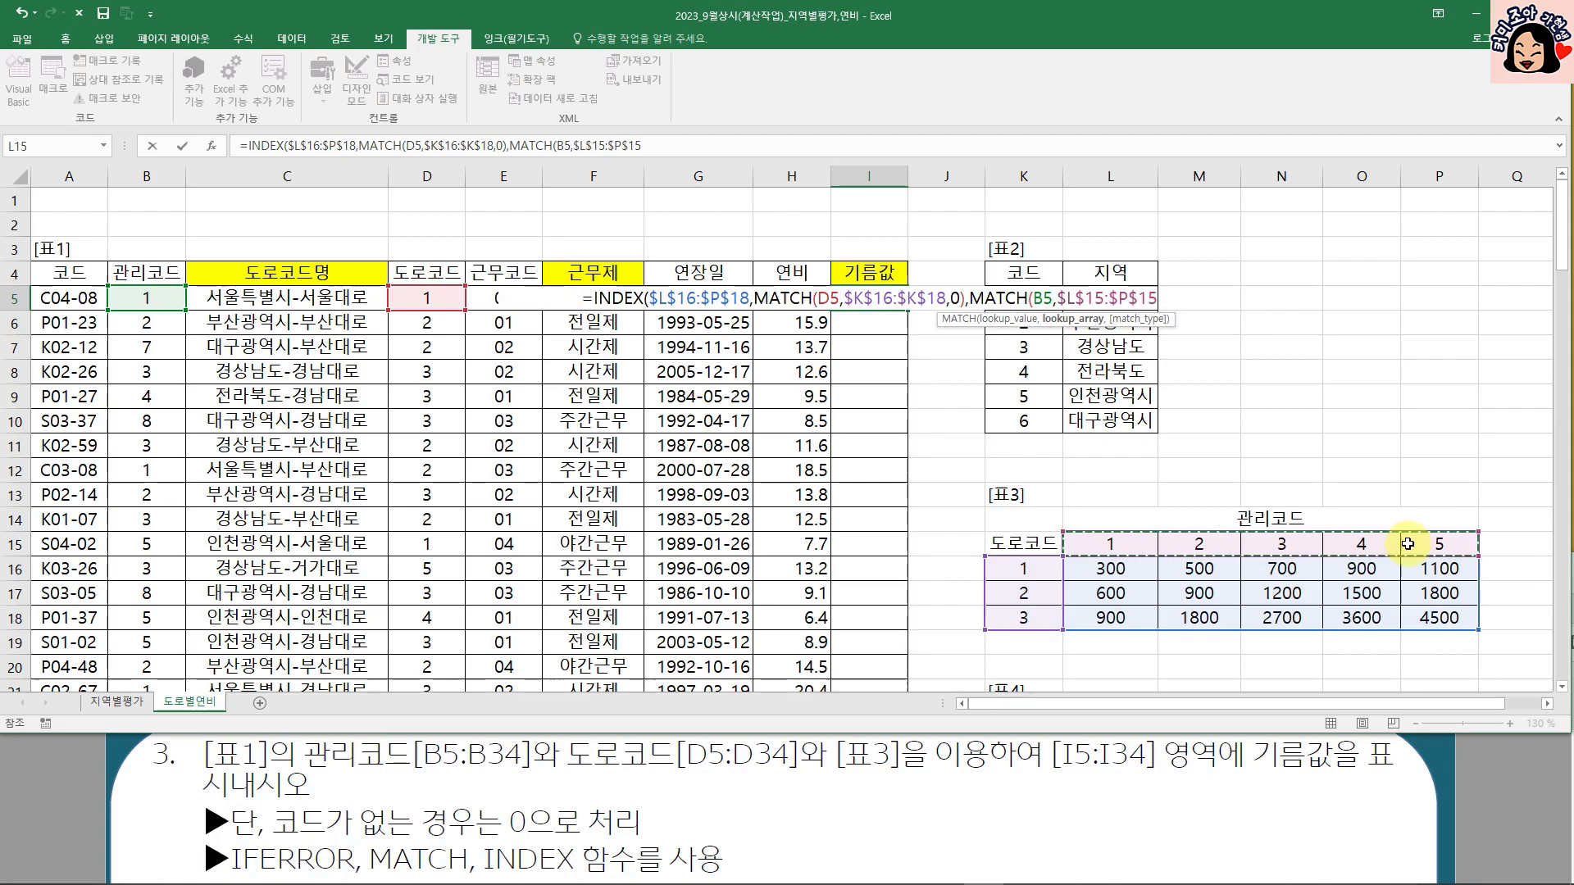
pyautogui.write(',0')
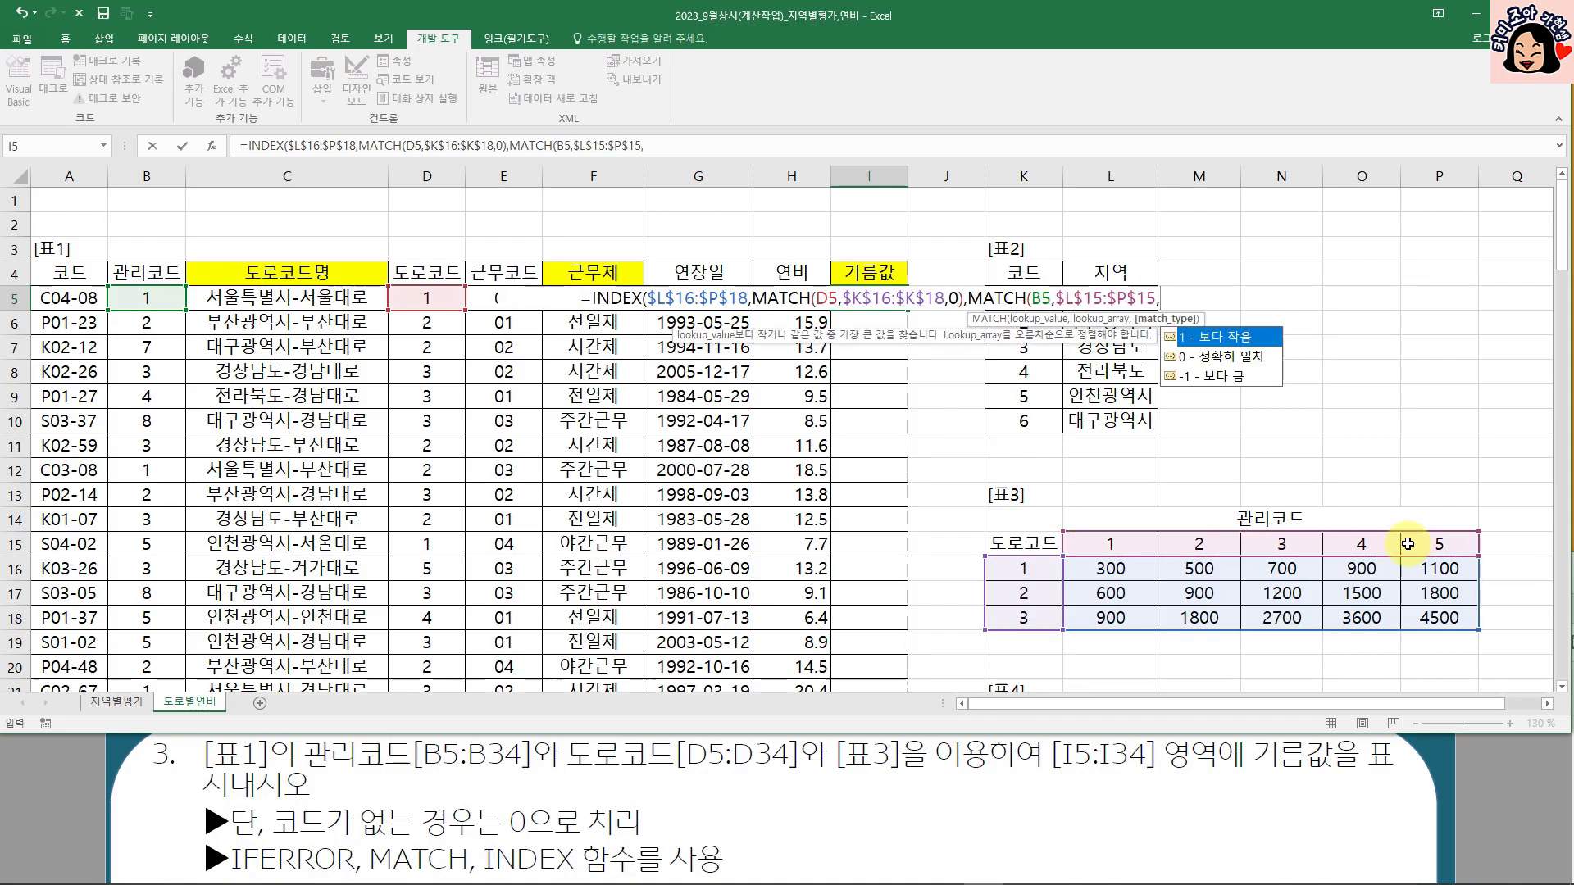
pyautogui.write(')')
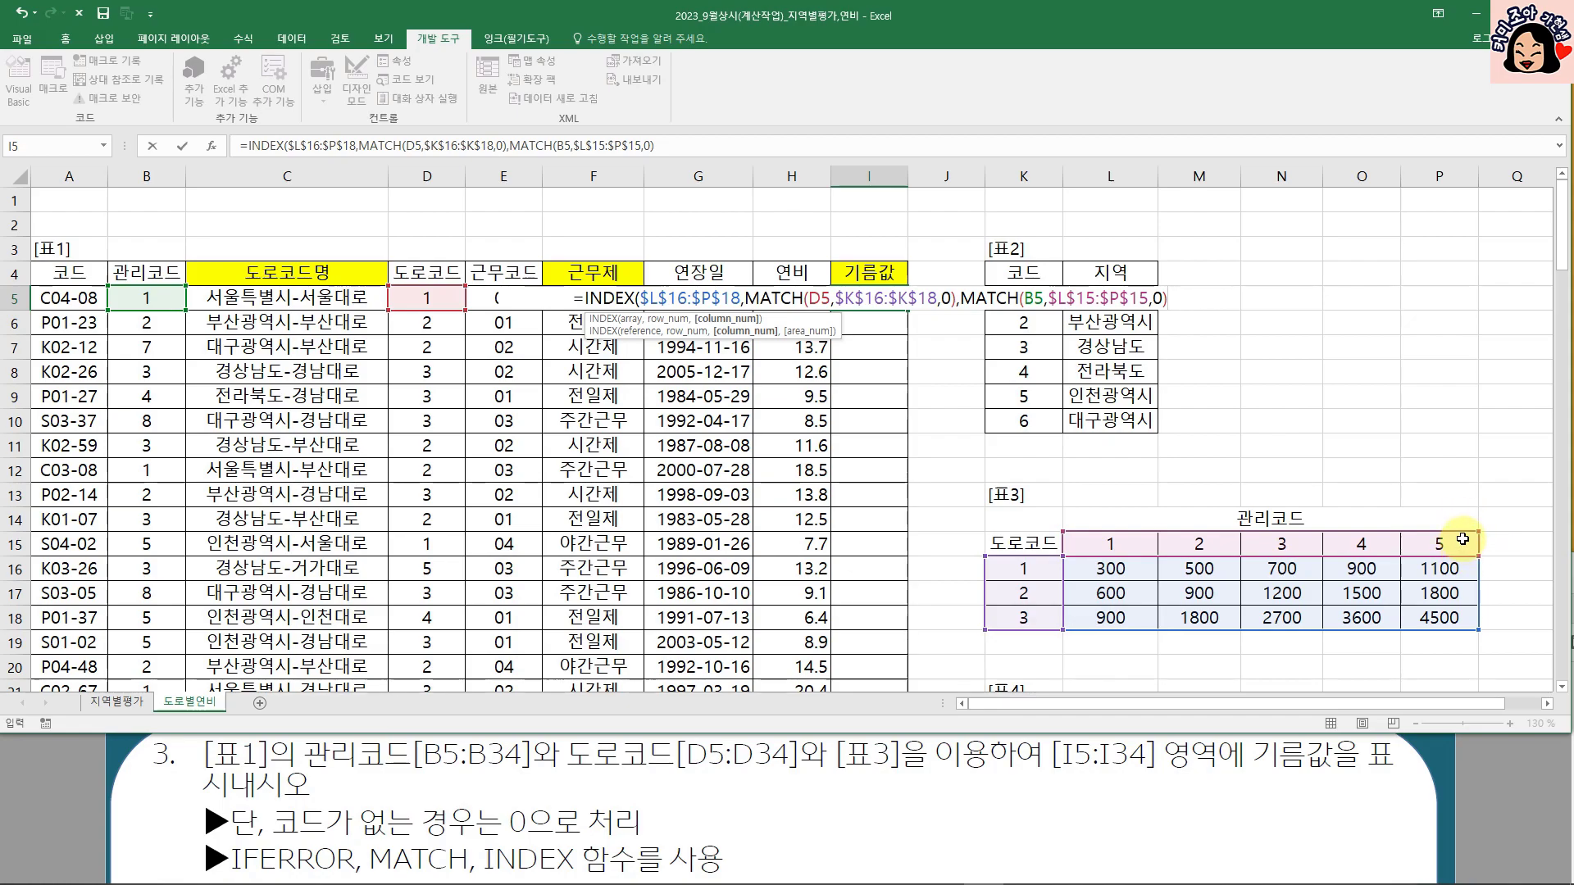
# - Complete the INDEX formula in I5, fill it down the 기름값 column and check cell I7
pyautogui.write(')')
pyautogui.hotkey('ctrl', 'Return')
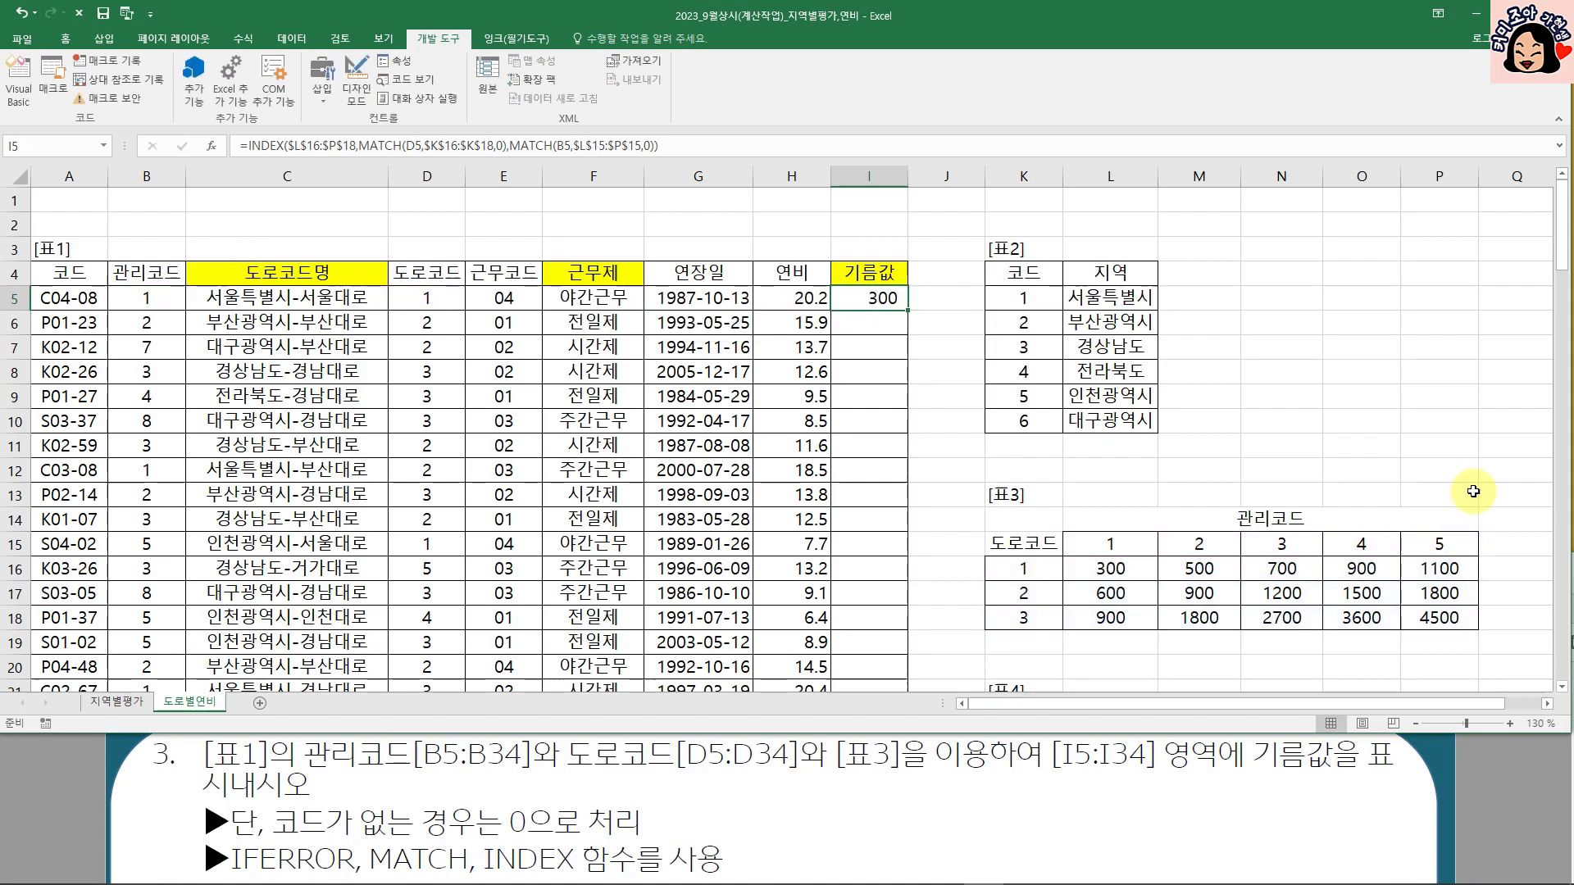
pyautogui.doubleClick(910, 313)
pyautogui.click(863, 347)
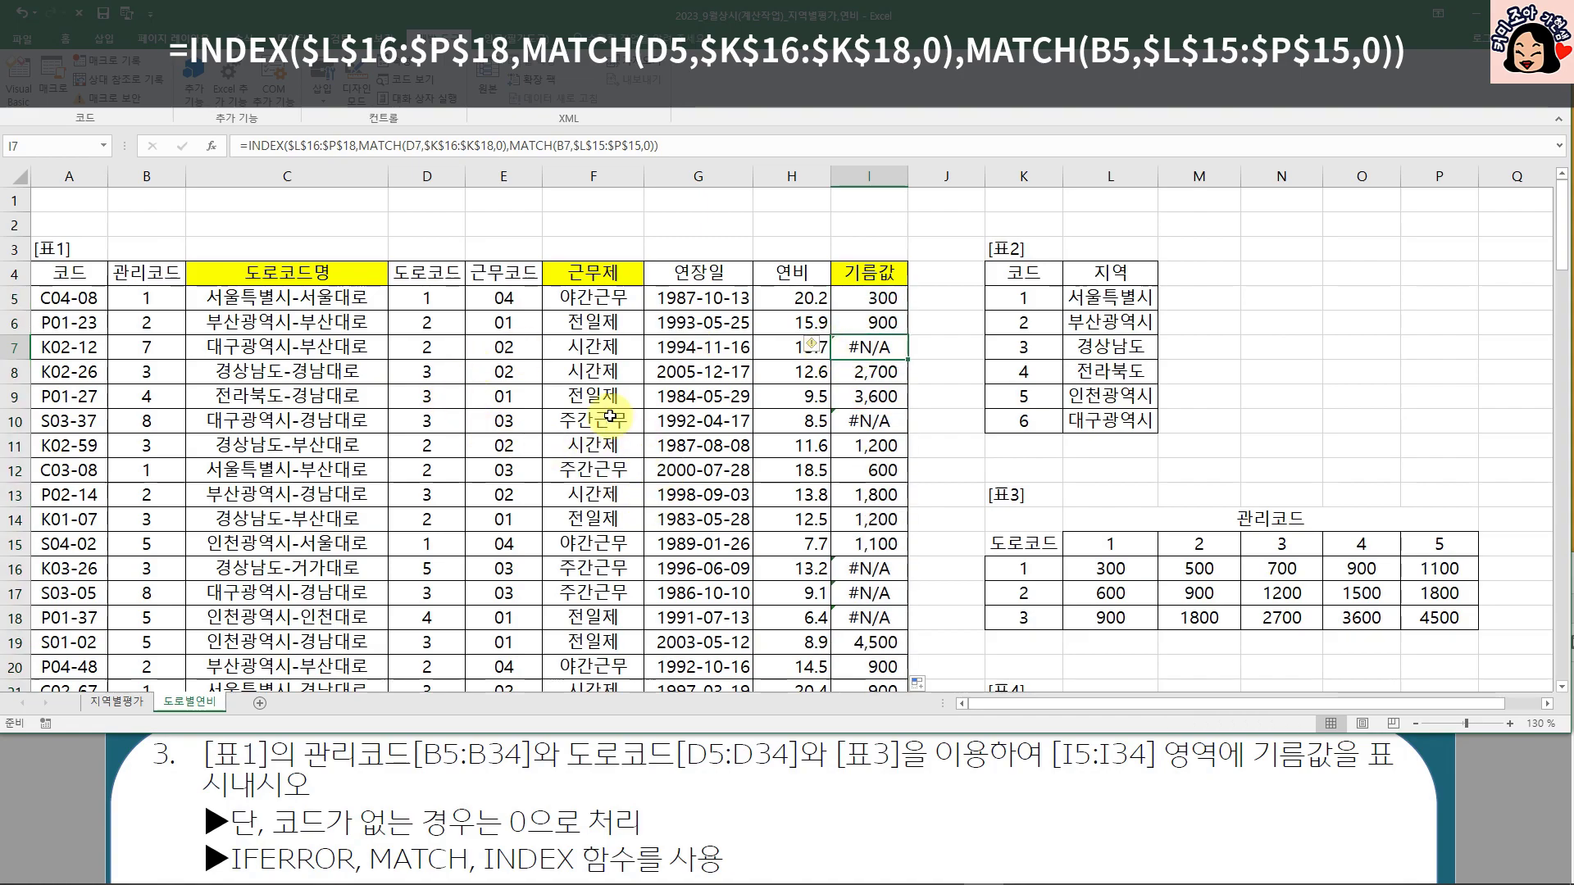
# - Wrap the INDEX formula in I5 in IFERROR with 0 as the value returned on an error
pyautogui.click(881, 296)
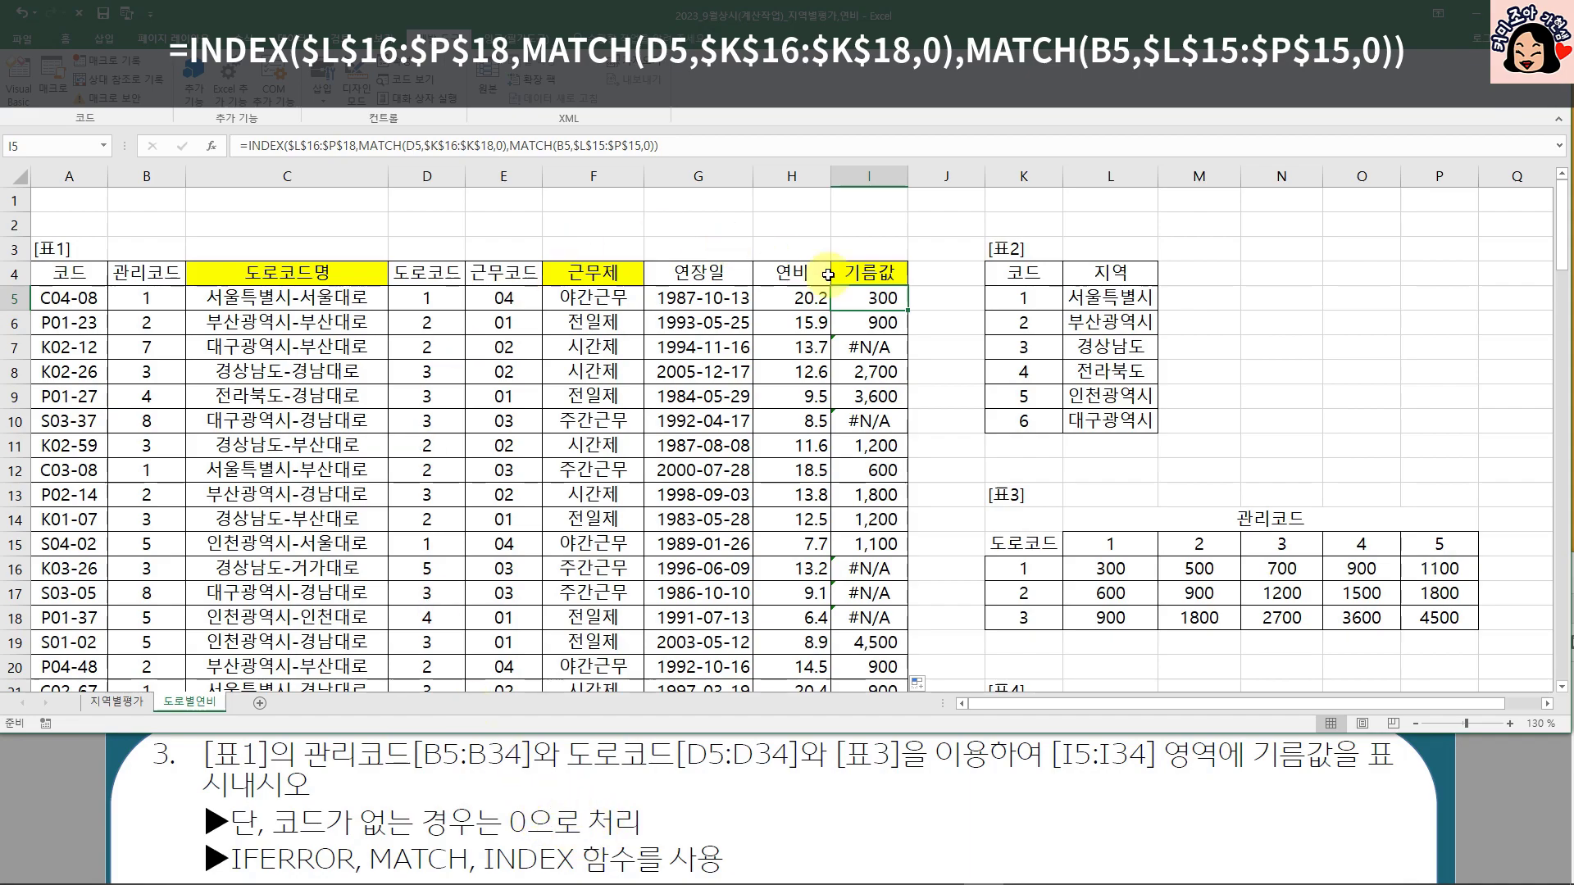
pyautogui.doubleClick(875, 296)
pyautogui.click(581, 301)
pyautogui.write('if')
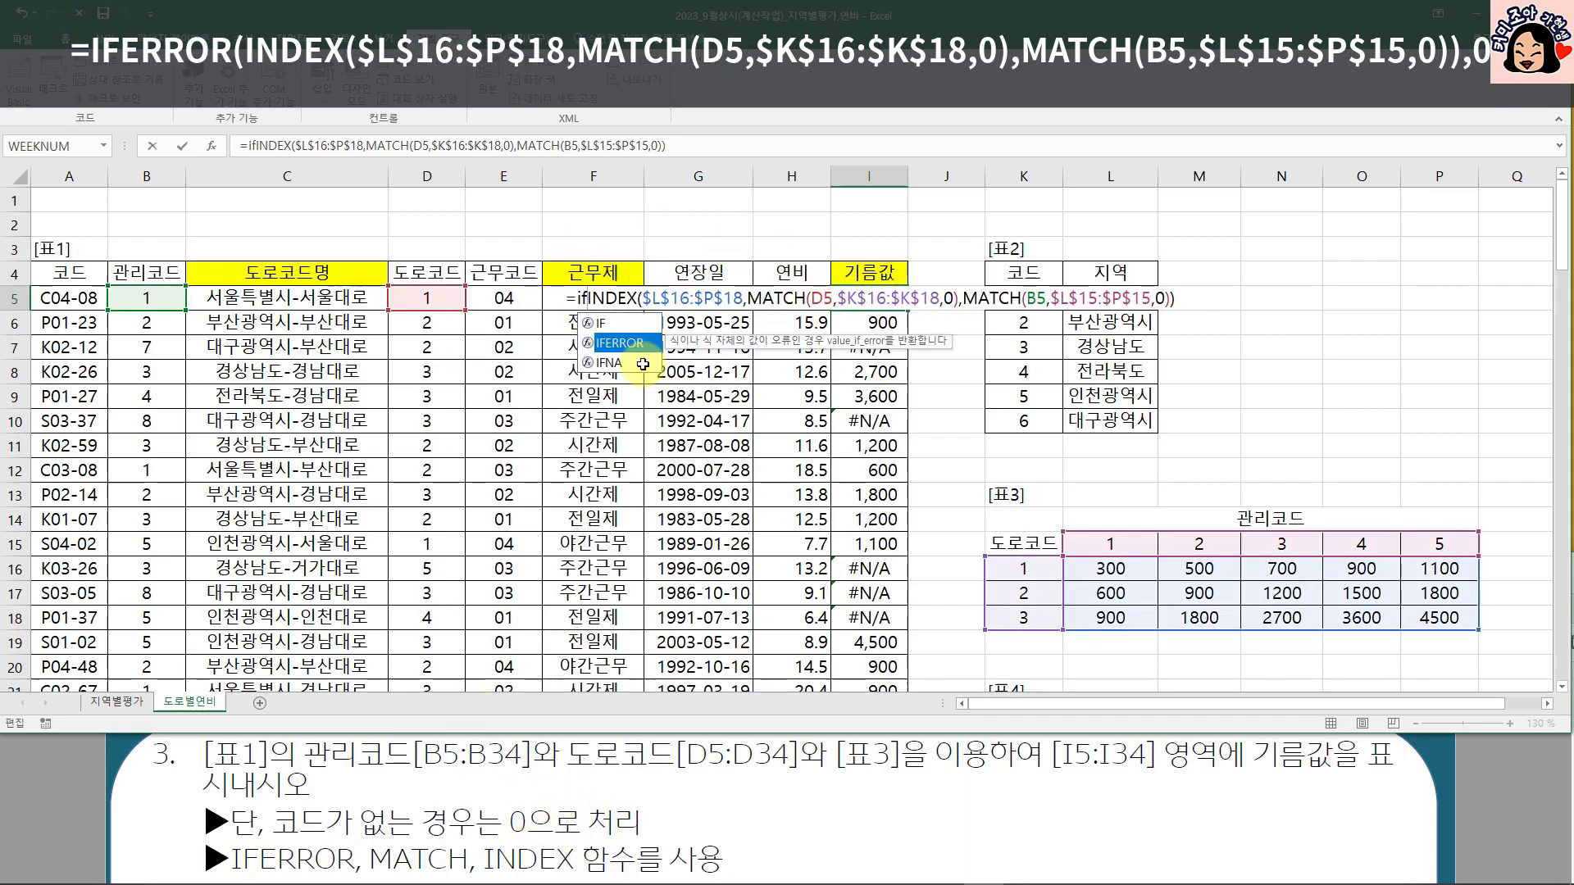
pyautogui.press('Tab')
pyautogui.moveTo(617, 298); pyautogui.dragTo(1245, 300)
pyautogui.press('End')
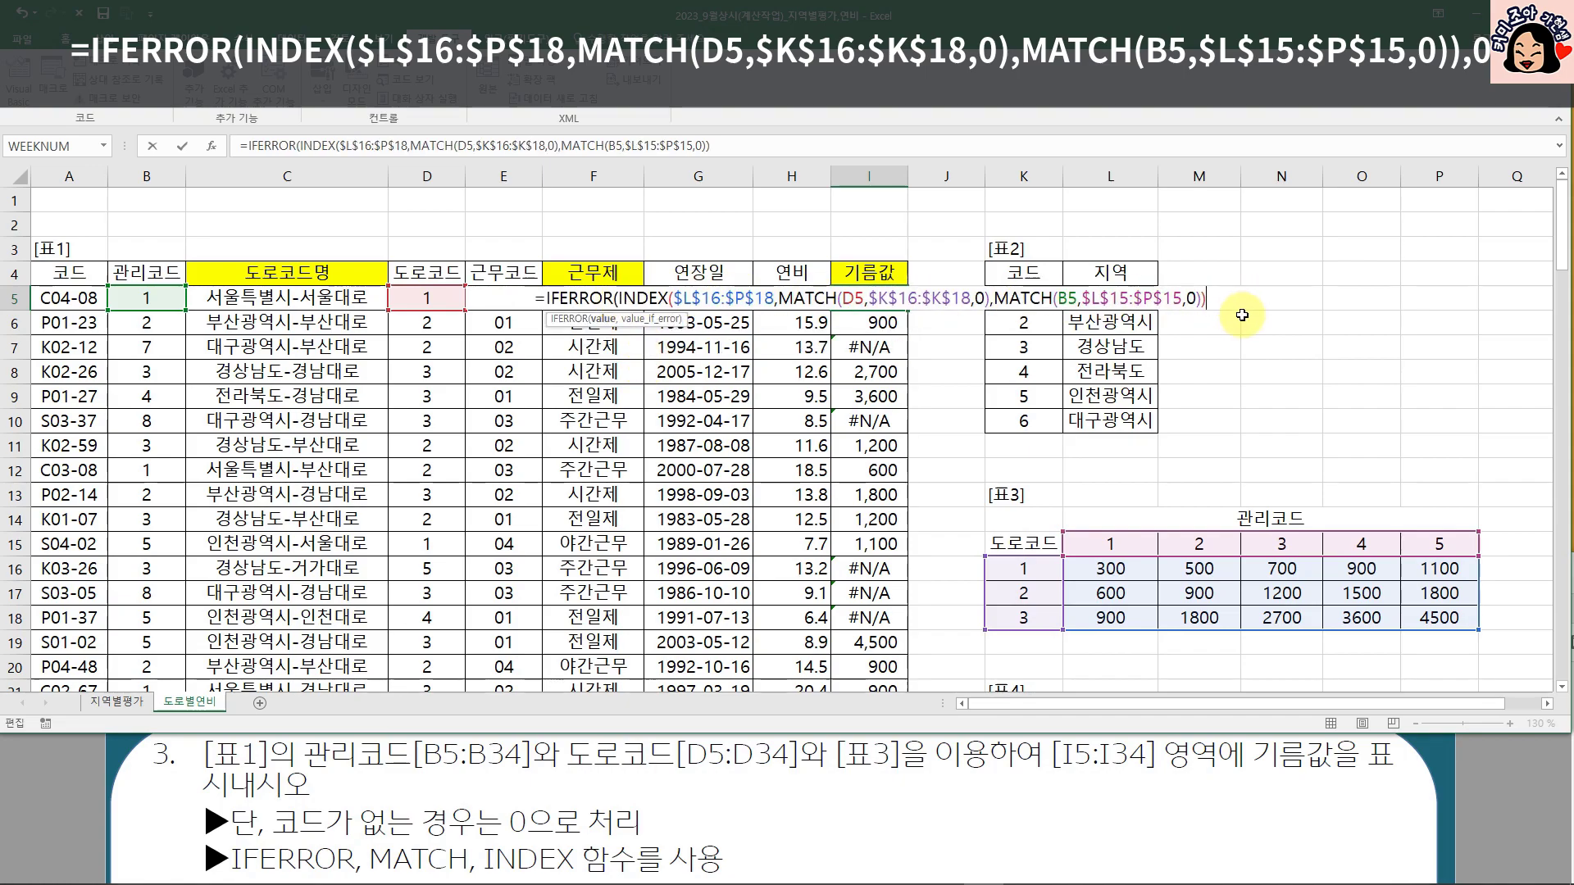
pyautogui.write(',0')
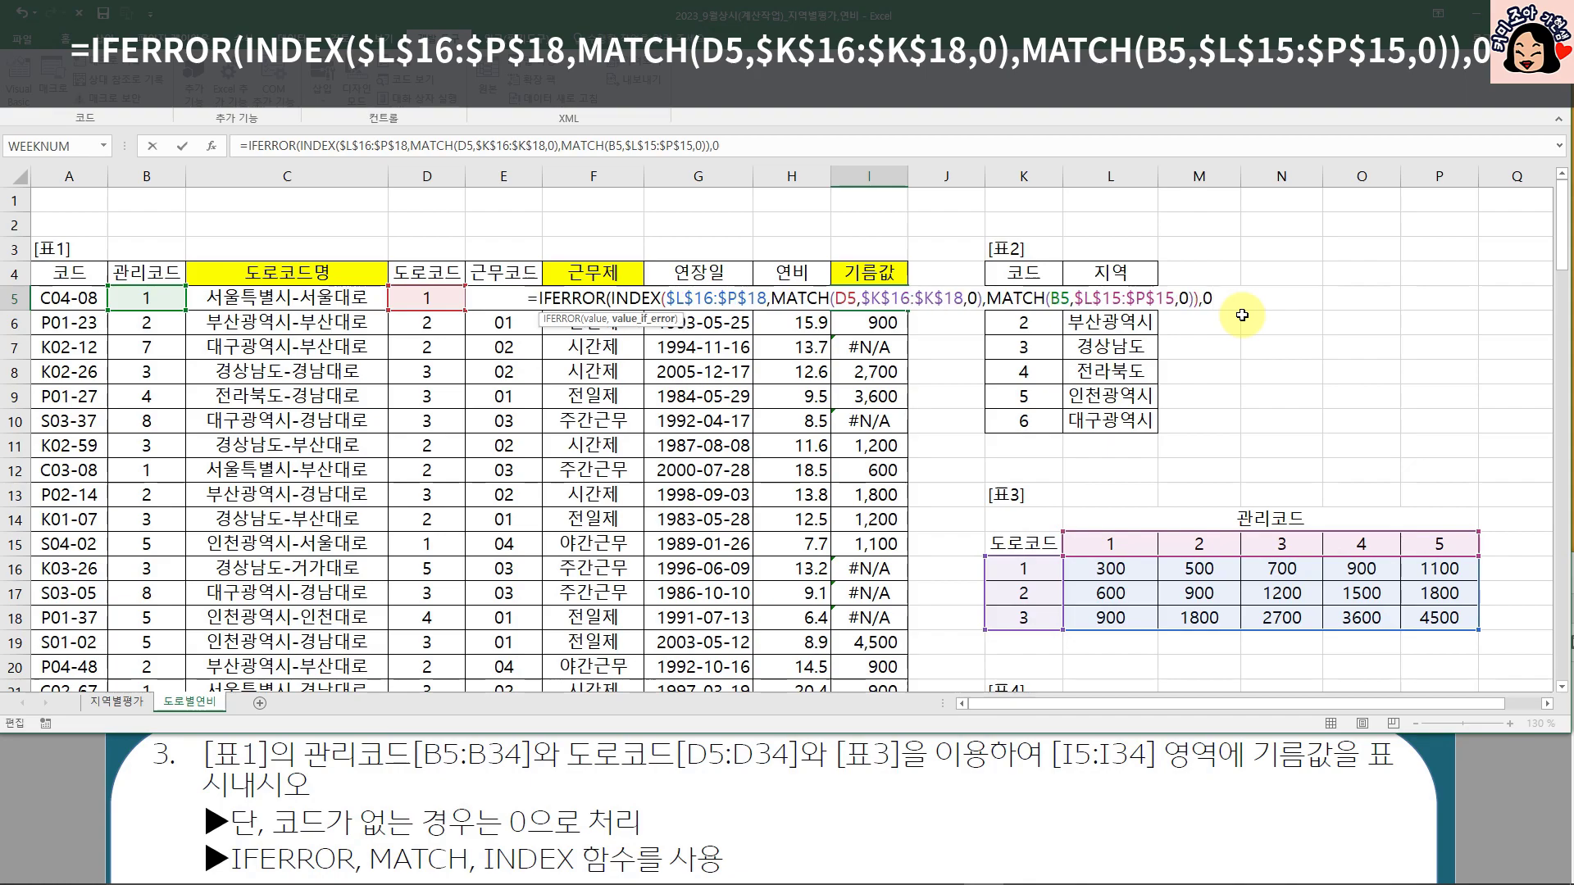
pyautogui.hotkey('ctrl', 'Return')
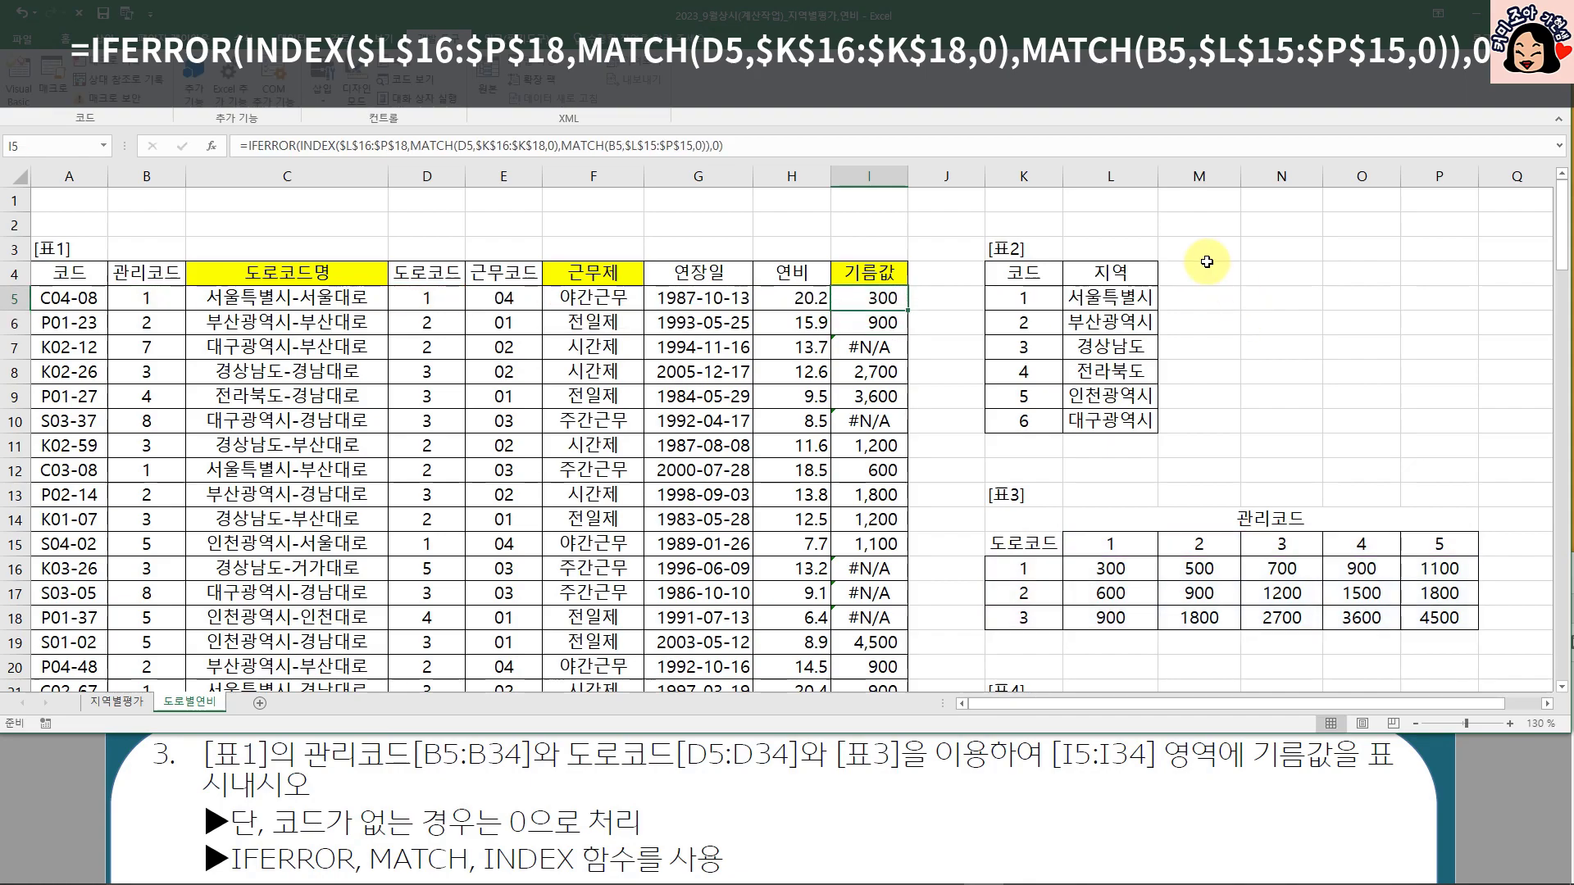
# - Fill the IFERROR formula from I5 down the 기름값 column and check cells I7, I10 and I16
pyautogui.doubleClick(912, 312)
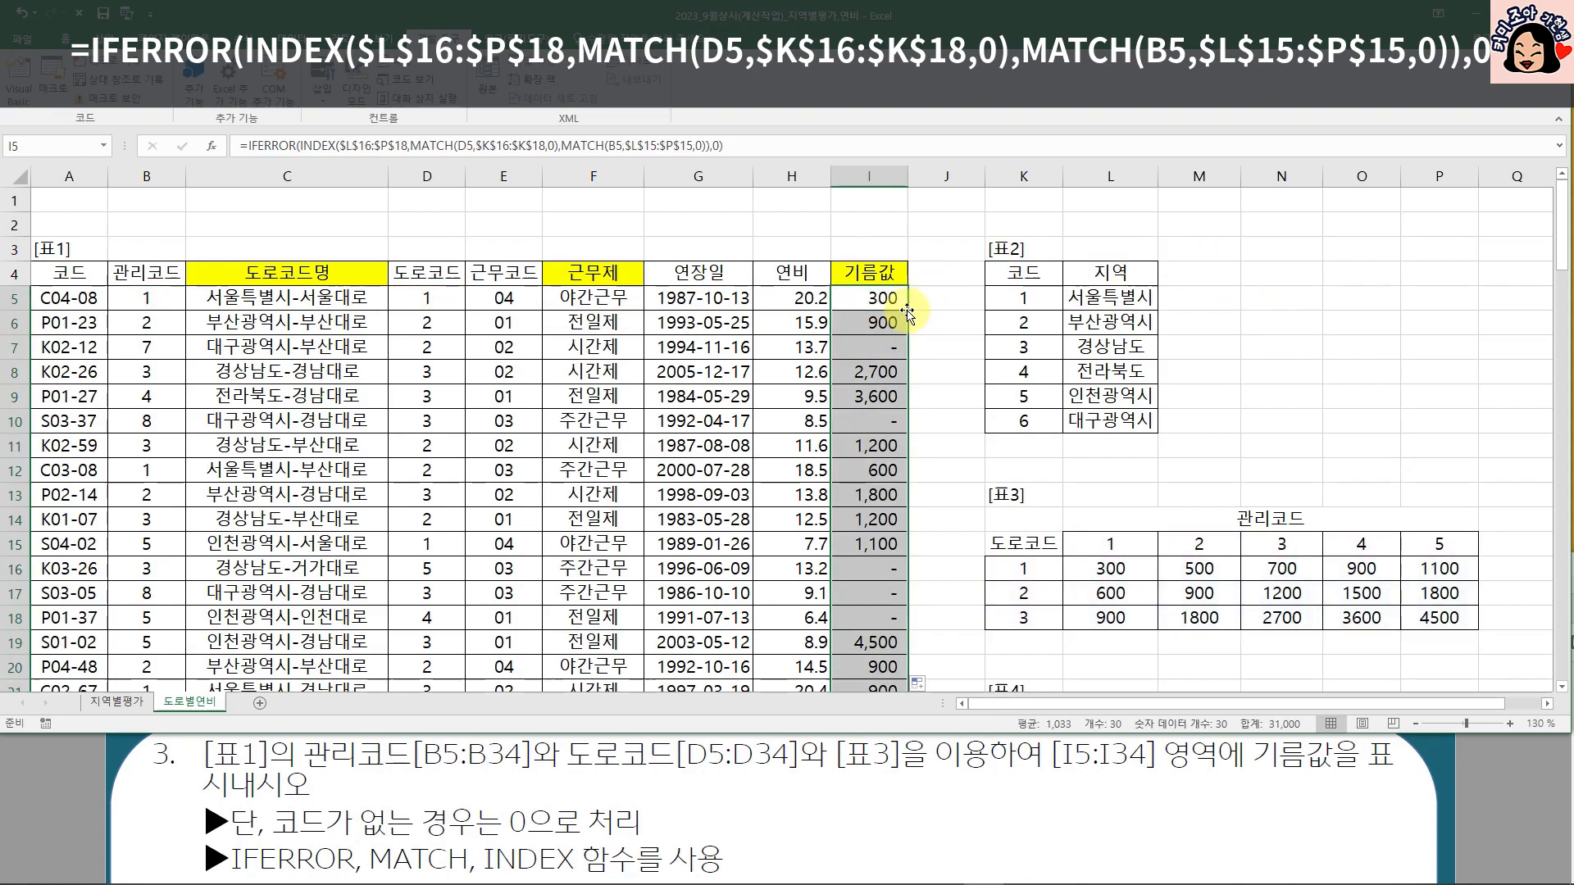
pyautogui.click(882, 348)
pyautogui.click(887, 424)
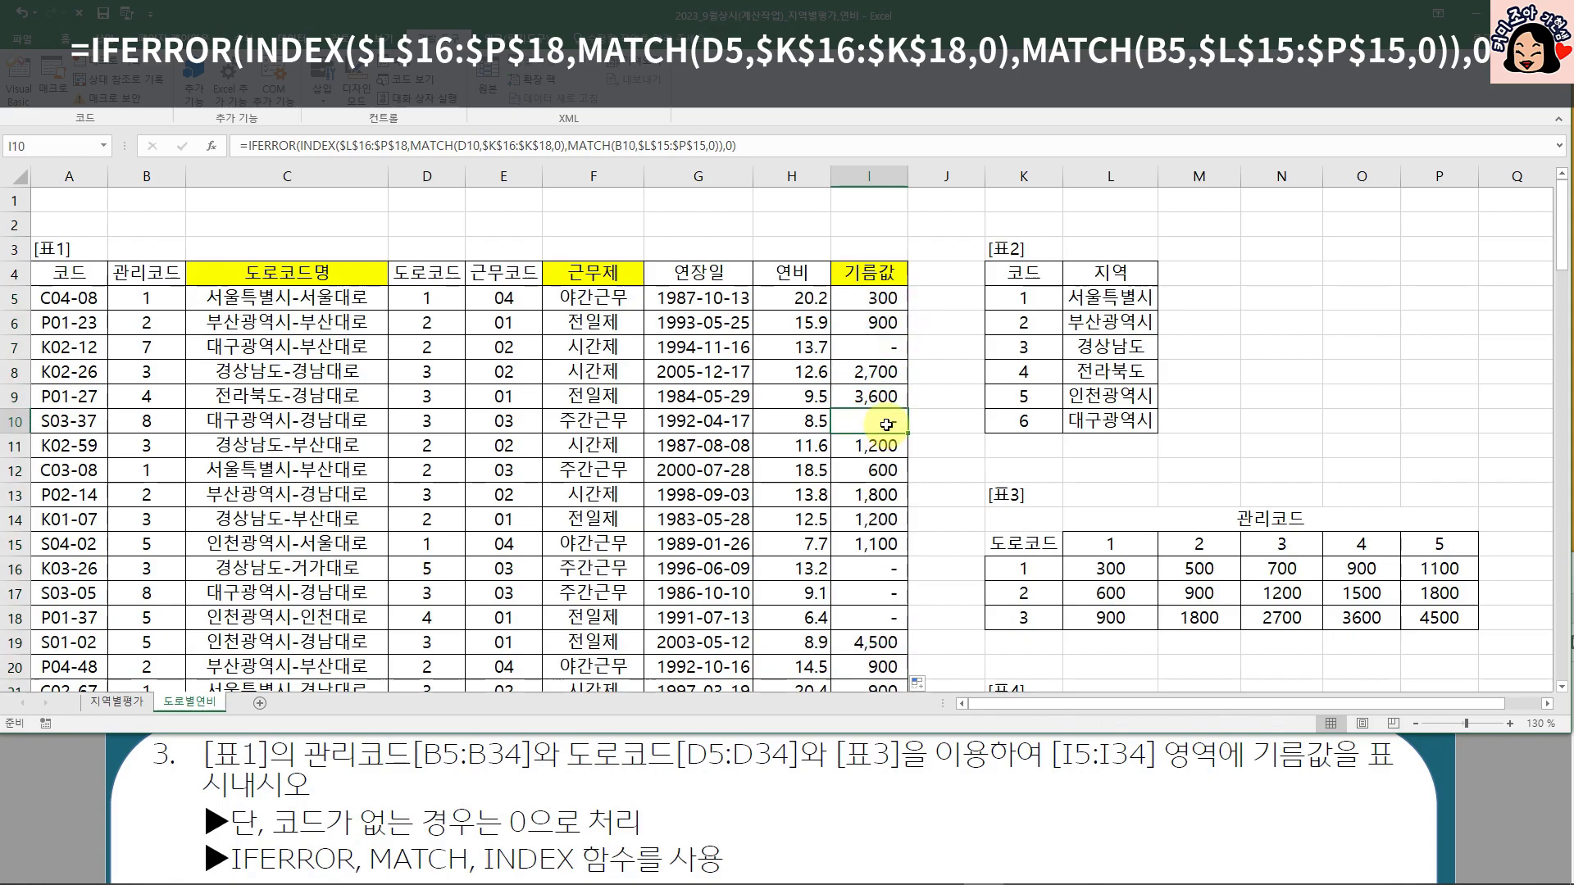
pyautogui.click(886, 565)
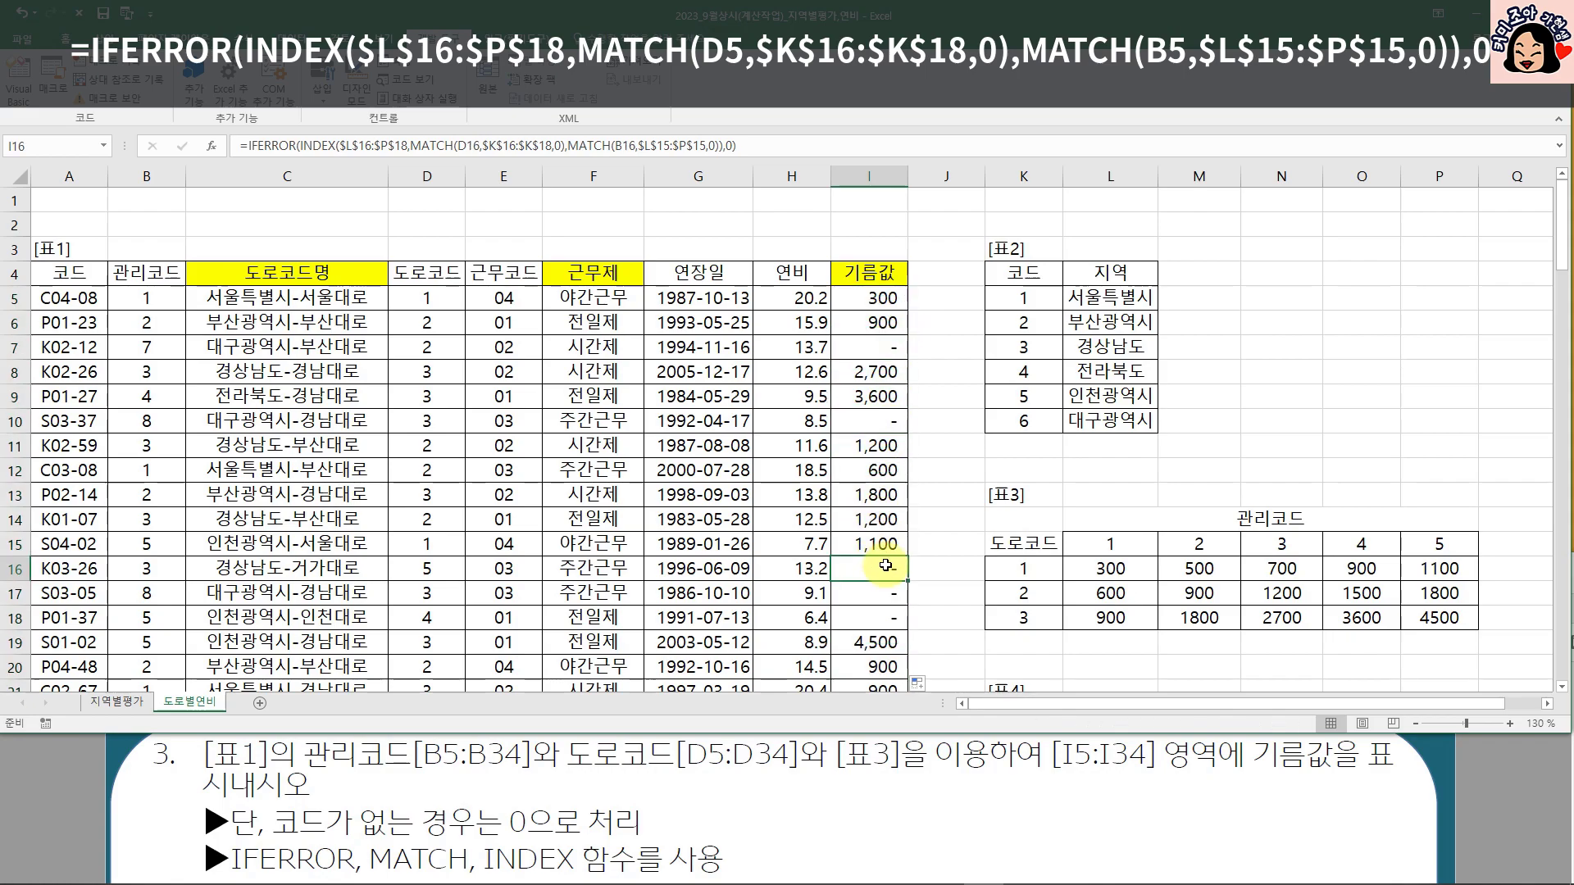
pyautogui.click(876, 344)
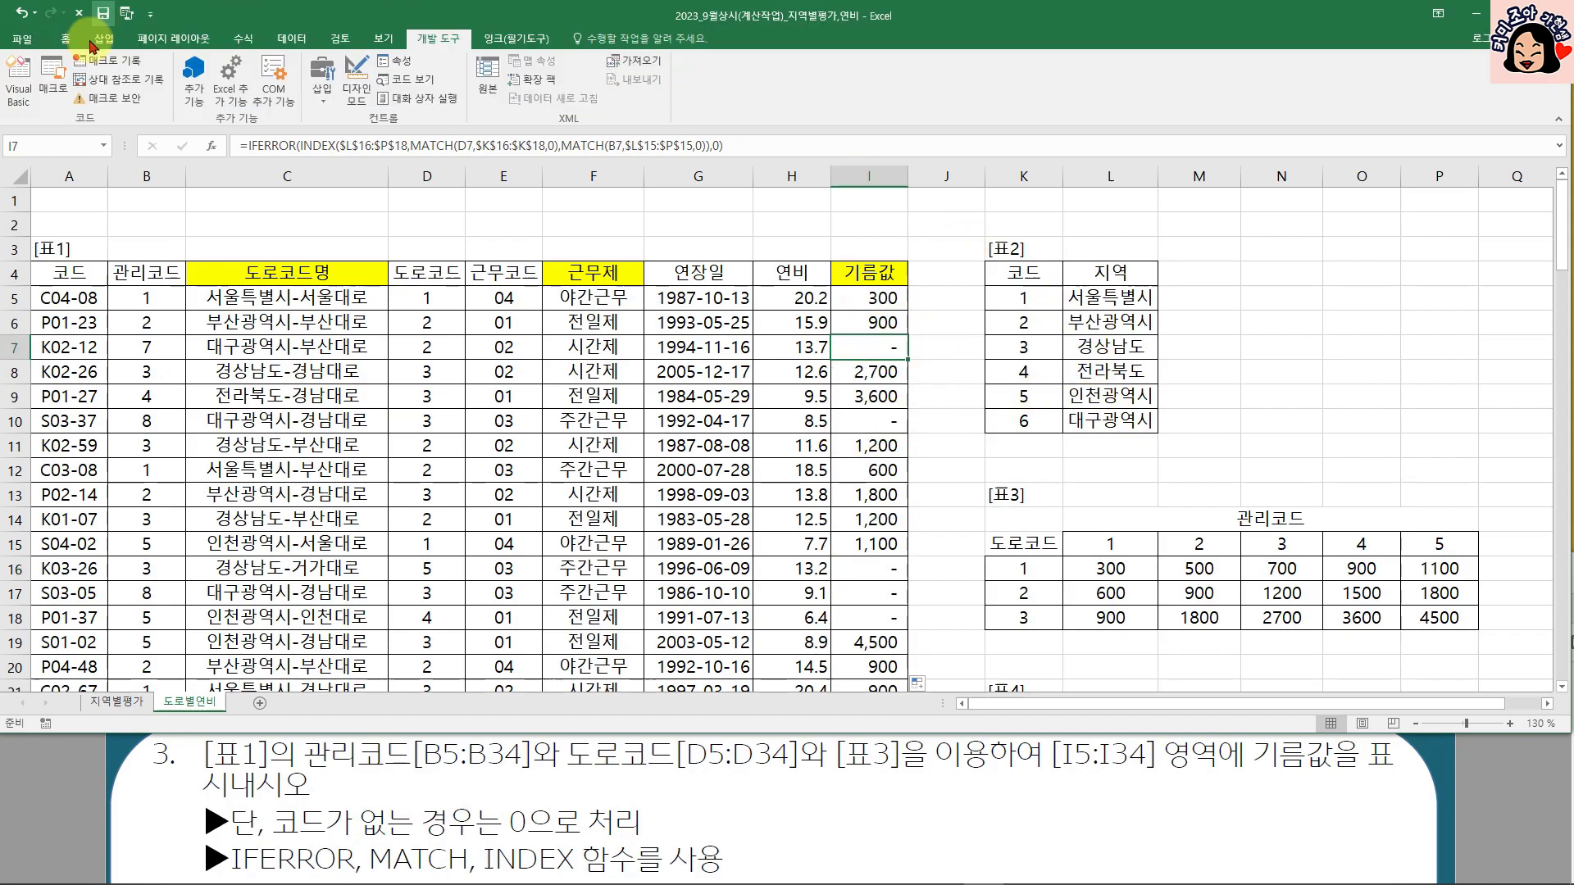
pyautogui.click(65, 39)
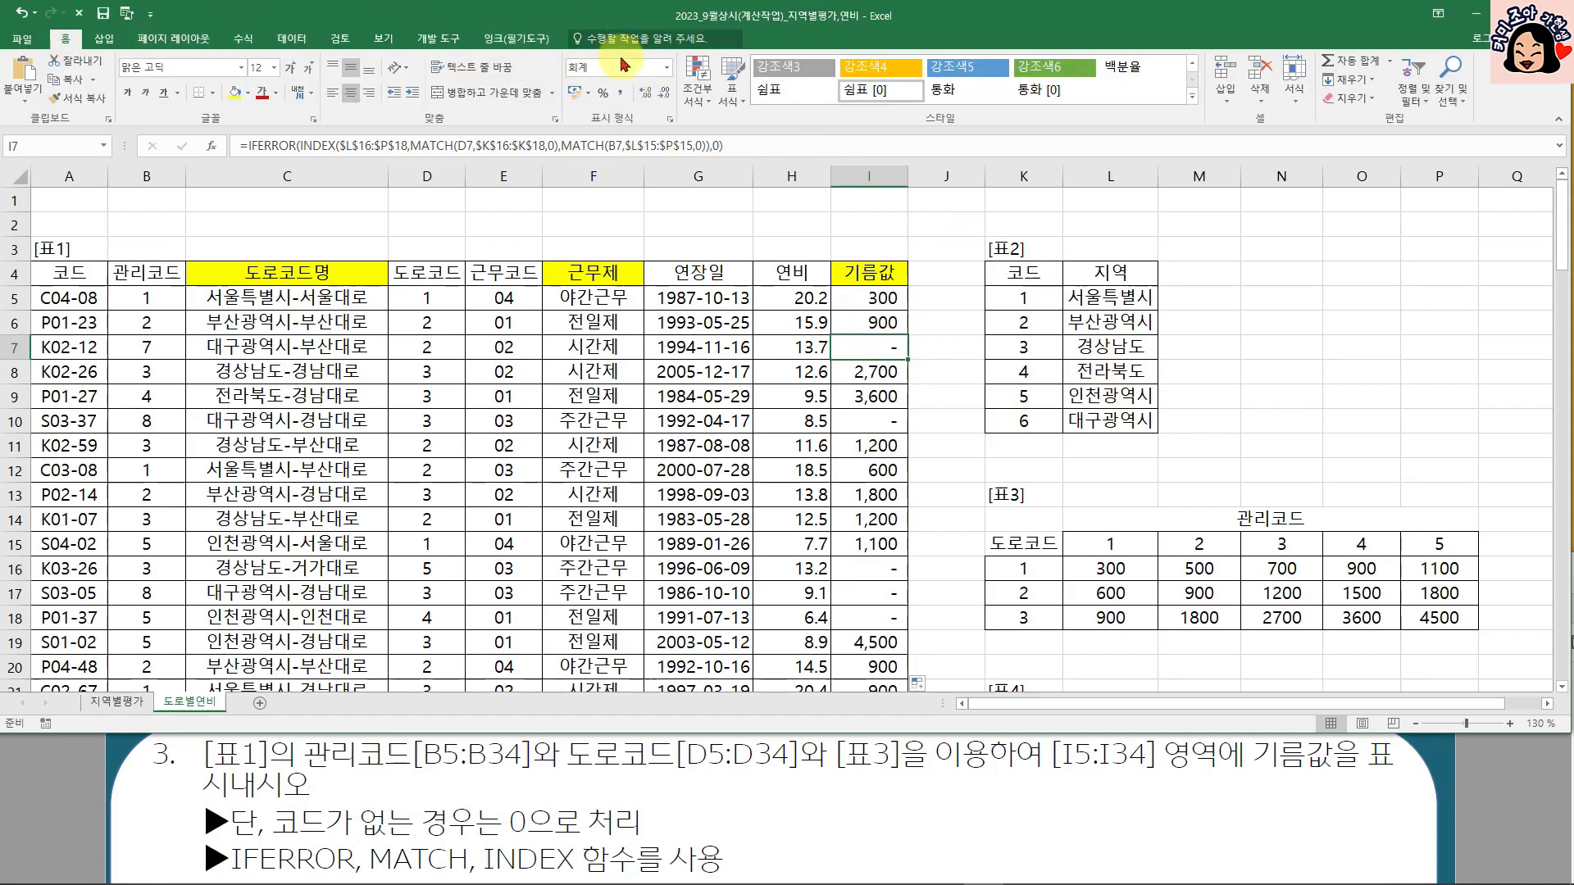
pyautogui.click(887, 303)
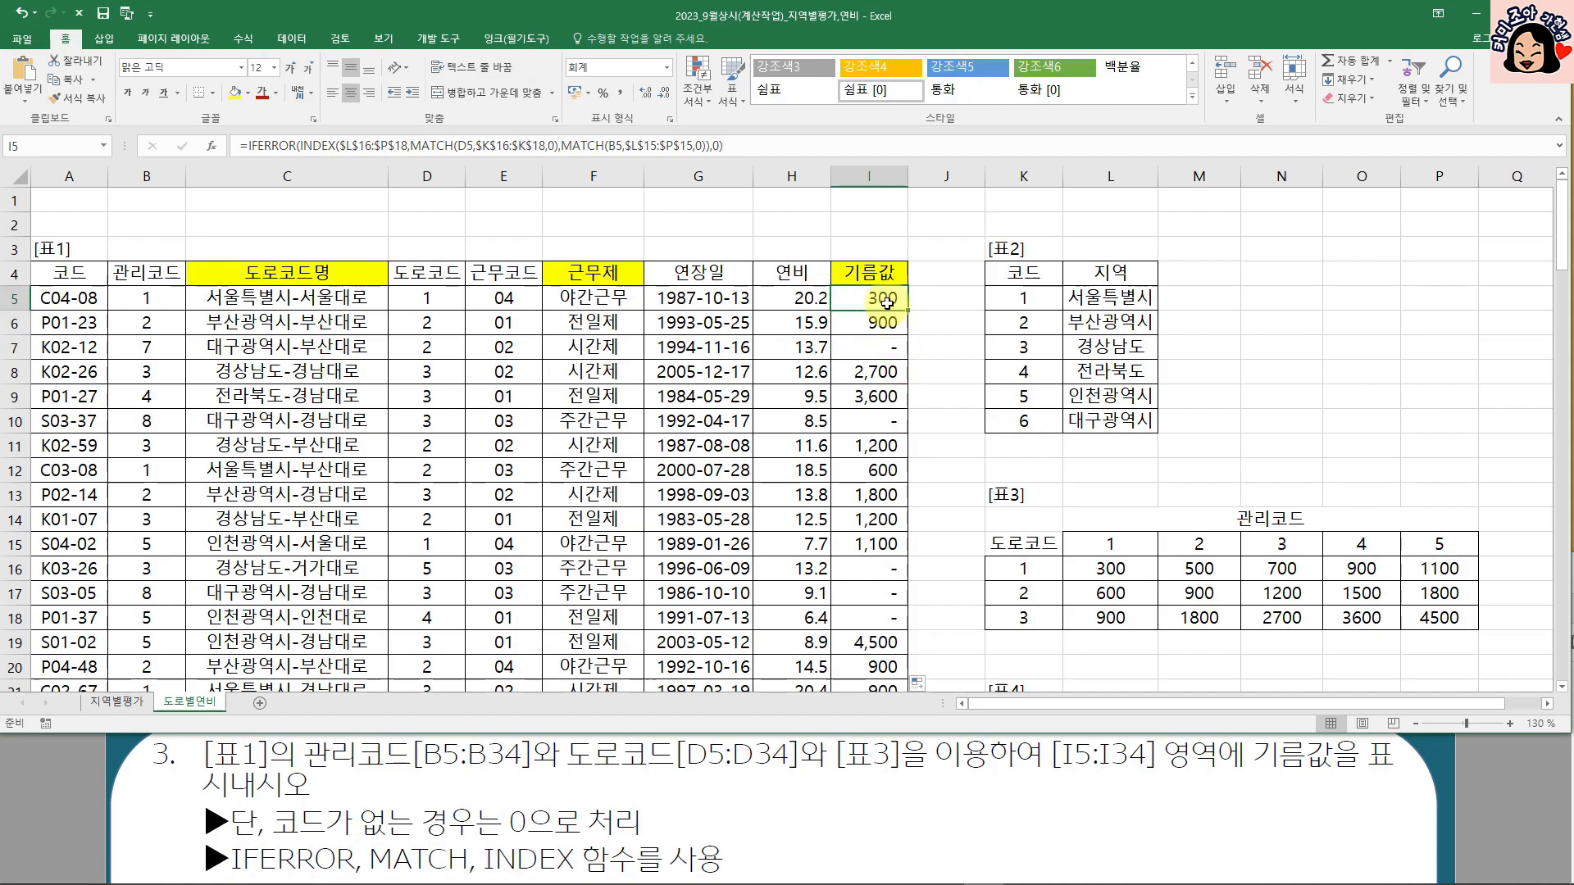
pyautogui.scroll(-4, 887, 304)
pyautogui.scroll(4, 887, 328)
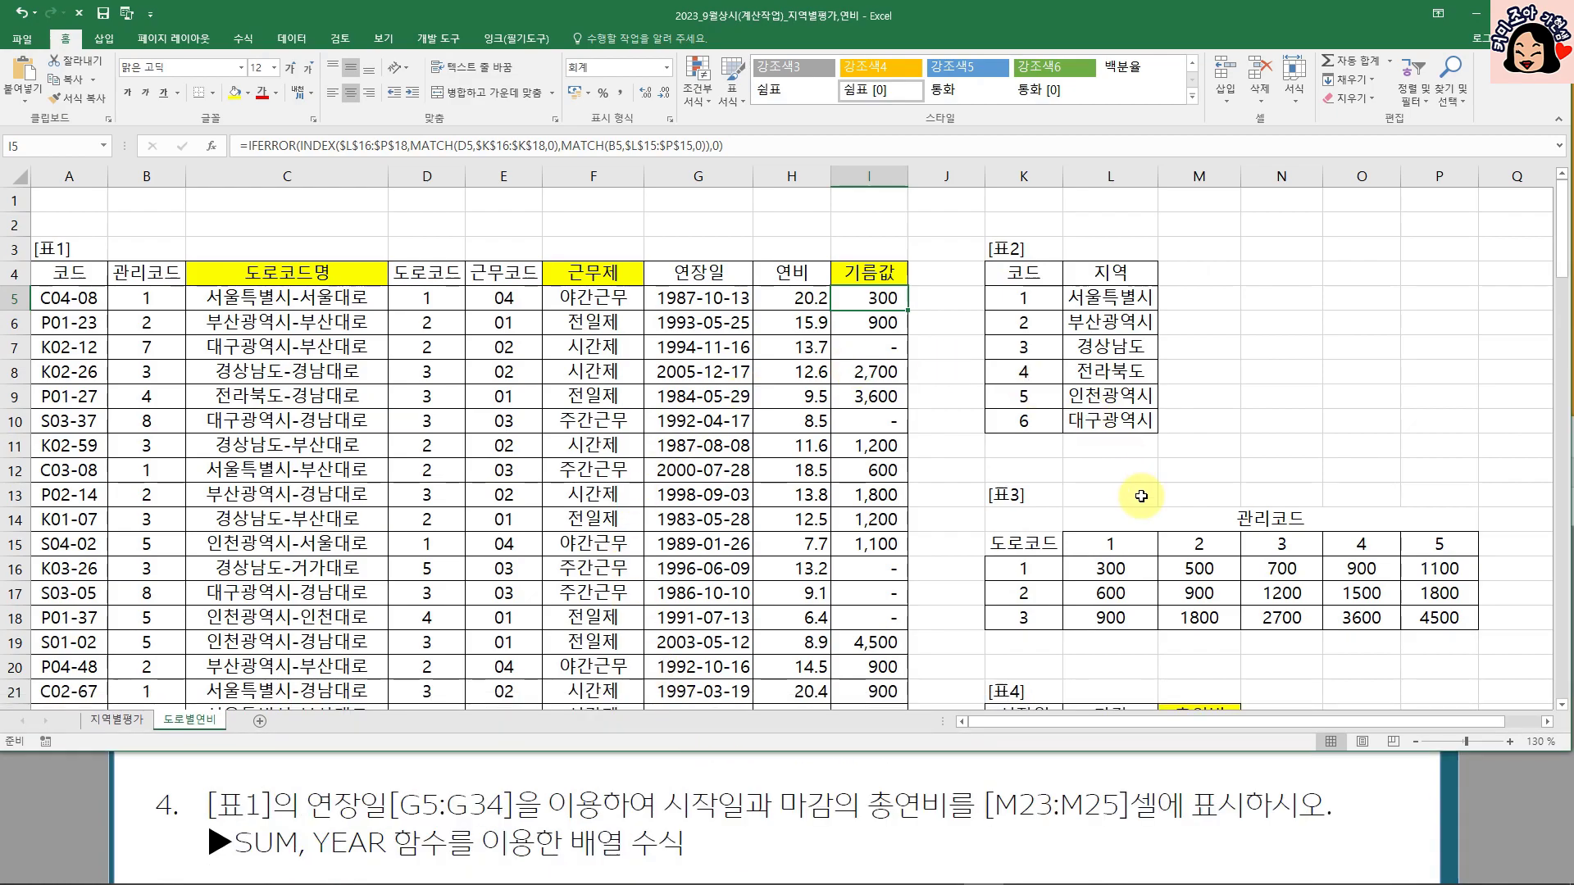
# - Examine the 시작일 and 마감 year pairs in K23:L25 of [표4] that delimit each 총연비 period
pyautogui.scroll(-4, 1139, 492)
pyautogui.click(1209, 444)
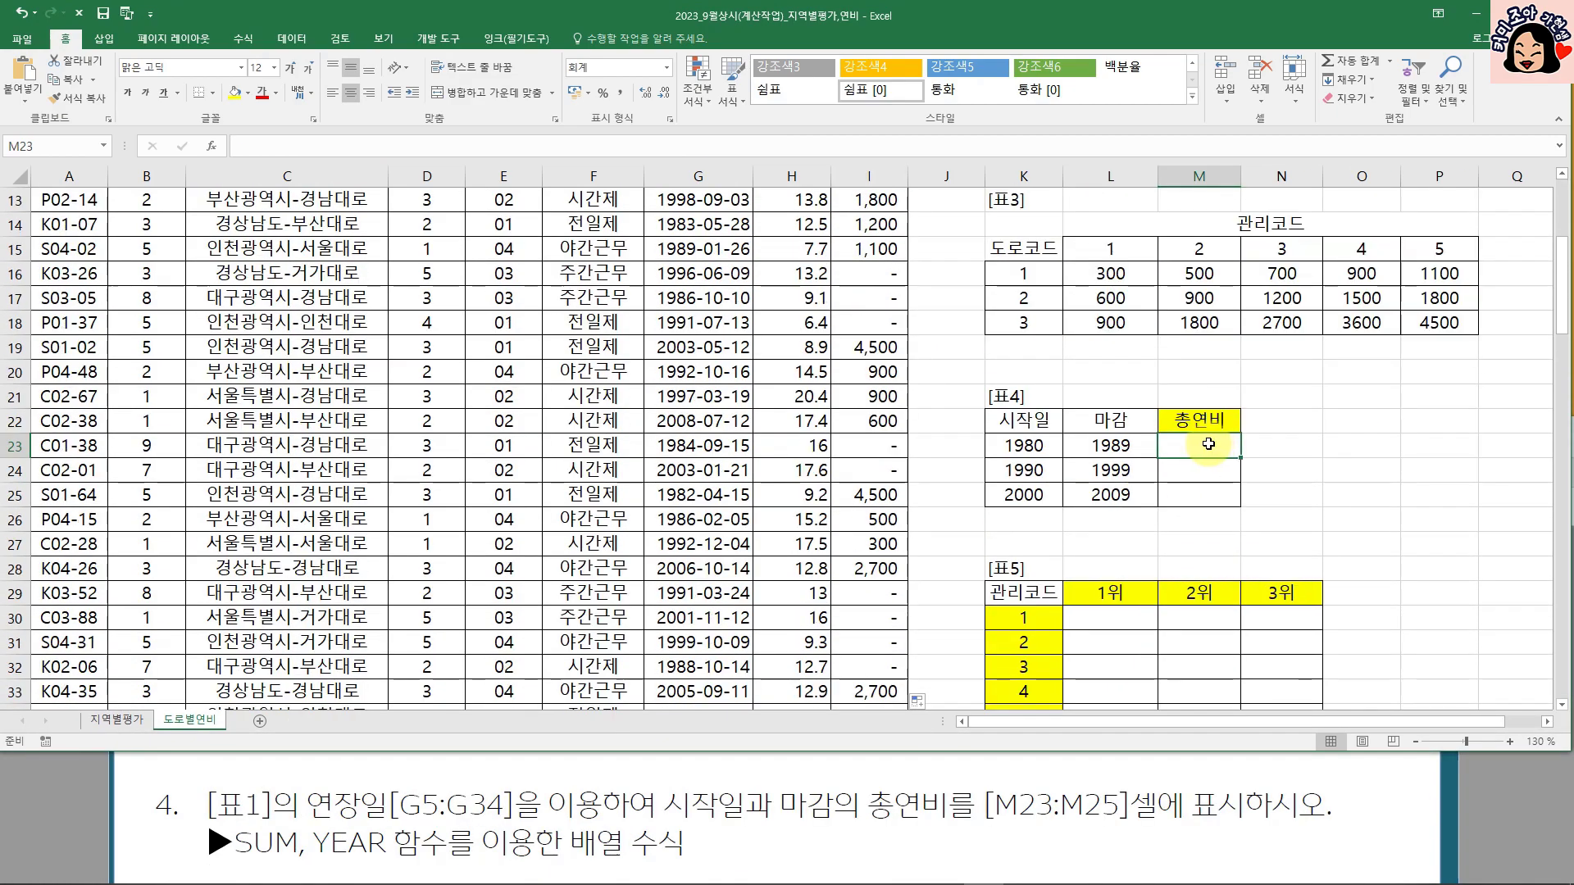
pyautogui.click(1023, 445)
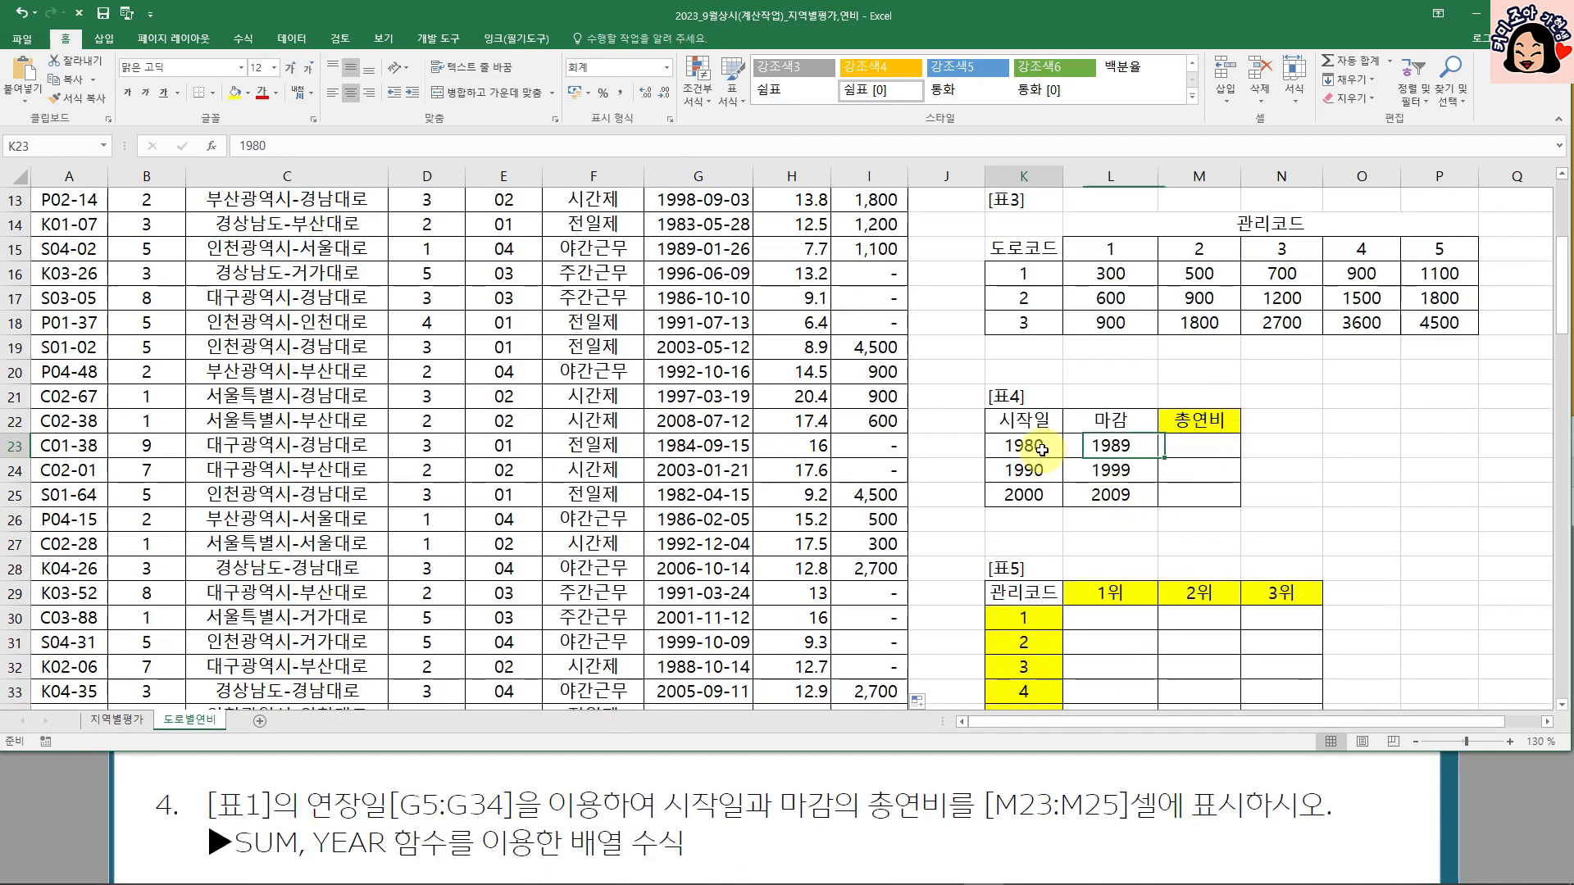
pyautogui.click(1103, 446)
pyautogui.click(1024, 445)
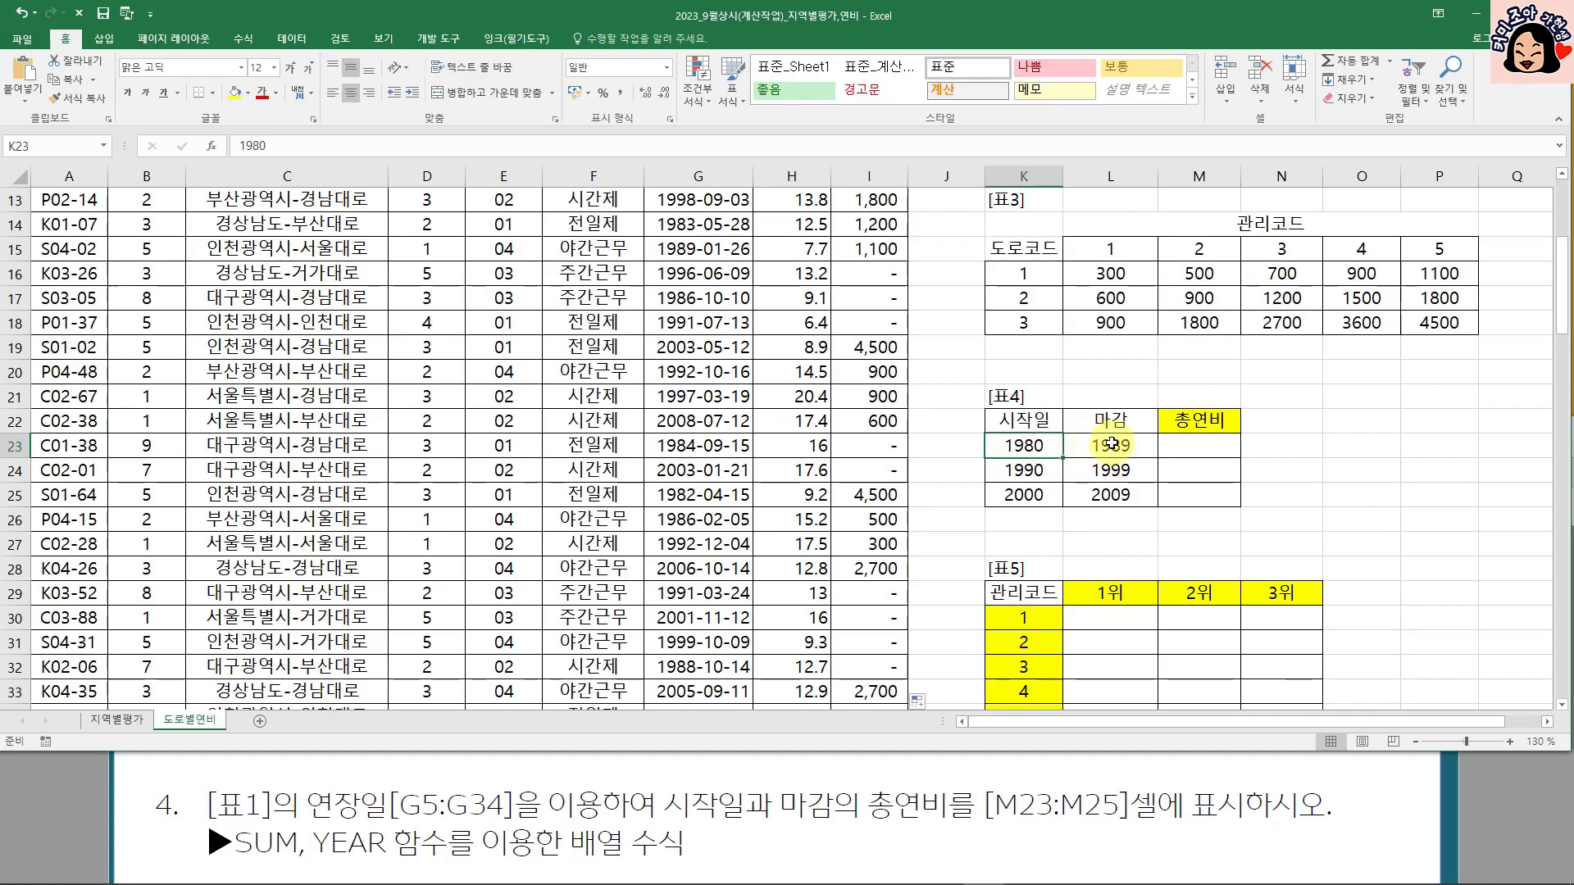
pyautogui.click(1112, 443)
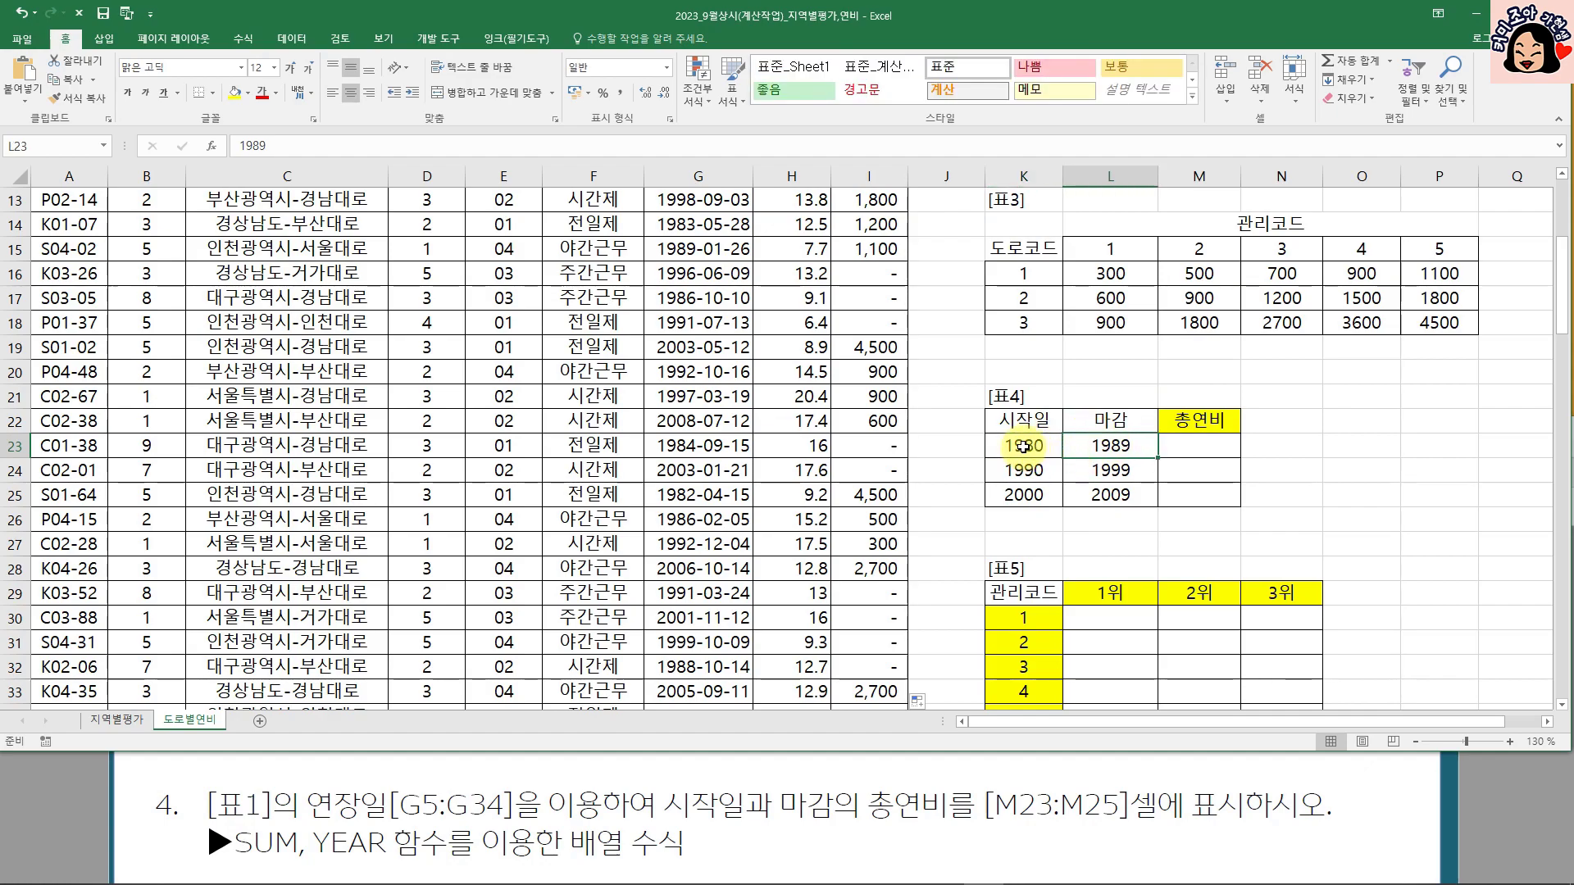
pyautogui.click(1038, 470)
pyautogui.click(1107, 470)
pyautogui.click(1042, 496)
pyautogui.click(1101, 490)
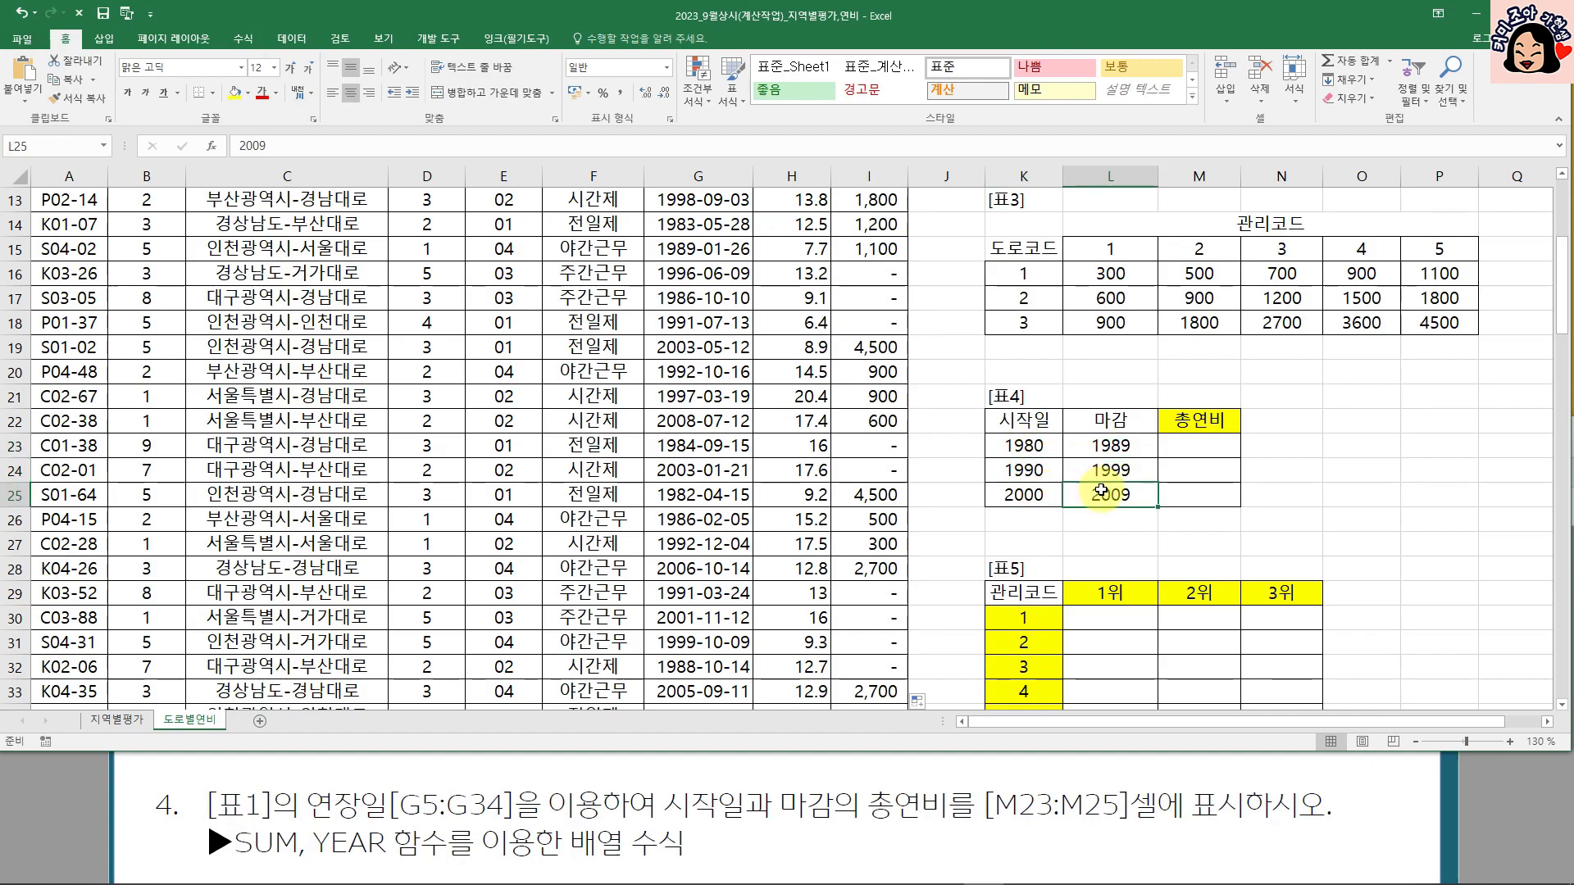
pyautogui.click(1042, 449)
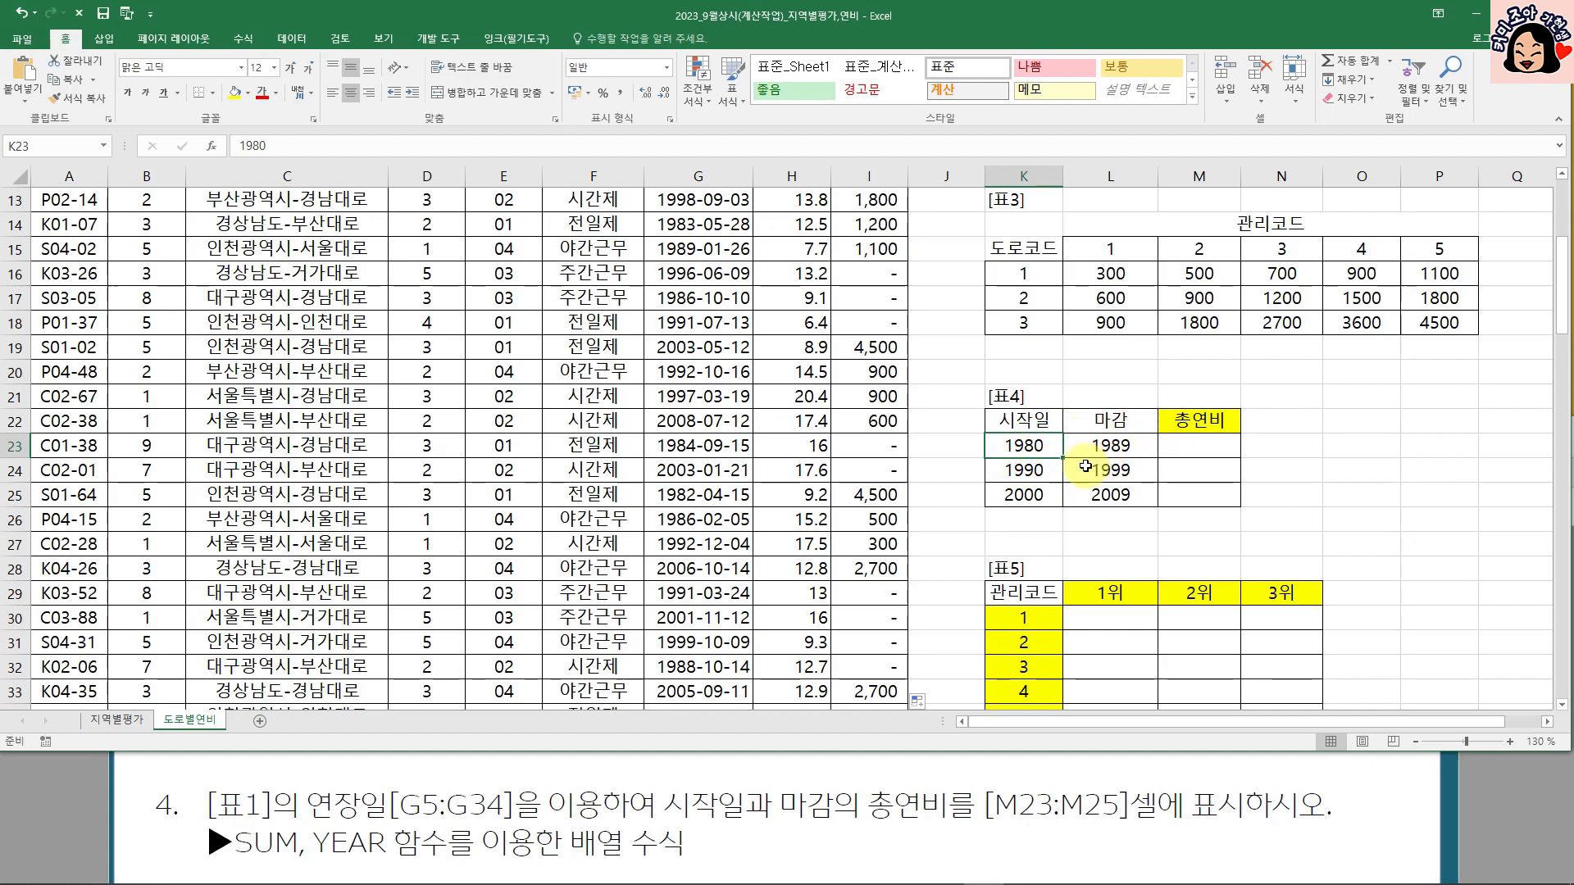
pyautogui.click(1111, 453)
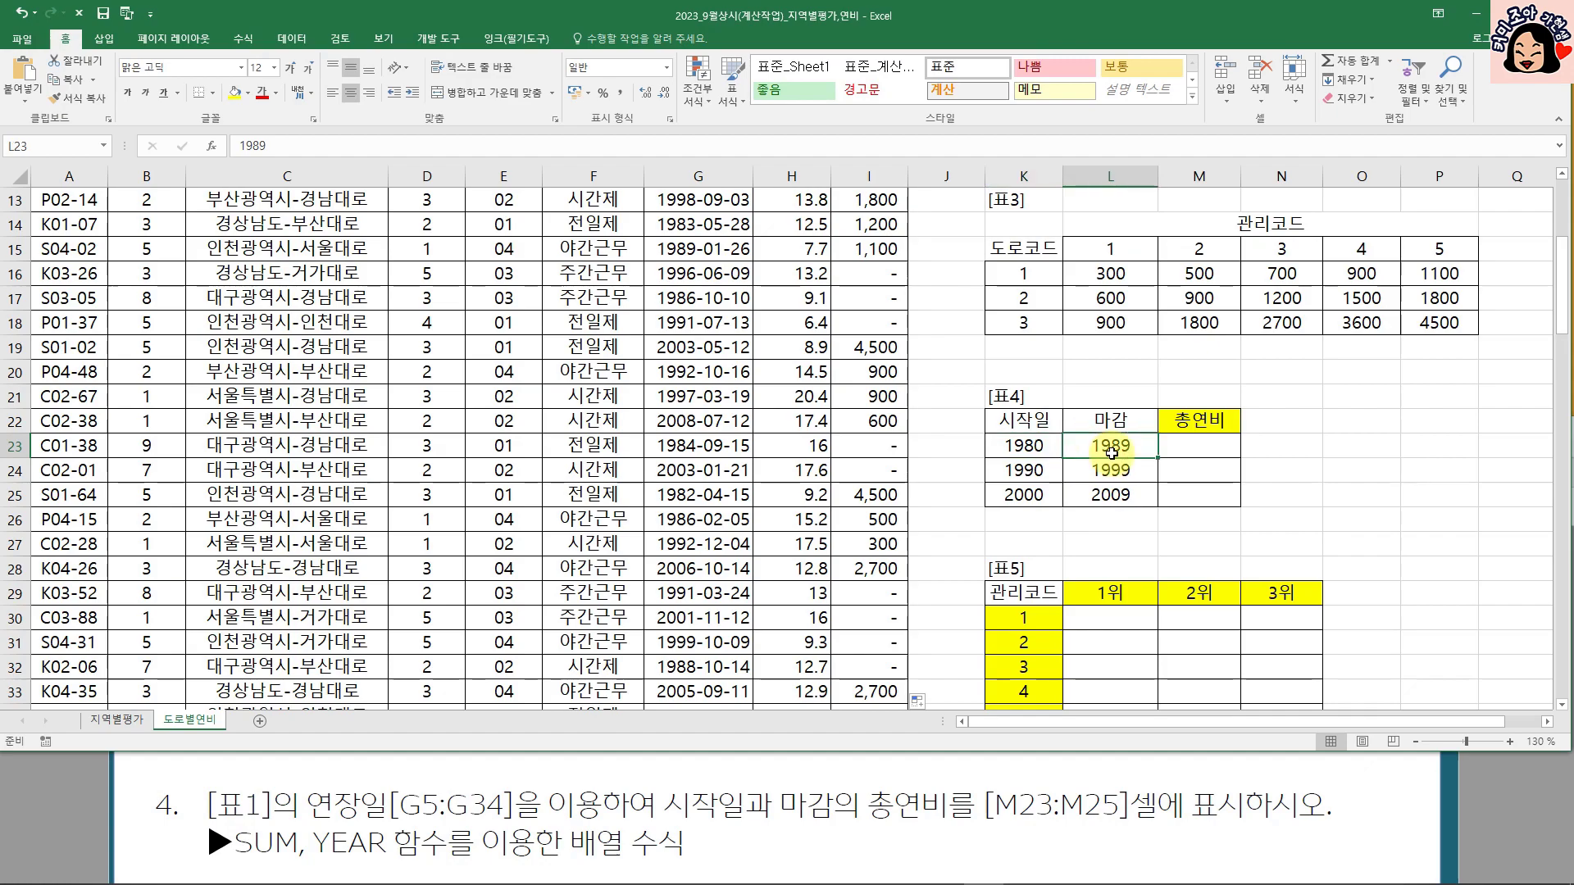
pyautogui.click(1018, 445)
pyautogui.click(1113, 447)
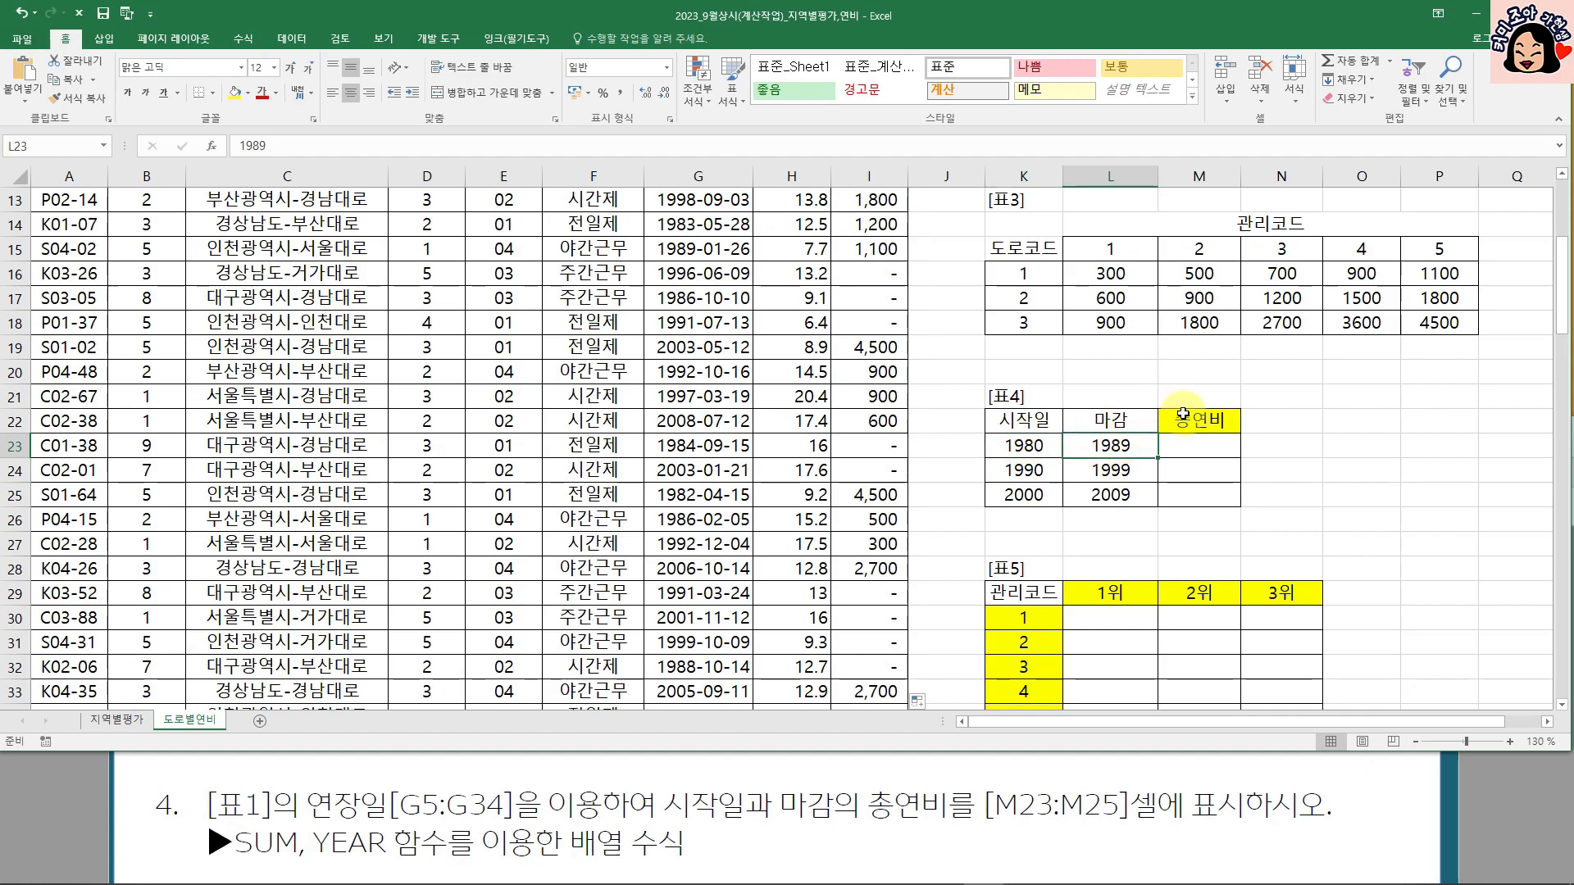
# - Start a SUM formula in M23 whose first condition takes YEAR of the absolute 연장일 range $G$5:$G$34
pyautogui.click(1204, 449)
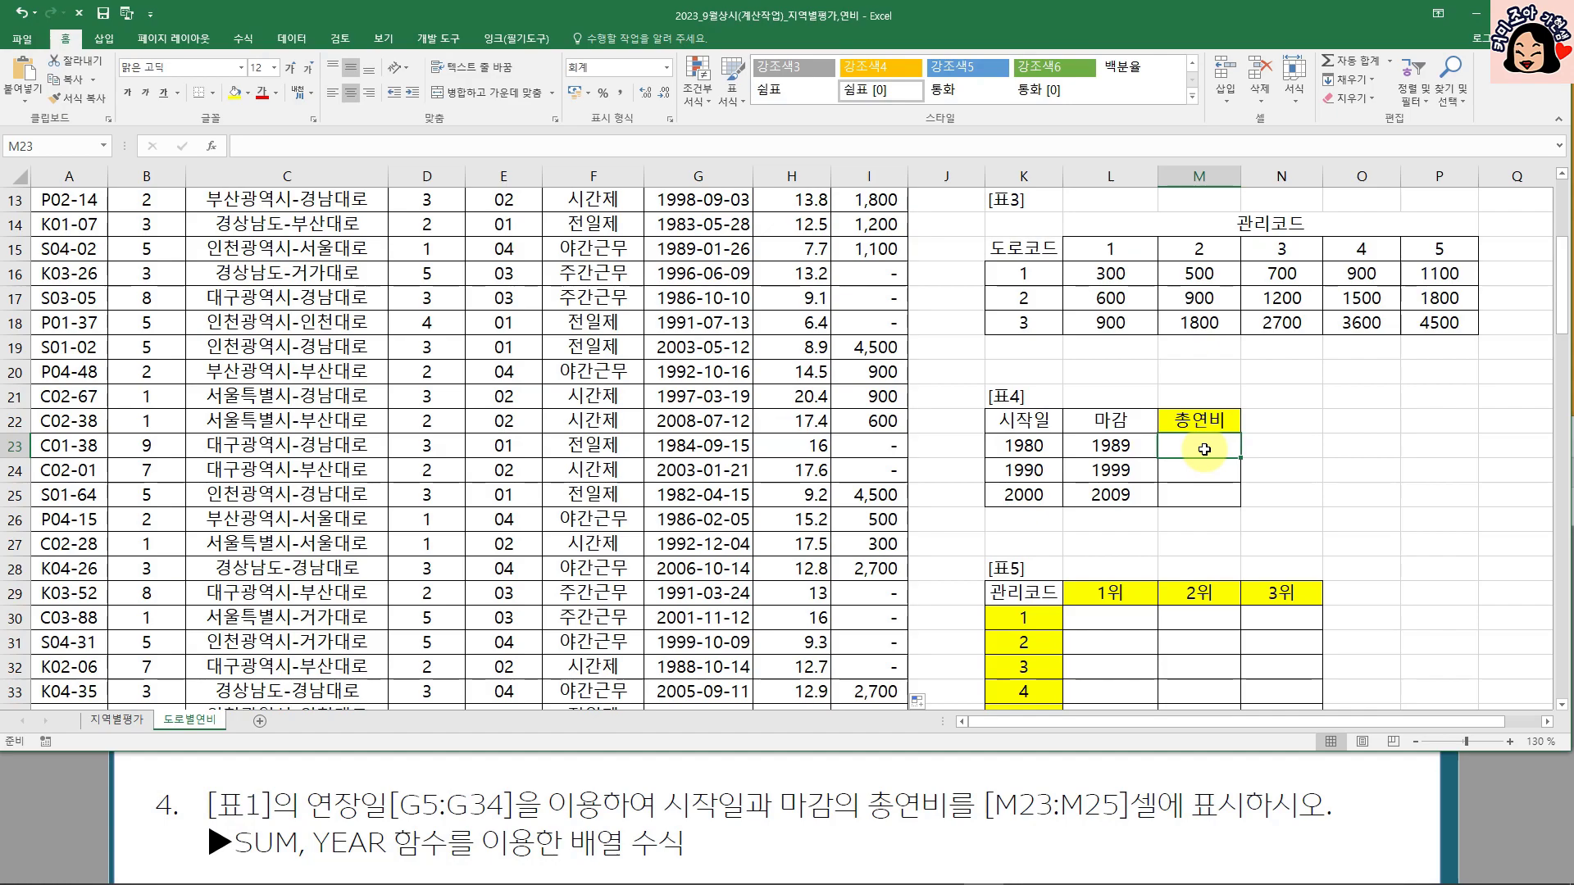
pyautogui.write('=SUM(')
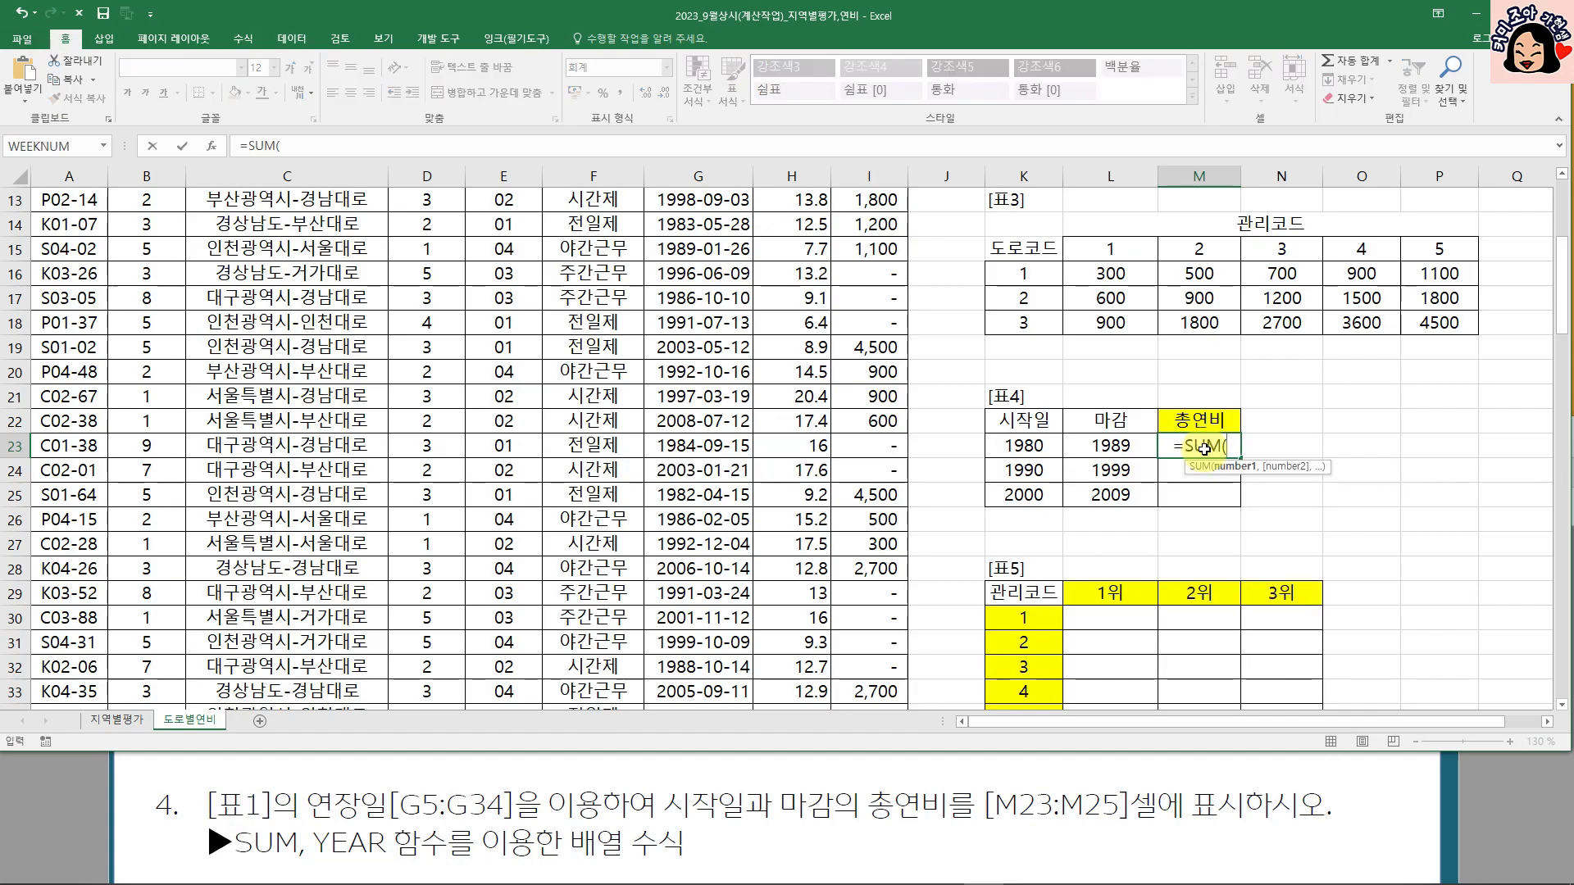
pyautogui.write('(')
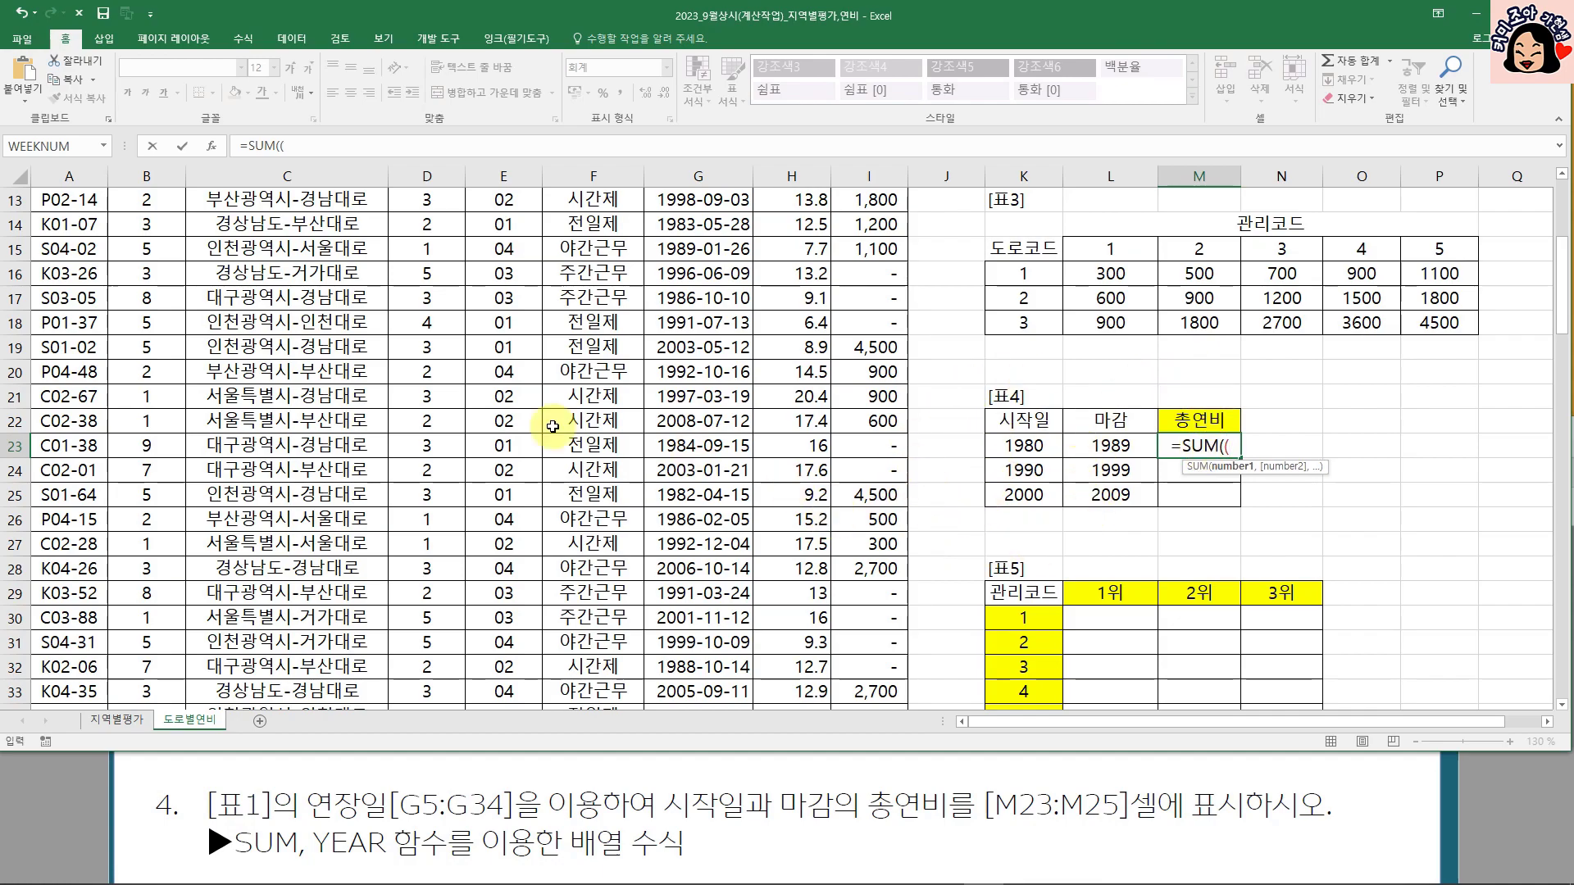
pyautogui.scroll(4, 691, 453)
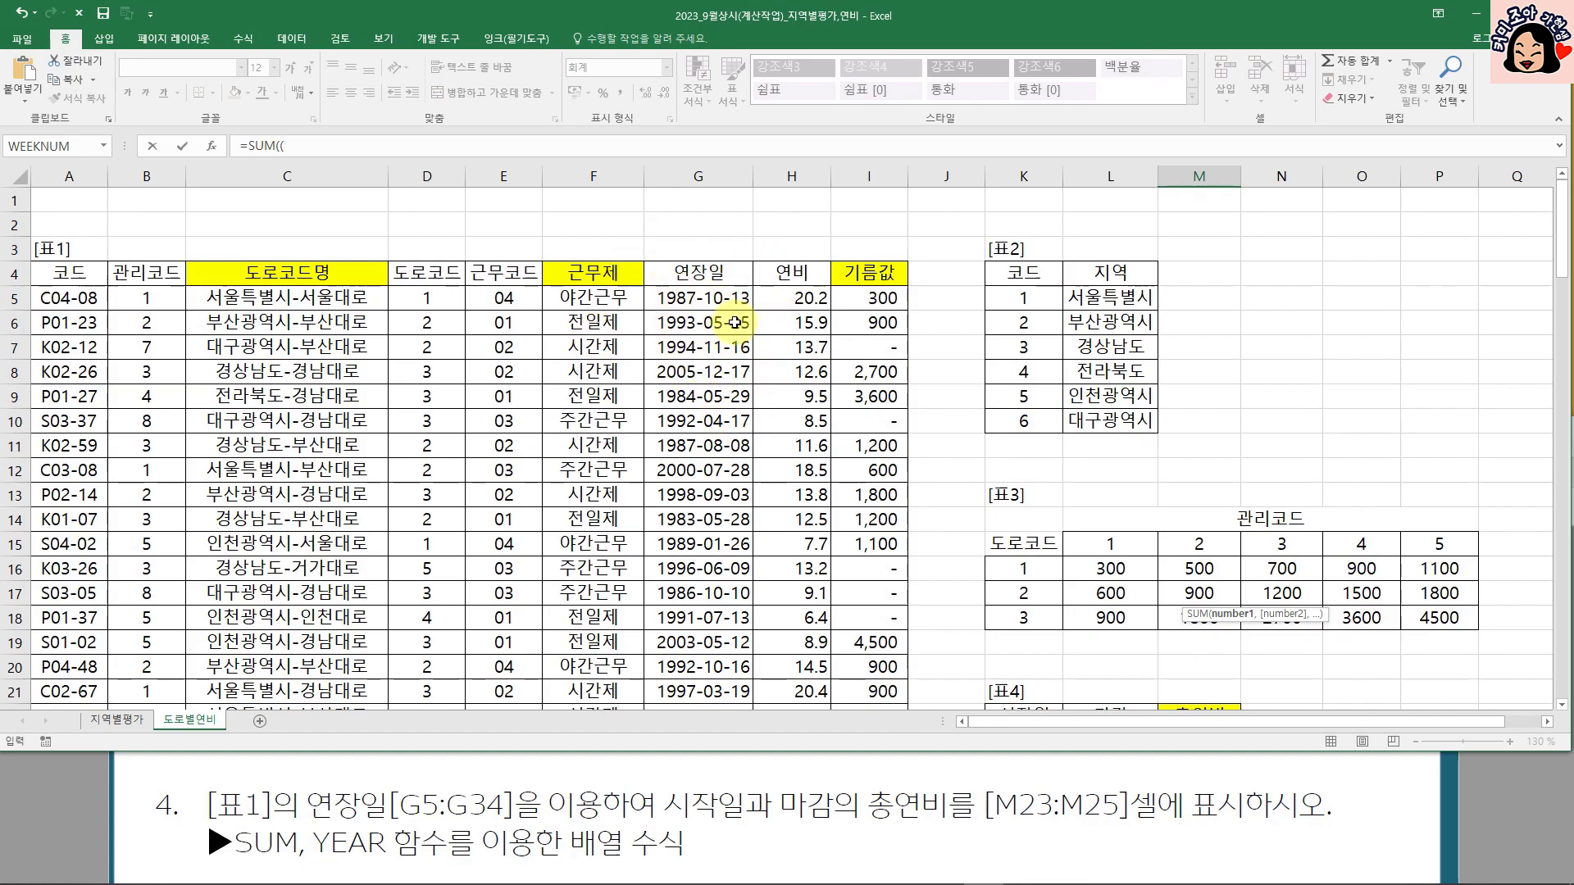
pyautogui.scroll(-4, 736, 322)
pyautogui.write('ye')
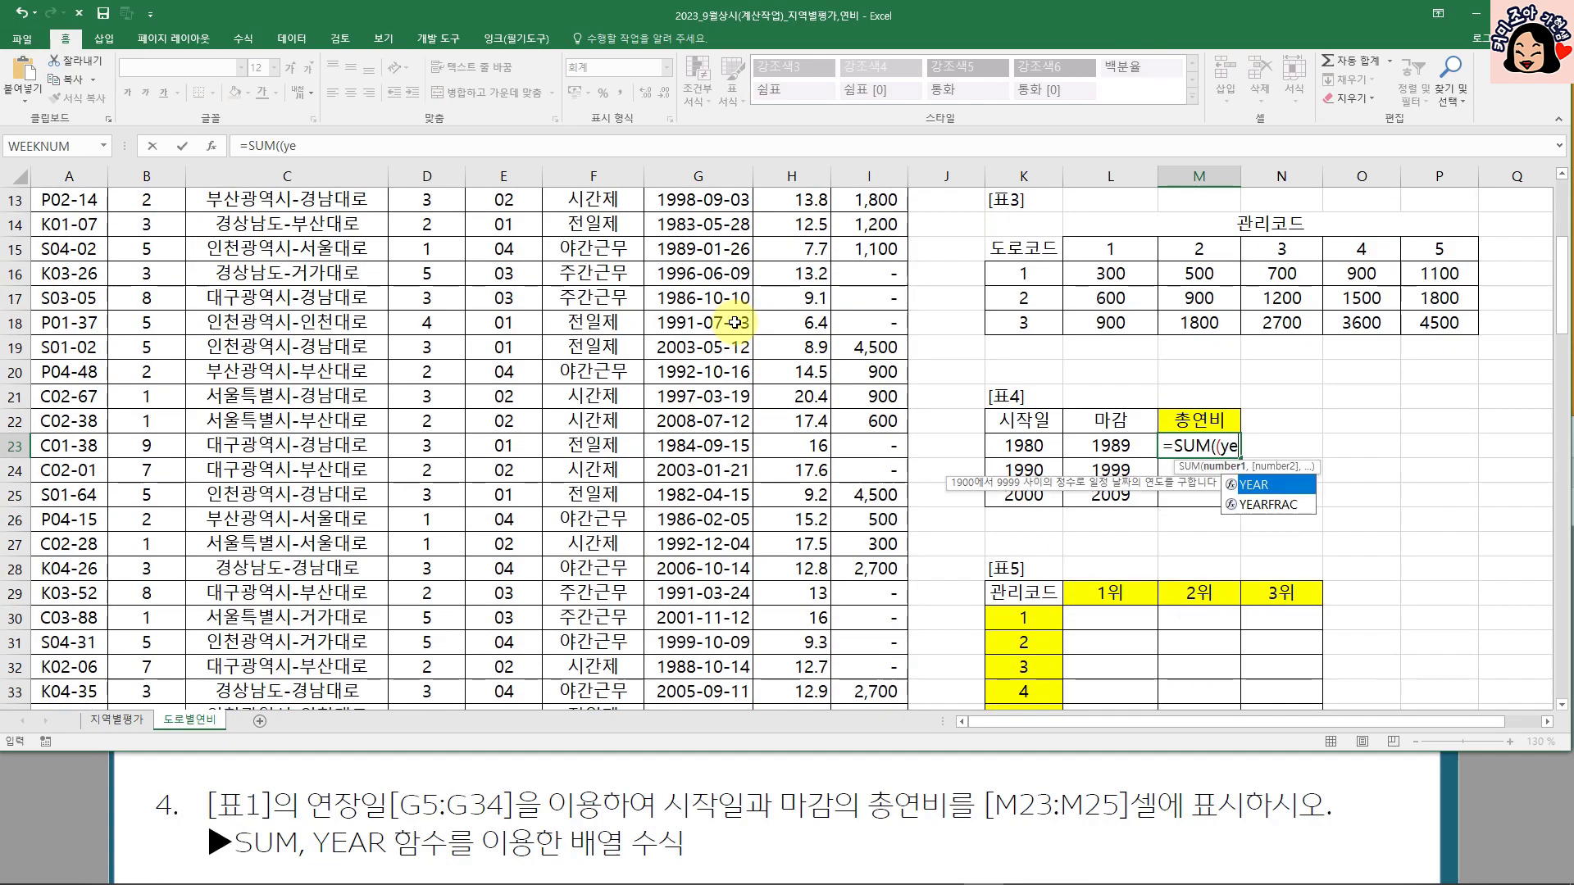
pyautogui.press('Tab')
pyautogui.scroll(4, 721, 312)
pyautogui.click(695, 297)
pyautogui.hotkey('ctrl', 'shift', 'Down')
pyautogui.press('F4')
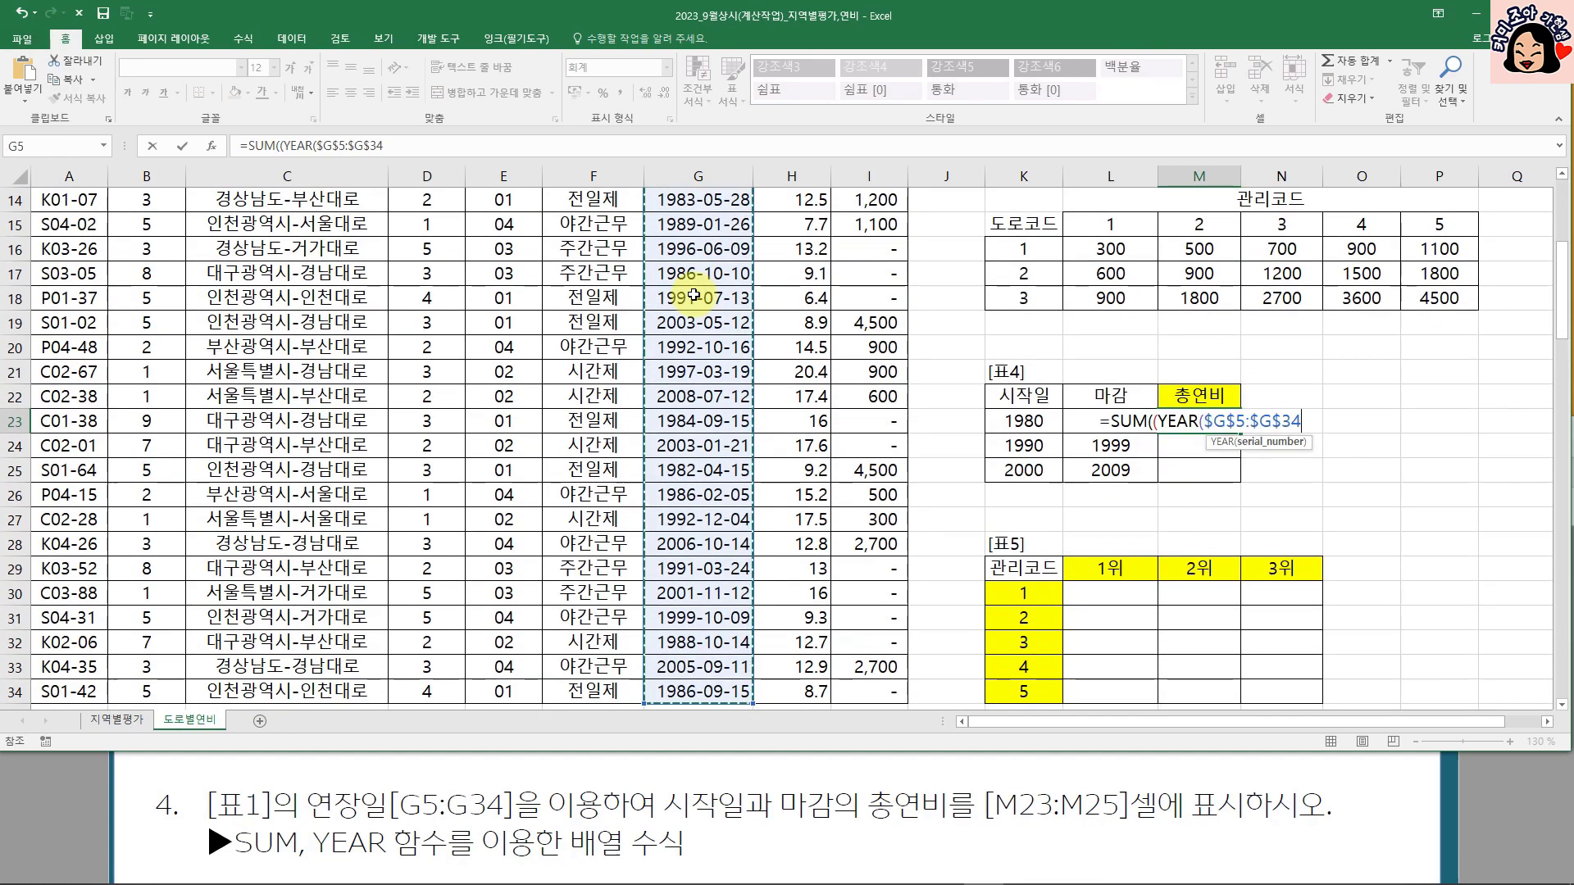
pyautogui.write(')')
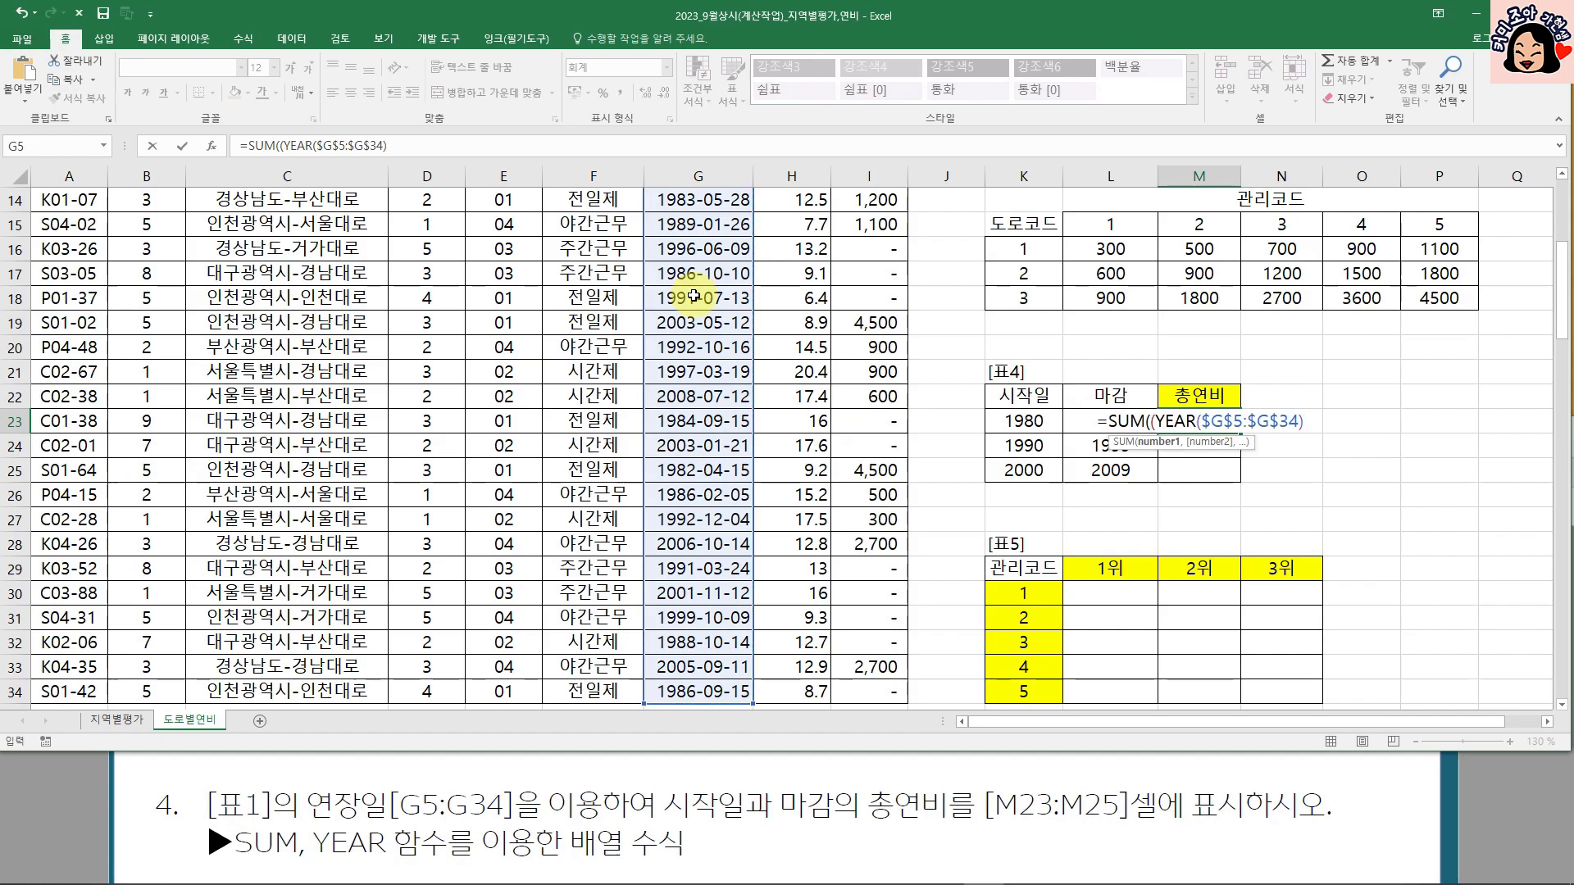
# - Complete the first condition as >=$K23 with the column fixed, and multiply it by a newly opened second condition
pyautogui.write('>=')
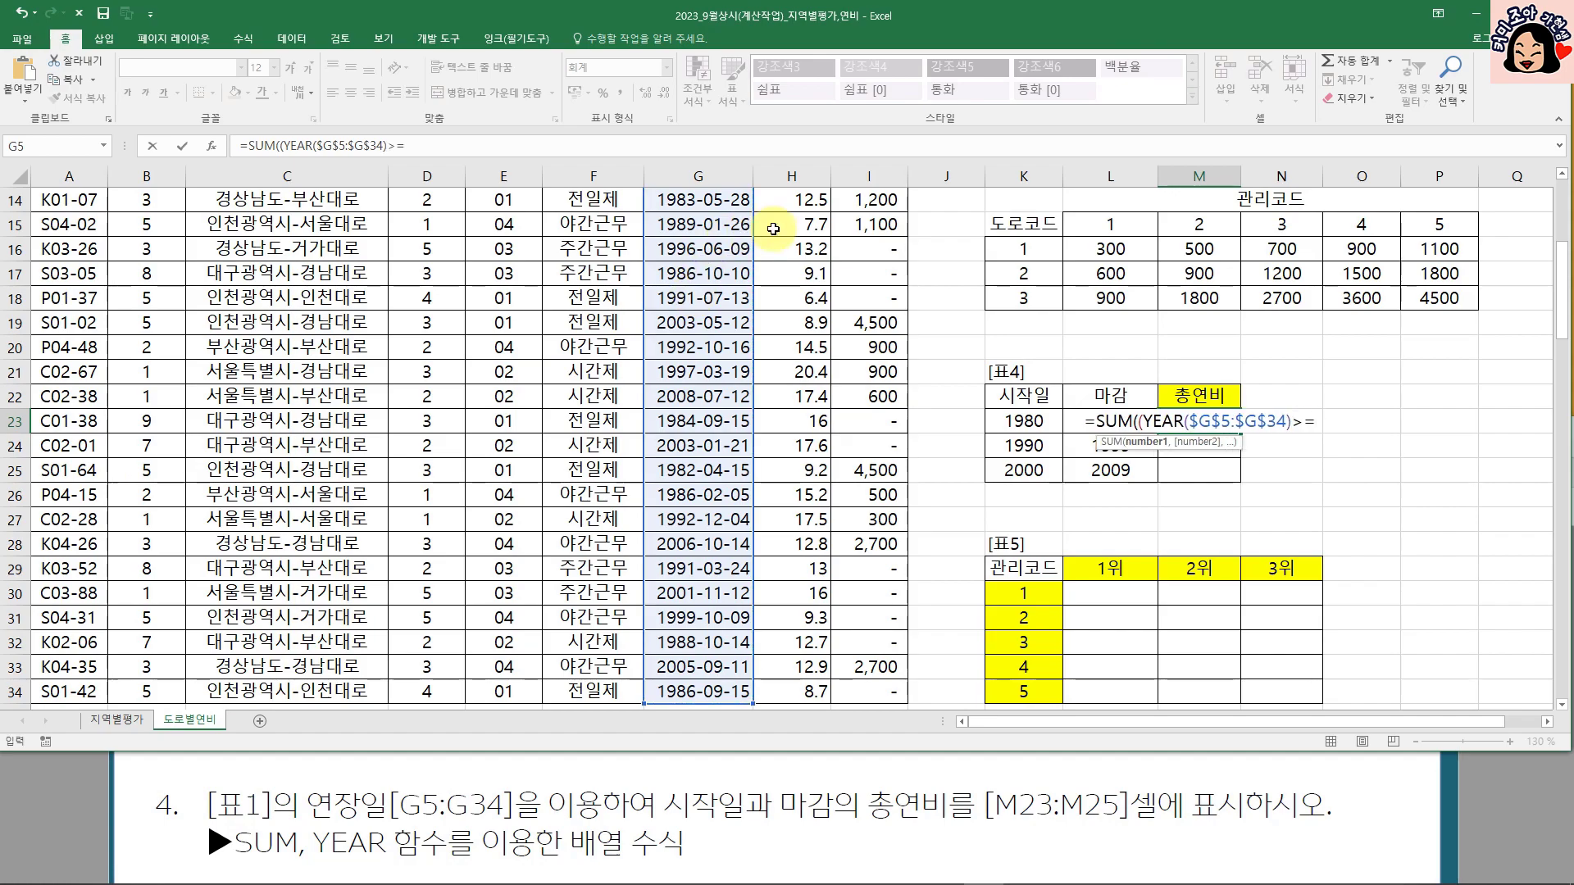
pyautogui.click(1025, 421)
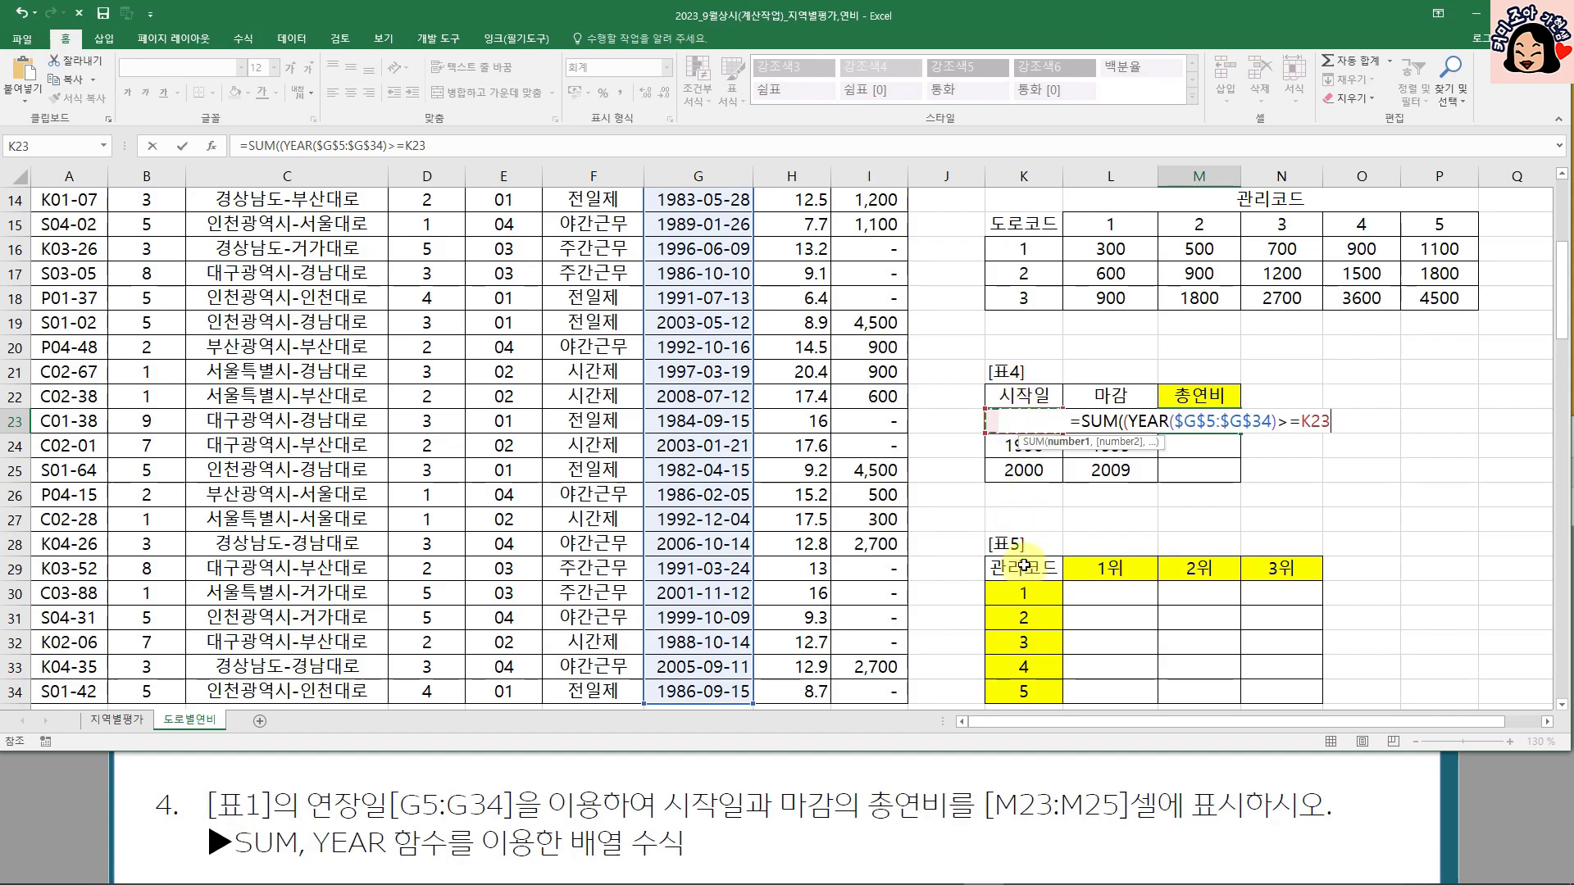
pyautogui.press('F4')
pyautogui.press('F4')
pyautogui.press('F4')
pyautogui.write(')*(')
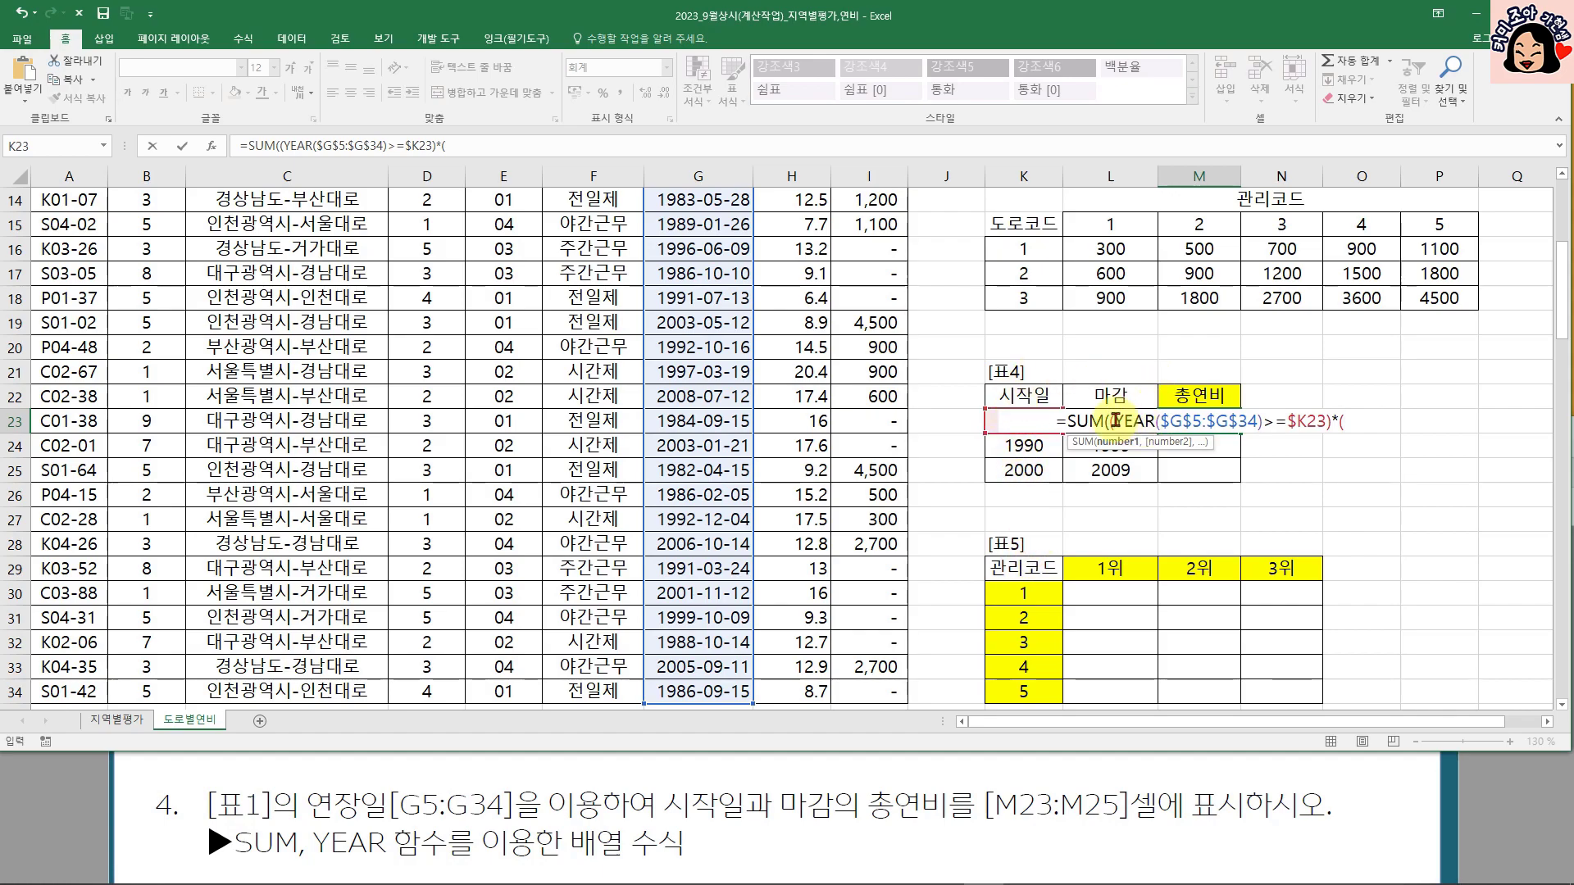
# - Build the second condition of the M23 formula with YEAR of the absolute 연장일 range $G$5:$G$34
pyautogui.write('YEAR(')
pyautogui.scroll(4, 828, 369)
pyautogui.click(730, 281)
pyautogui.hotkey('ctrl', 'shift', 'Down')
pyautogui.press('F4')
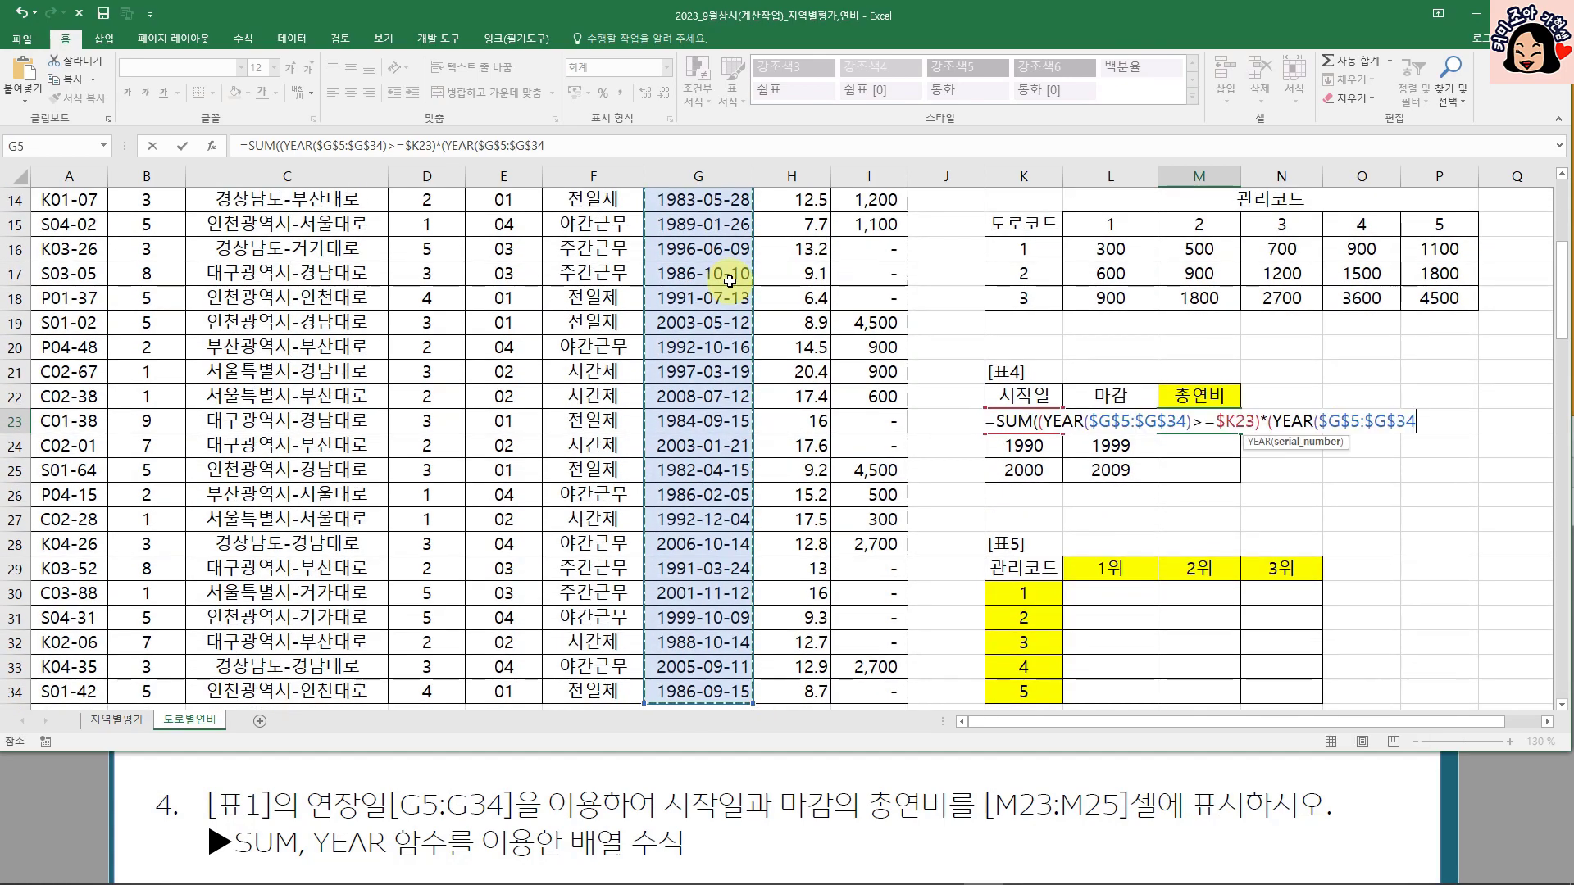
pyautogui.write(')')
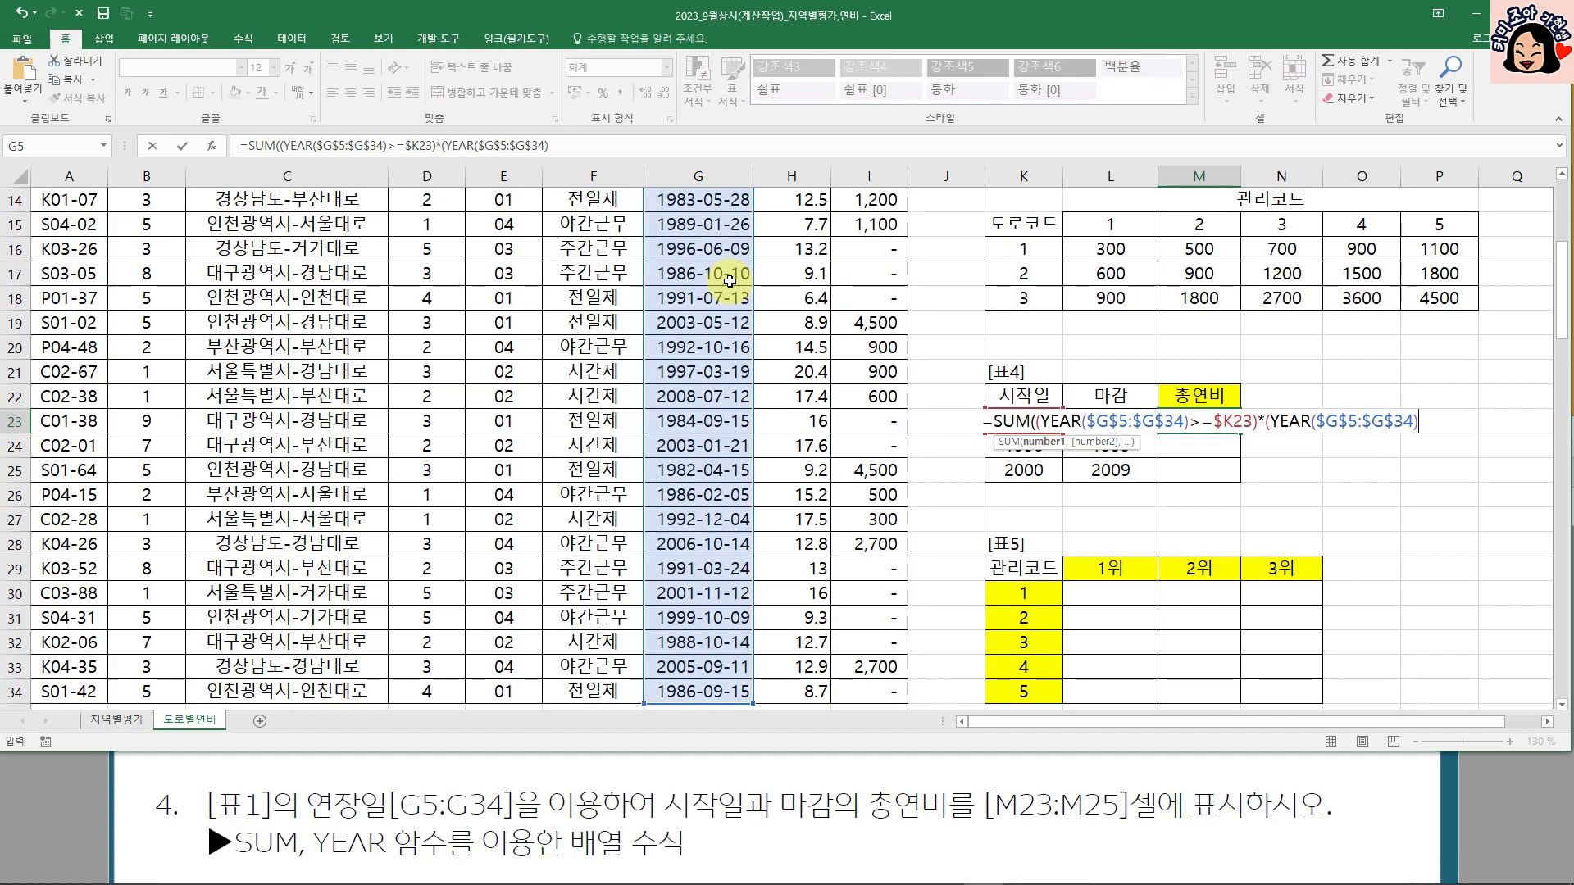
# - Complete the second condition as <=$L23, with the 마감 column fixed, and close its parenthesis
pyautogui.write('<=')
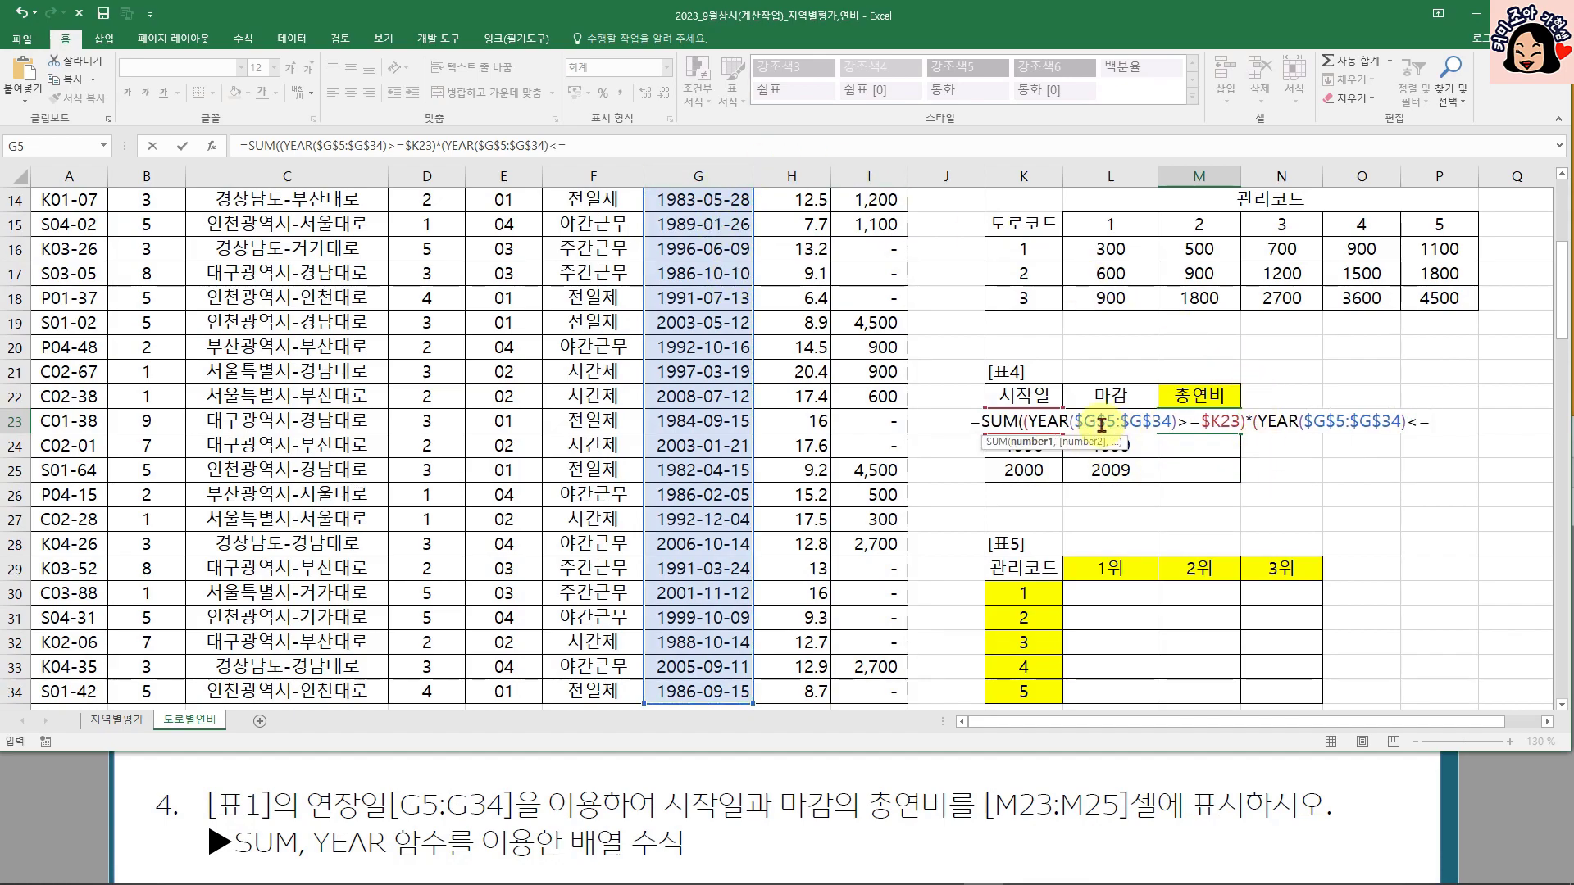
pyautogui.click(1149, 451)
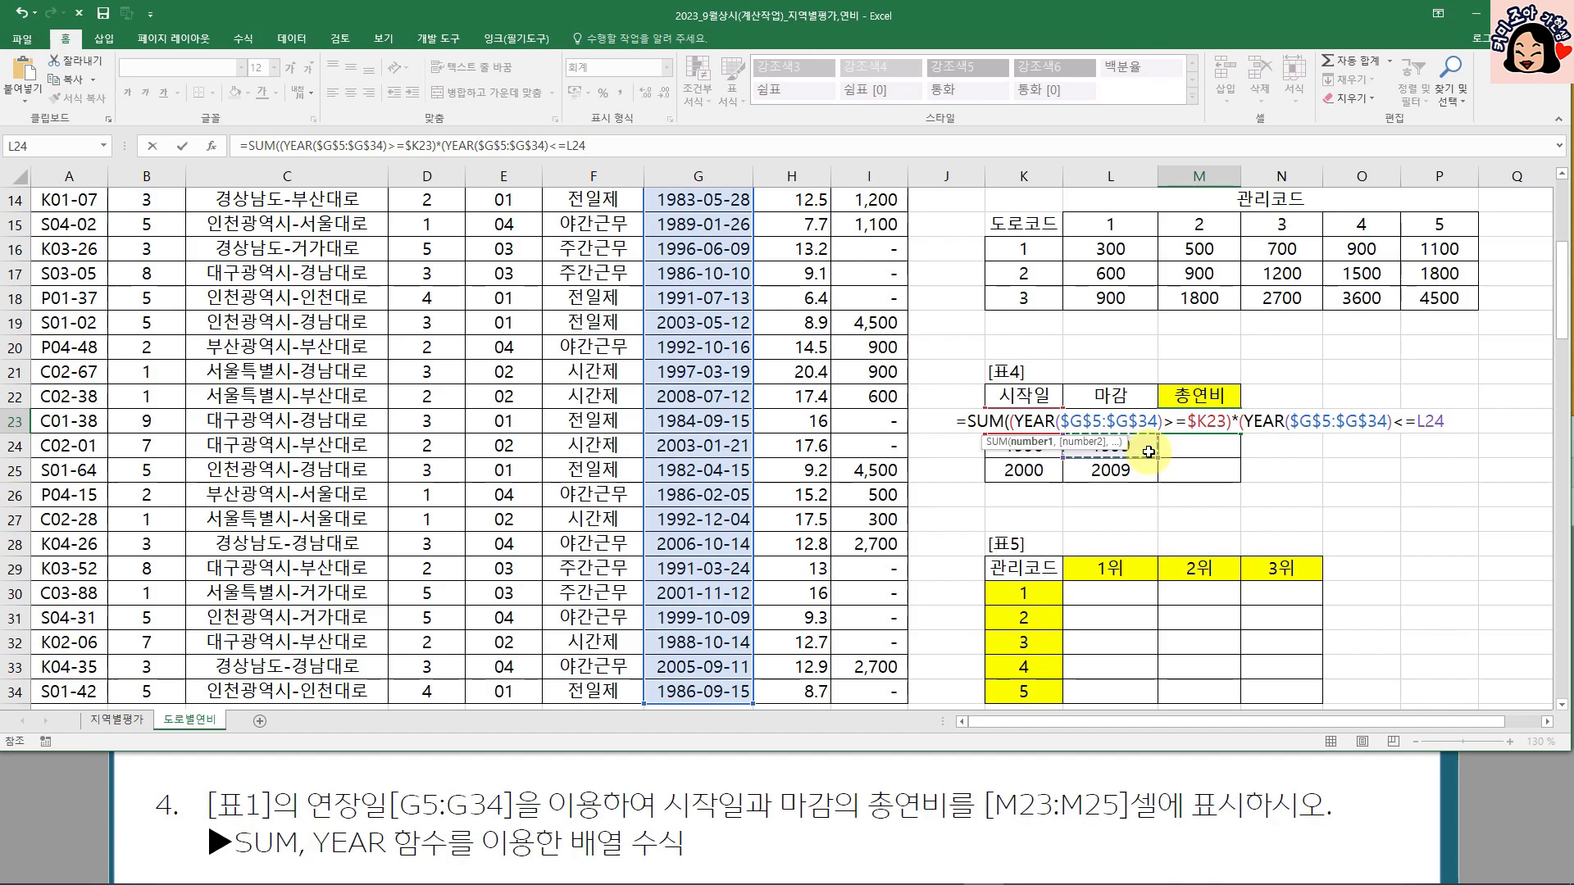
pyautogui.press('Up')
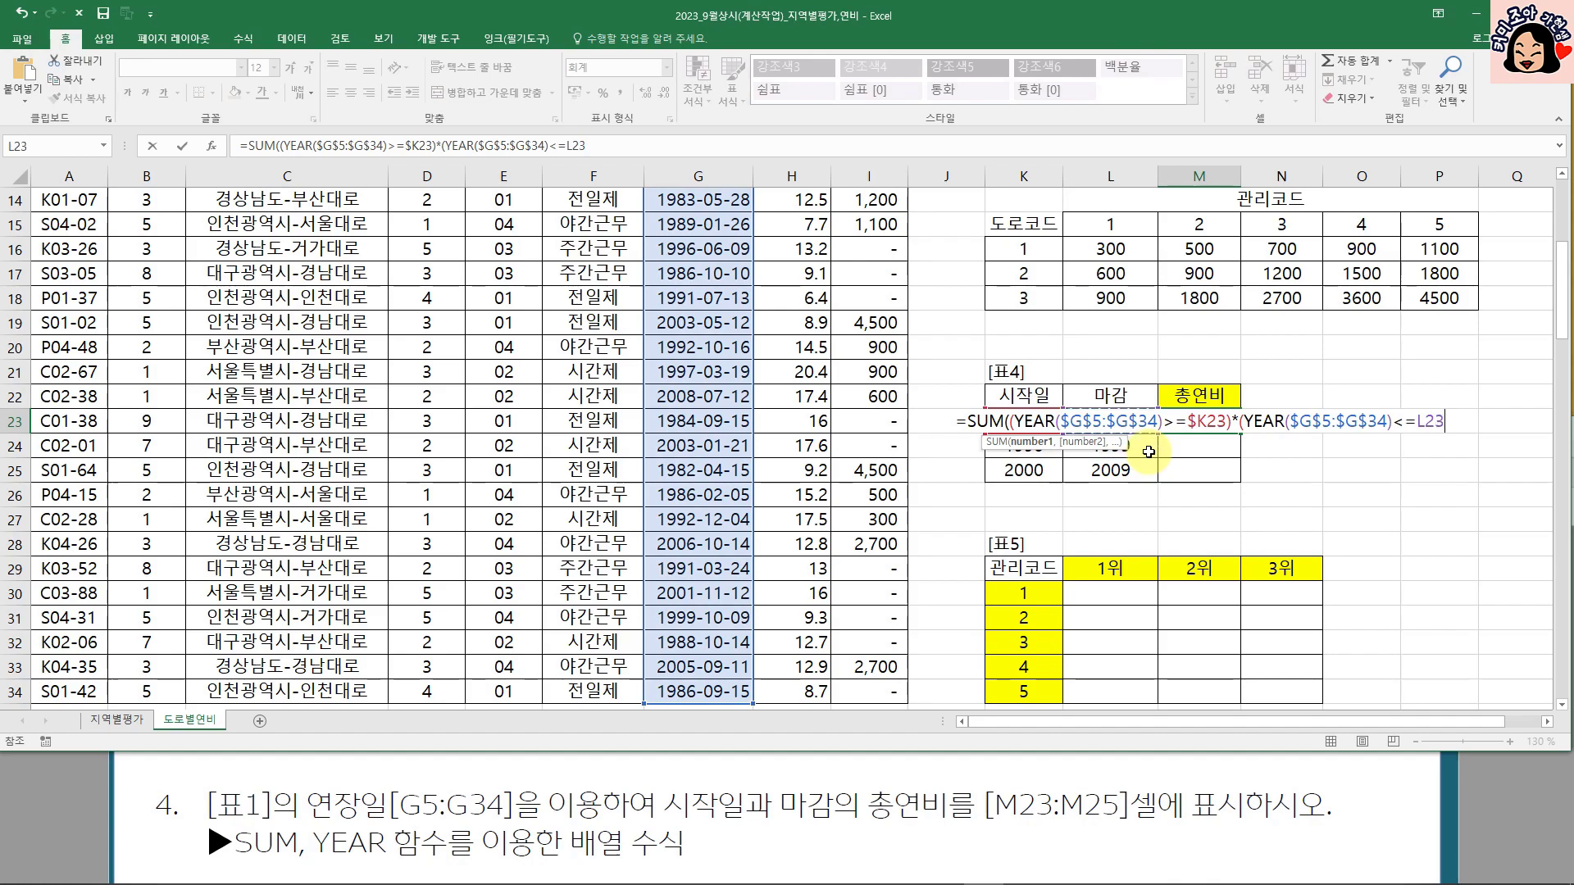
pyautogui.press('F4')
pyautogui.press('F4')
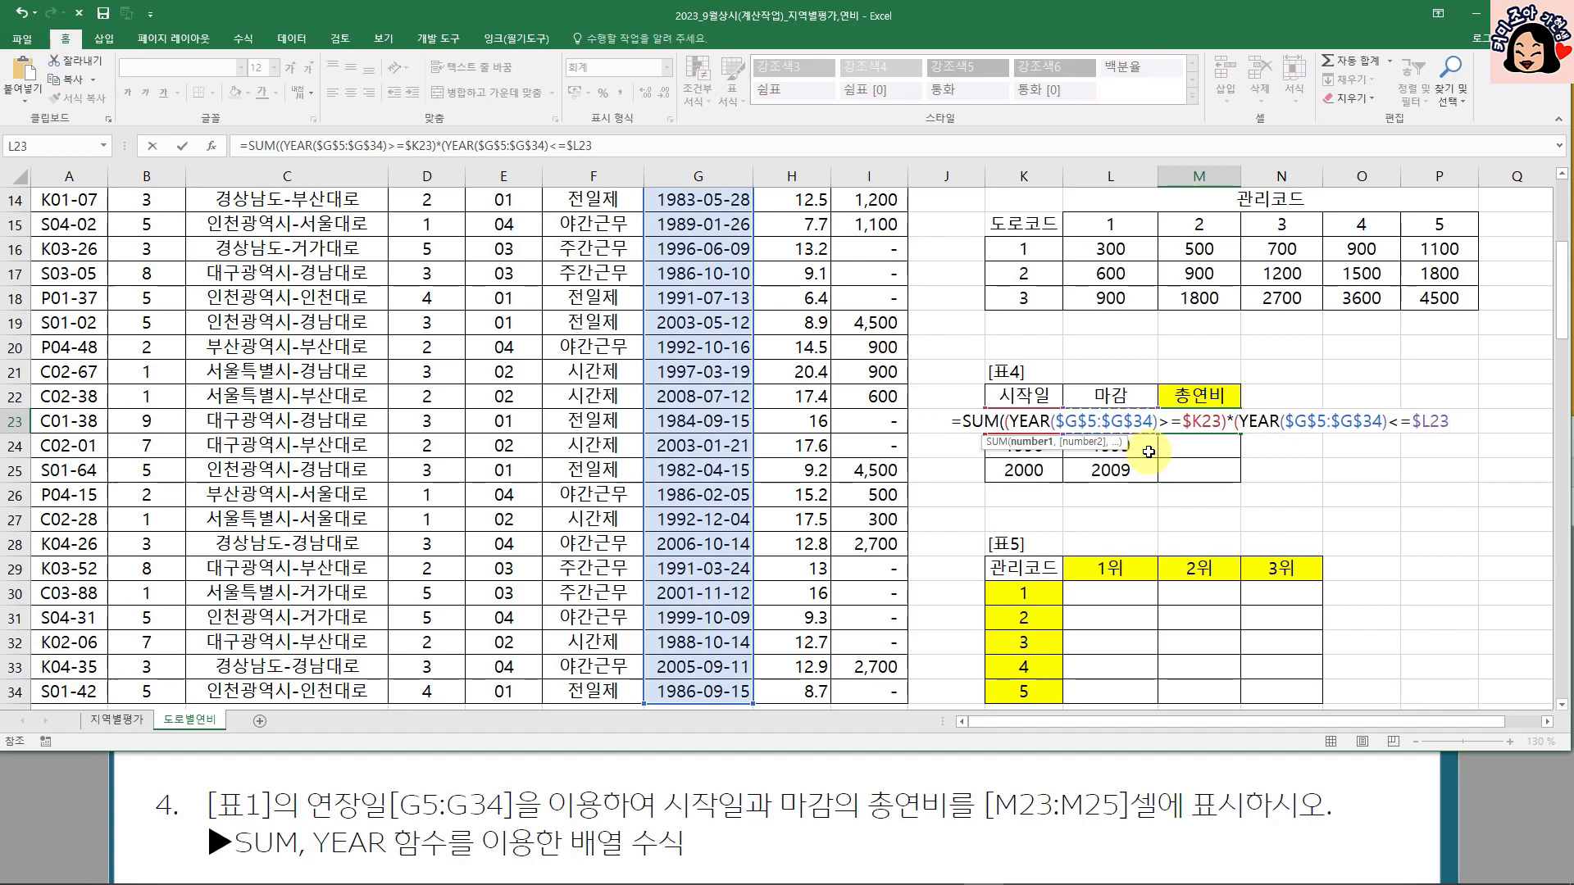
pyautogui.write(')')
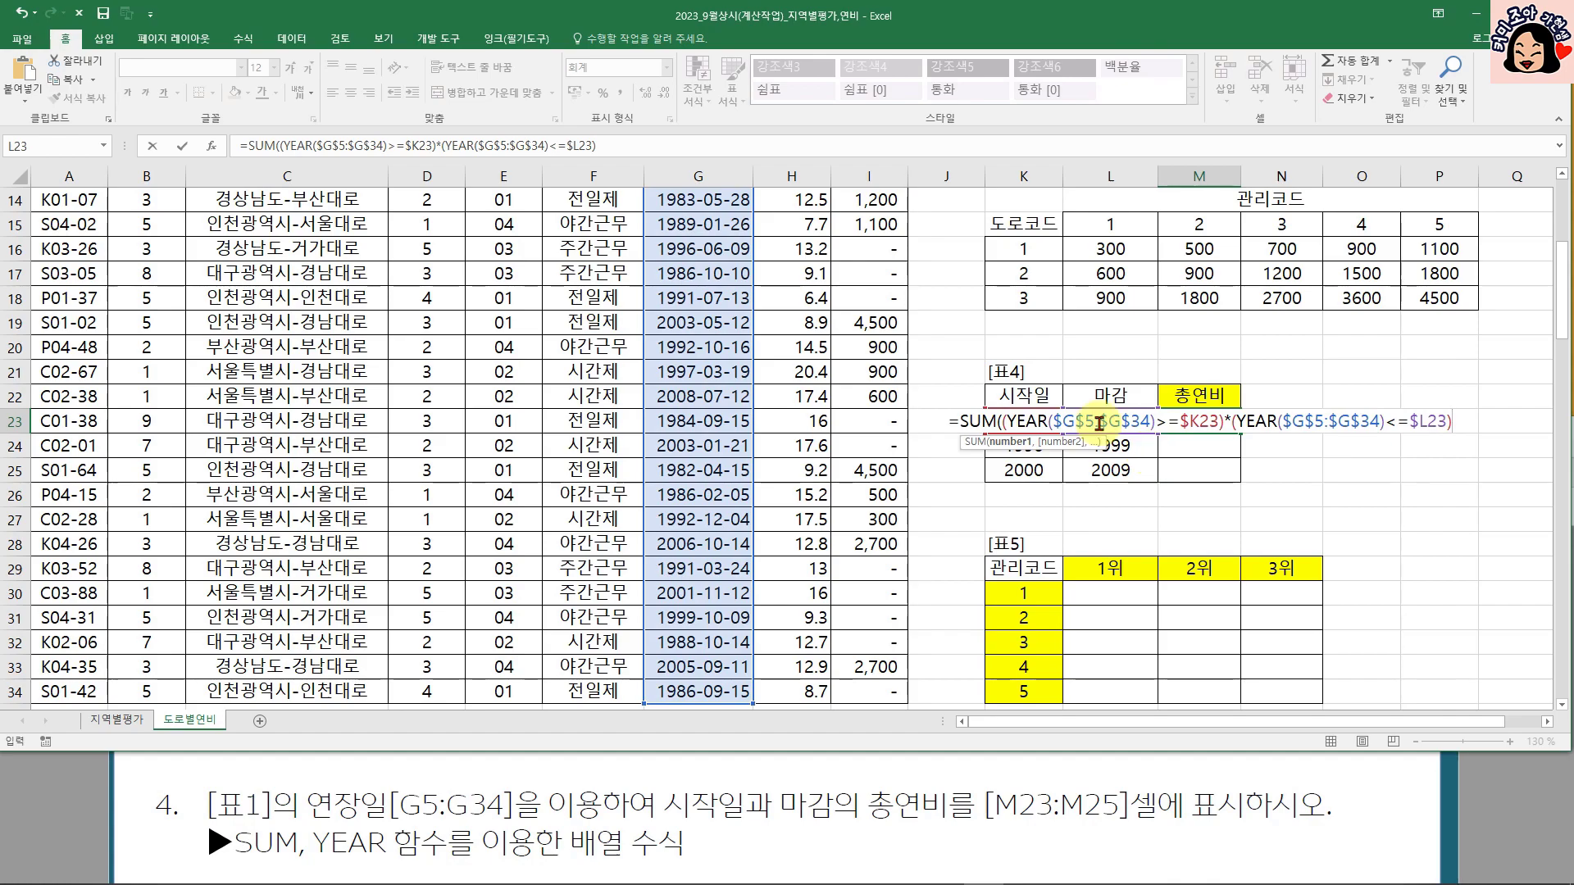
# - Multiply both conditions by the absolute 연비 range $H$5:$H$34 and close the SUM function
pyautogui.write('*')
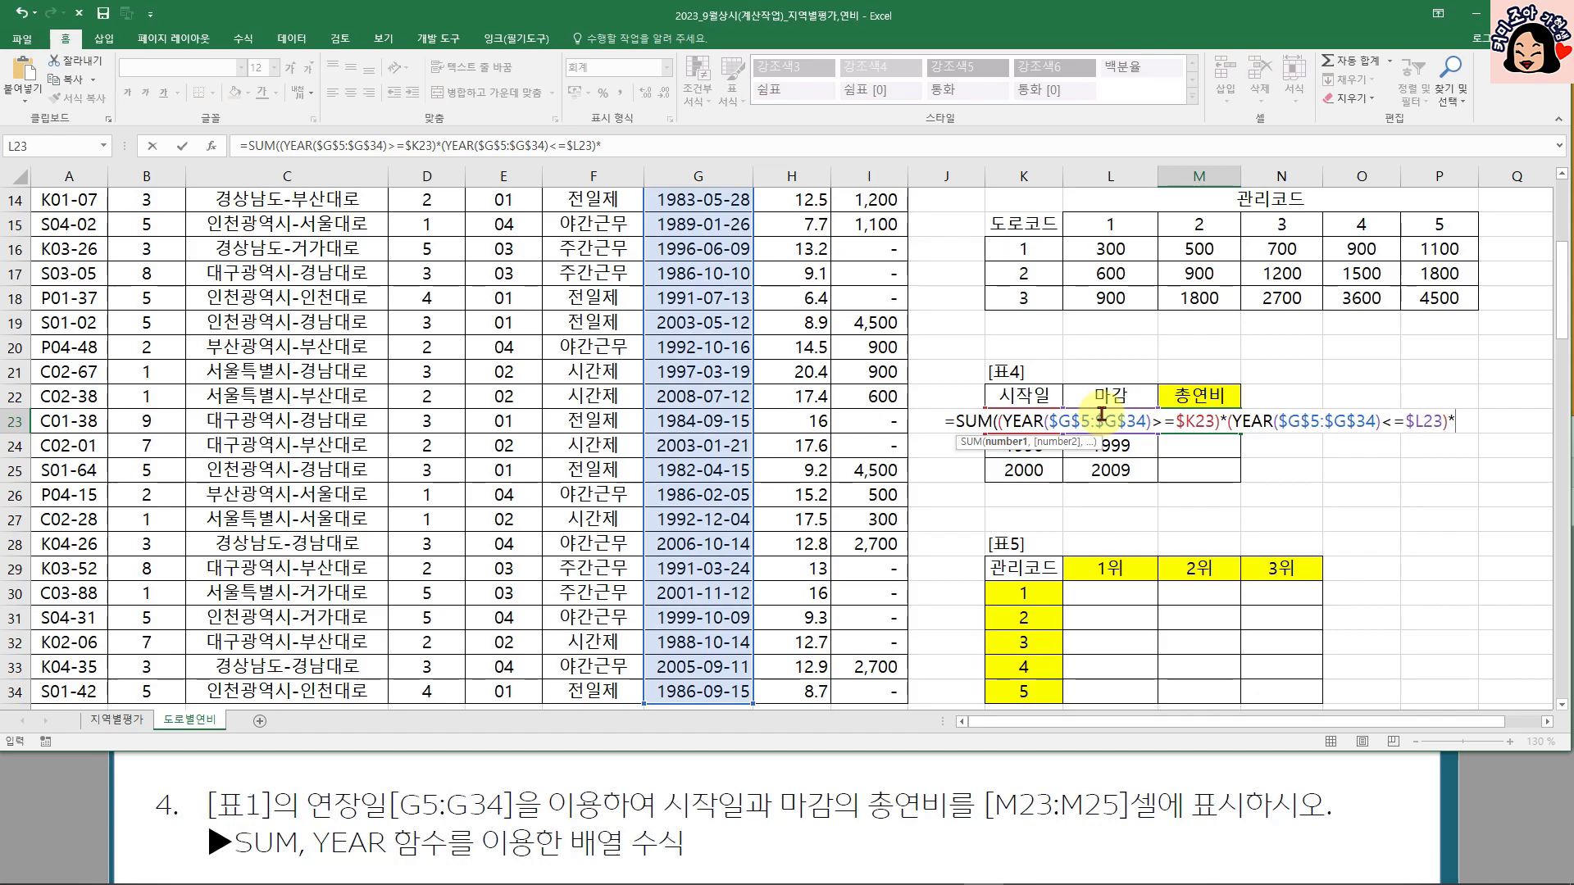
pyautogui.scroll(5, 606, 402)
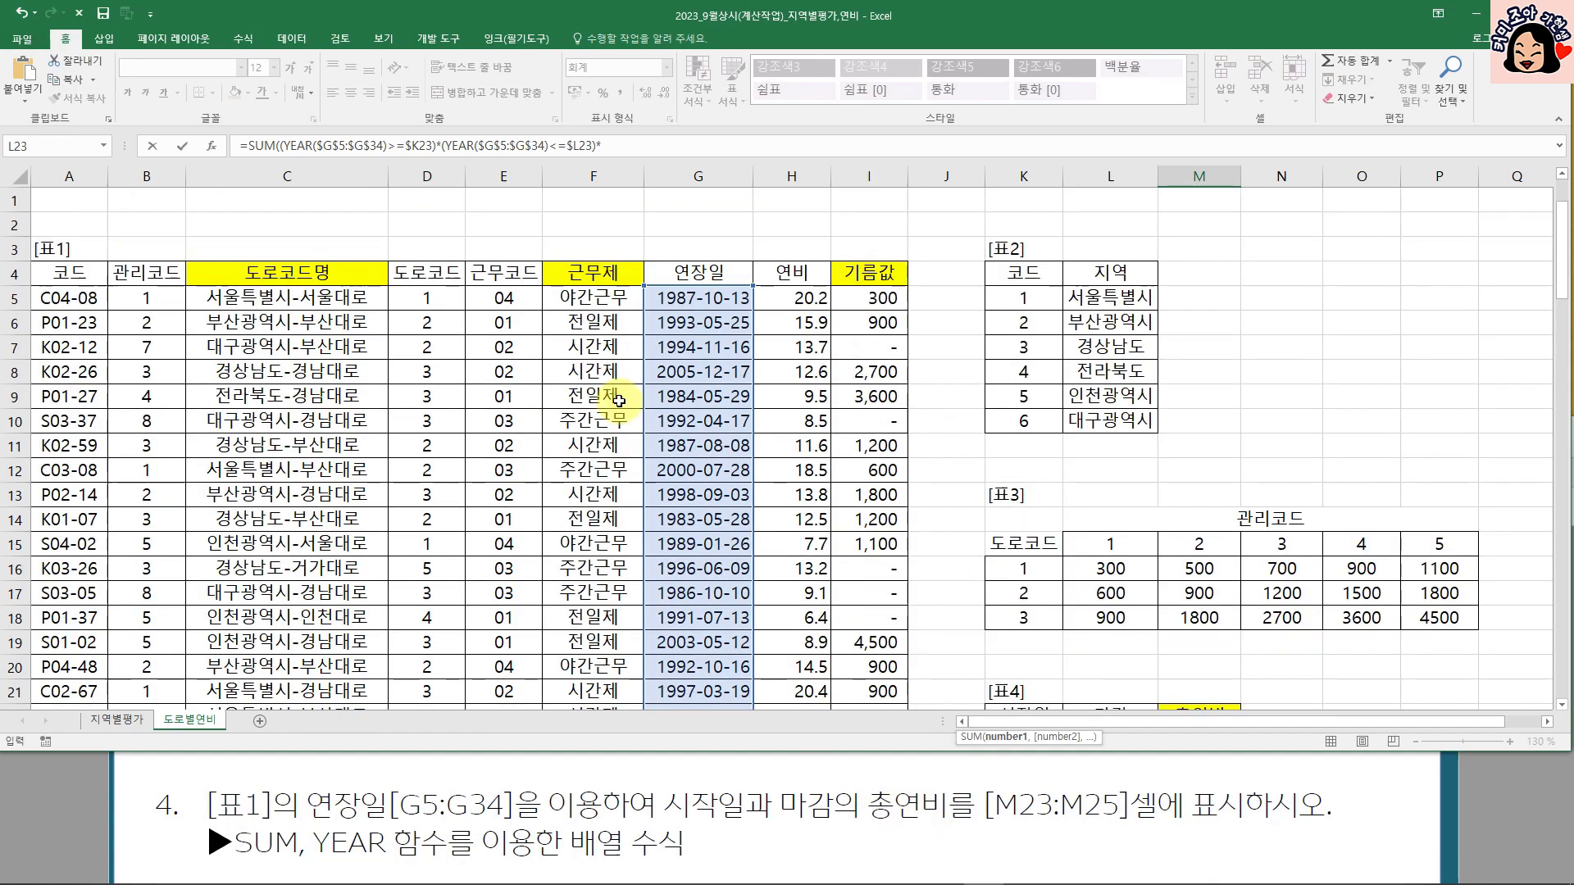
pyautogui.click(816, 298)
pyautogui.hotkey('ctrl', 'shift', 'Down')
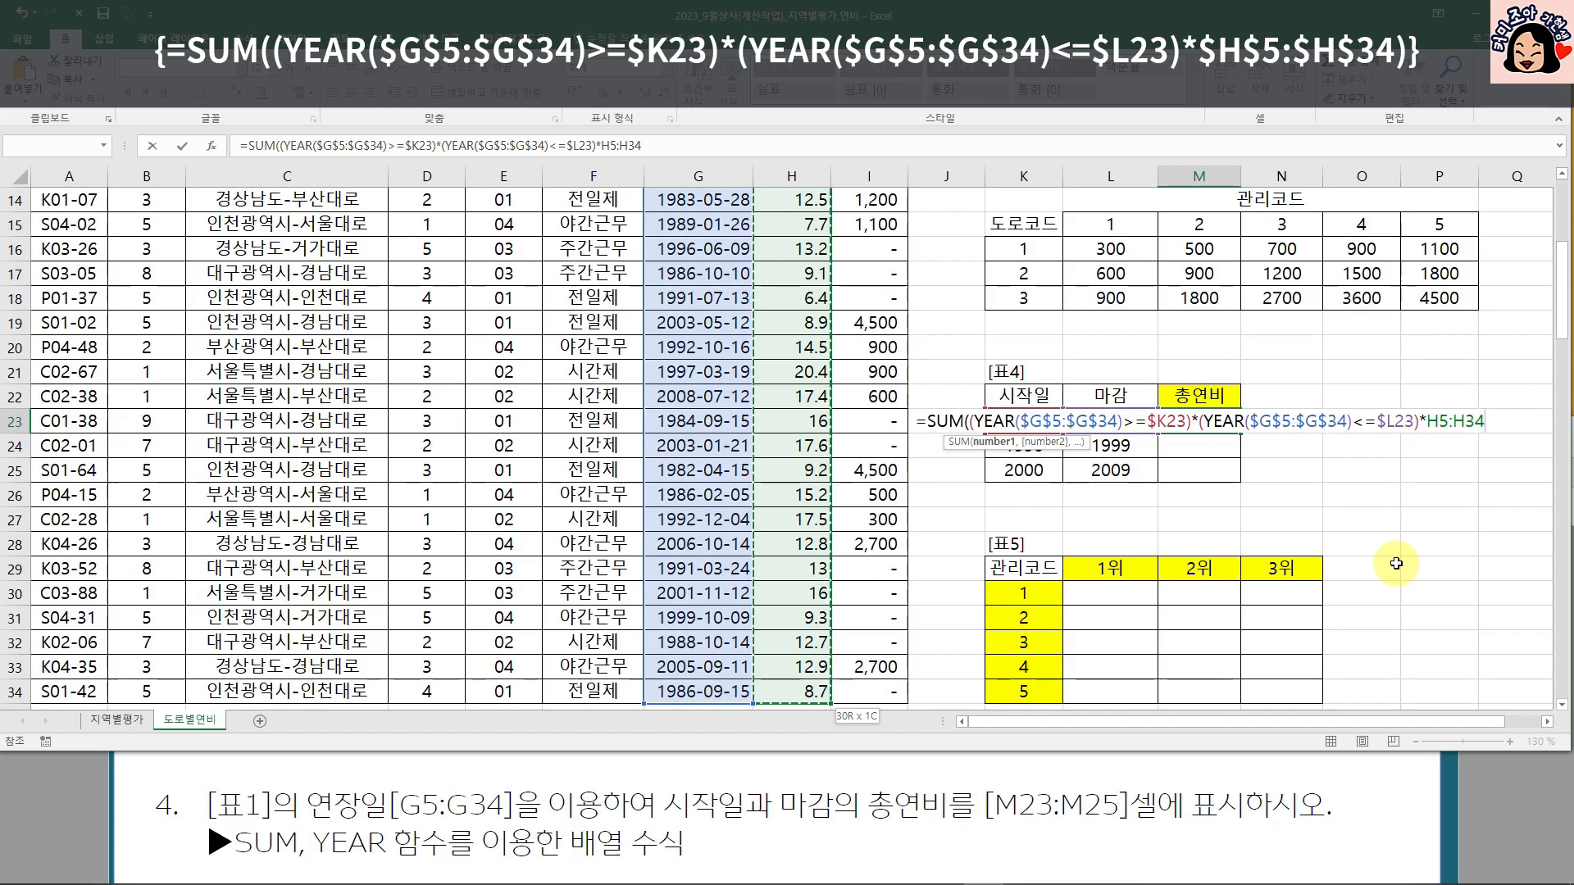
pyautogui.press('F4')
pyautogui.write(')')
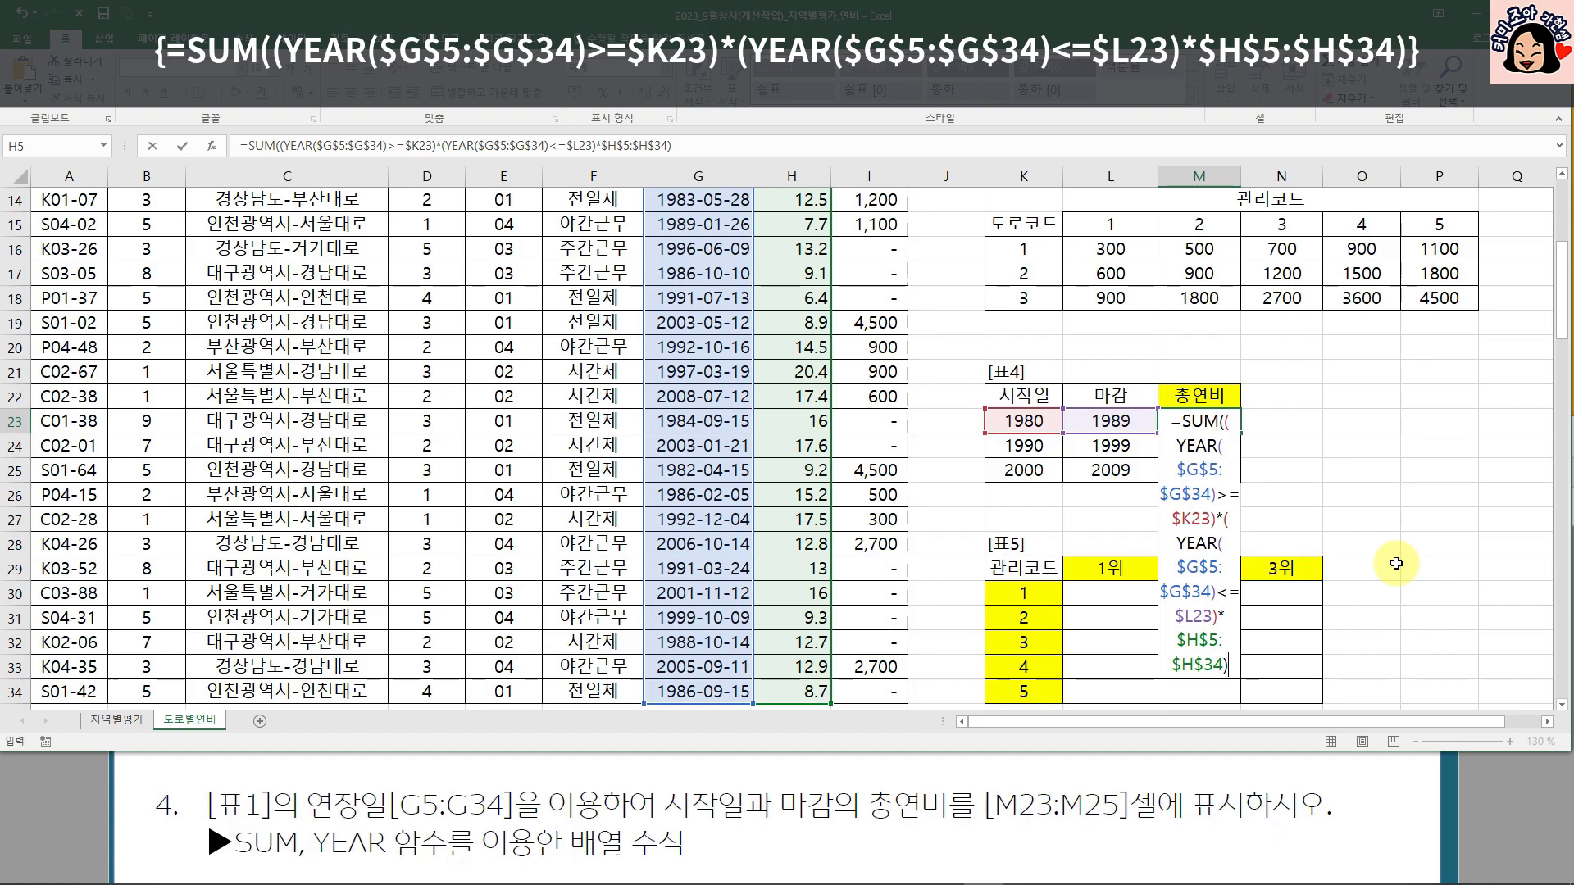
# - Enter the M23 formula as an array formula, fill it down to M25, and check M23 against its 시작일 and 마감 years
pyautogui.hotkey('ctrl', 'shift', 'Return')
pyautogui.moveTo(1241, 433); pyautogui.dragTo(1242, 482)
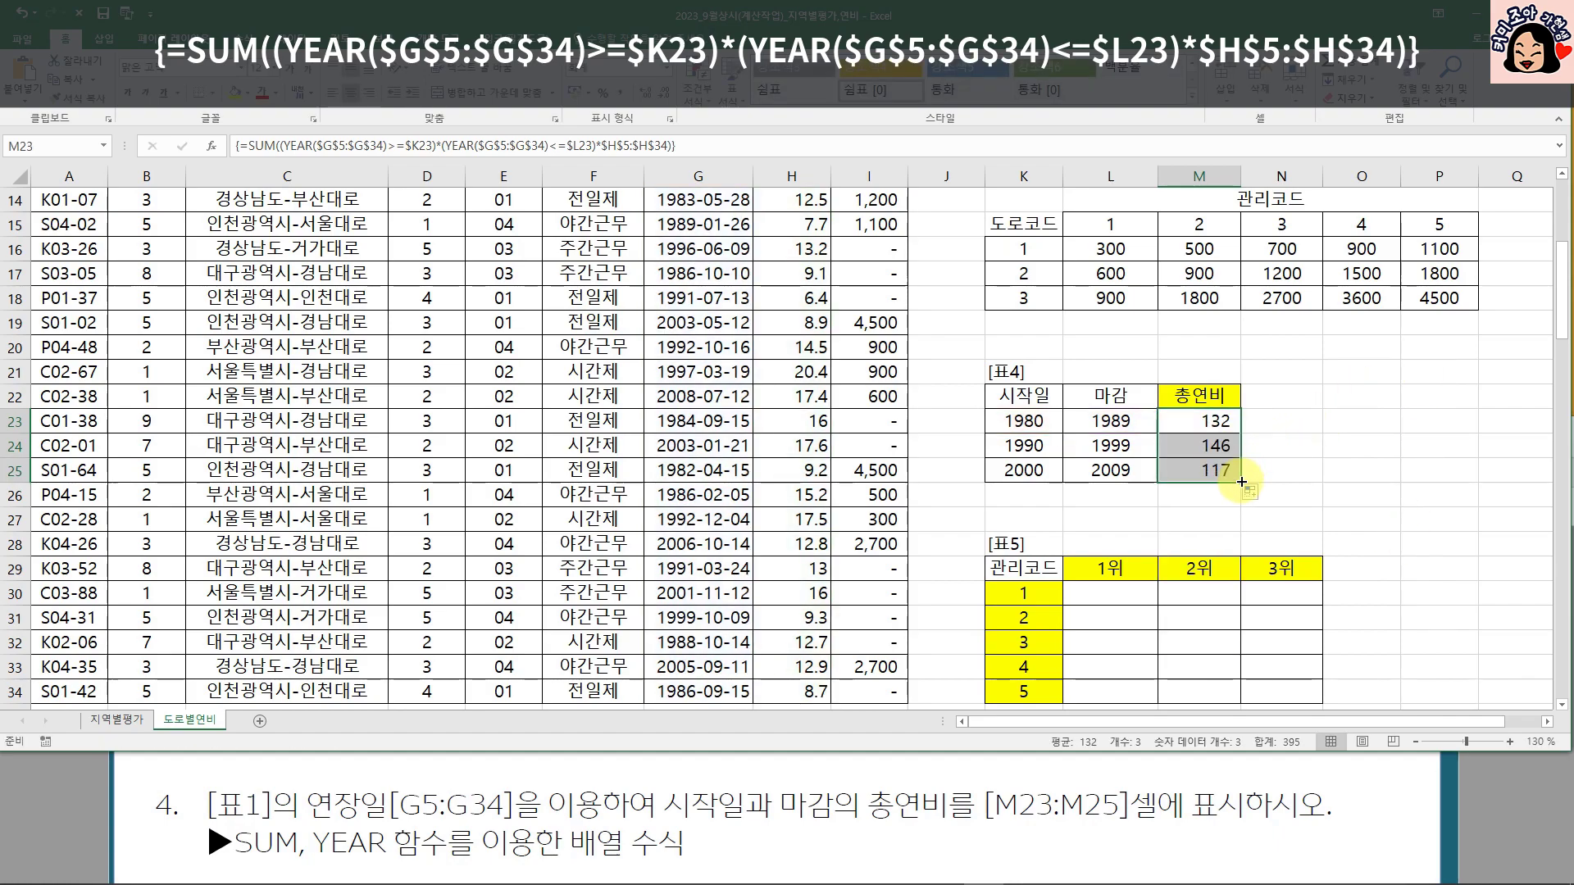
pyautogui.click(1205, 422)
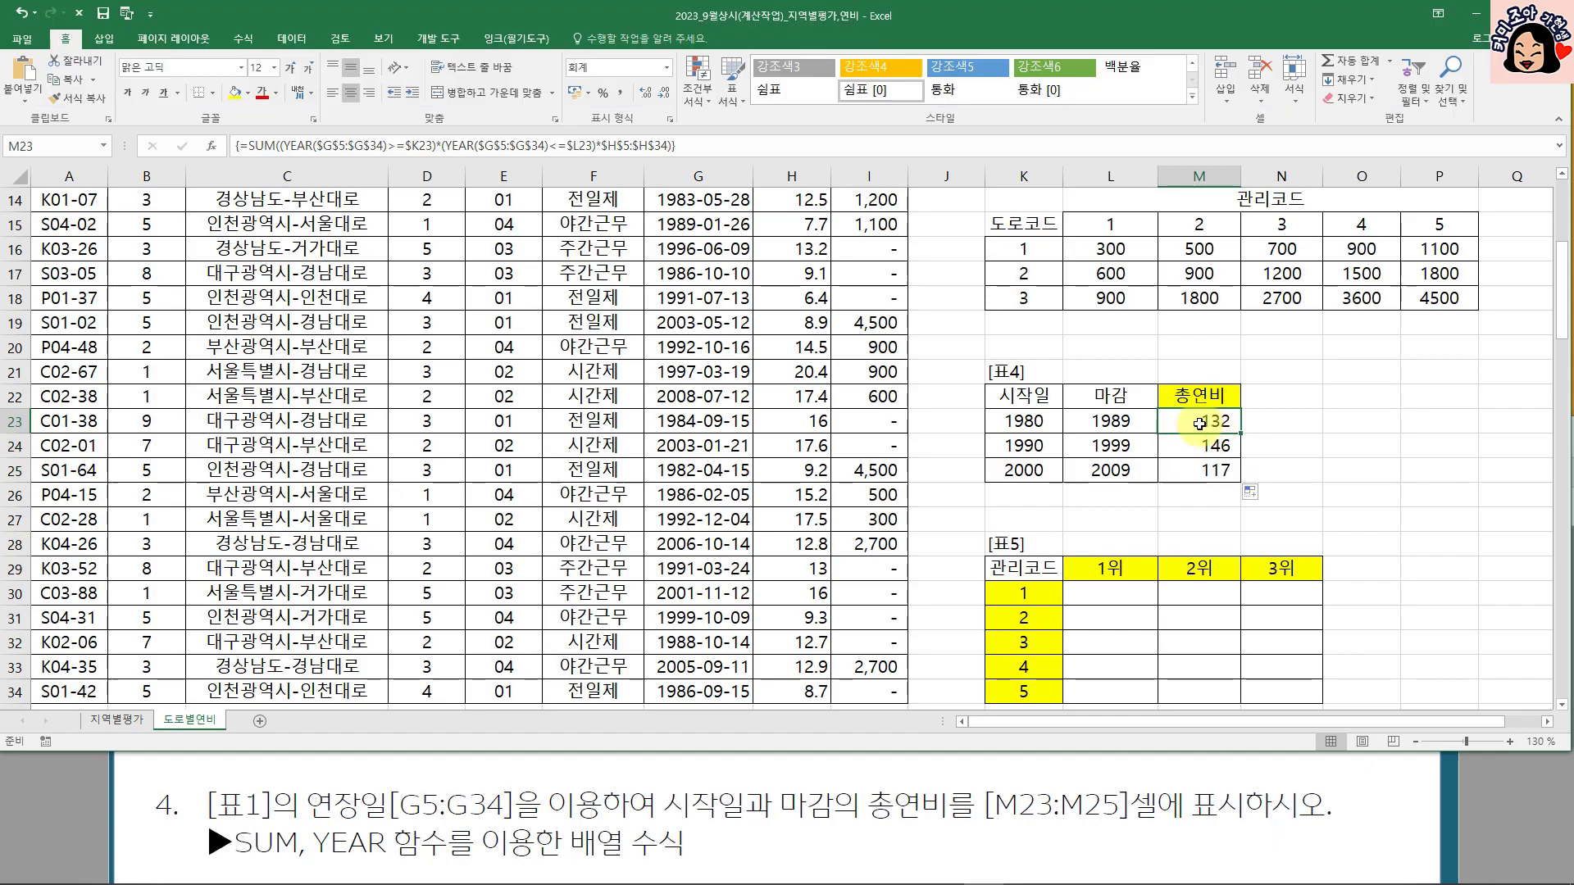
pyautogui.click(1036, 423)
pyautogui.click(1095, 426)
pyautogui.click(1046, 426)
pyautogui.click(1105, 425)
pyautogui.click(1197, 419)
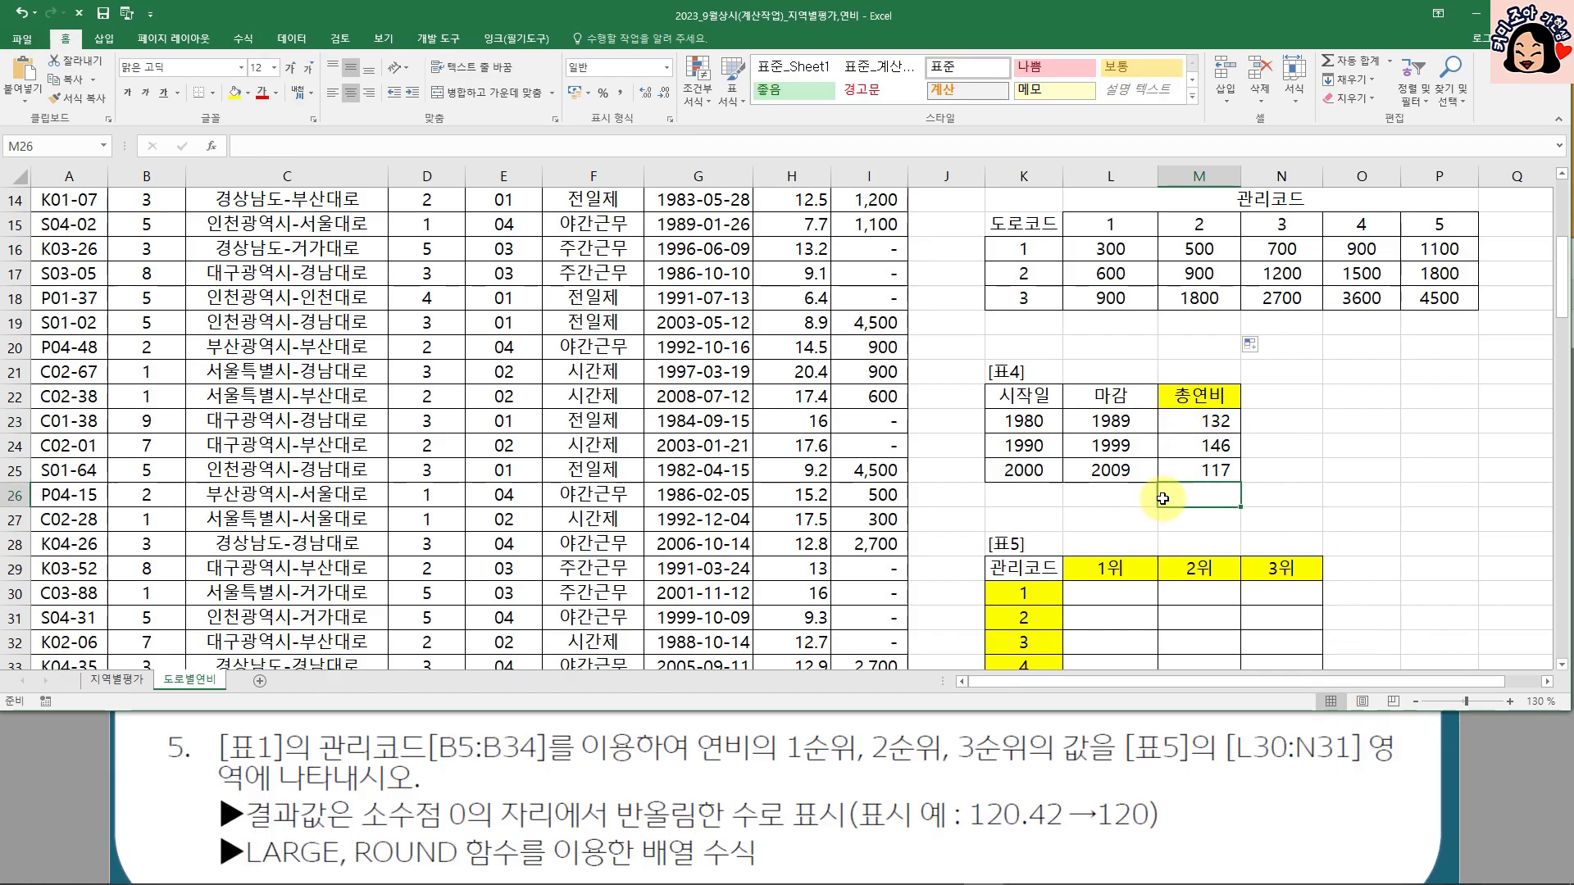
# - Examine the rank headings 1위, 2위 and 3위 in L29:N29 of [표5]
pyautogui.scroll(-2, 1148, 492)
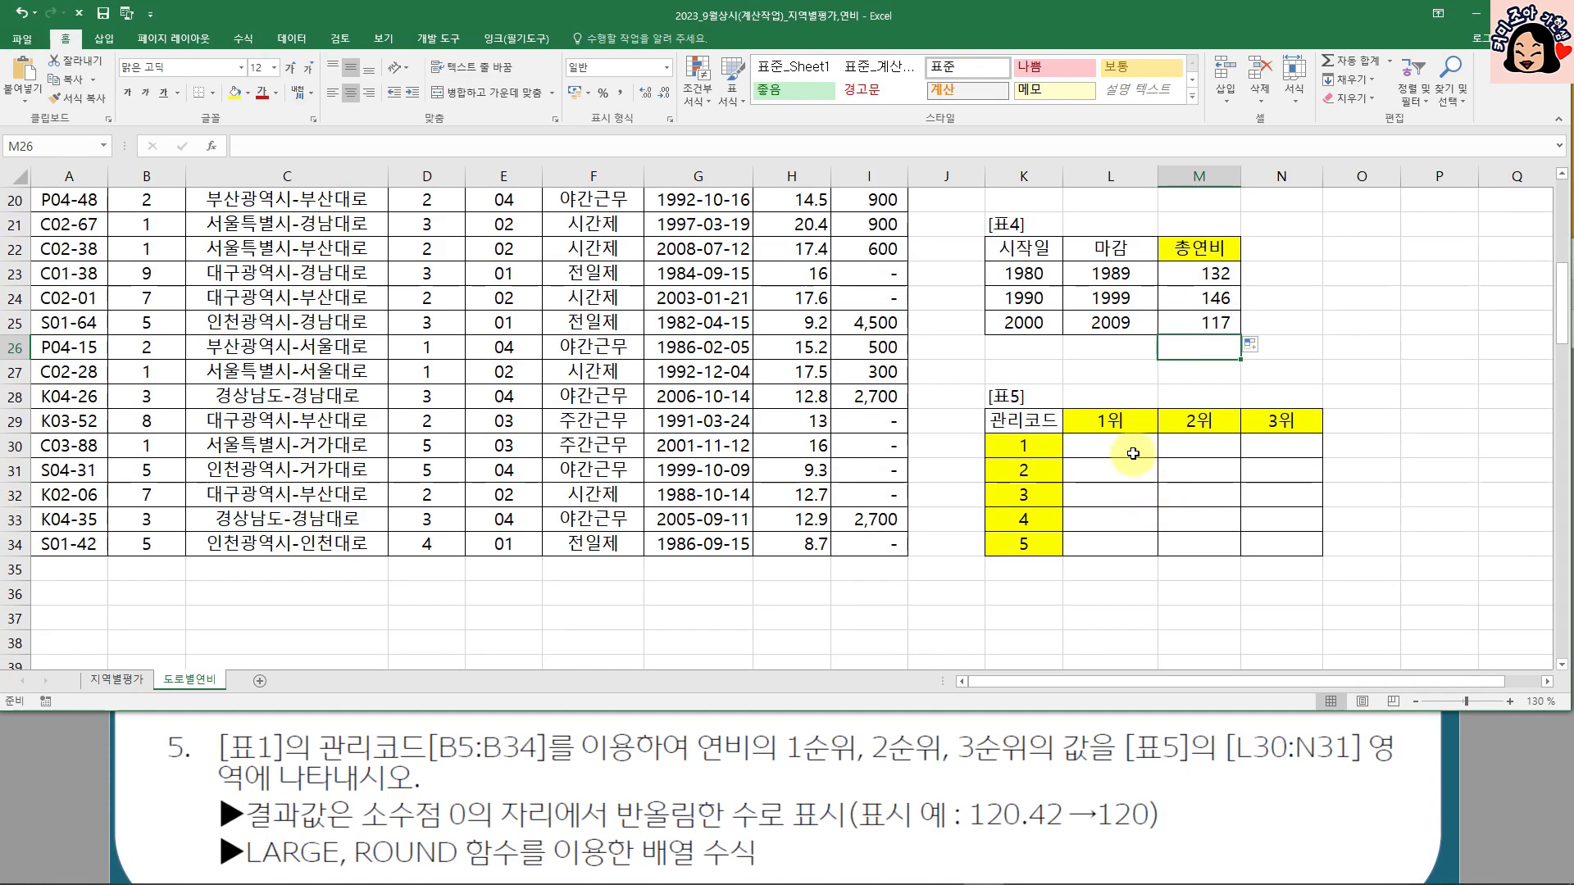
pyautogui.moveTo(1113, 420); pyautogui.dragTo(1205, 420)
pyautogui.click(1271, 430)
pyautogui.click(1126, 422)
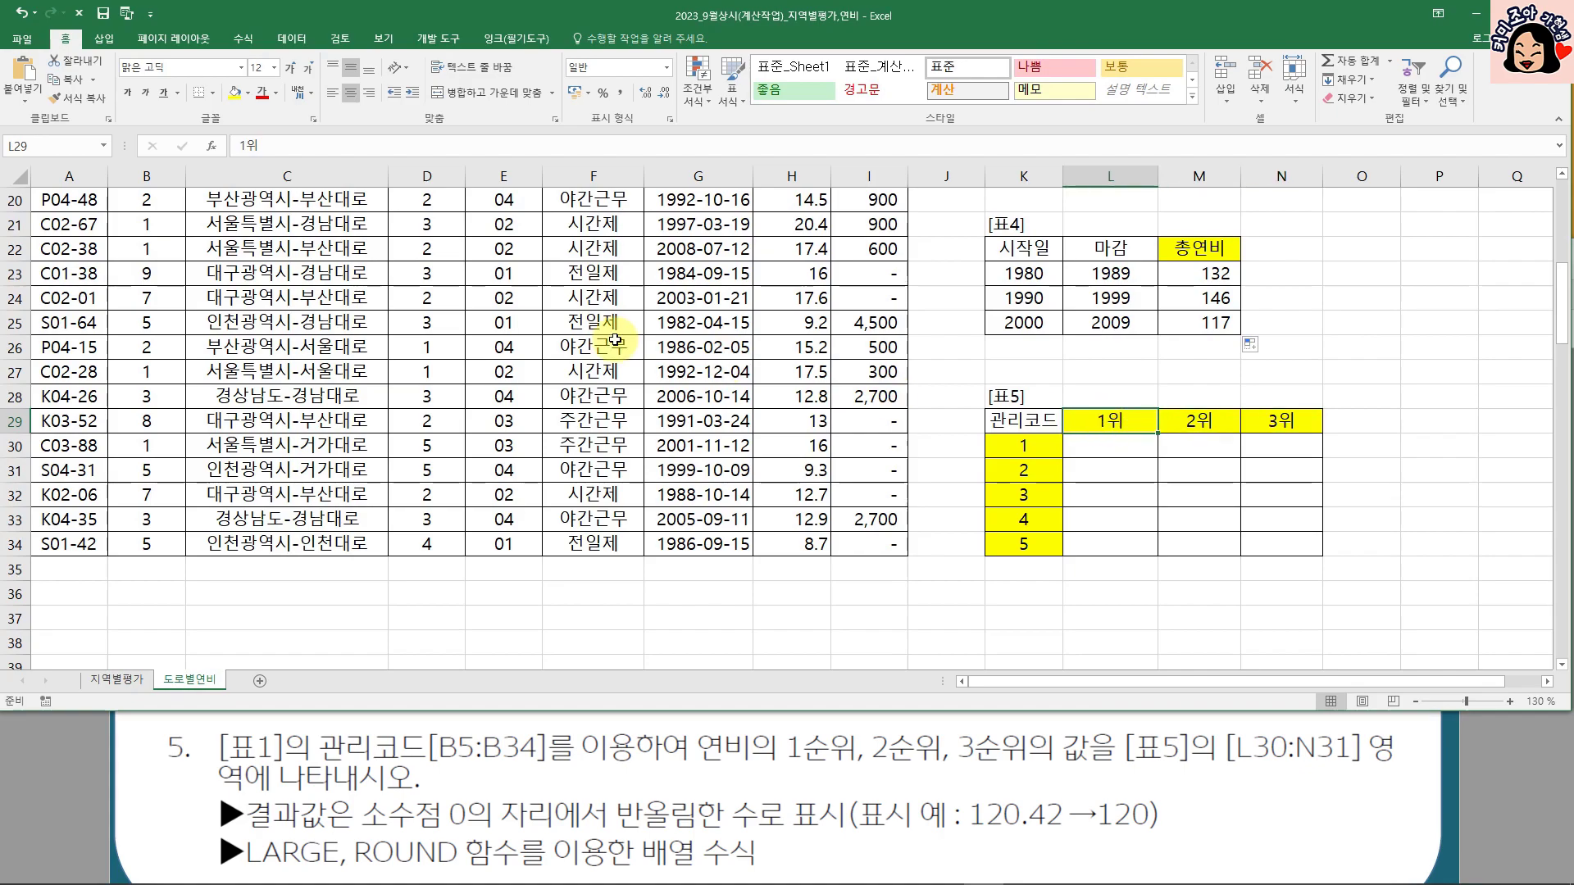
pyautogui.click(1201, 419)
pyautogui.click(1281, 420)
pyautogui.click(1151, 429)
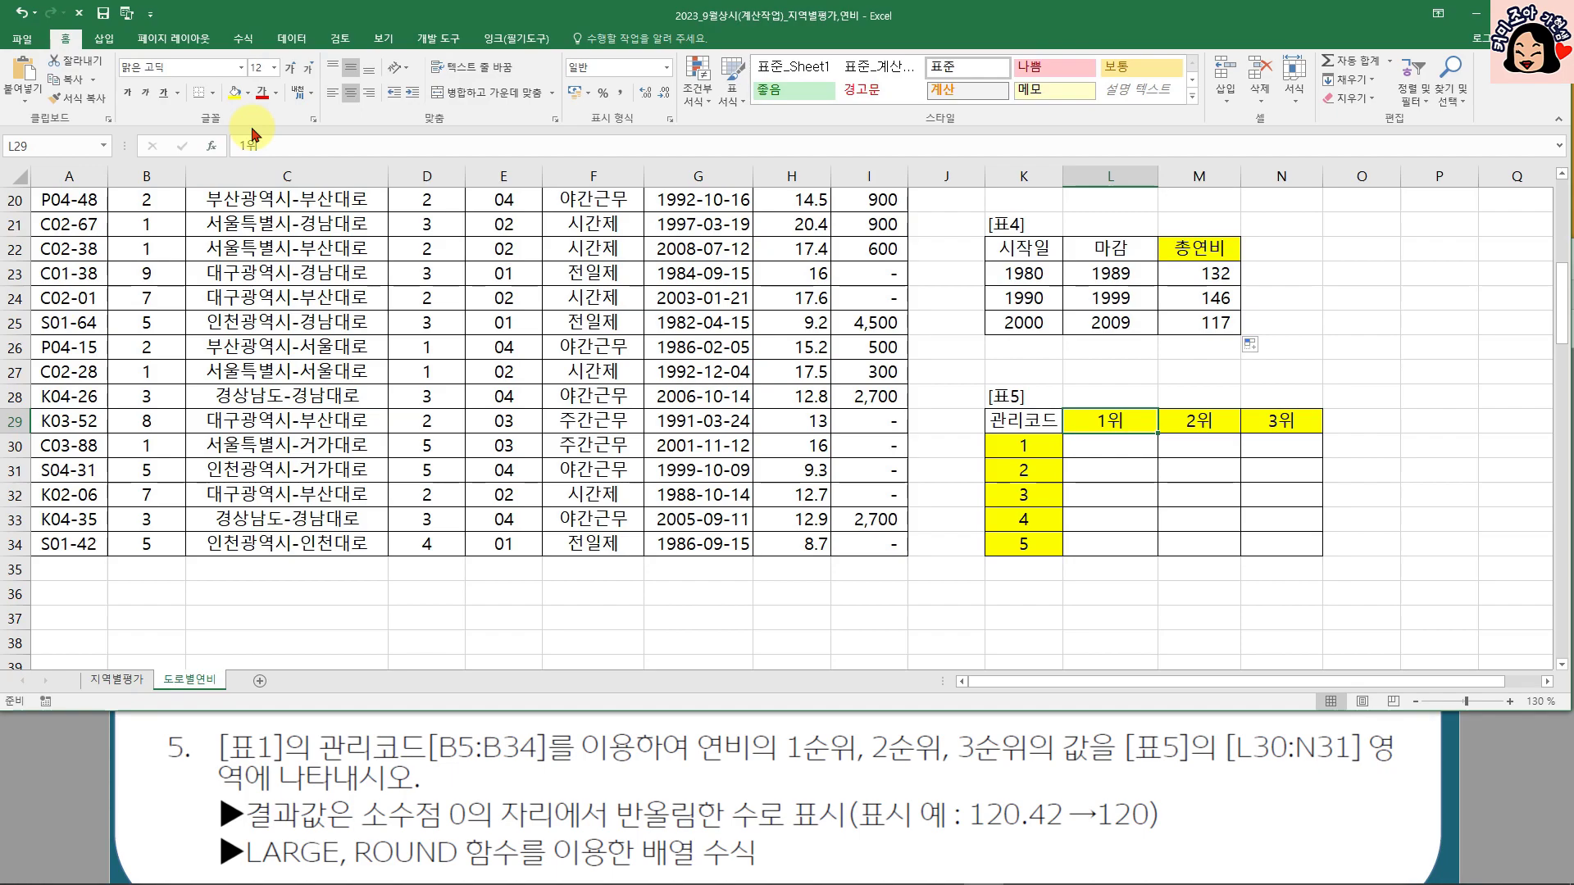
pyautogui.click(1203, 419)
pyautogui.click(1288, 417)
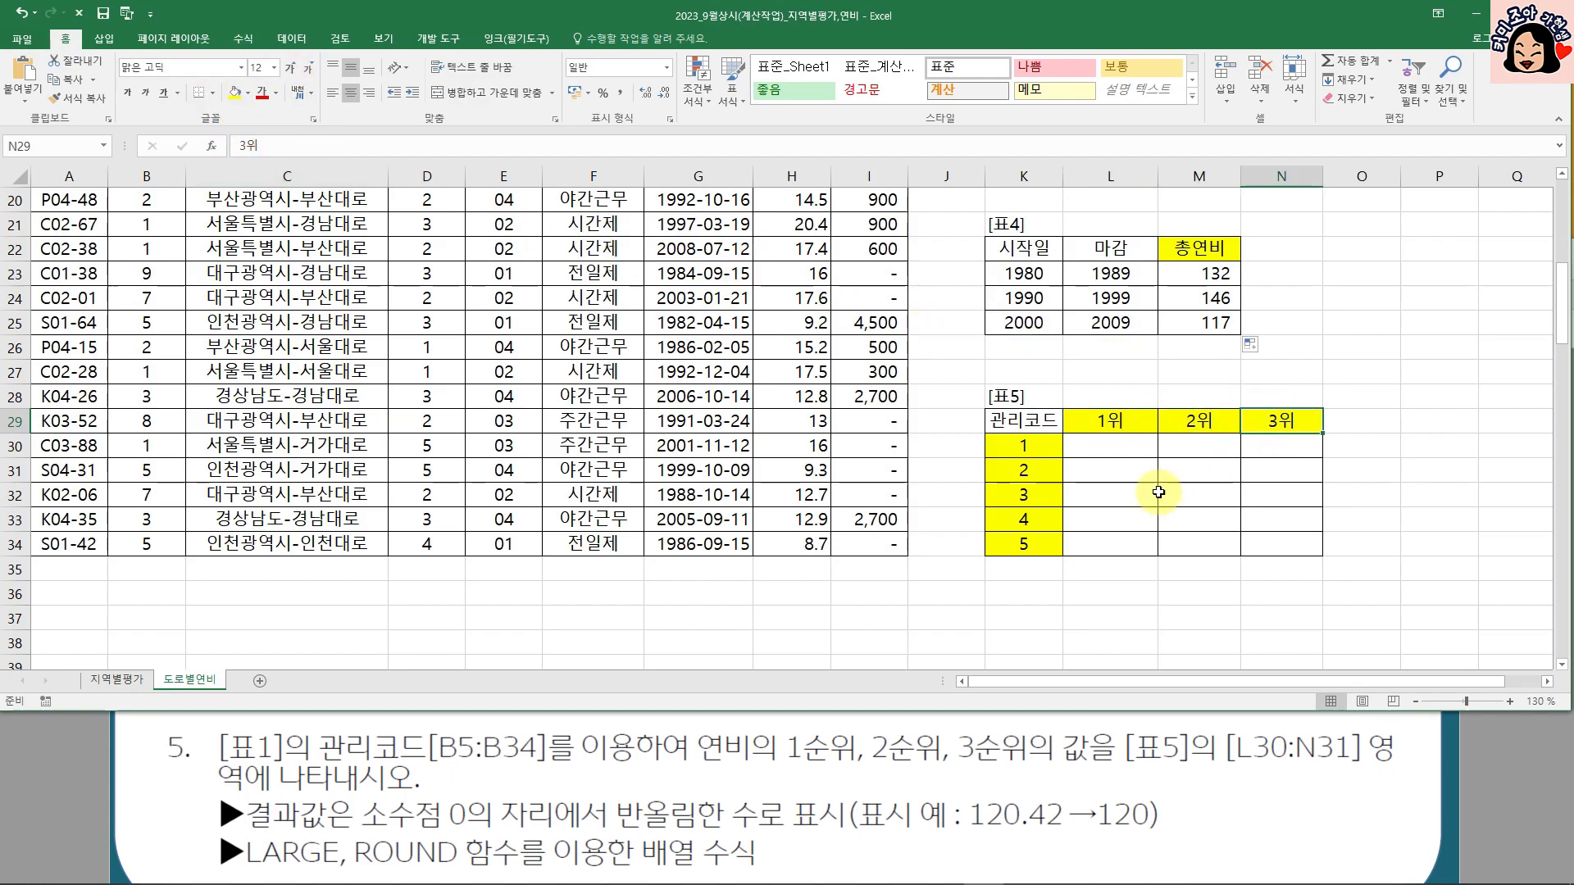
# - Examine the 관리코드 1 row of [표5] and which rank each of the cells L30:N30 has to hold
pyautogui.click(1018, 437)
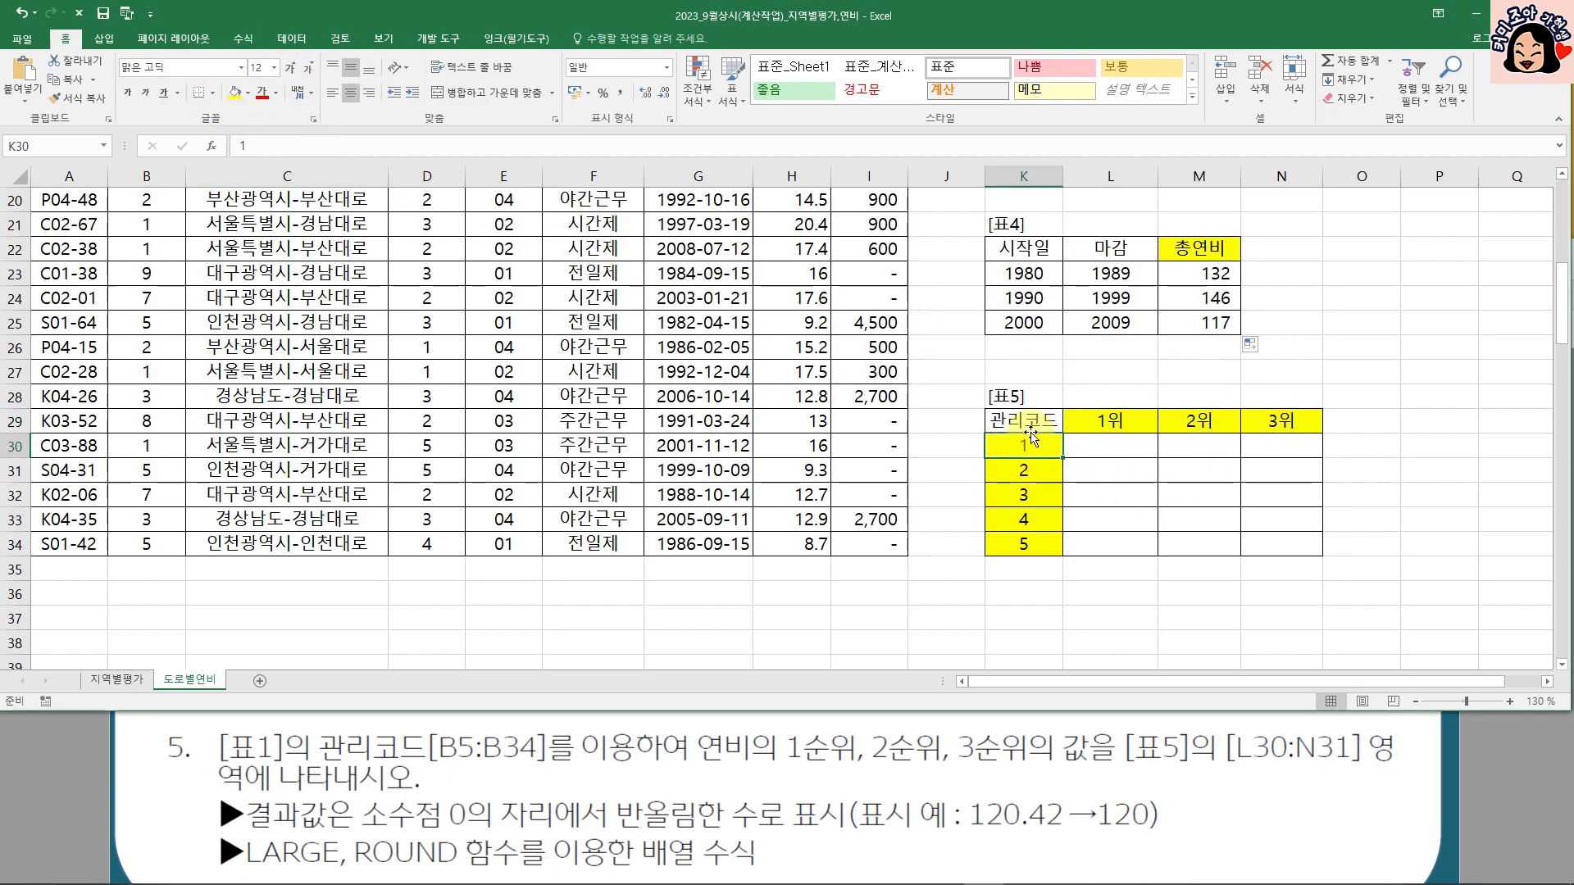
pyautogui.click(1104, 447)
pyautogui.click(1231, 448)
pyautogui.click(1277, 446)
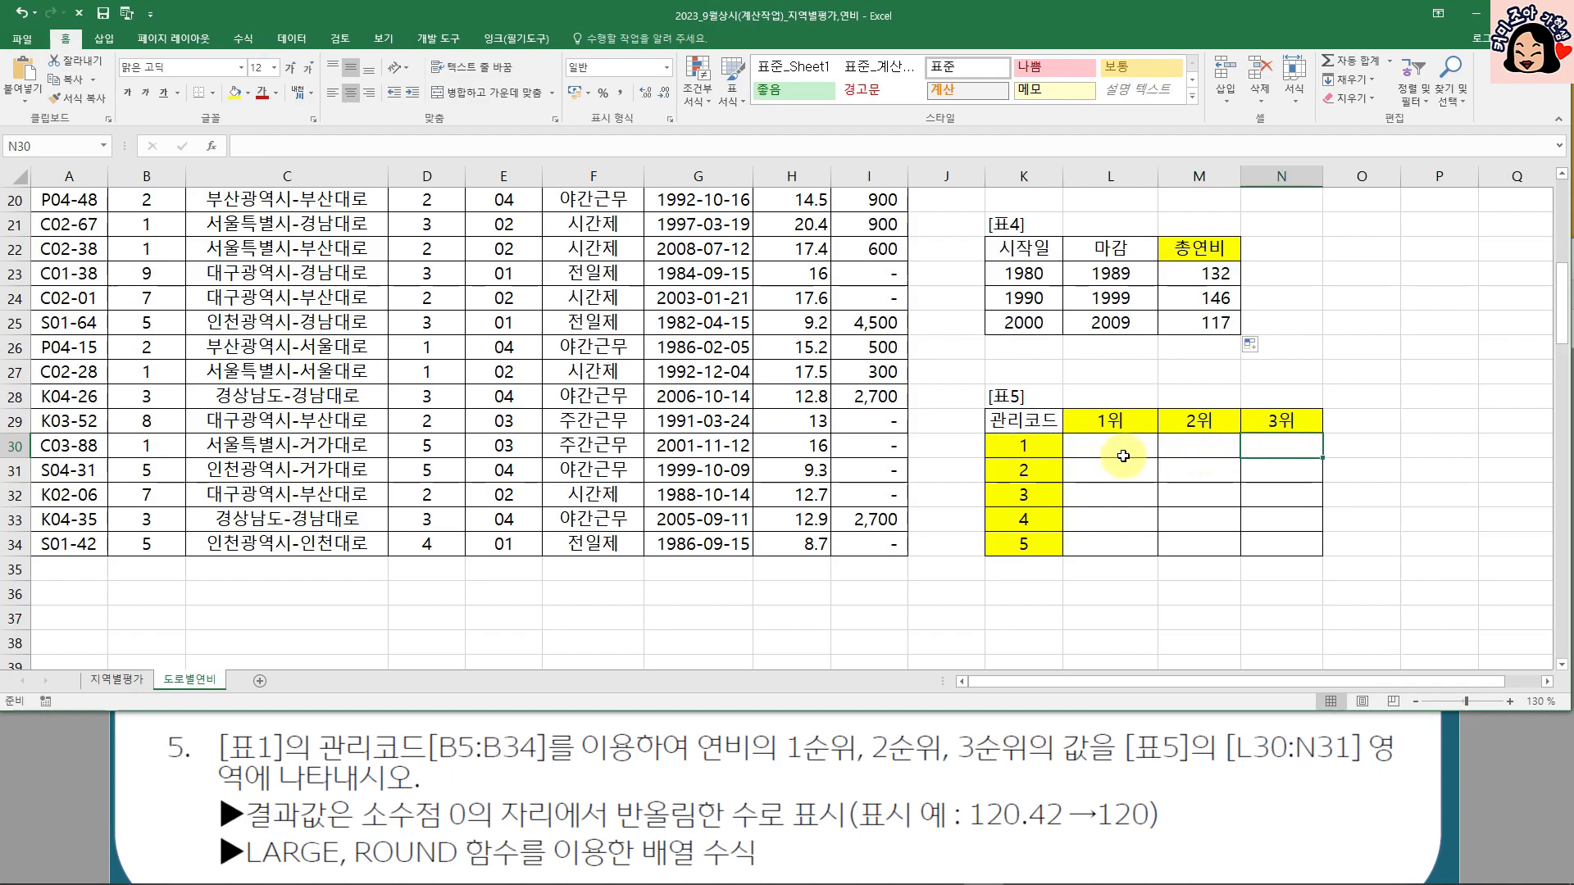
pyautogui.click(1124, 456)
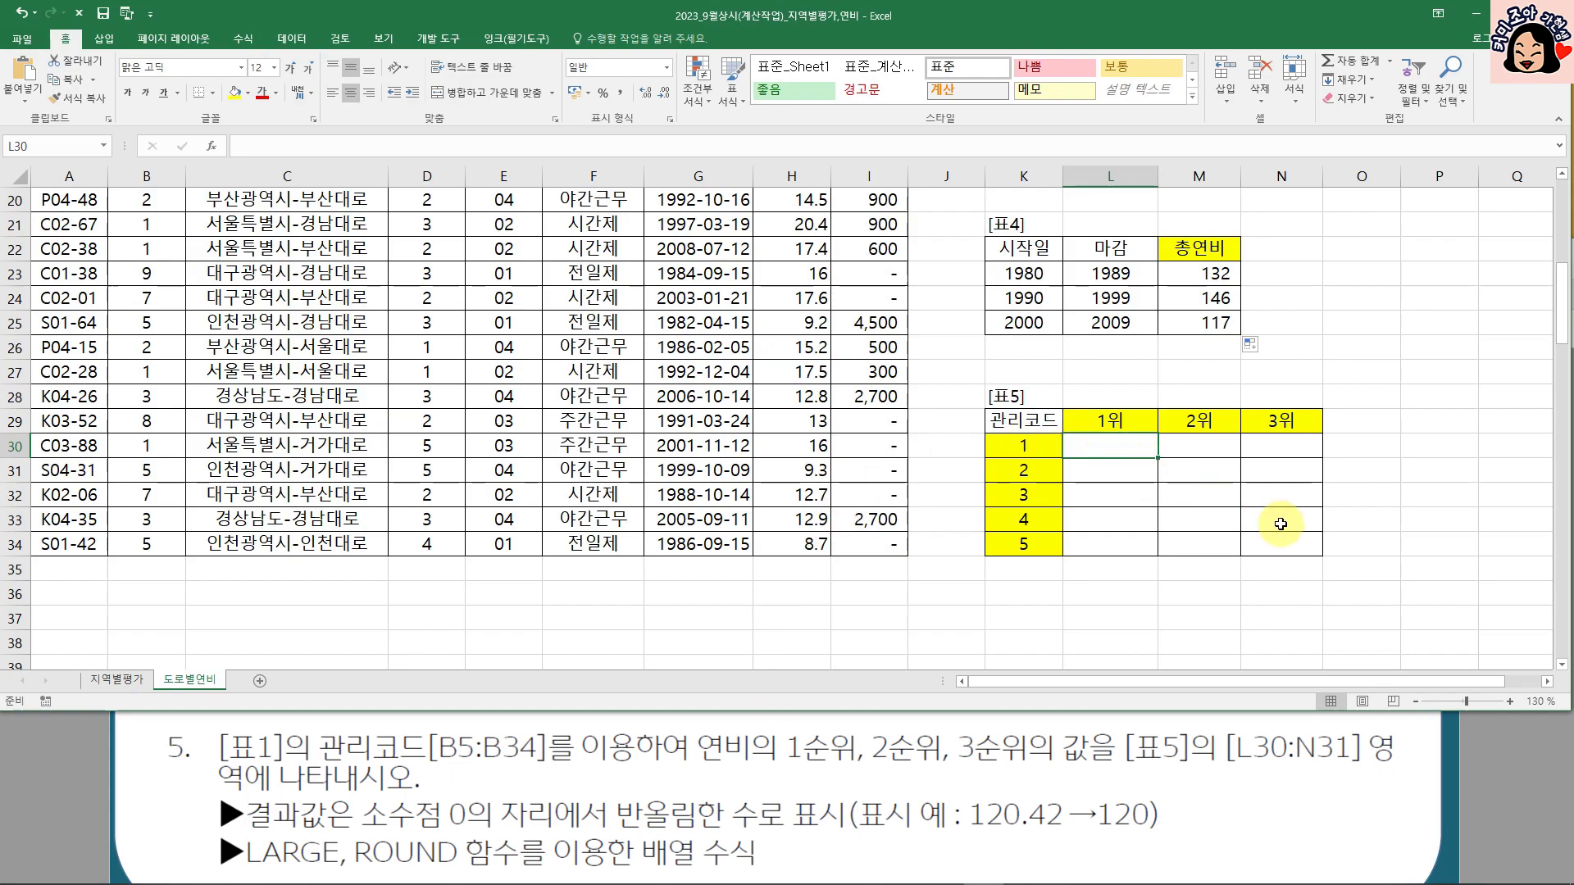
pyautogui.scroll(2, 631, 494)
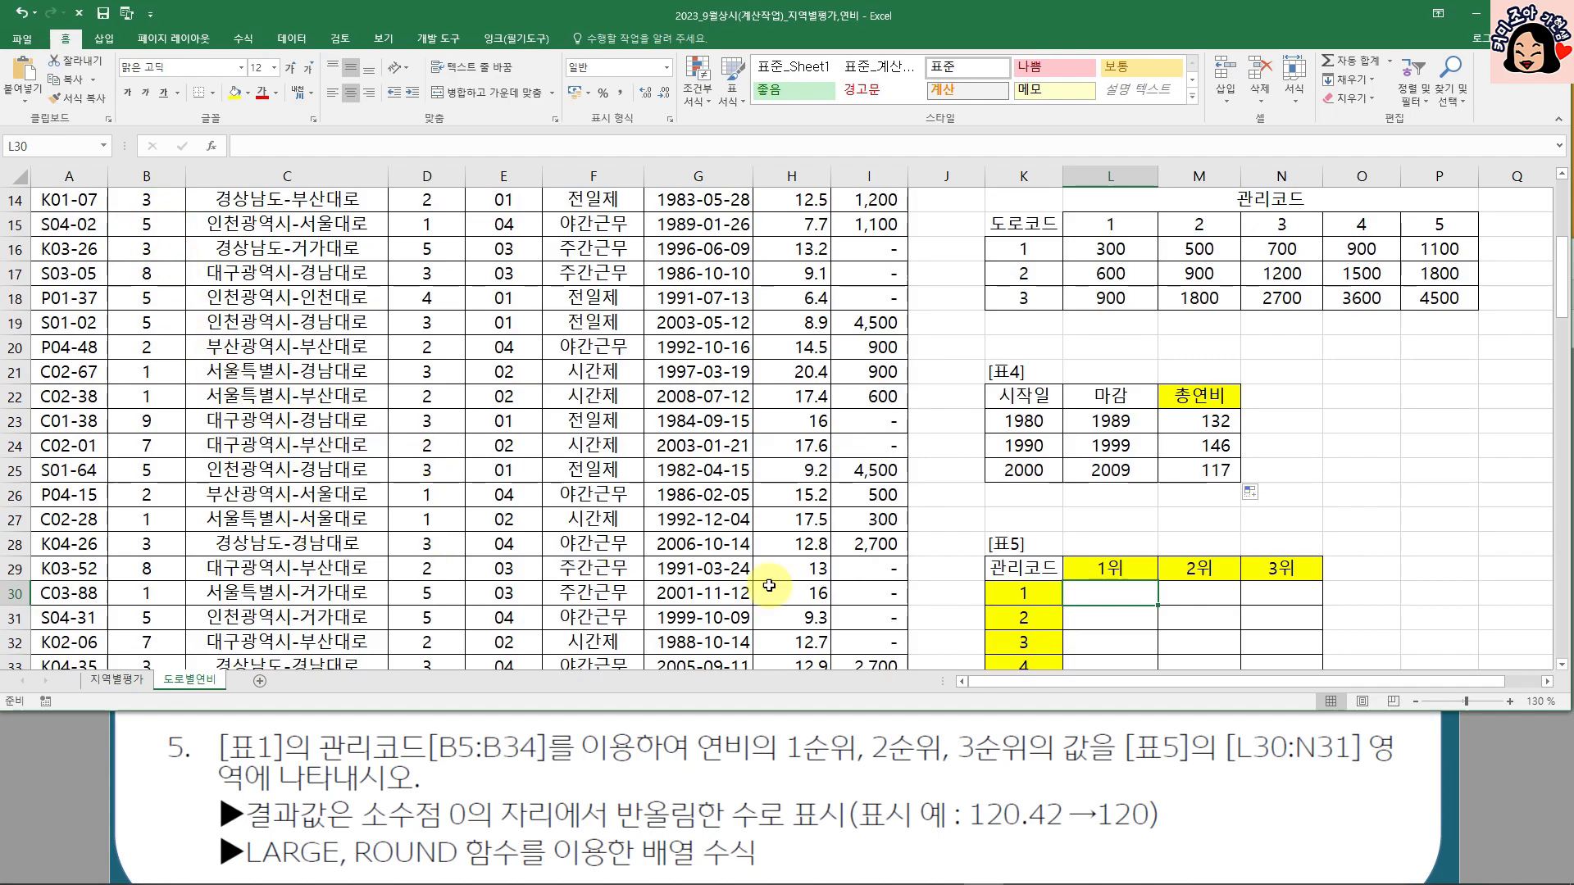
pyautogui.click(1034, 597)
pyautogui.click(1106, 596)
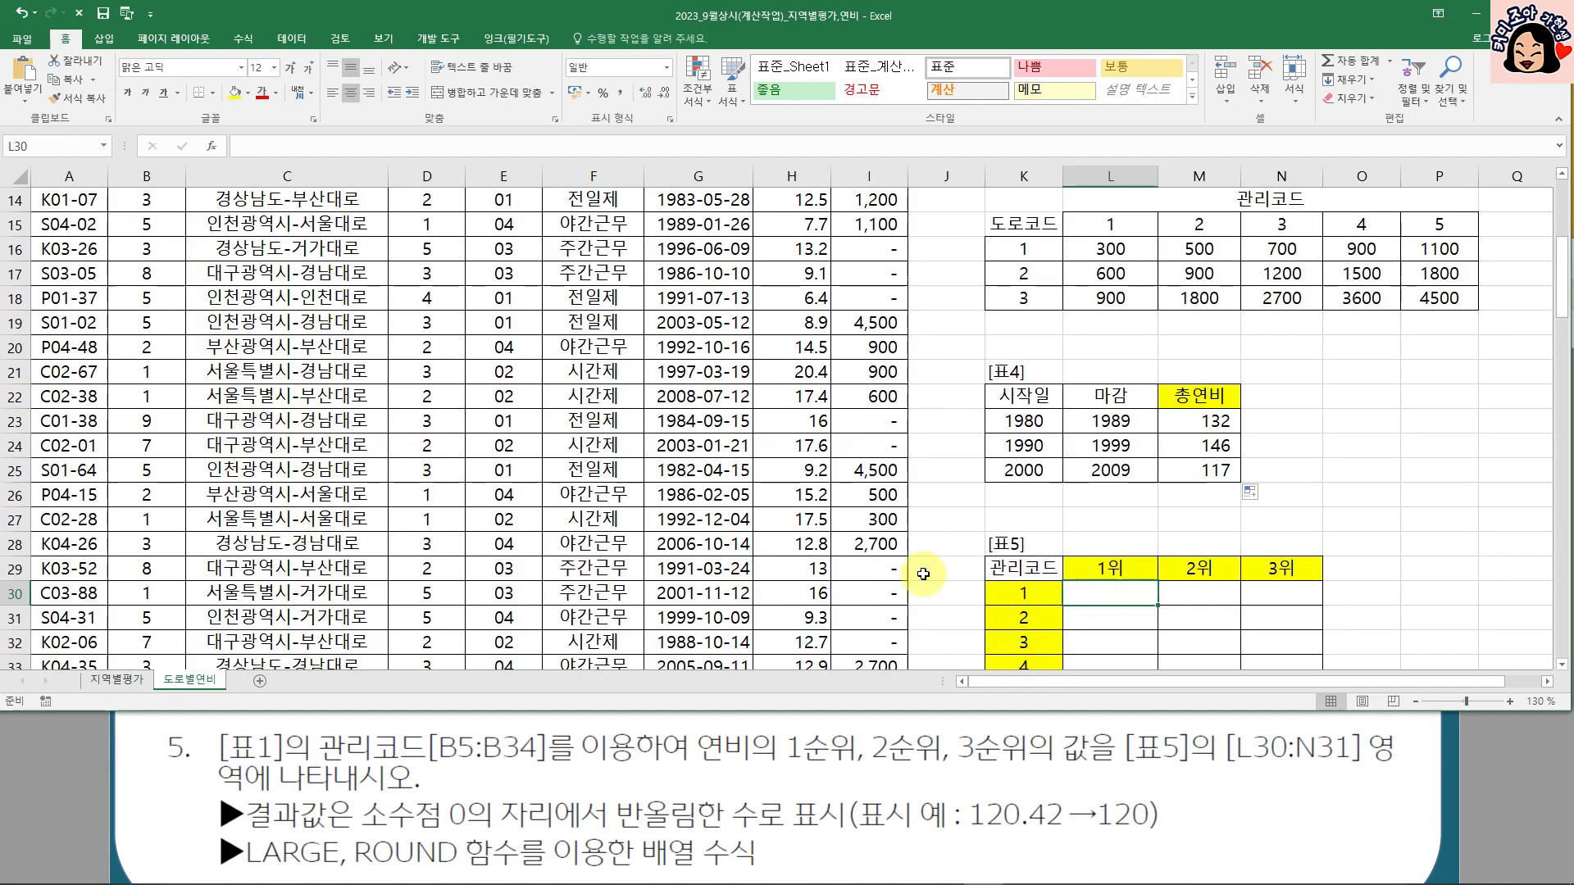
pyautogui.scroll(4, 705, 460)
pyautogui.scroll(-6, 713, 475)
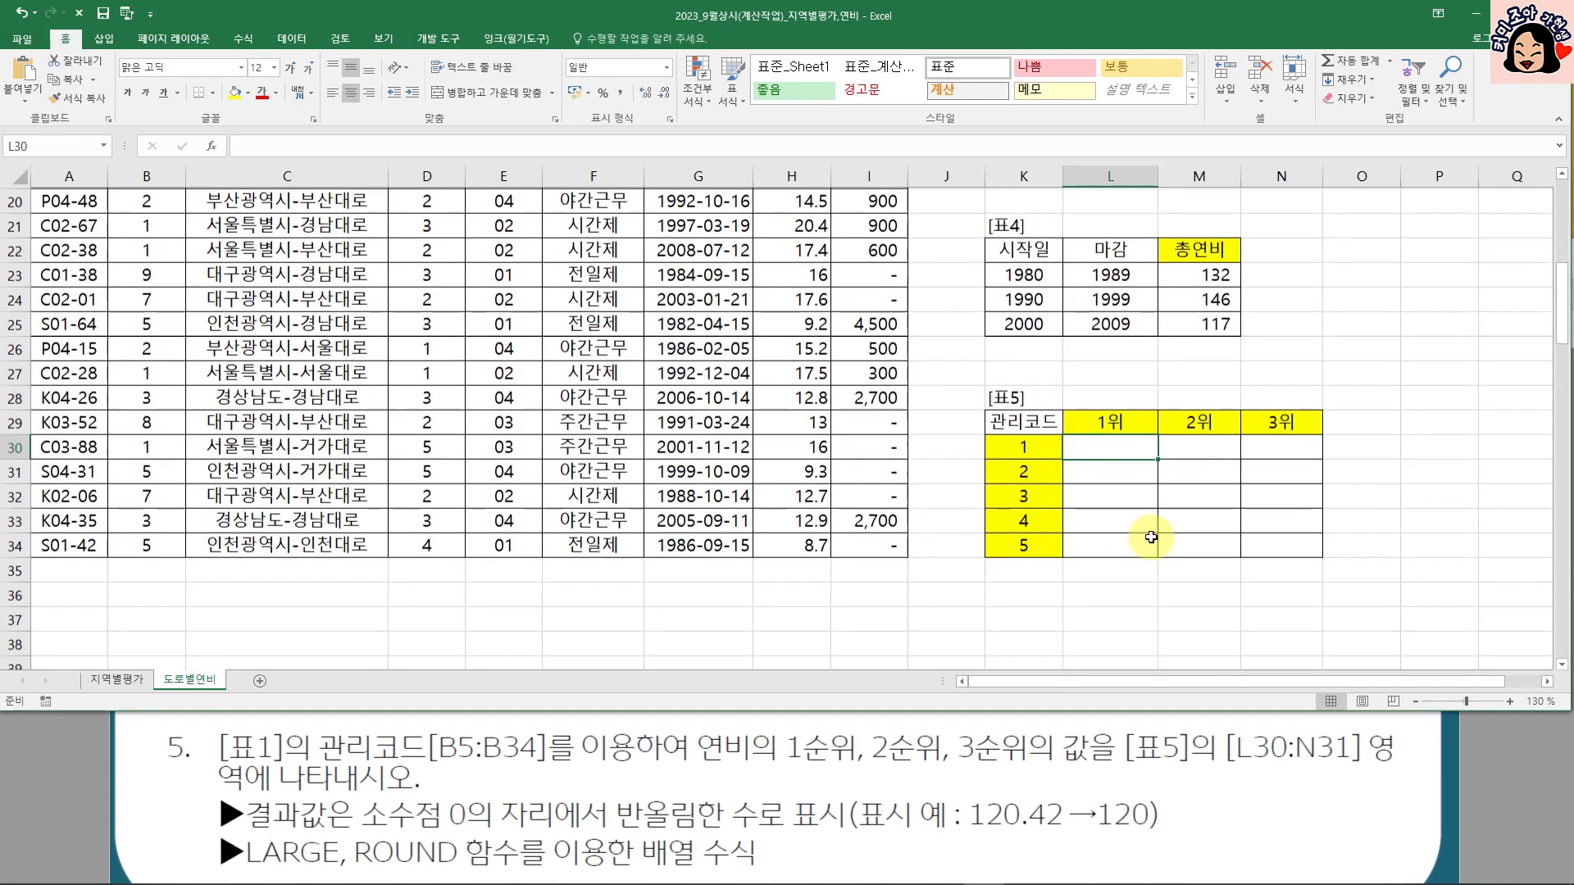
pyautogui.click(1198, 447)
pyautogui.click(1287, 447)
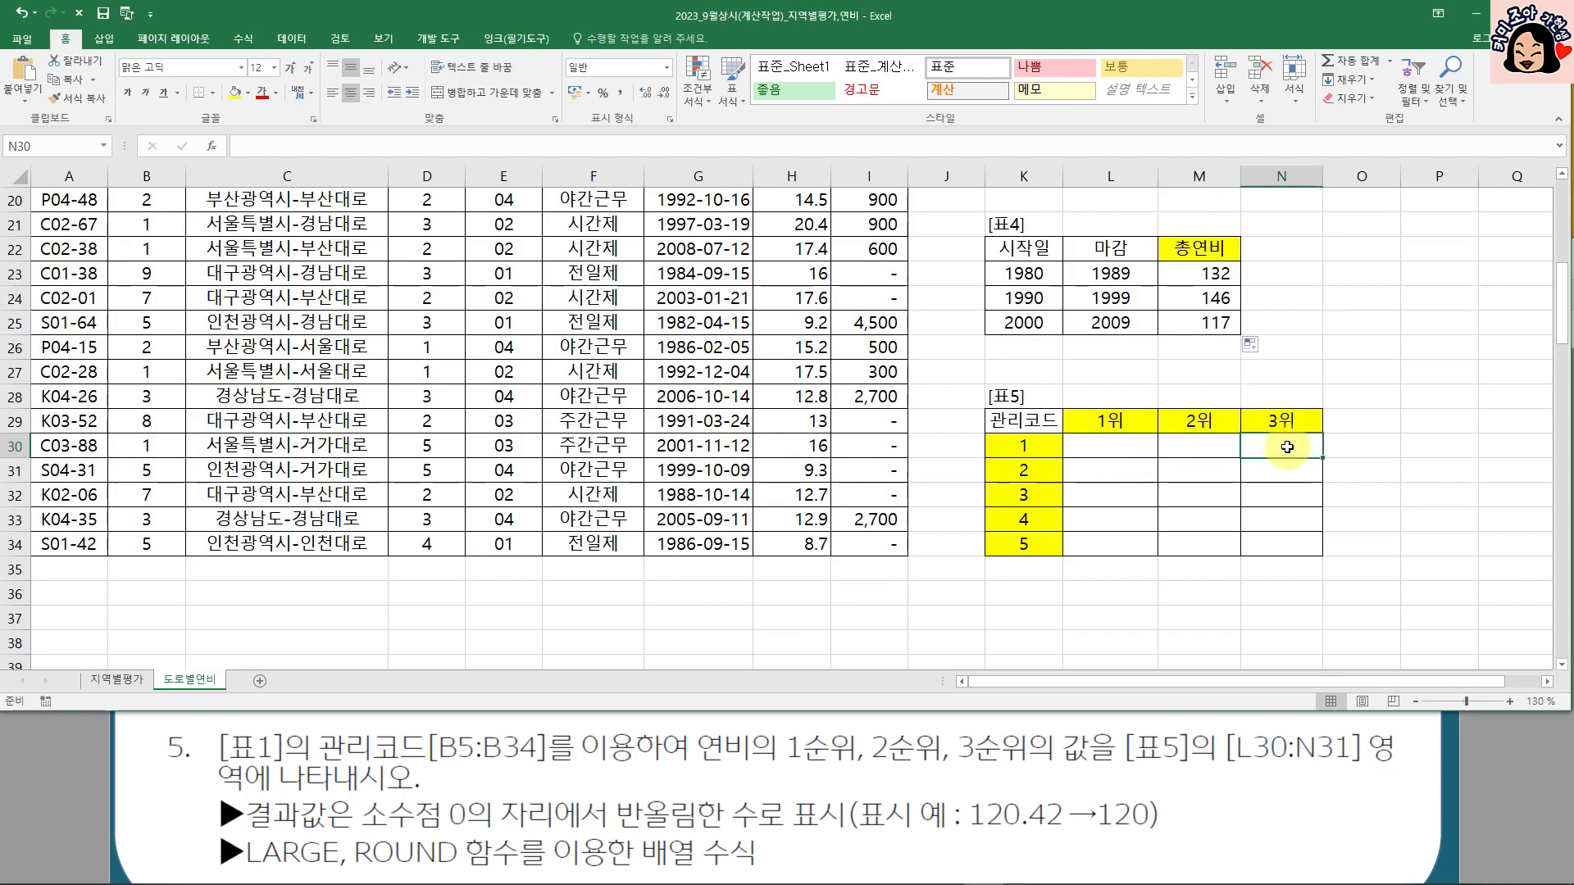
pyautogui.click(1110, 421)
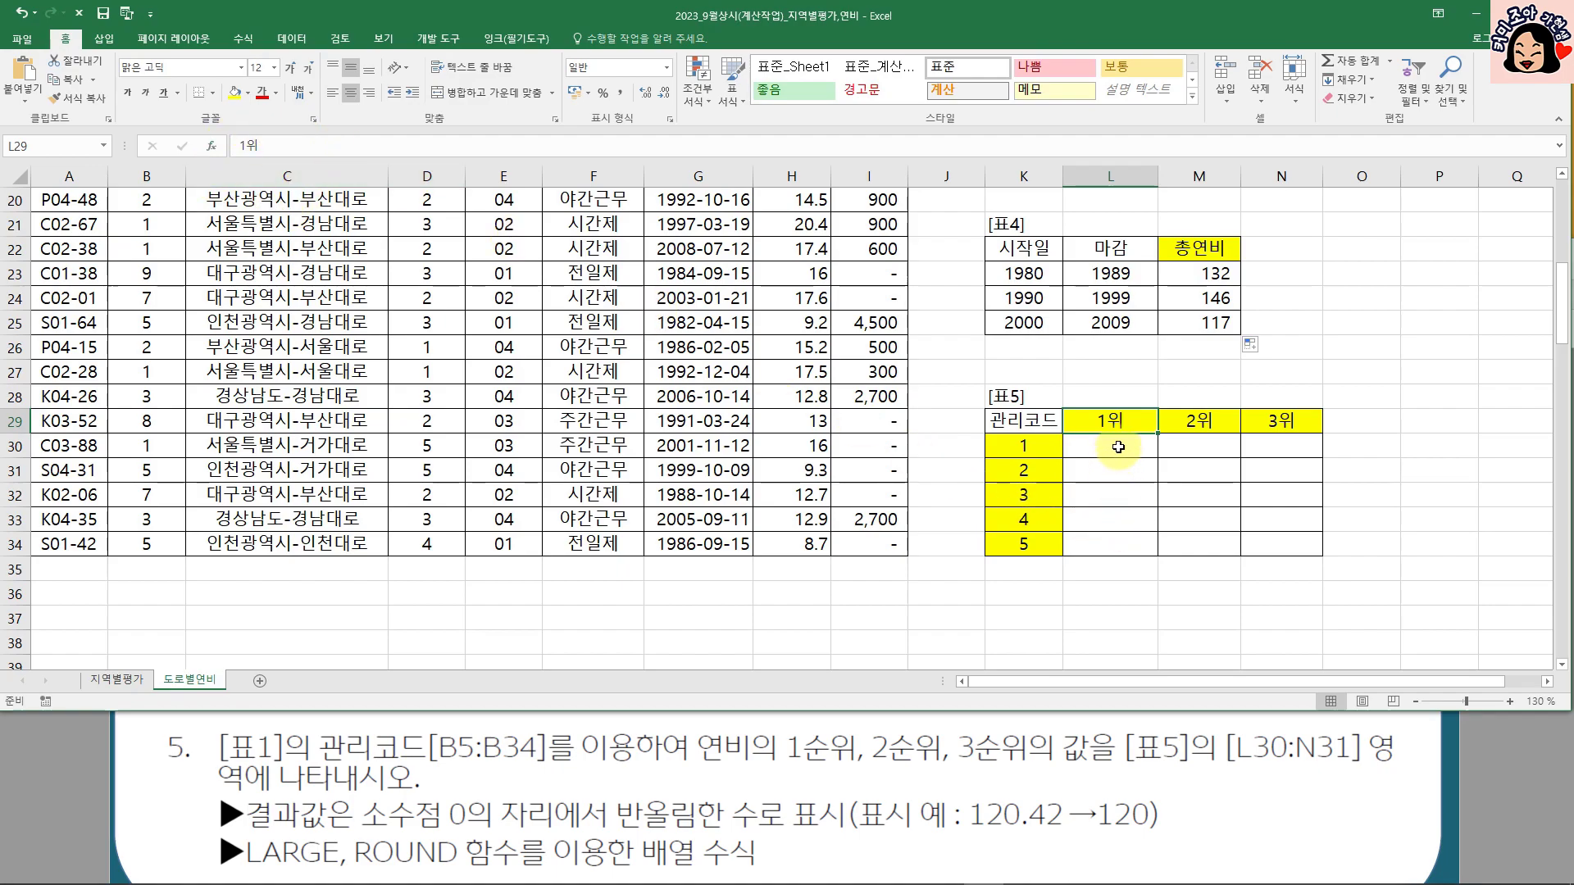
# - Start a LARGE formula across L30:N30 whose condition opens with the absolute 관리코드 range $B$5:$B$34
pyautogui.moveTo(1118, 447); pyautogui.dragTo(1296, 451)
pyautogui.write('=LARGE(')
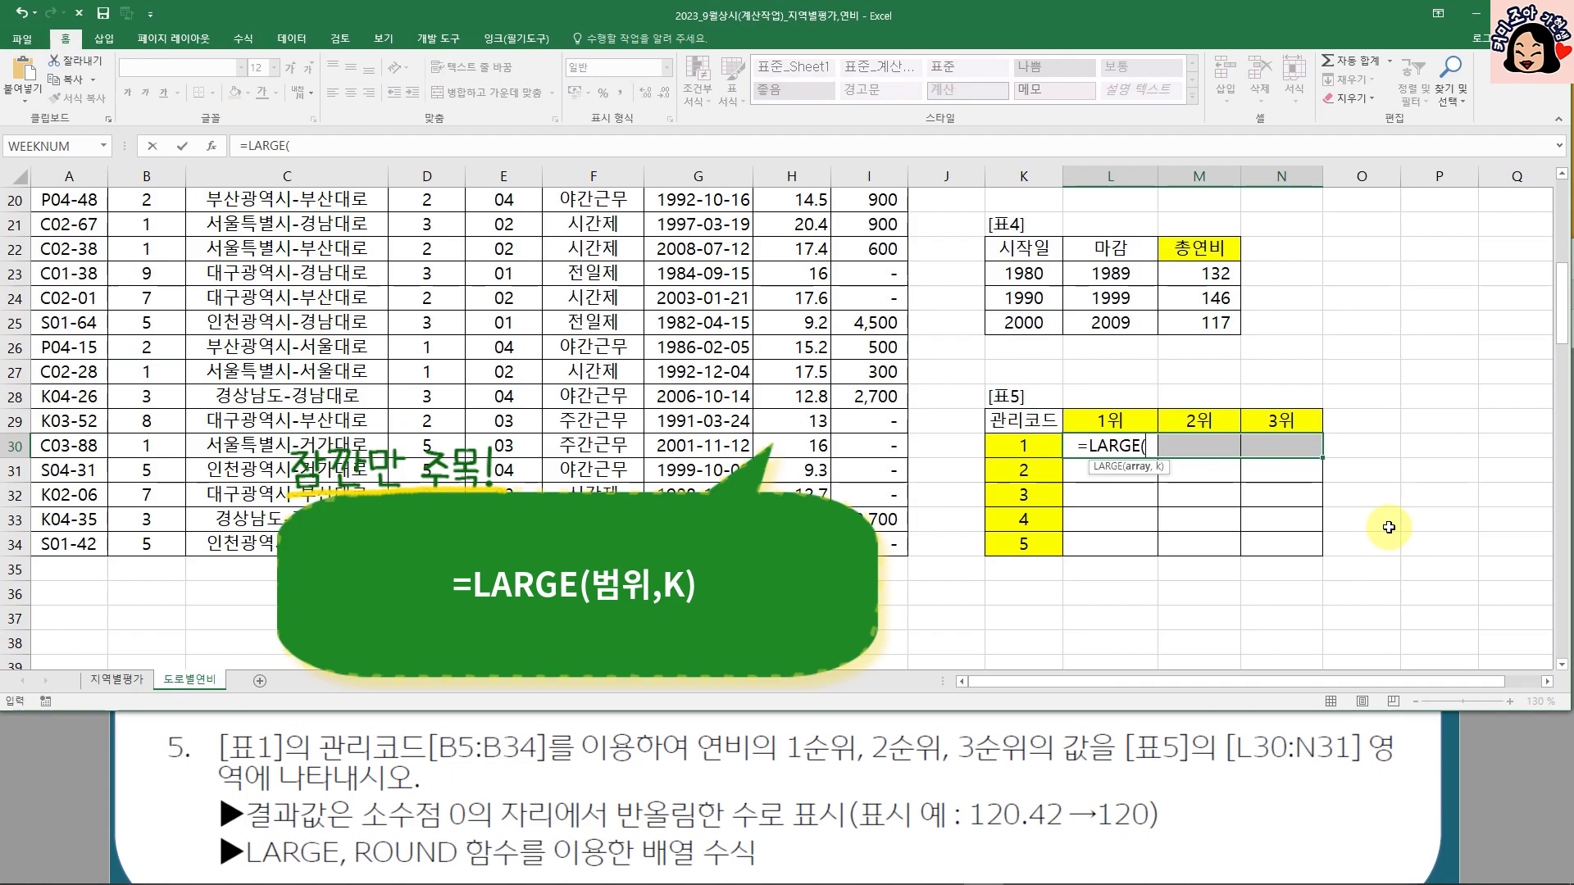
pyautogui.write('(')
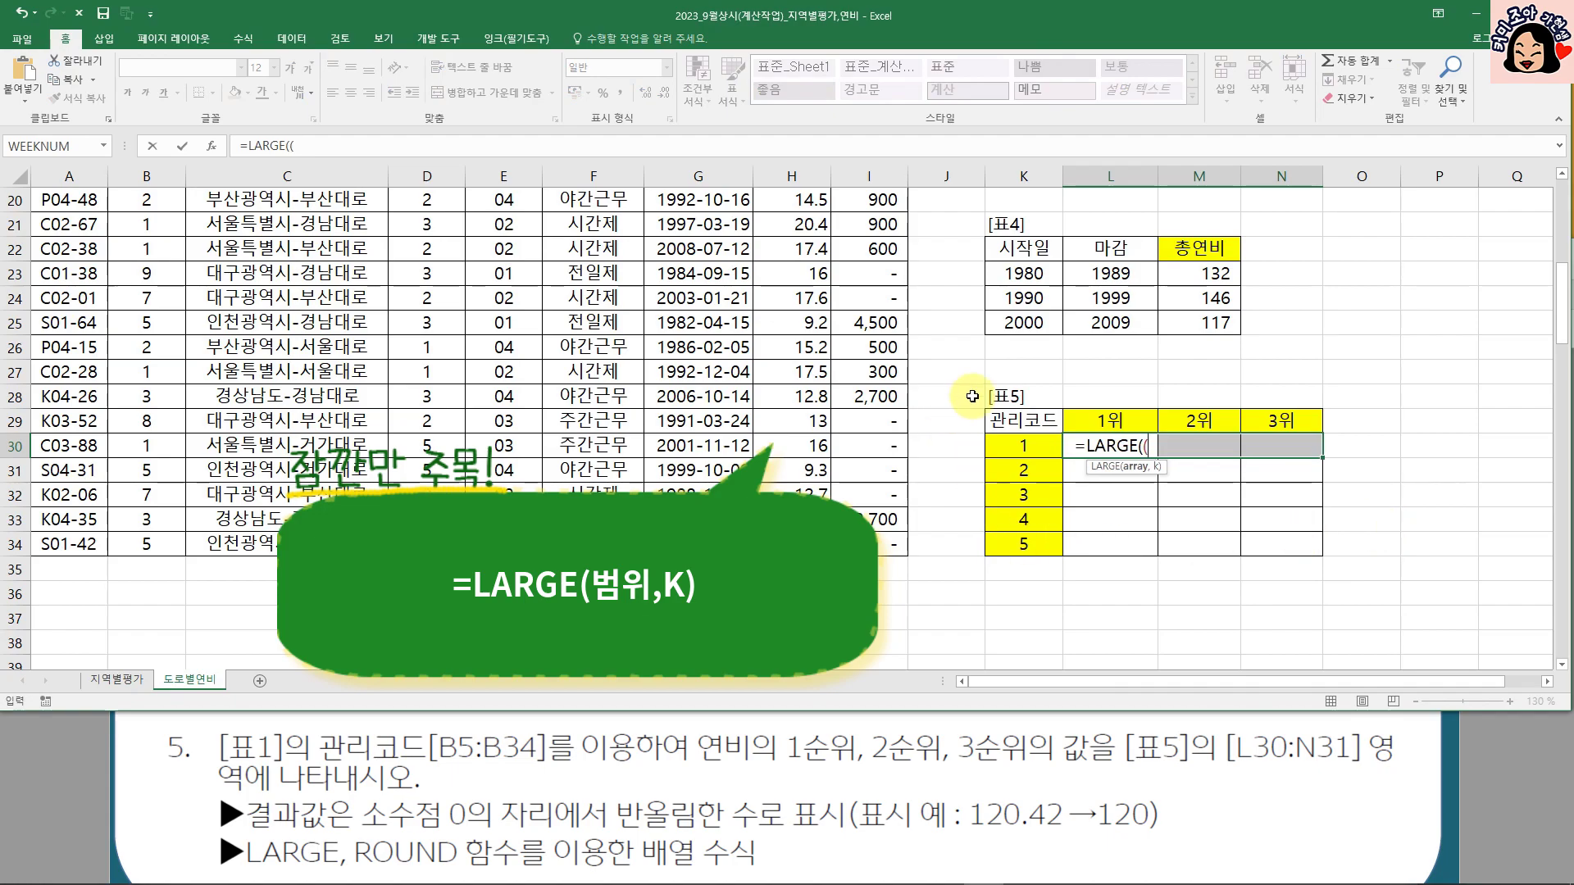
pyautogui.scroll(6, 155, 432)
pyautogui.moveTo(156, 279); pyautogui.dragTo(168, 643)
pyautogui.press('F4')
# - Complete the LARGE condition as =$K30, with the column fixed, and close its parenthesis
pyautogui.write('=')
pyautogui.click(1025, 569)
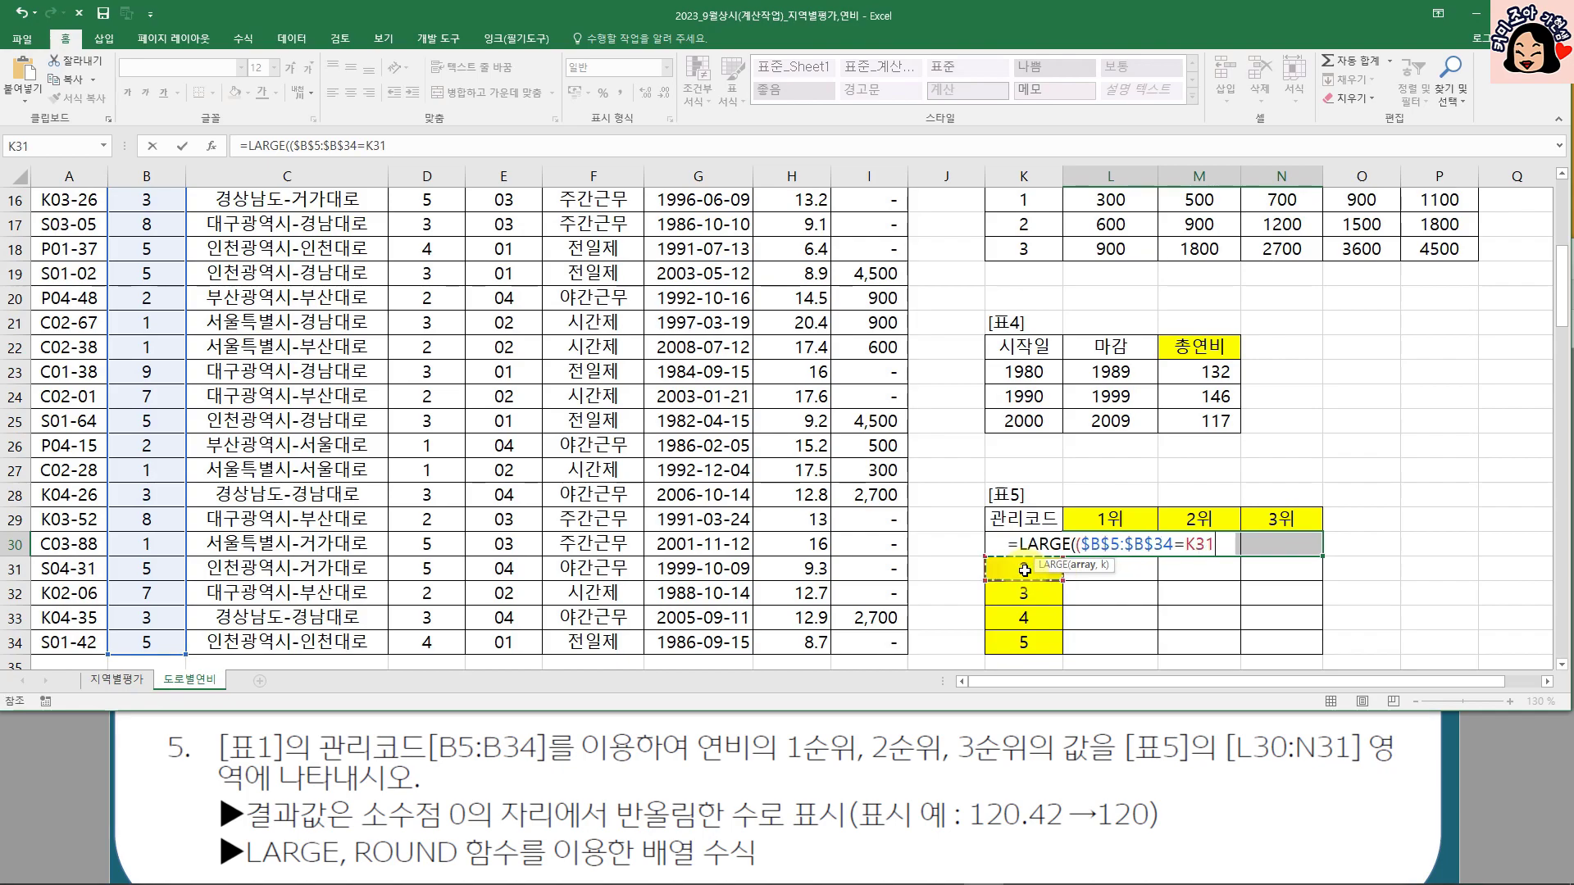
pyautogui.press('Up')
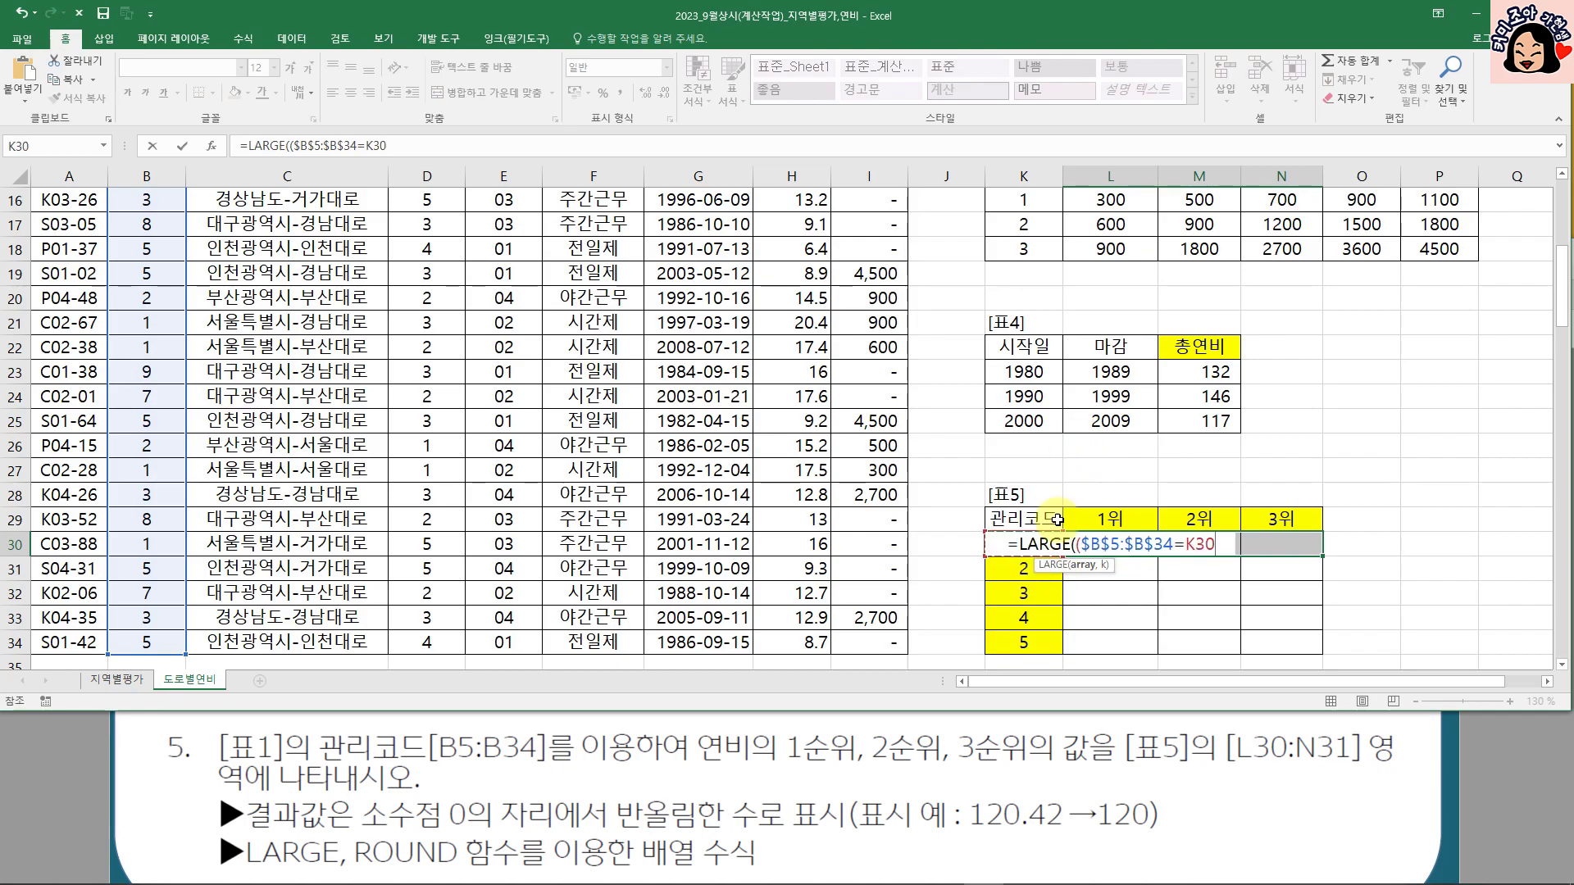
pyautogui.press('F4')
pyautogui.press('F4')
pyautogui.press('F4')
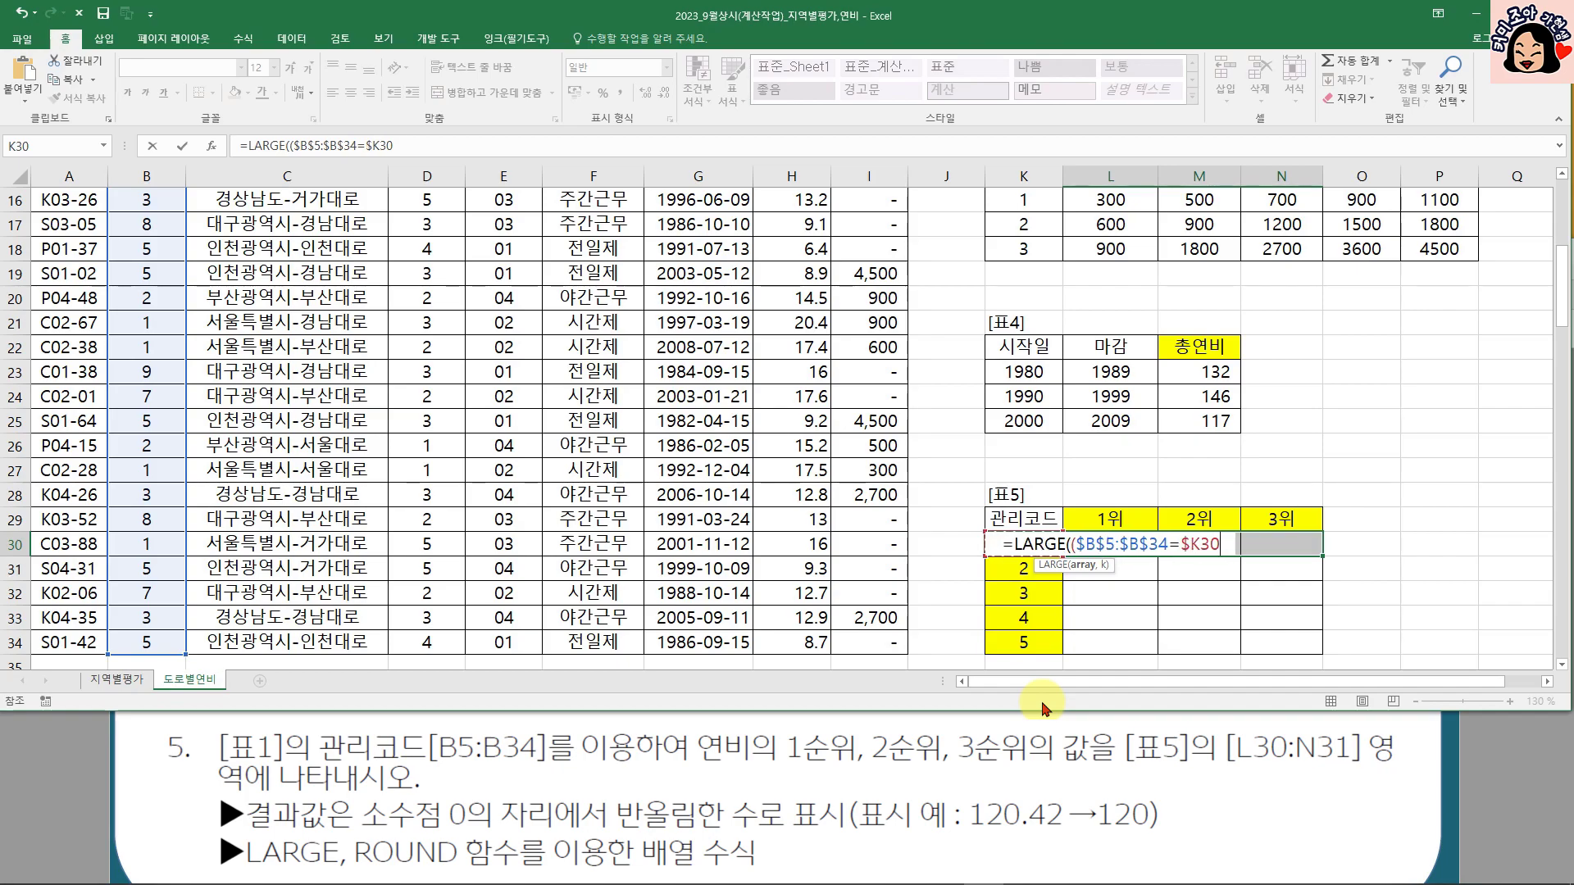
pyautogui.write(')')
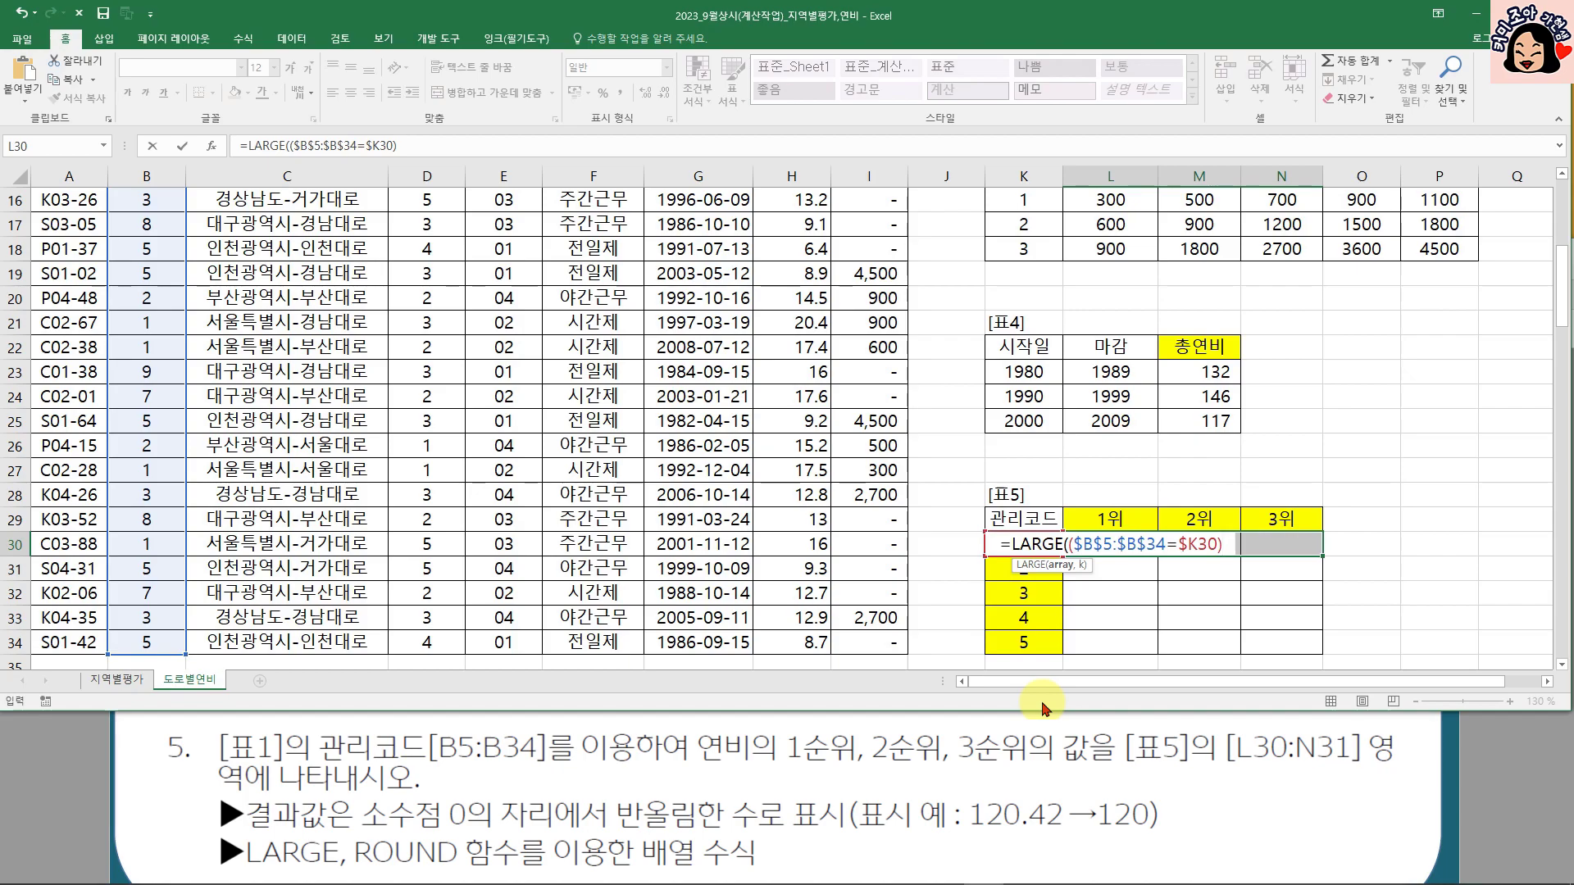
# - Multiply the 관리코드 condition by the absolute 연비 range $H$5:$H$34
pyautogui.write('*')
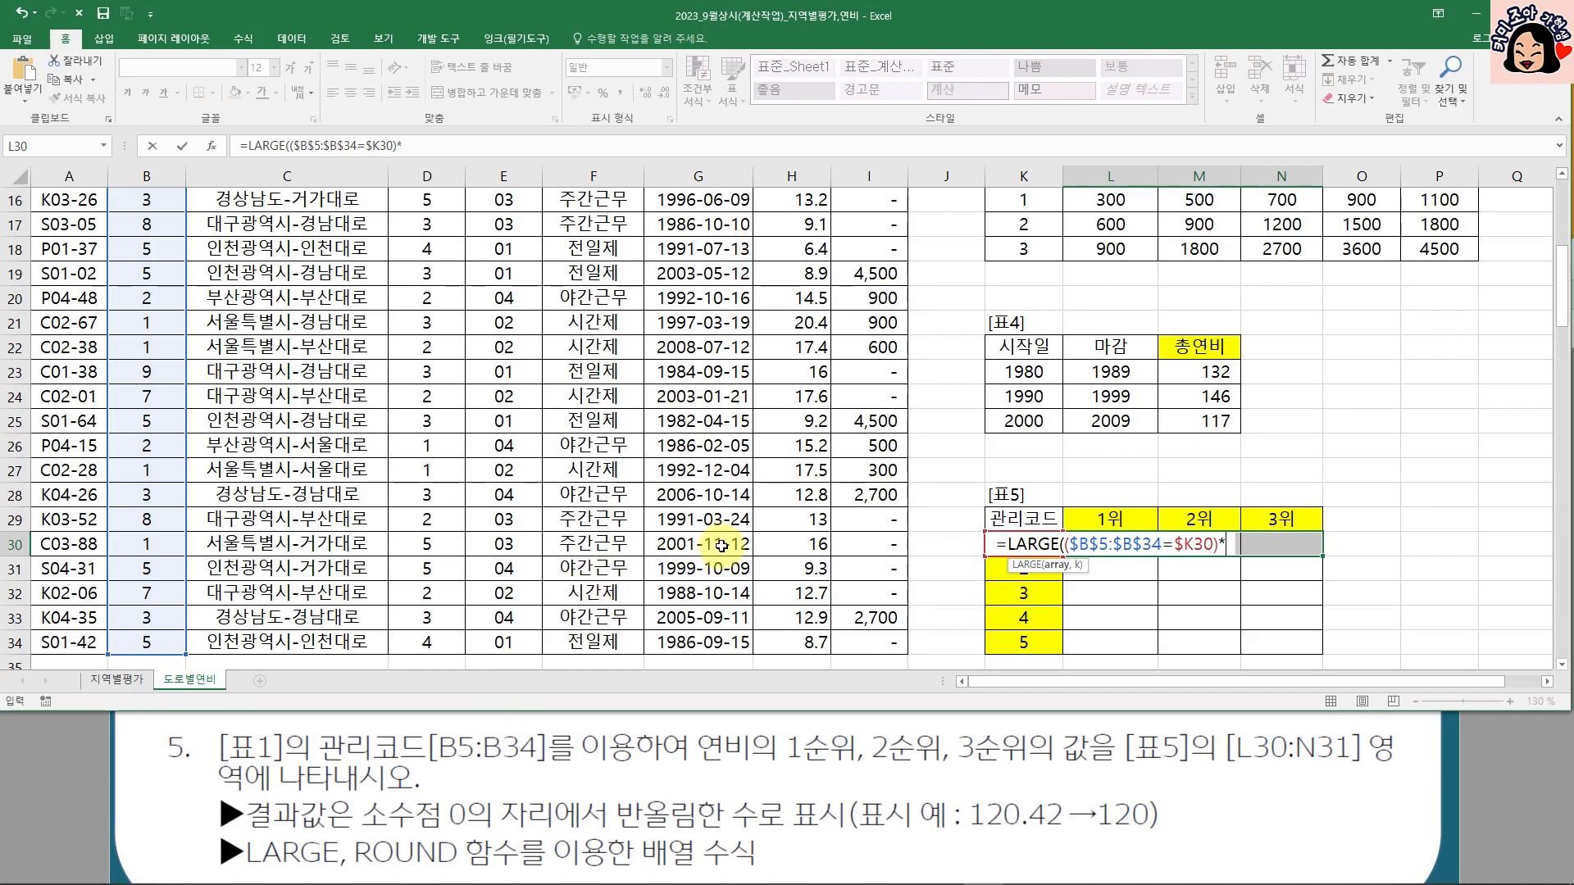
pyautogui.scroll(5, 702, 461)
pyautogui.moveTo(778, 312); pyautogui.dragTo(817, 647)
pyautogui.press('F4')
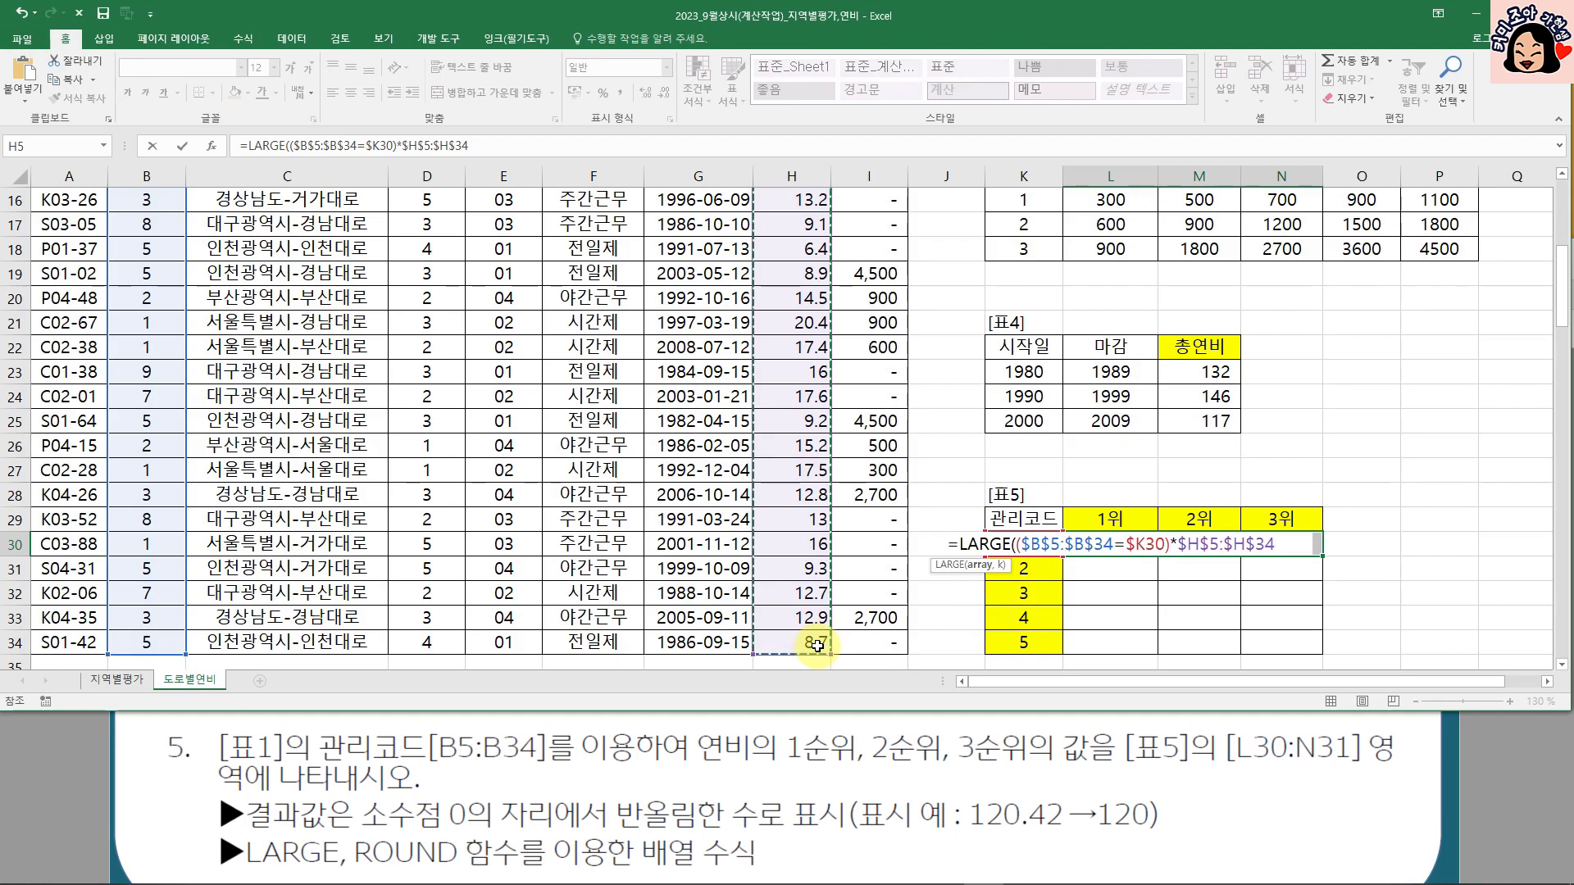
# - Give LARGE the array constant {1,2,3} as its rank argument and close the function's parenthesis
pyautogui.click(1017, 544)
pyautogui.moveTo(1017, 544); pyautogui.dragTo(1186, 545)
pyautogui.click(1283, 541)
pyautogui.write(',{')
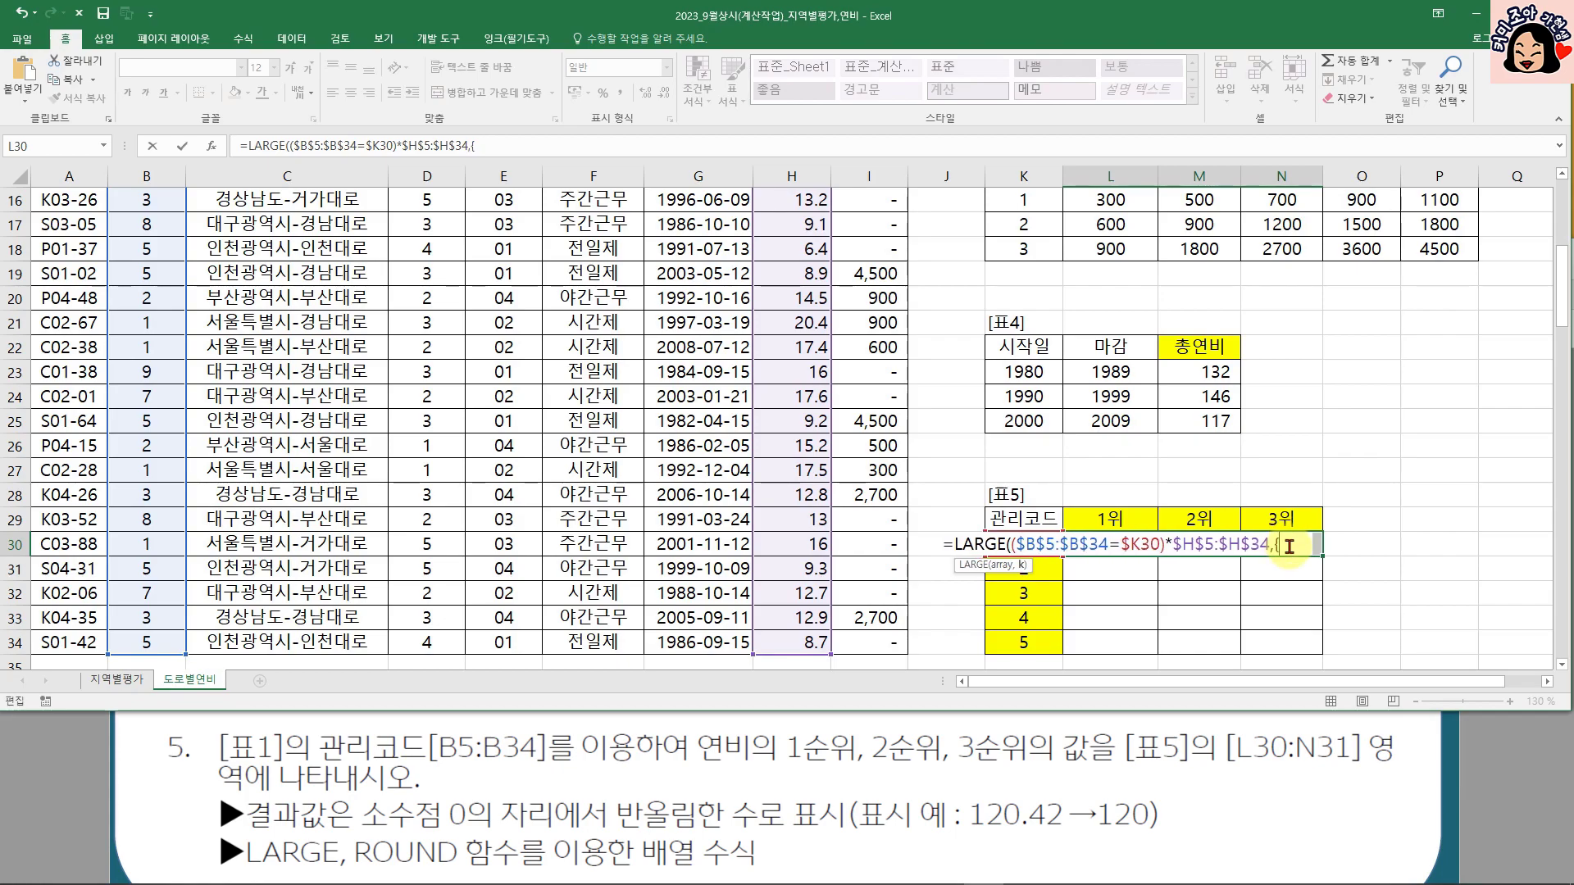
pyautogui.write('1,2')
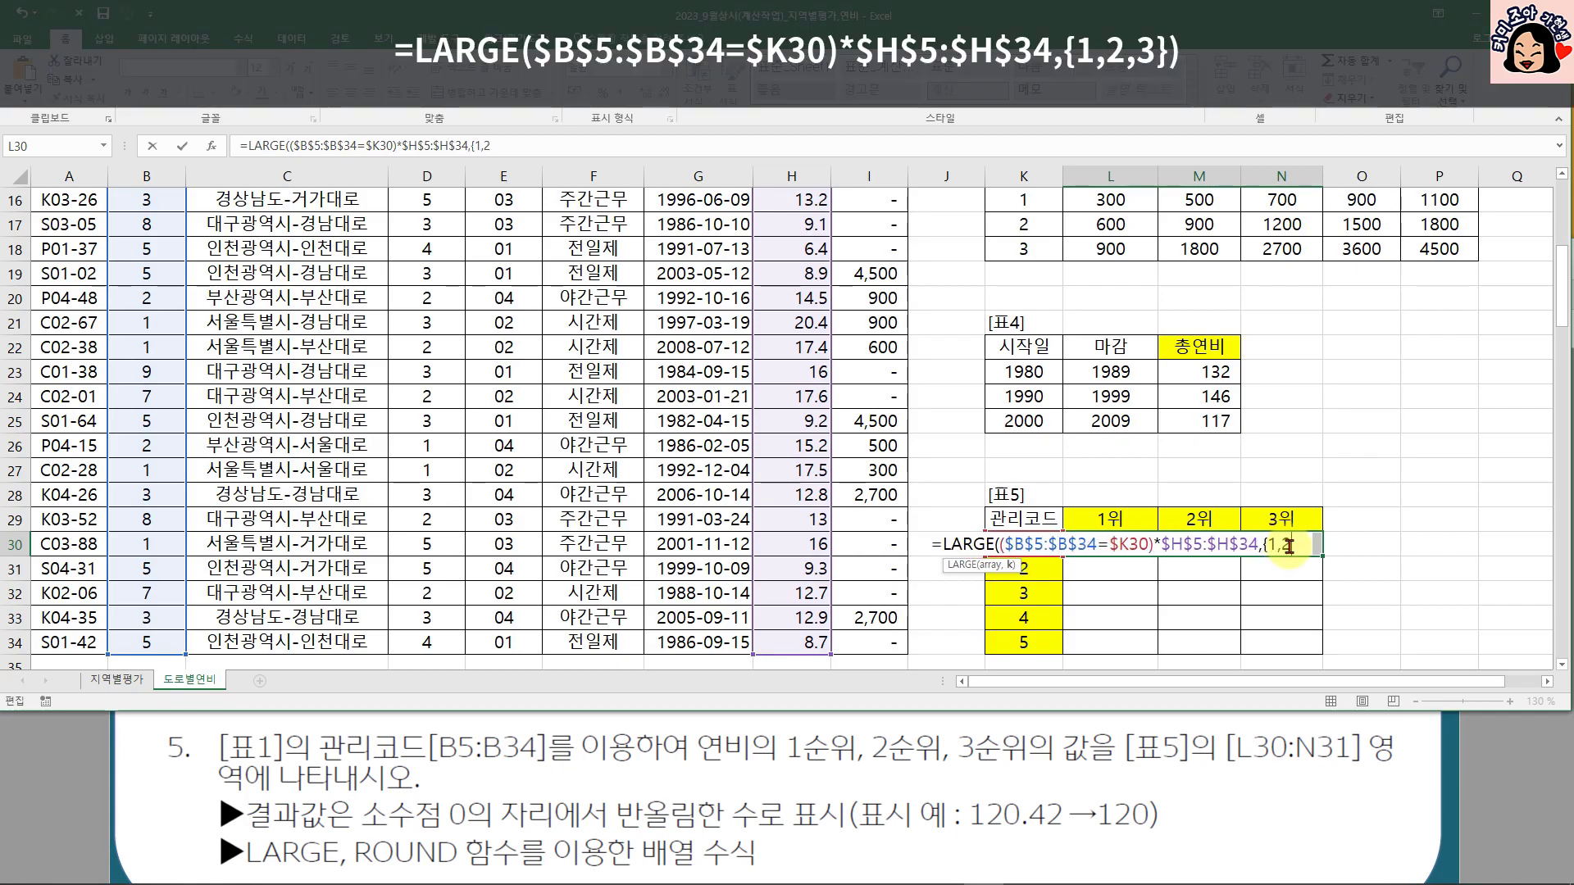
pyautogui.write(',3})')
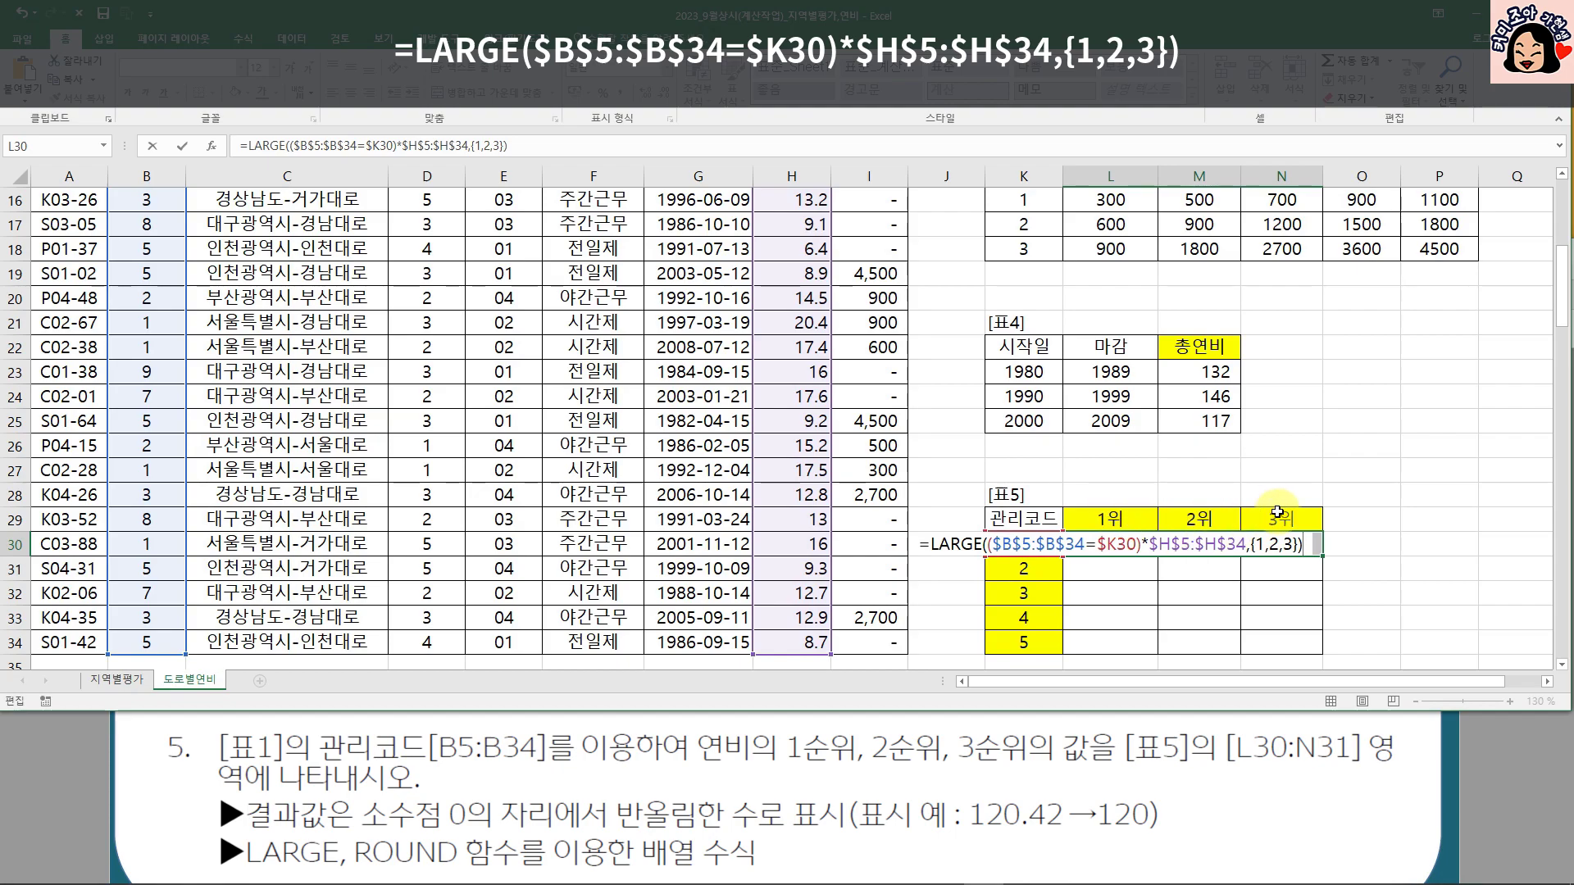
# - Enter the LARGE formula as an array formula across L30:N30 and fill it down through row 34
pyautogui.moveTo(1255, 544); pyautogui.dragTo(1282, 544)
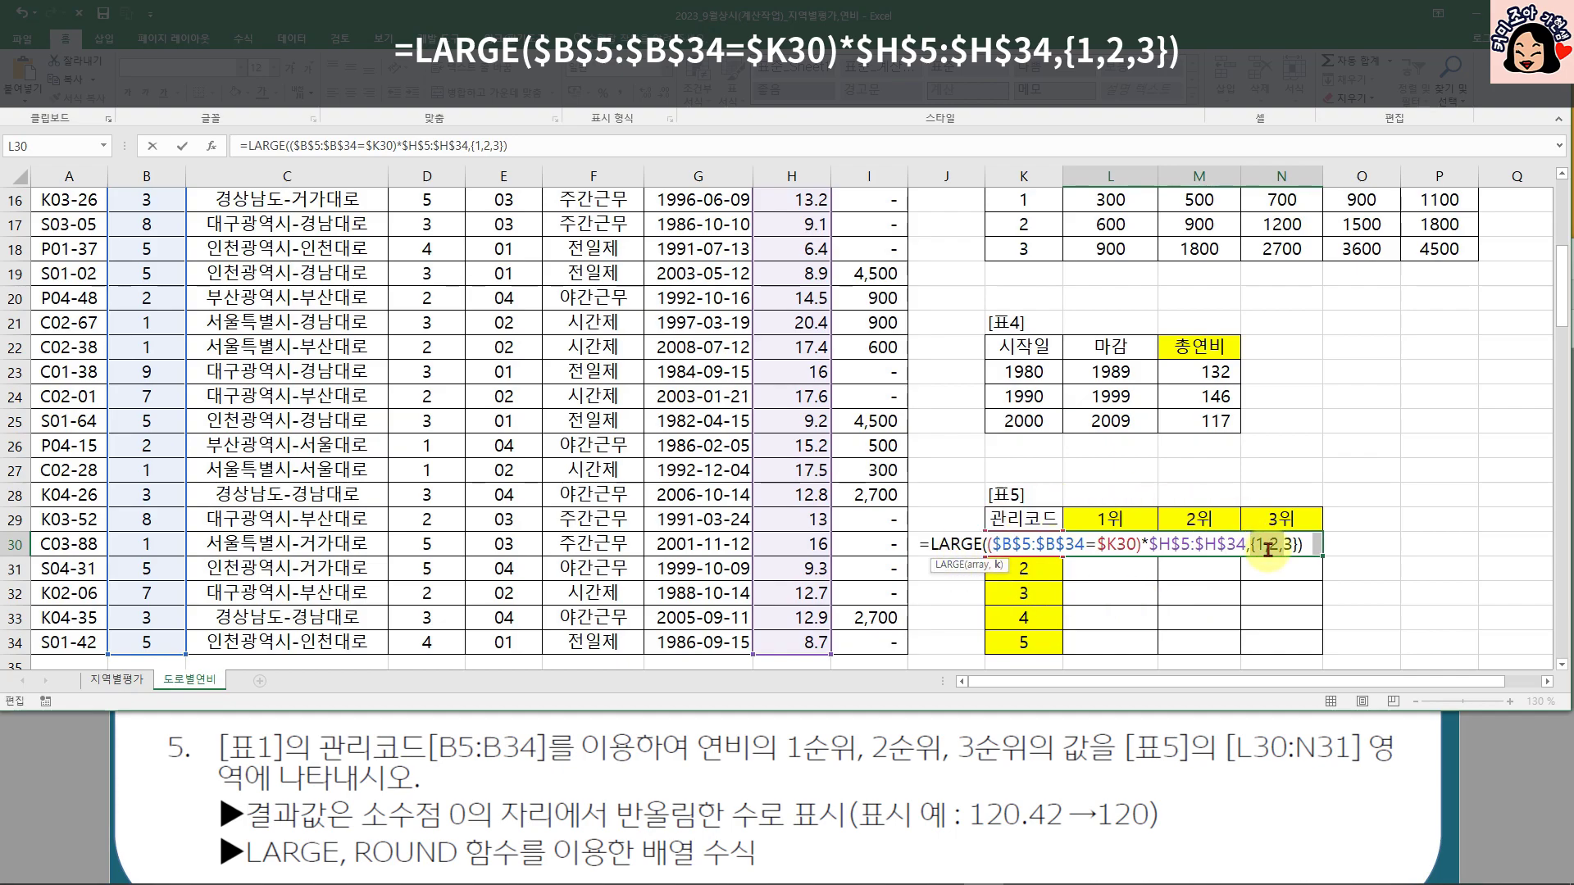
pyautogui.hotkey('ctrl', 'shift', 'Return')
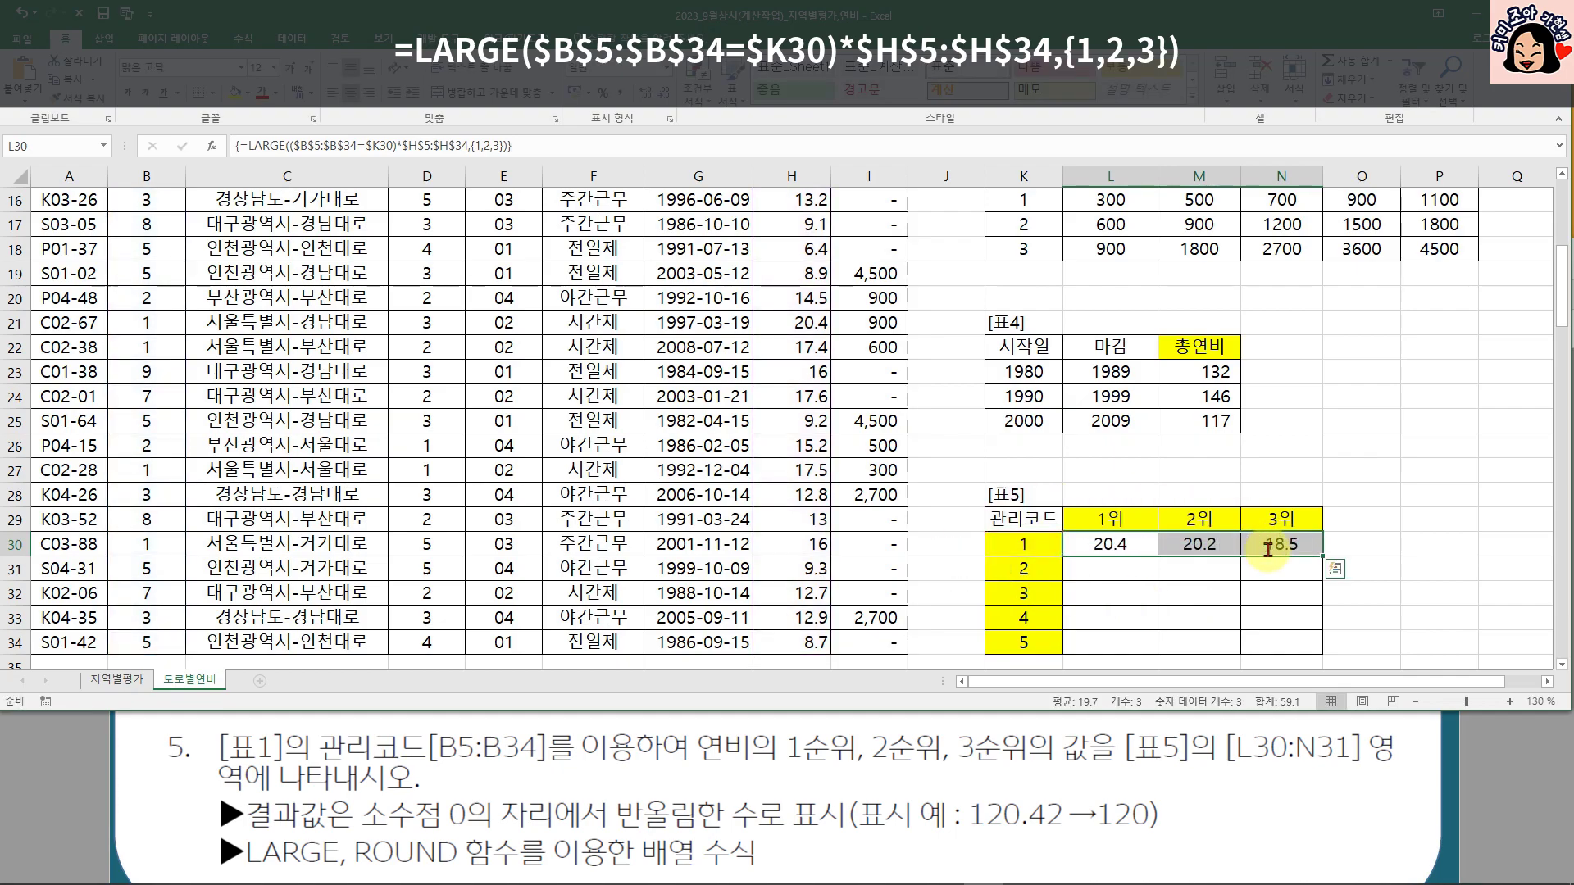
pyautogui.moveTo(1322, 557); pyautogui.dragTo(1322, 661)
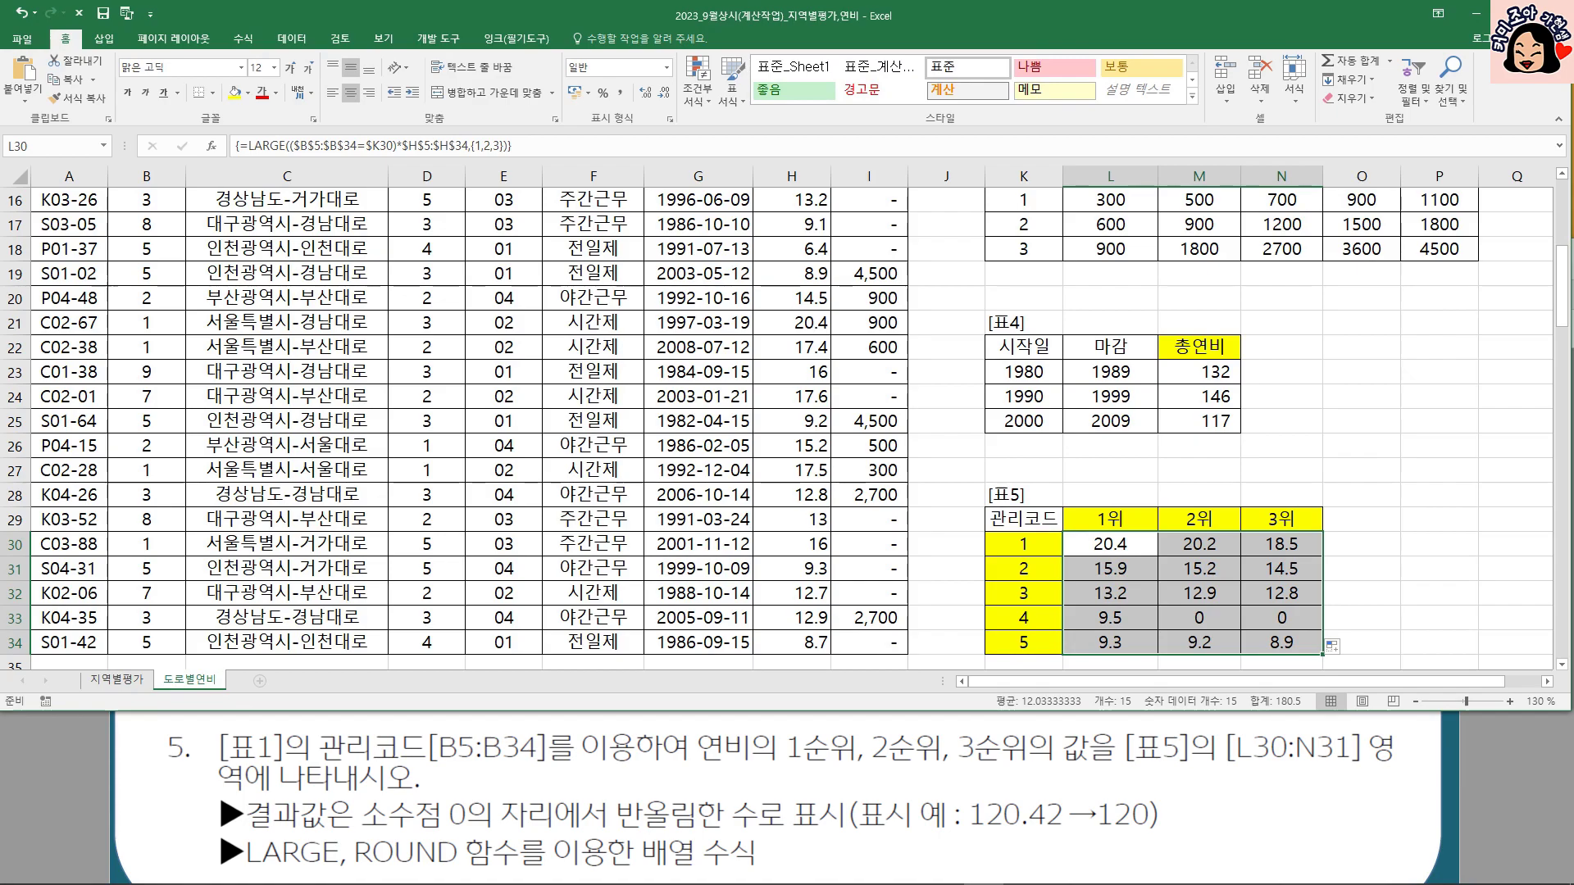
# - Edit the array formula in L30:N30 to wrap the whole LARGE expression in ROUND with 0 decimal digits
pyautogui.moveTo(1122, 549); pyautogui.dragTo(1264, 549)
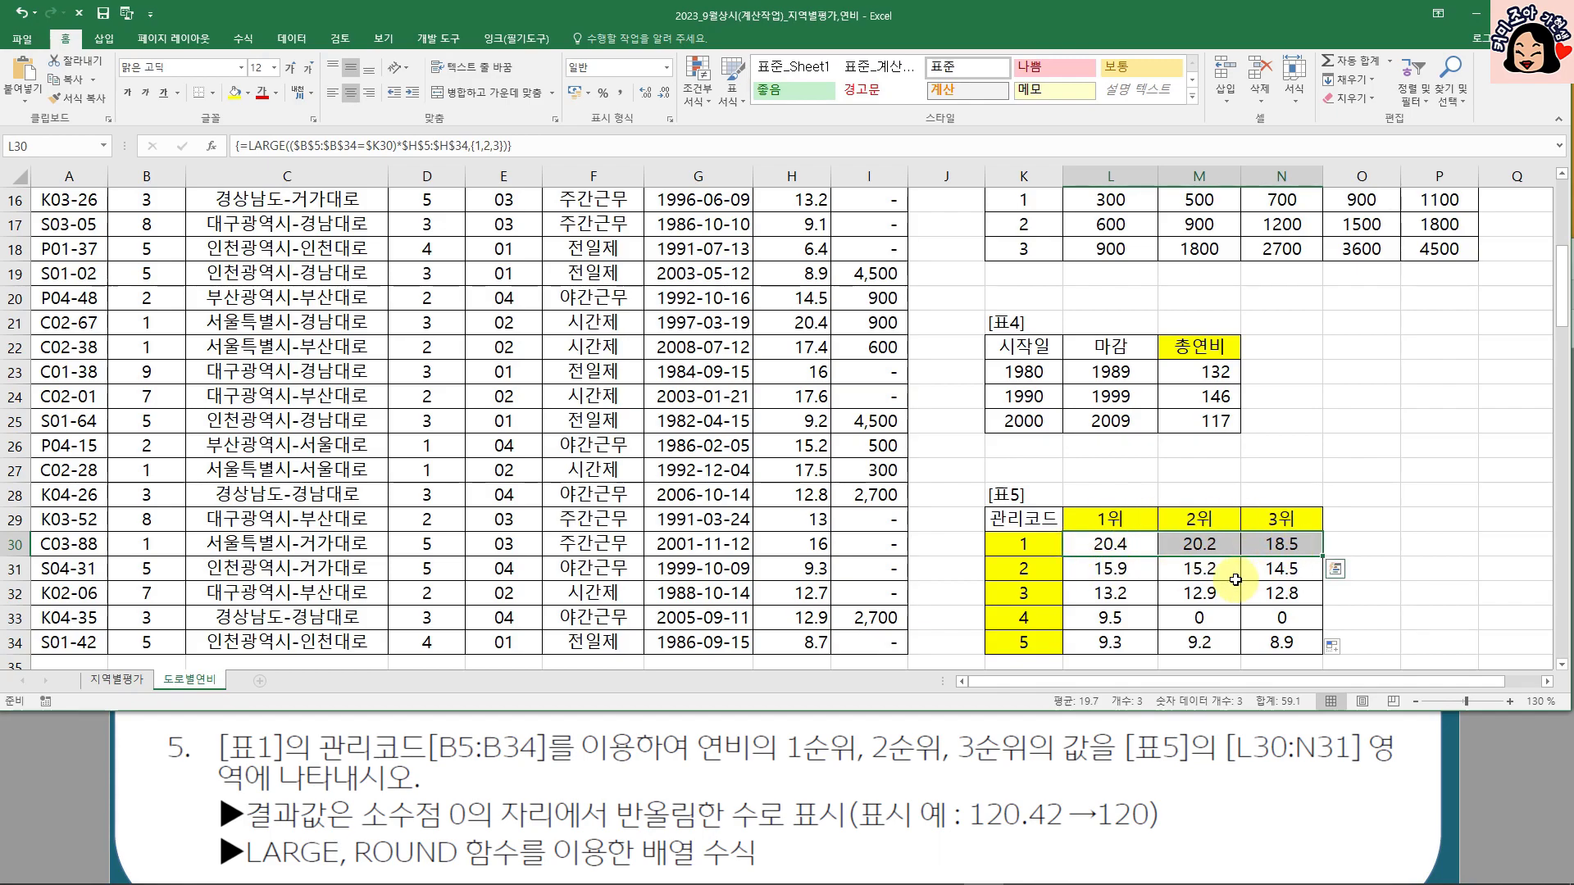
pyautogui.doubleClick(1146, 547)
pyautogui.press('Escape')
pyautogui.moveTo(1126, 552); pyautogui.dragTo(1279, 547)
pyautogui.click(322, 144)
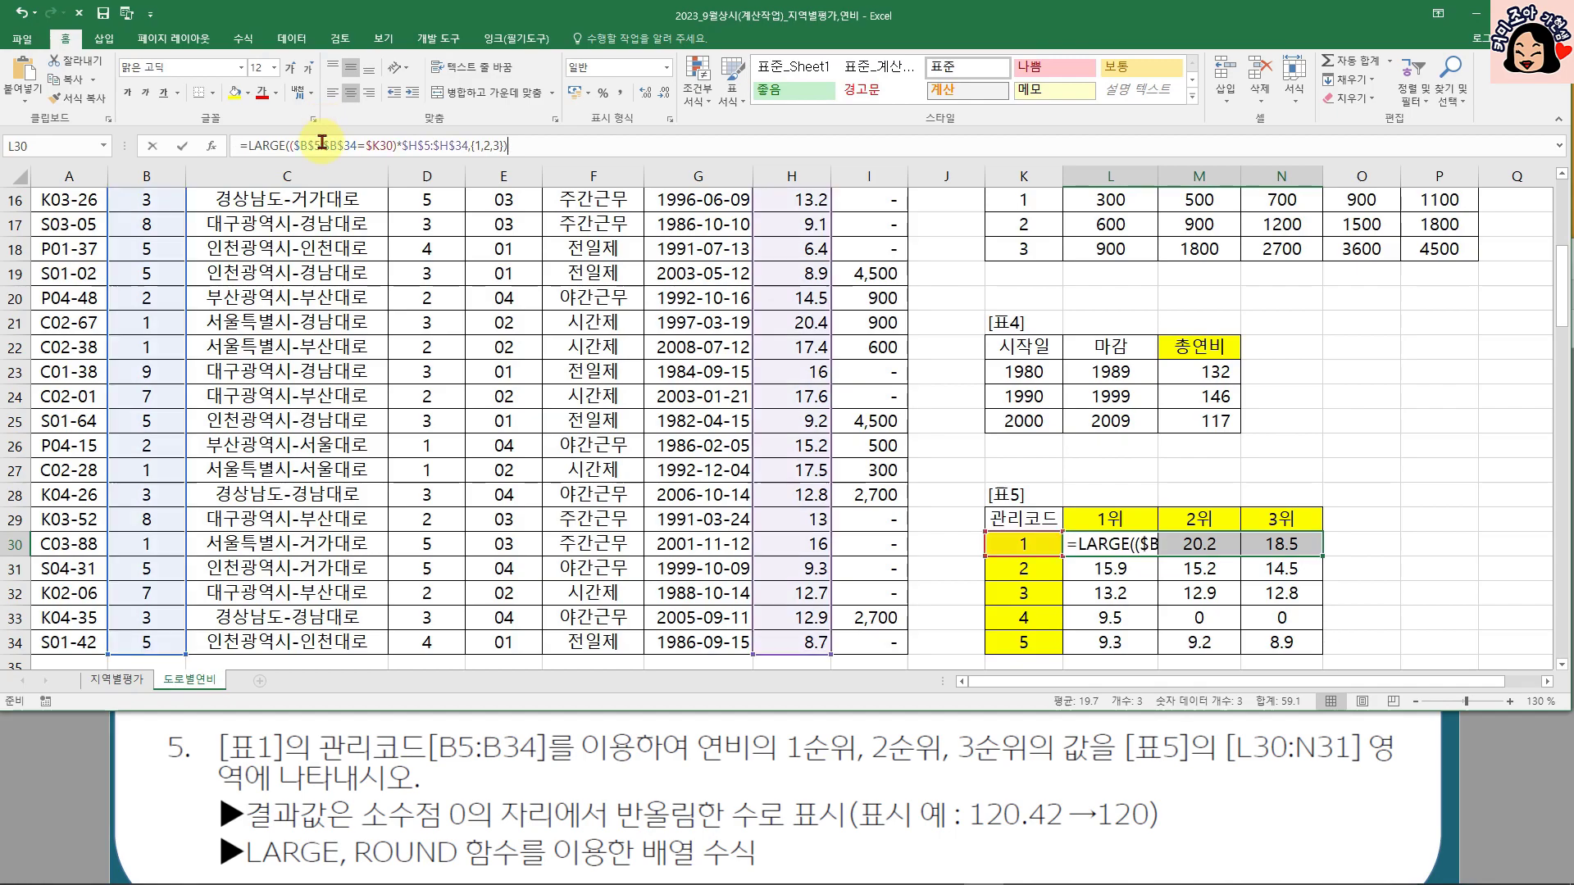
pyautogui.click(248, 145)
pyautogui.hotkey('shift', 'End')
pyautogui.click(249, 145)
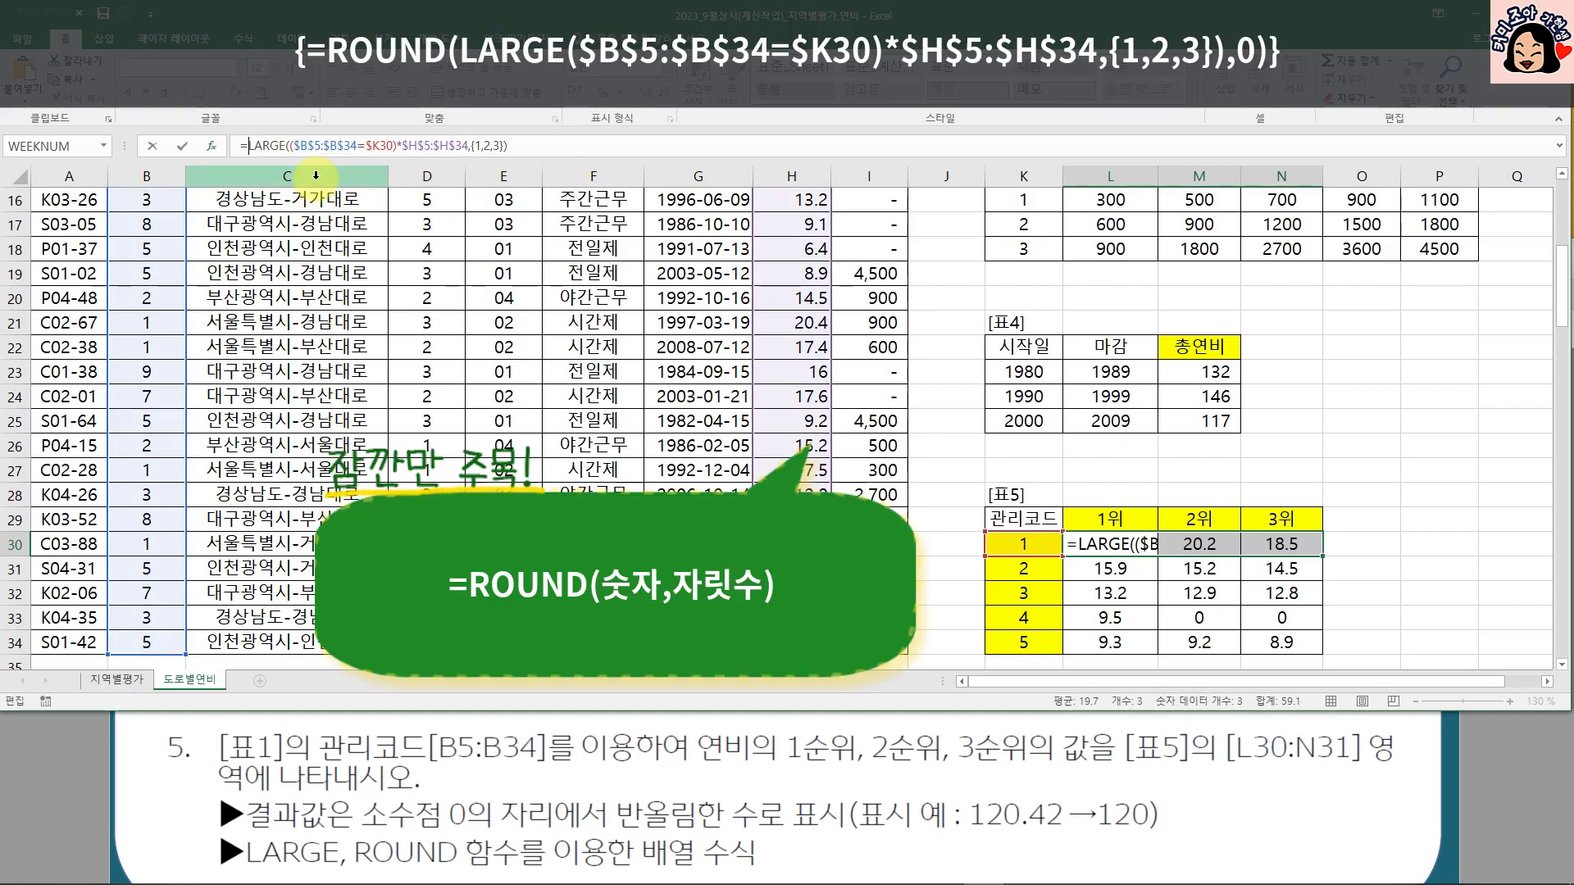
pyautogui.write('ROUND(')
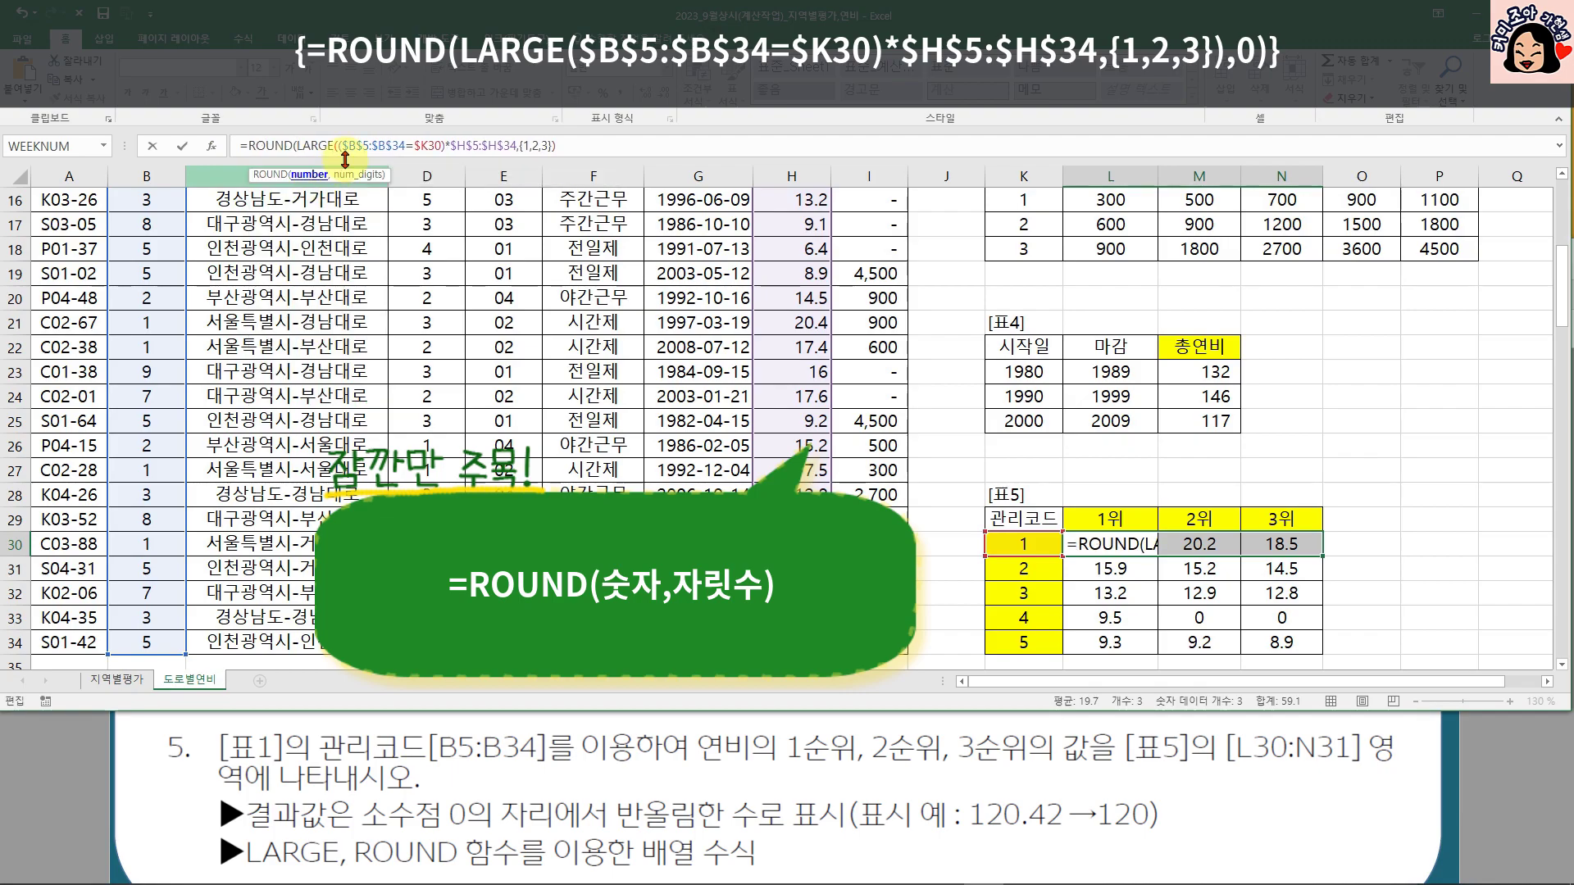
pyautogui.click(580, 144)
pyautogui.write(',0')
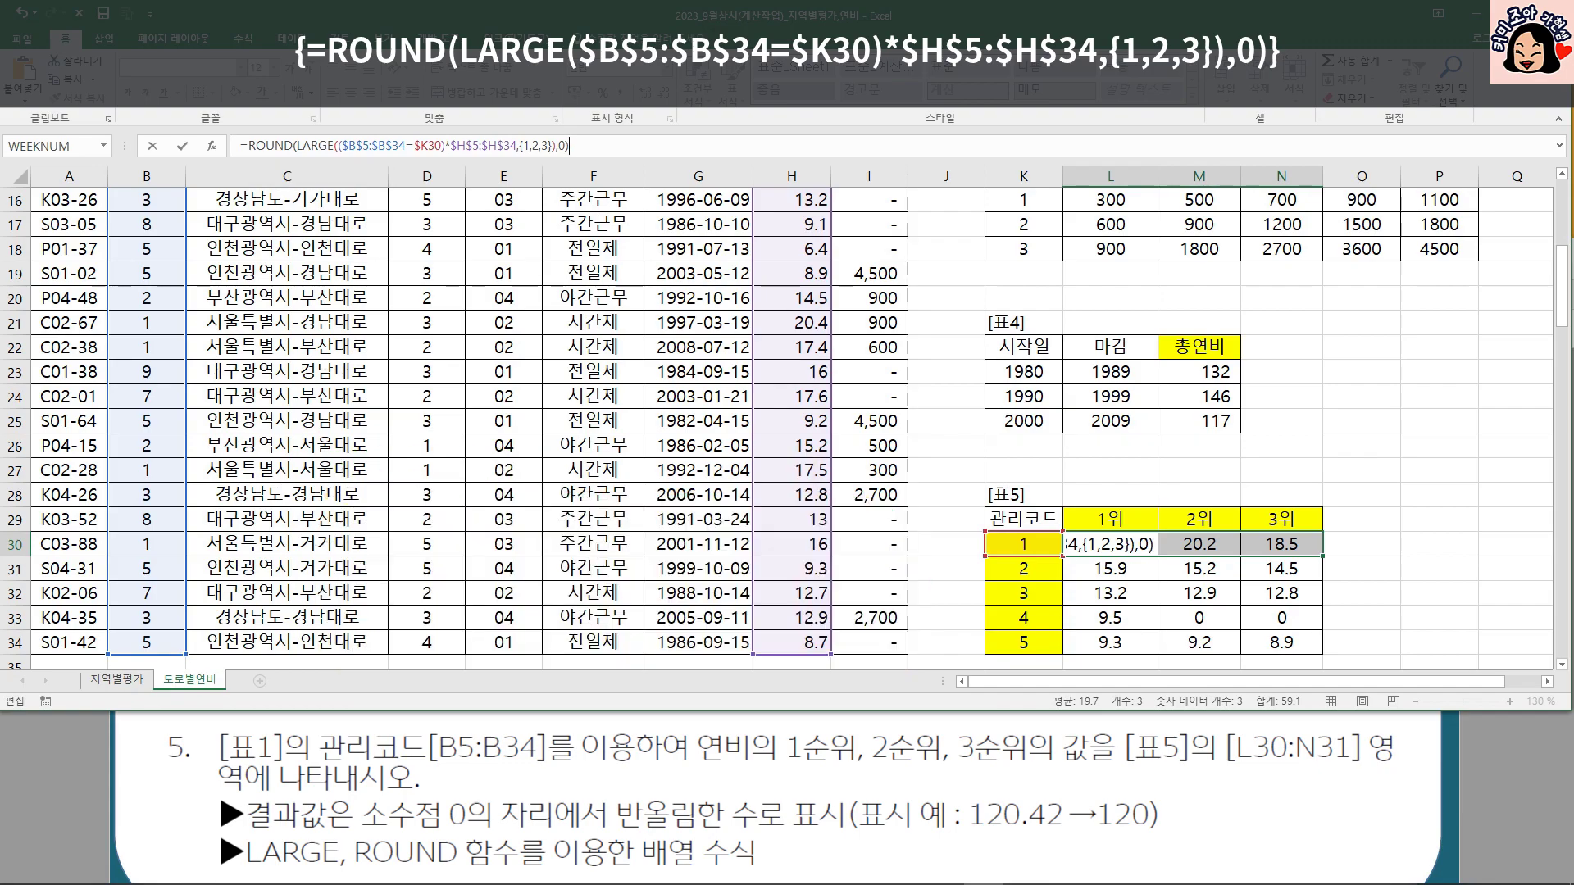
# - Enter the ROUND formula as an array formula in L30:N30 and copy it down through row 34
pyautogui.hotkey('ctrl', 'shift', 'Return')
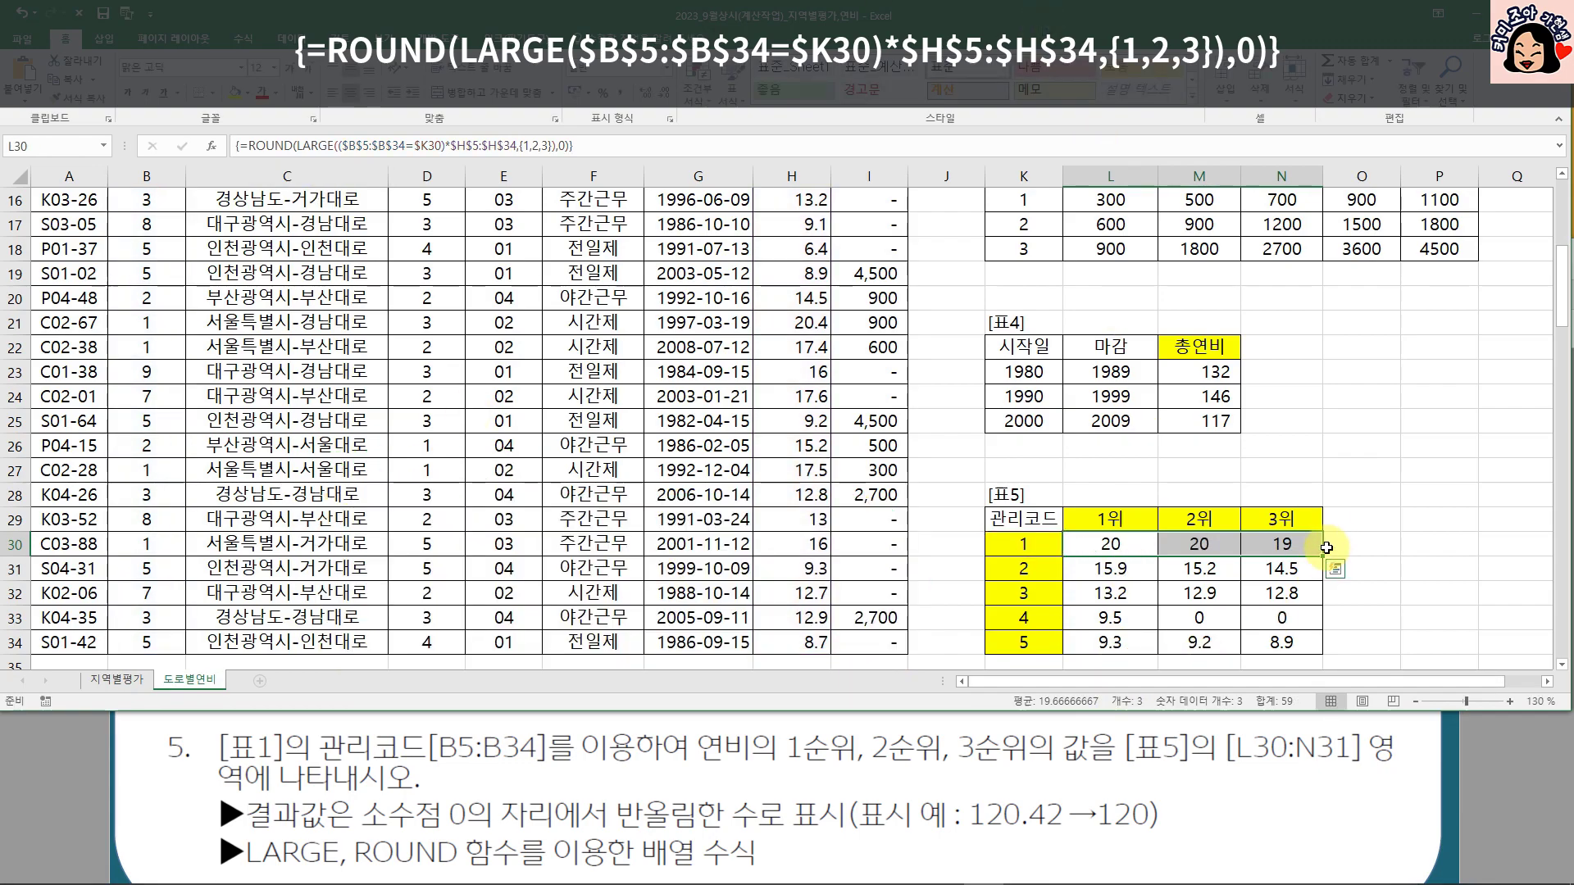
pyautogui.moveTo(1323, 557); pyautogui.dragTo(1326, 648)
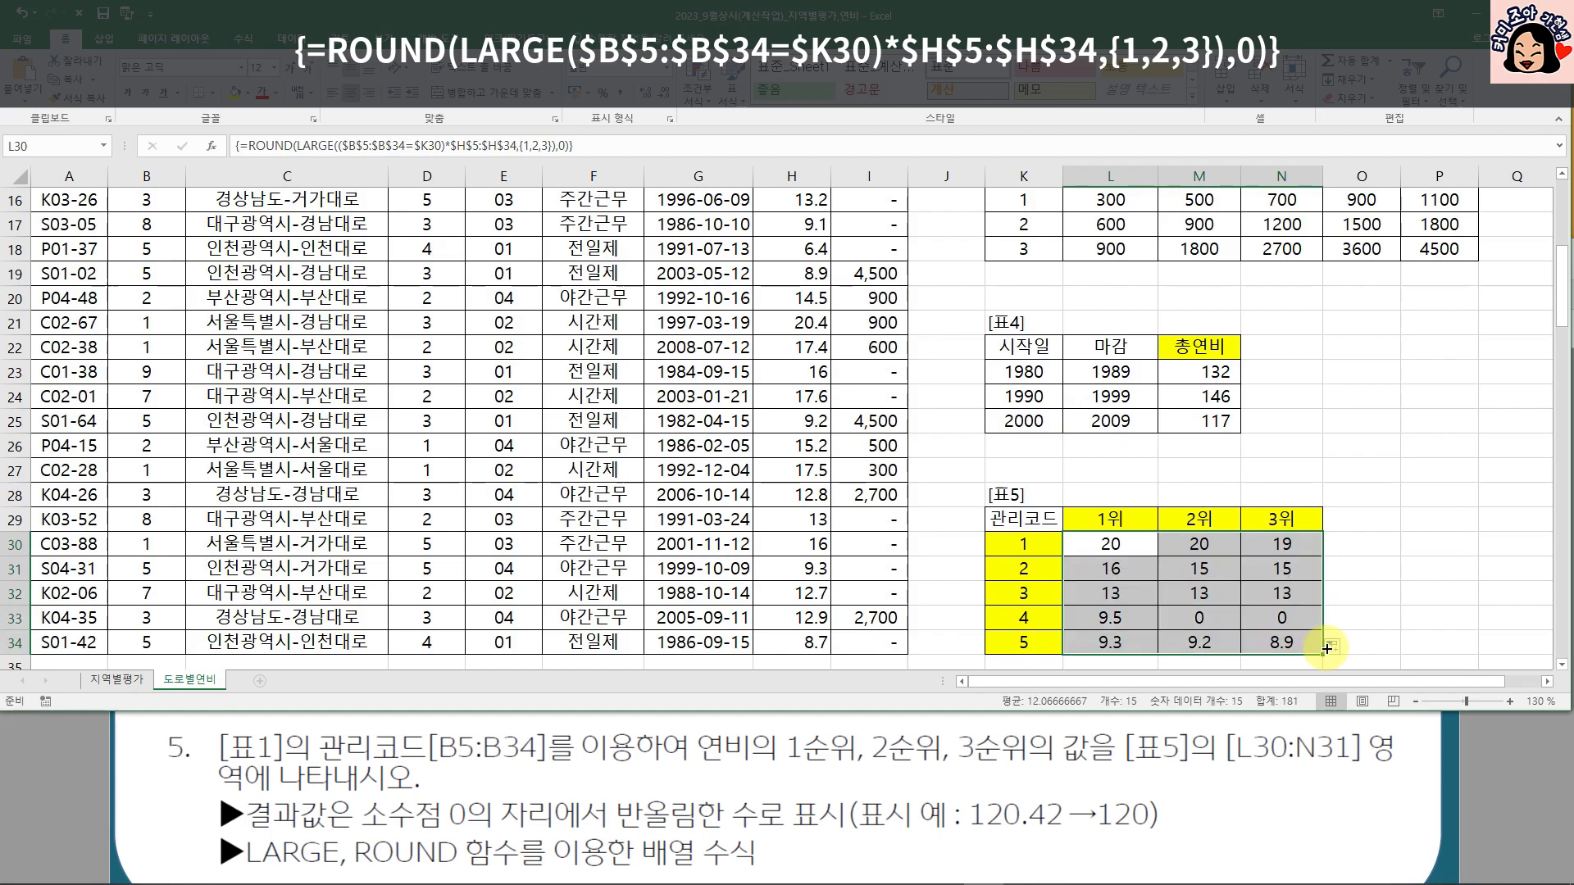
# - Review the 관리코드 condition, 연비 range and rank constant in L30's formula, then re-enter it as an array formula
pyautogui.click(1113, 548)
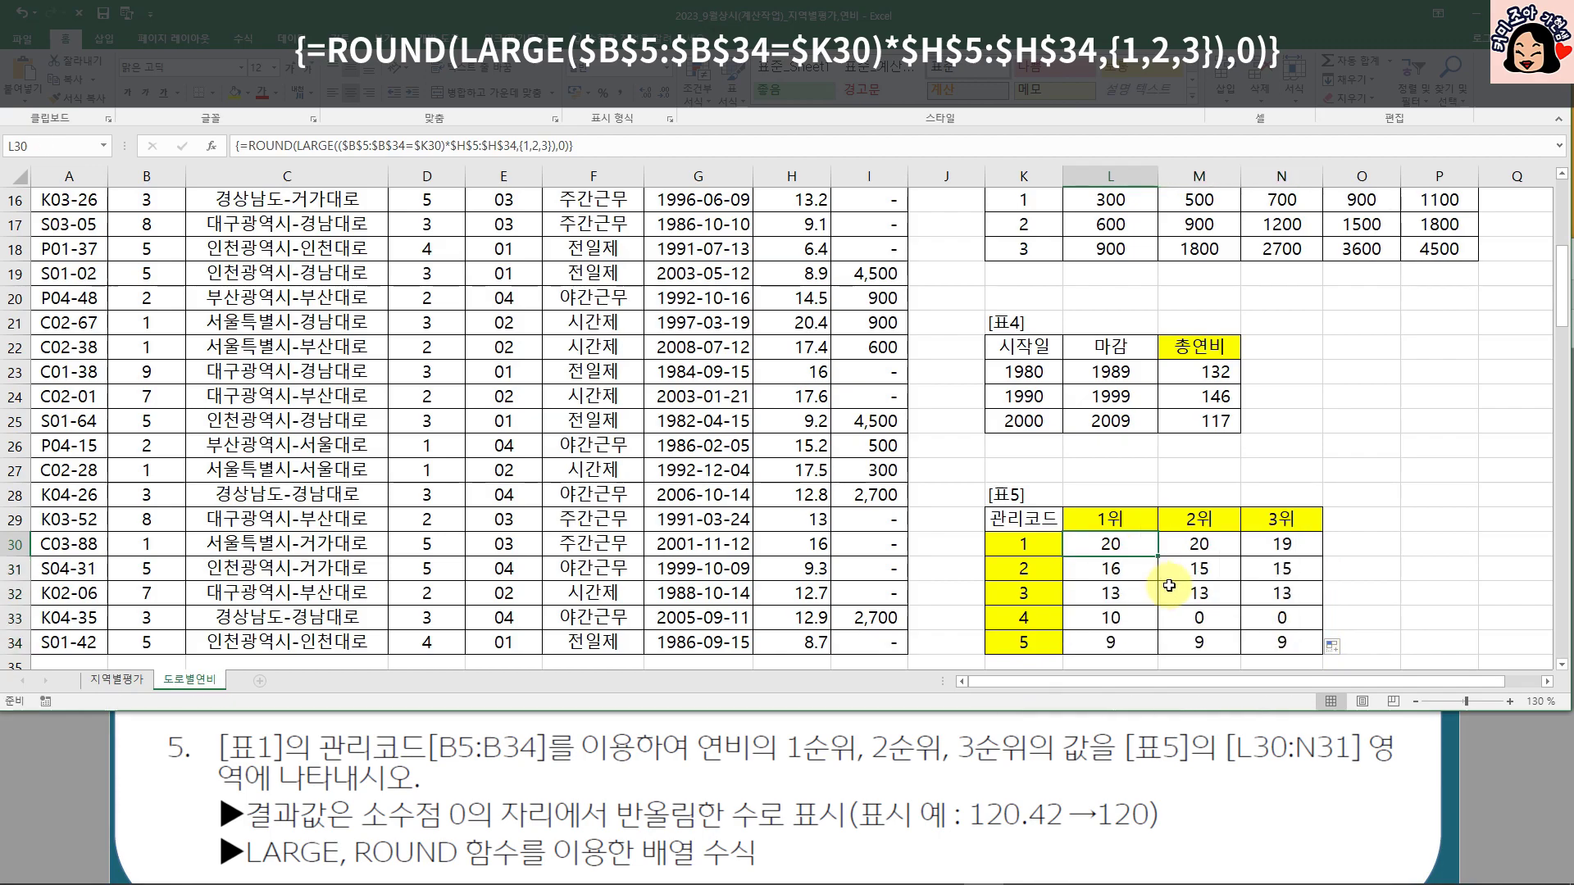
pyautogui.doubleClick(1120, 546)
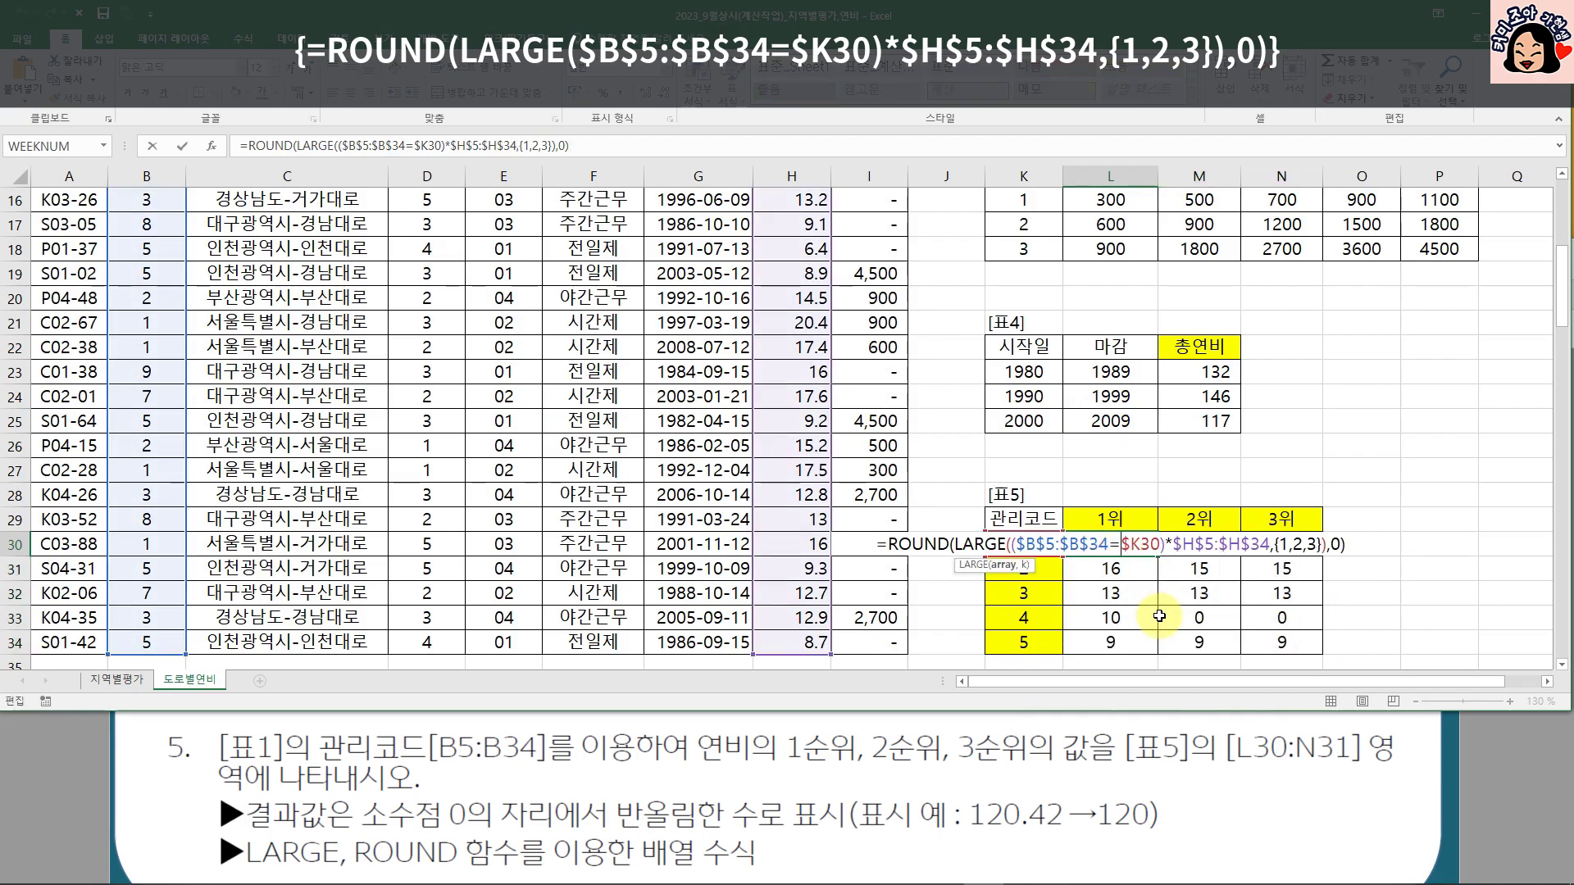
pyautogui.moveTo(1032, 544); pyautogui.dragTo(1267, 545)
pyautogui.click(1271, 544)
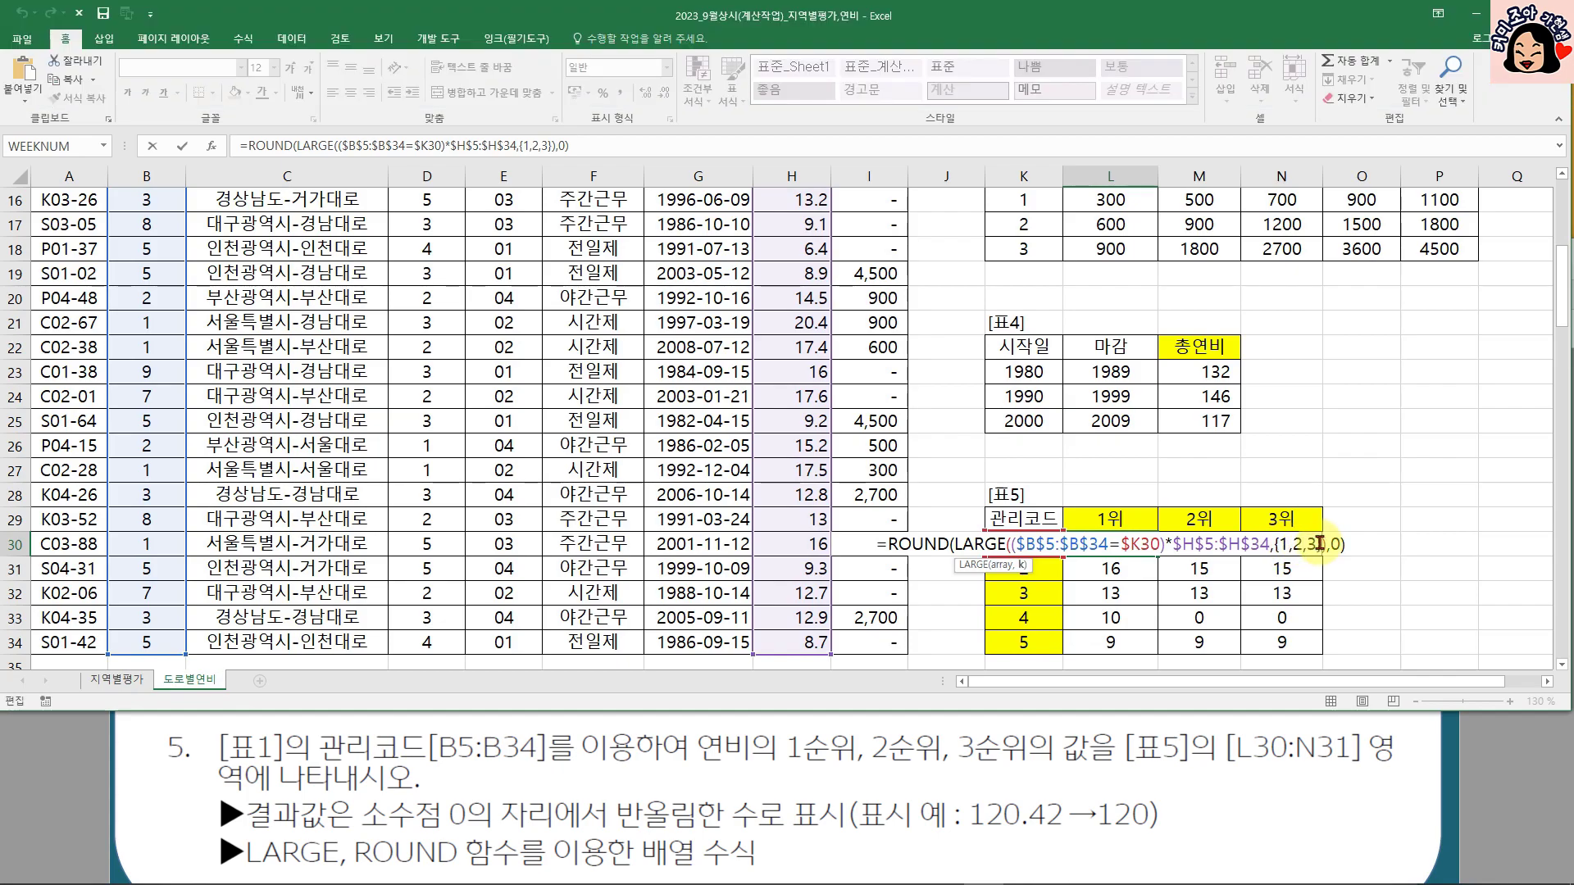
pyautogui.hotkey('ctrl', 'shift', 'Return')
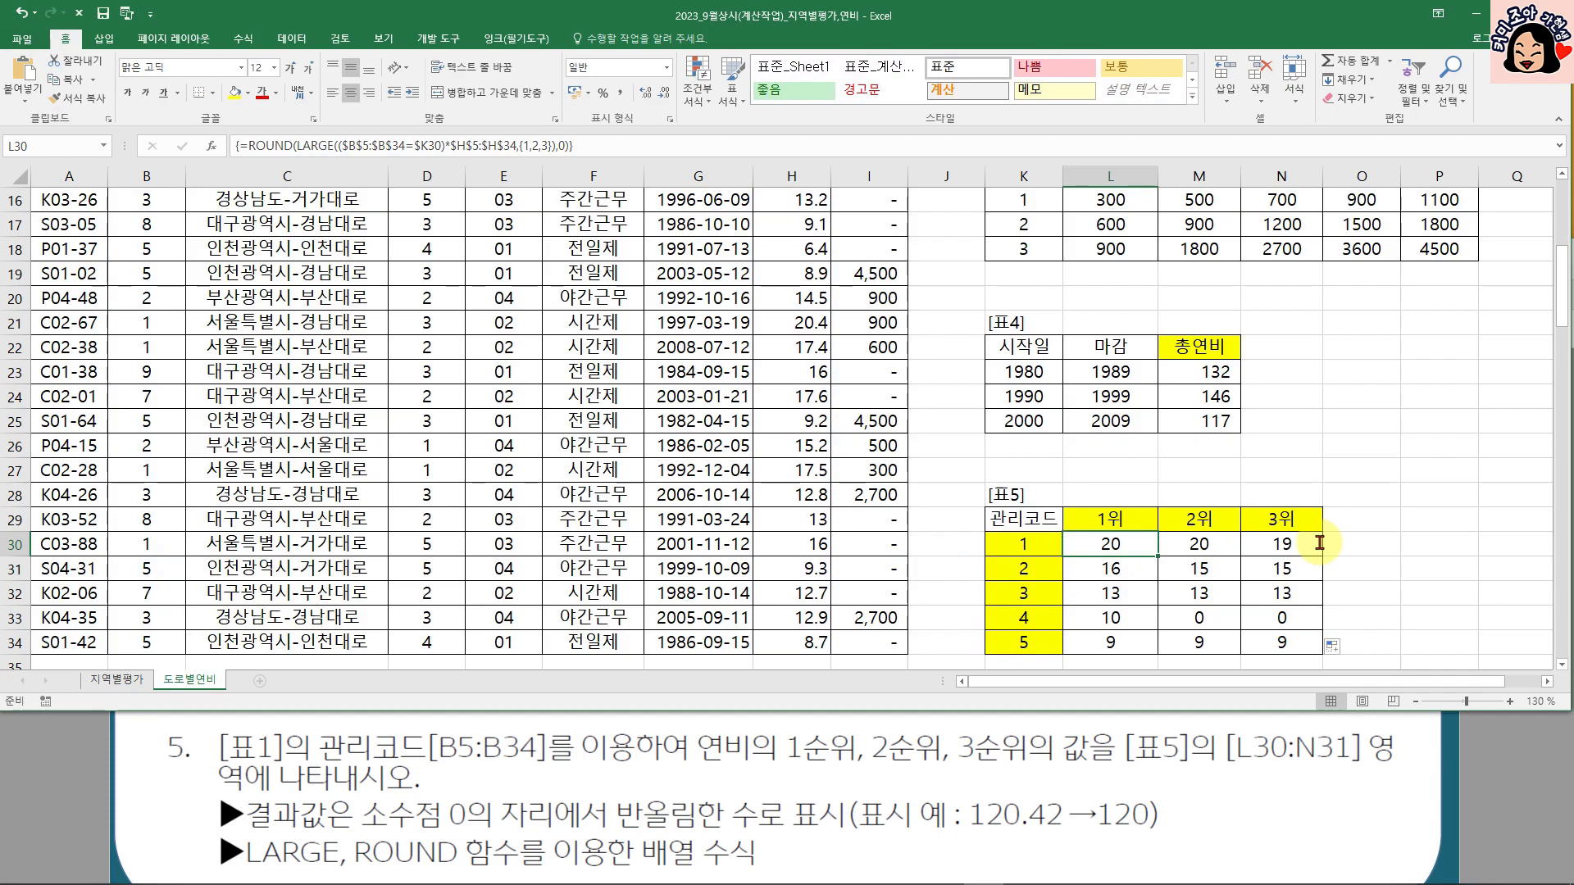